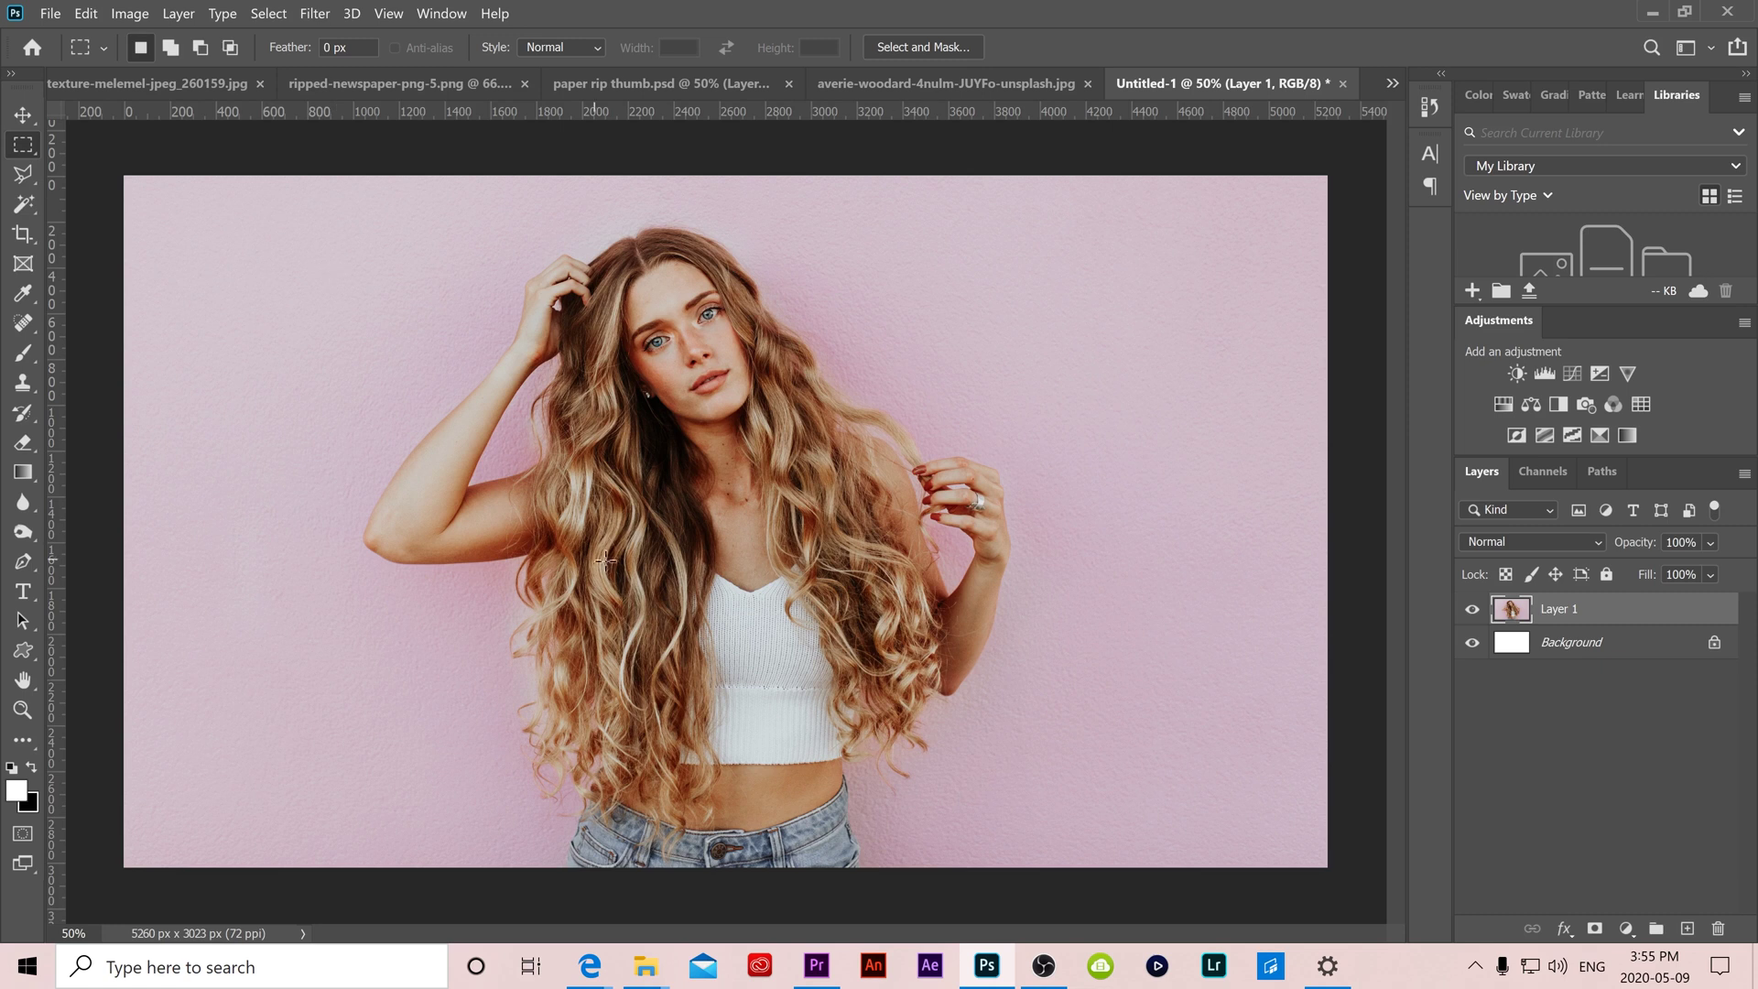
{"action": "left_click", "coordinate": [1004, 81]}
{"action": "key", "text": "ctrl+a"}
{"action": "left_click_drag", "start_coordinate": [720, 432], "coordinate": [1183, 93]}
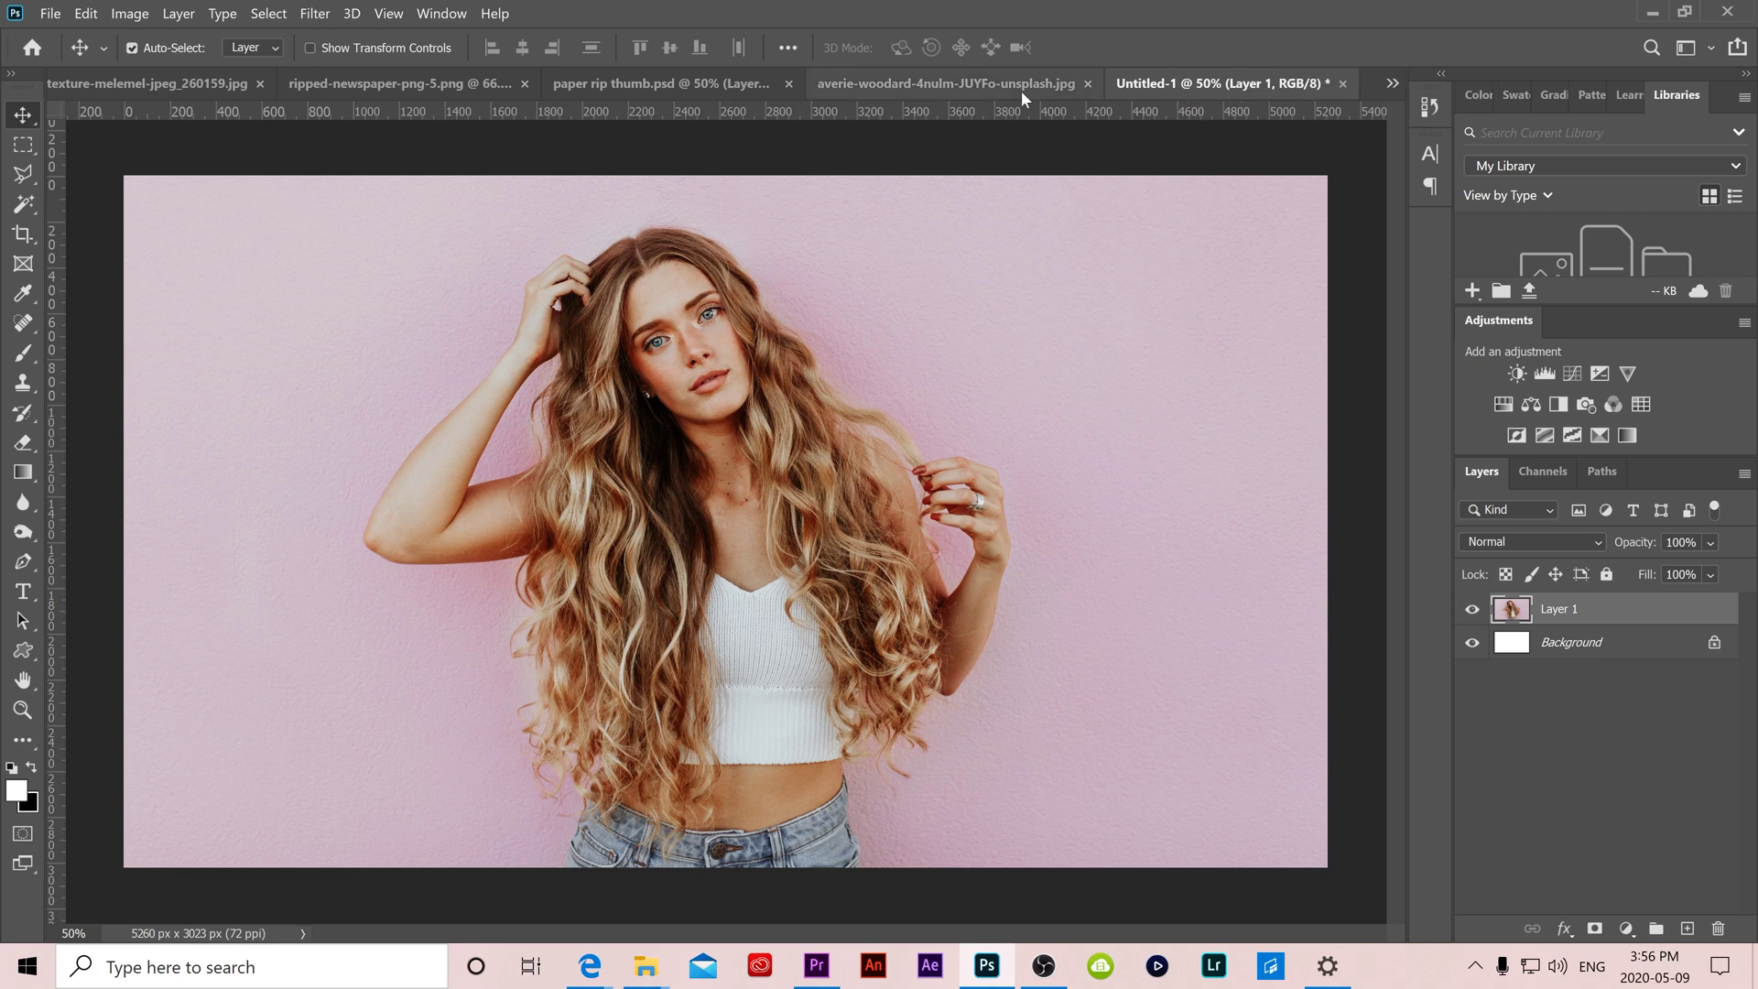
{"action": "left_click", "coordinate": [950, 81]}
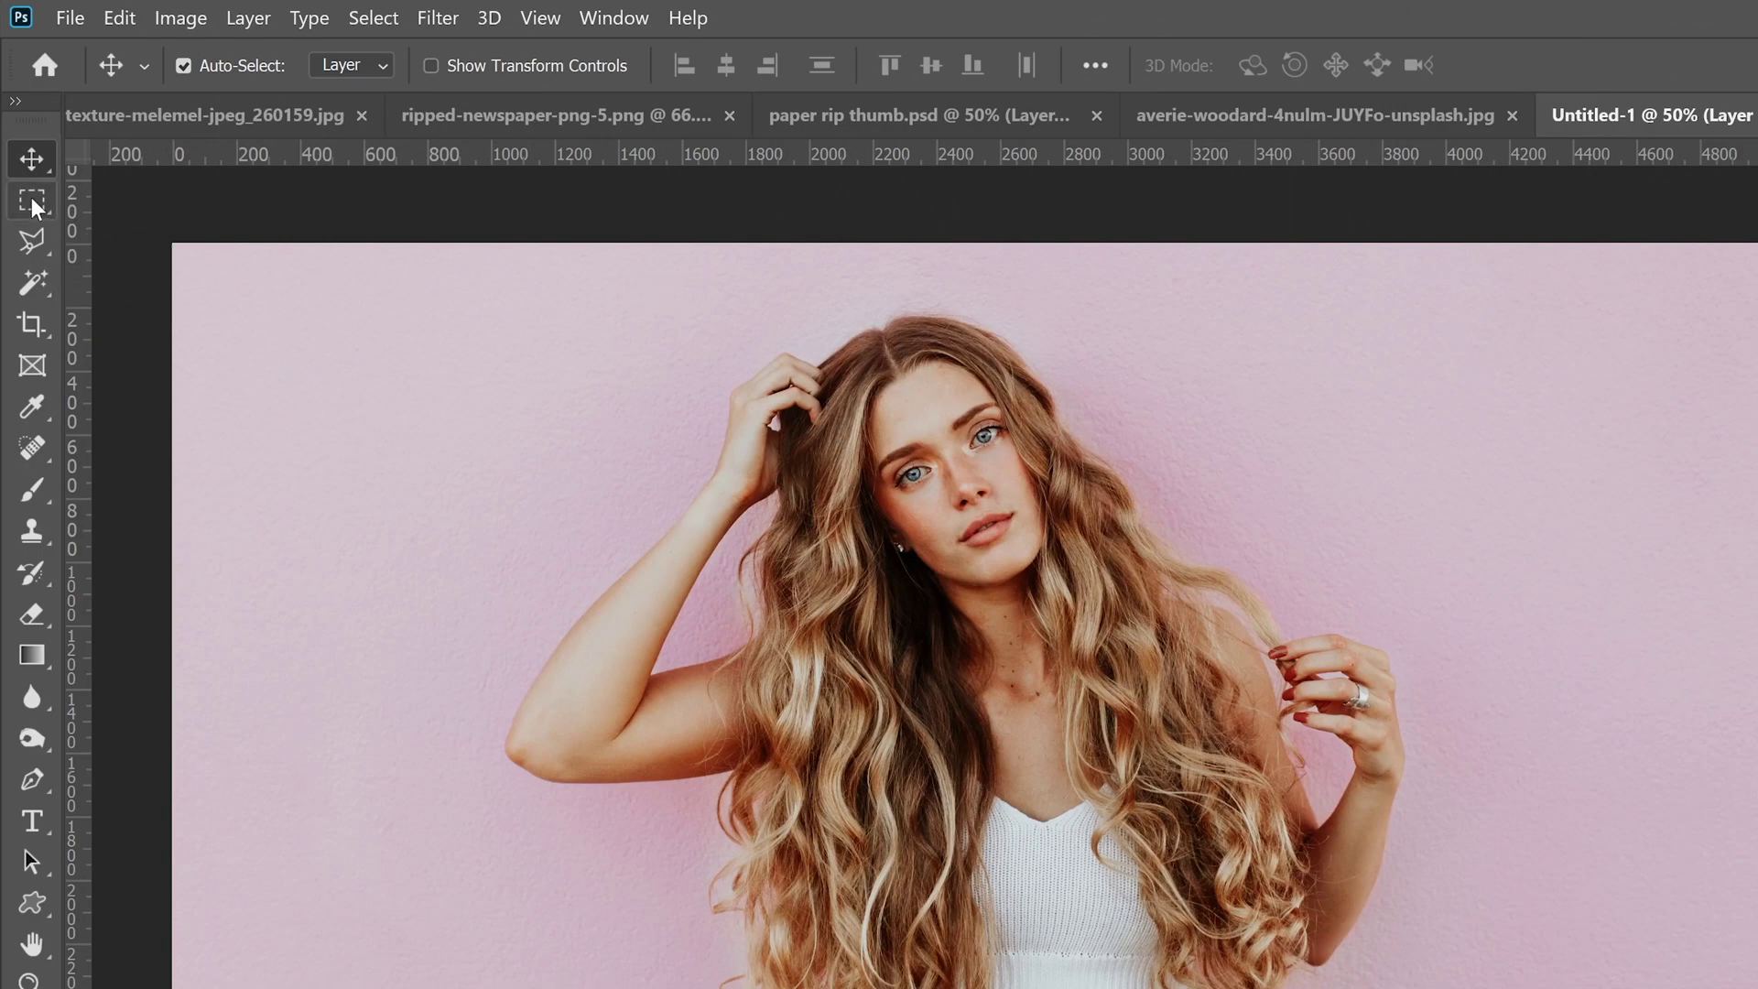
Draw a rectangular marquee selection about 2954 × 2905 px around the woman, reaching down to the canvas's lower edge.
{"action": "left_click", "coordinate": [32, 201]}
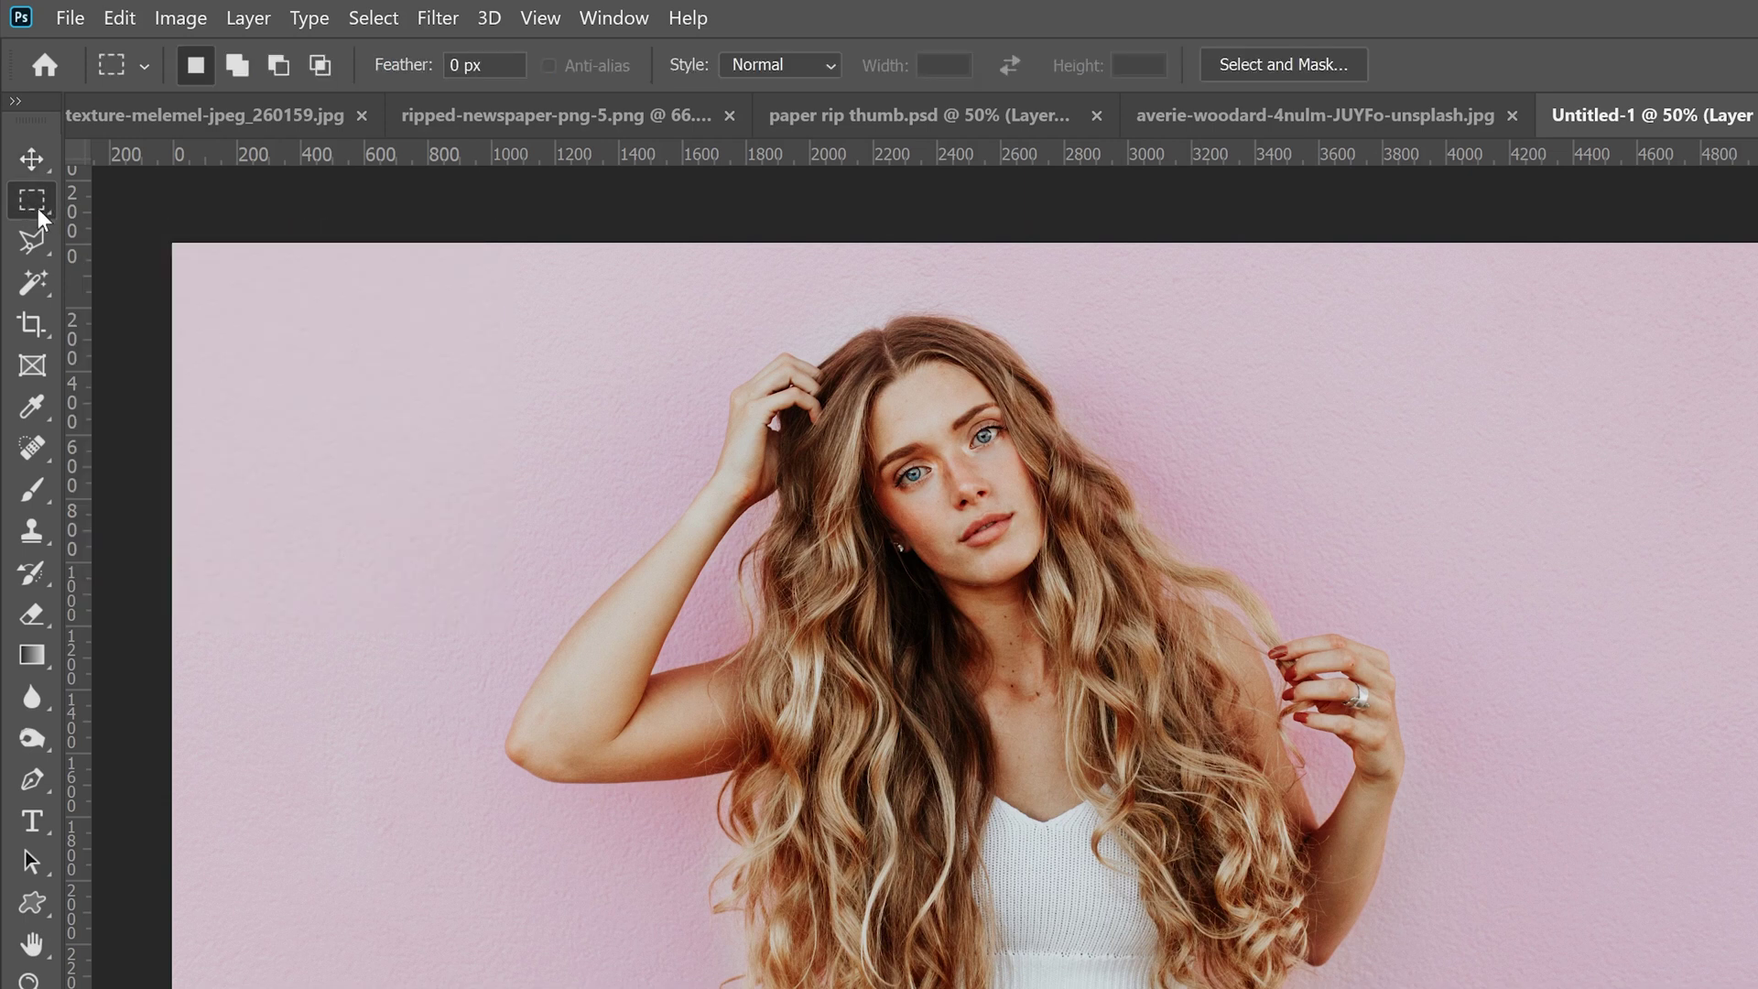
{"action": "right_click", "coordinate": [30, 204]}
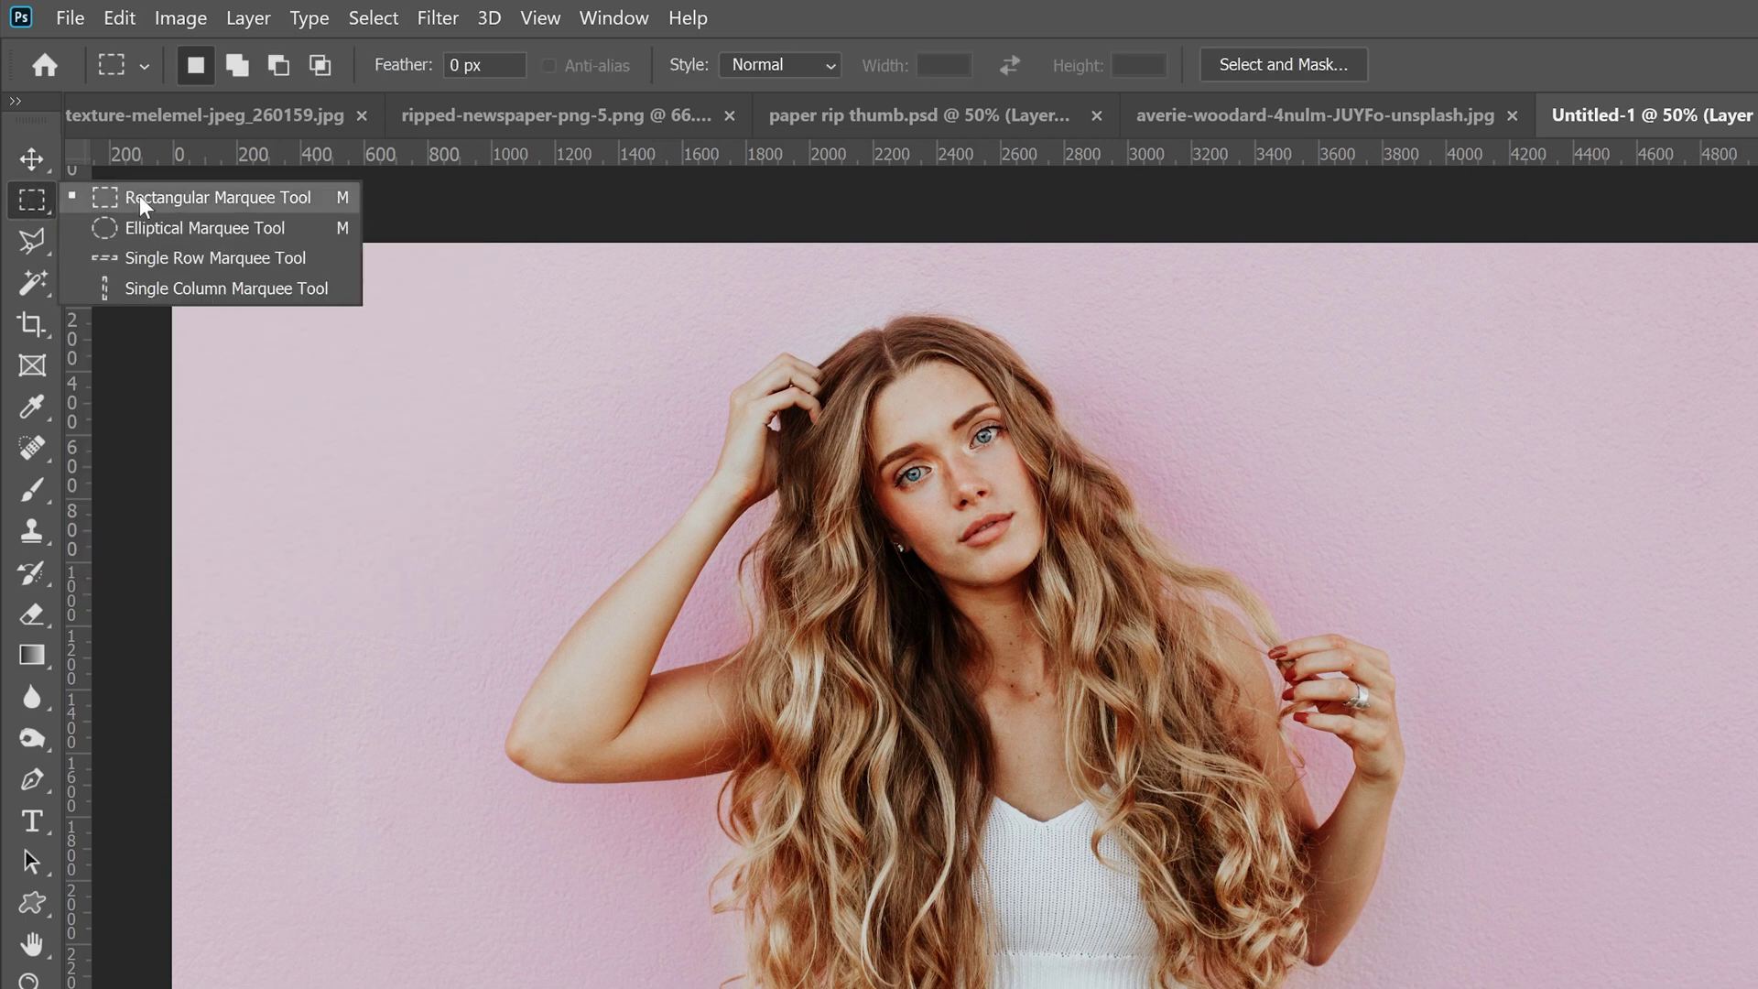
{"action": "left_click", "coordinate": [209, 199]}
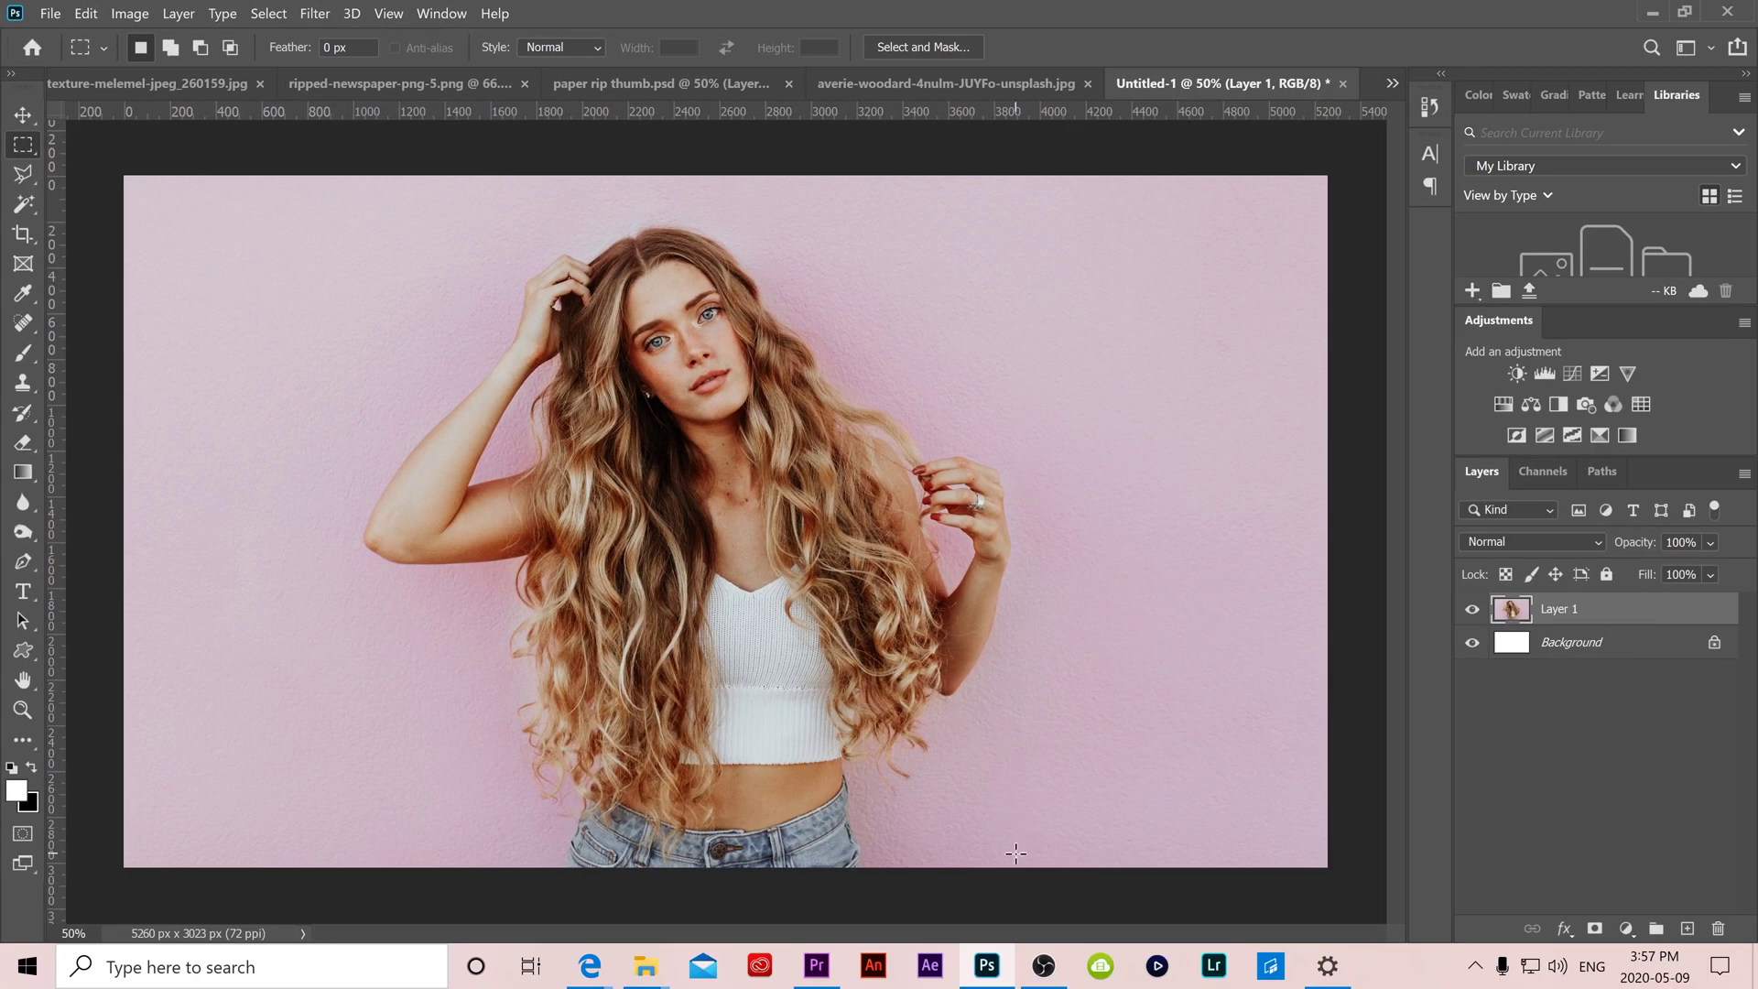
{"action": "left_click_drag", "start_coordinate": [1024, 866], "coordinate": [347, 226]}
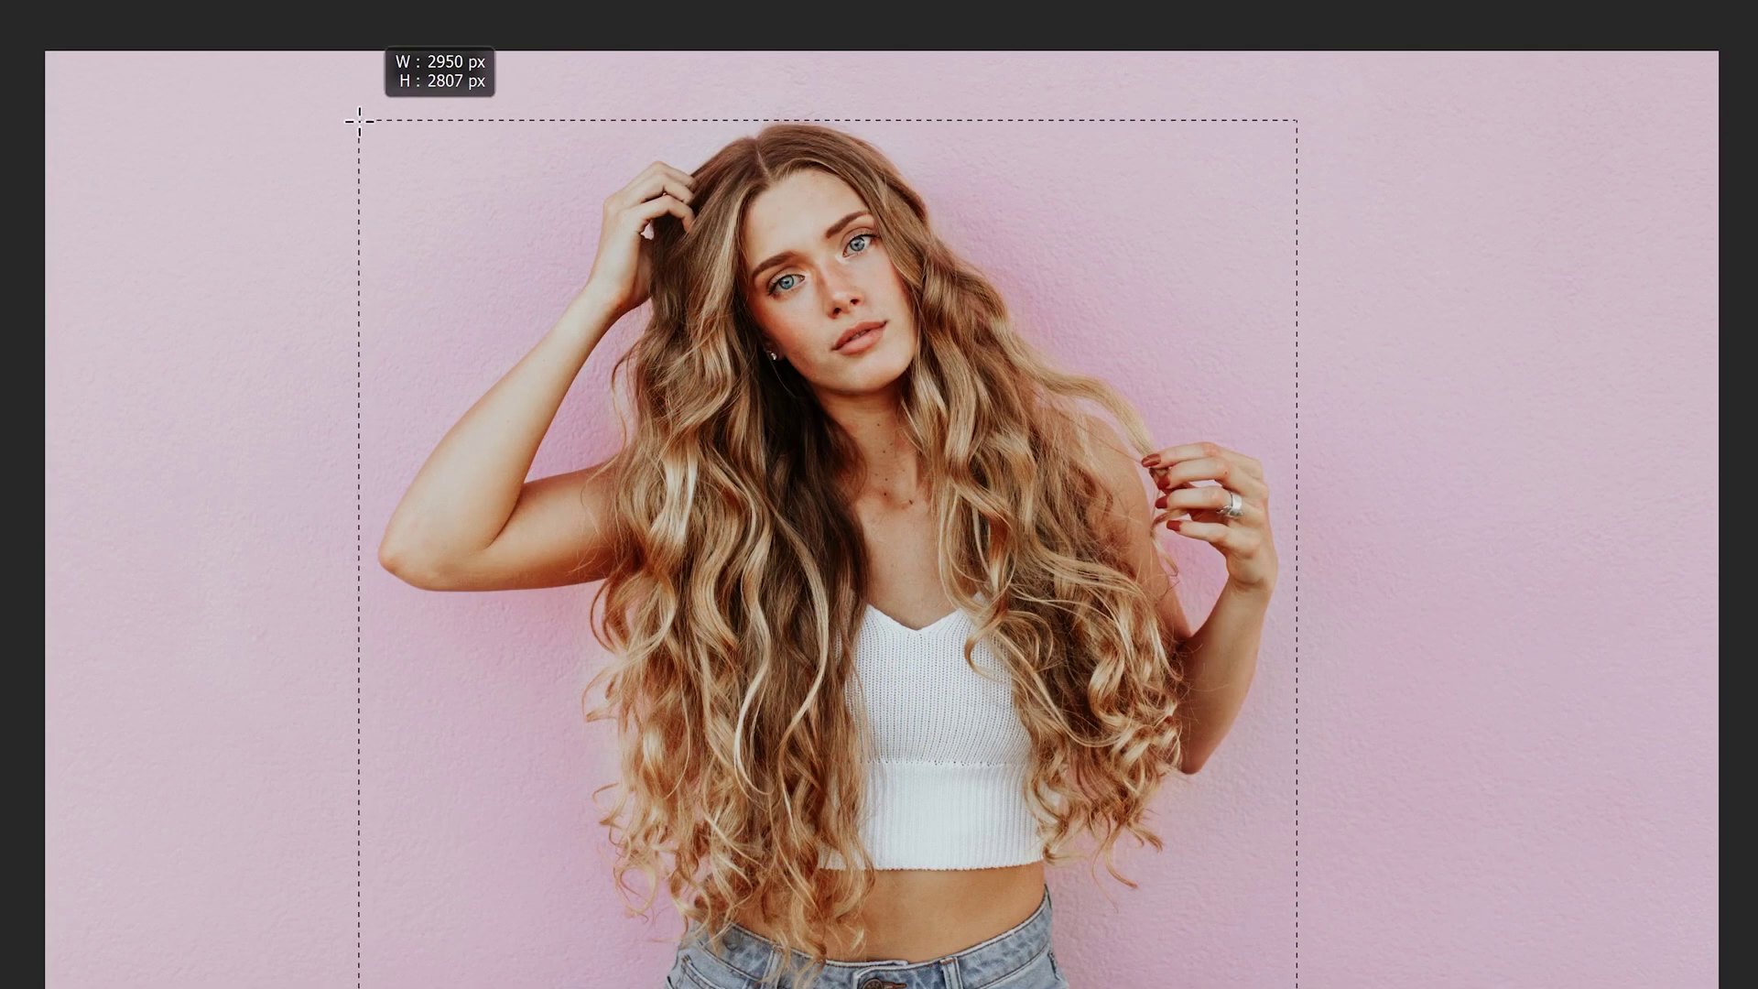
{"action": "left_click_drag", "start_coordinate": [358, 114], "coordinate": [357, 89]}
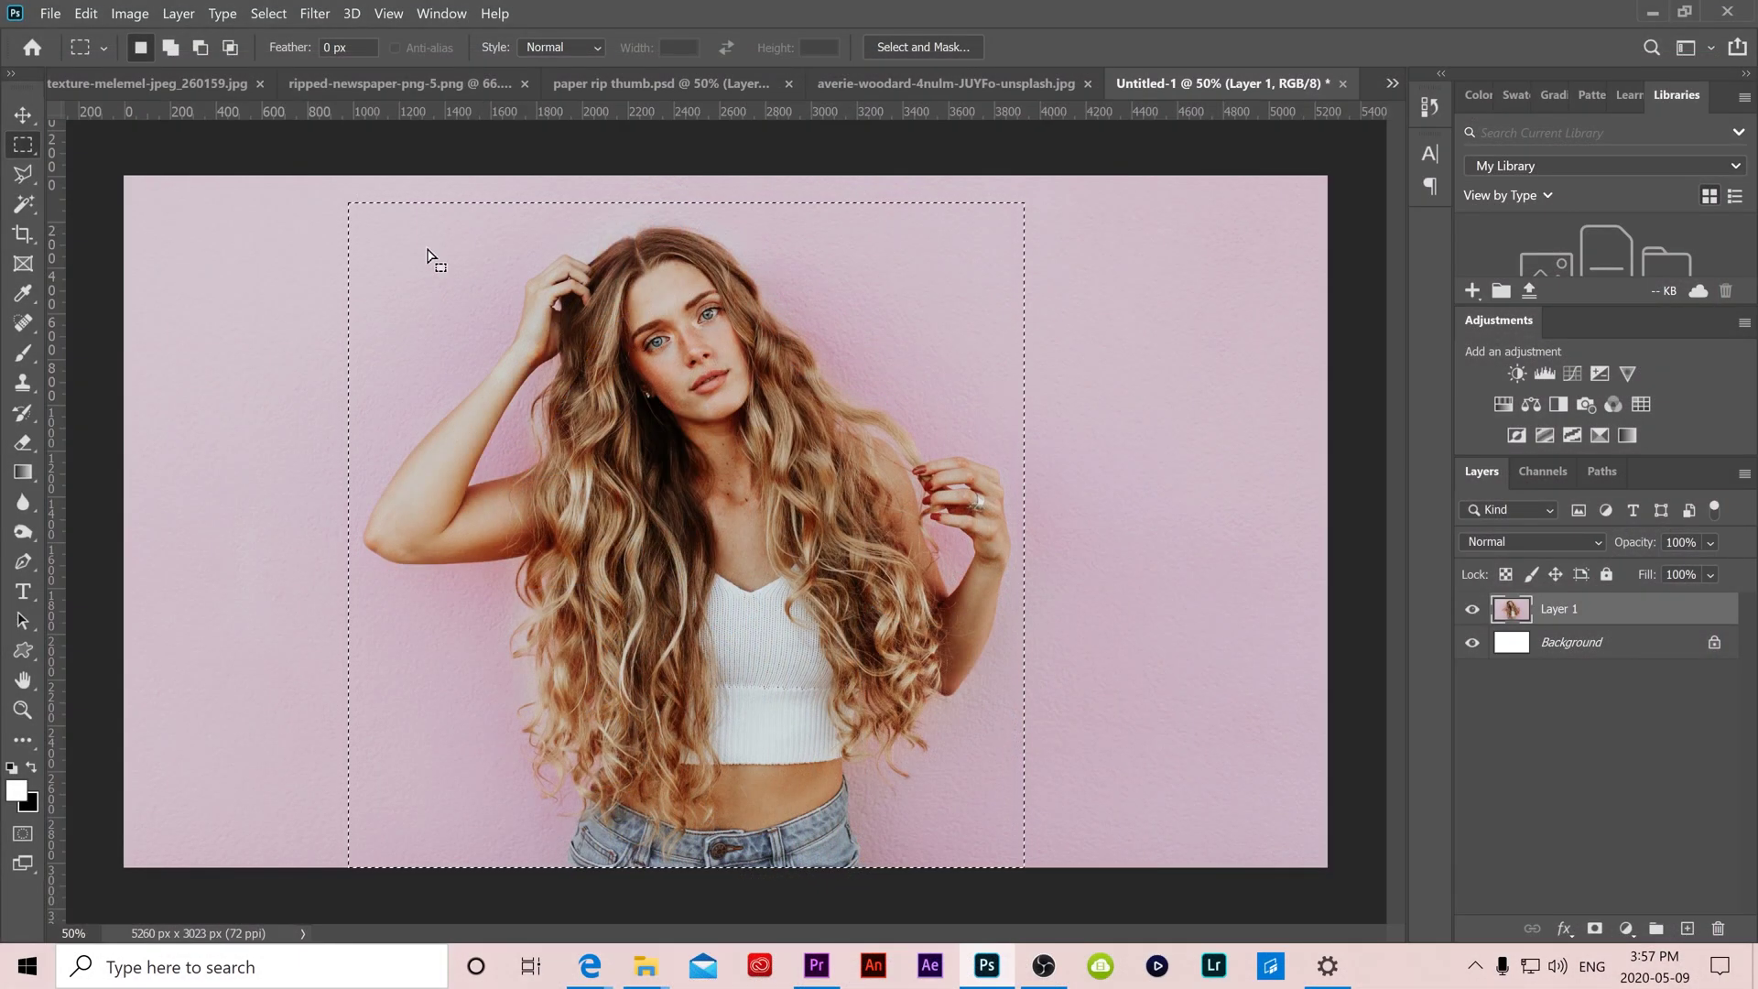
Crop the image to the marquee selection and deselect.
{"action": "left_click", "coordinate": [128, 14]}
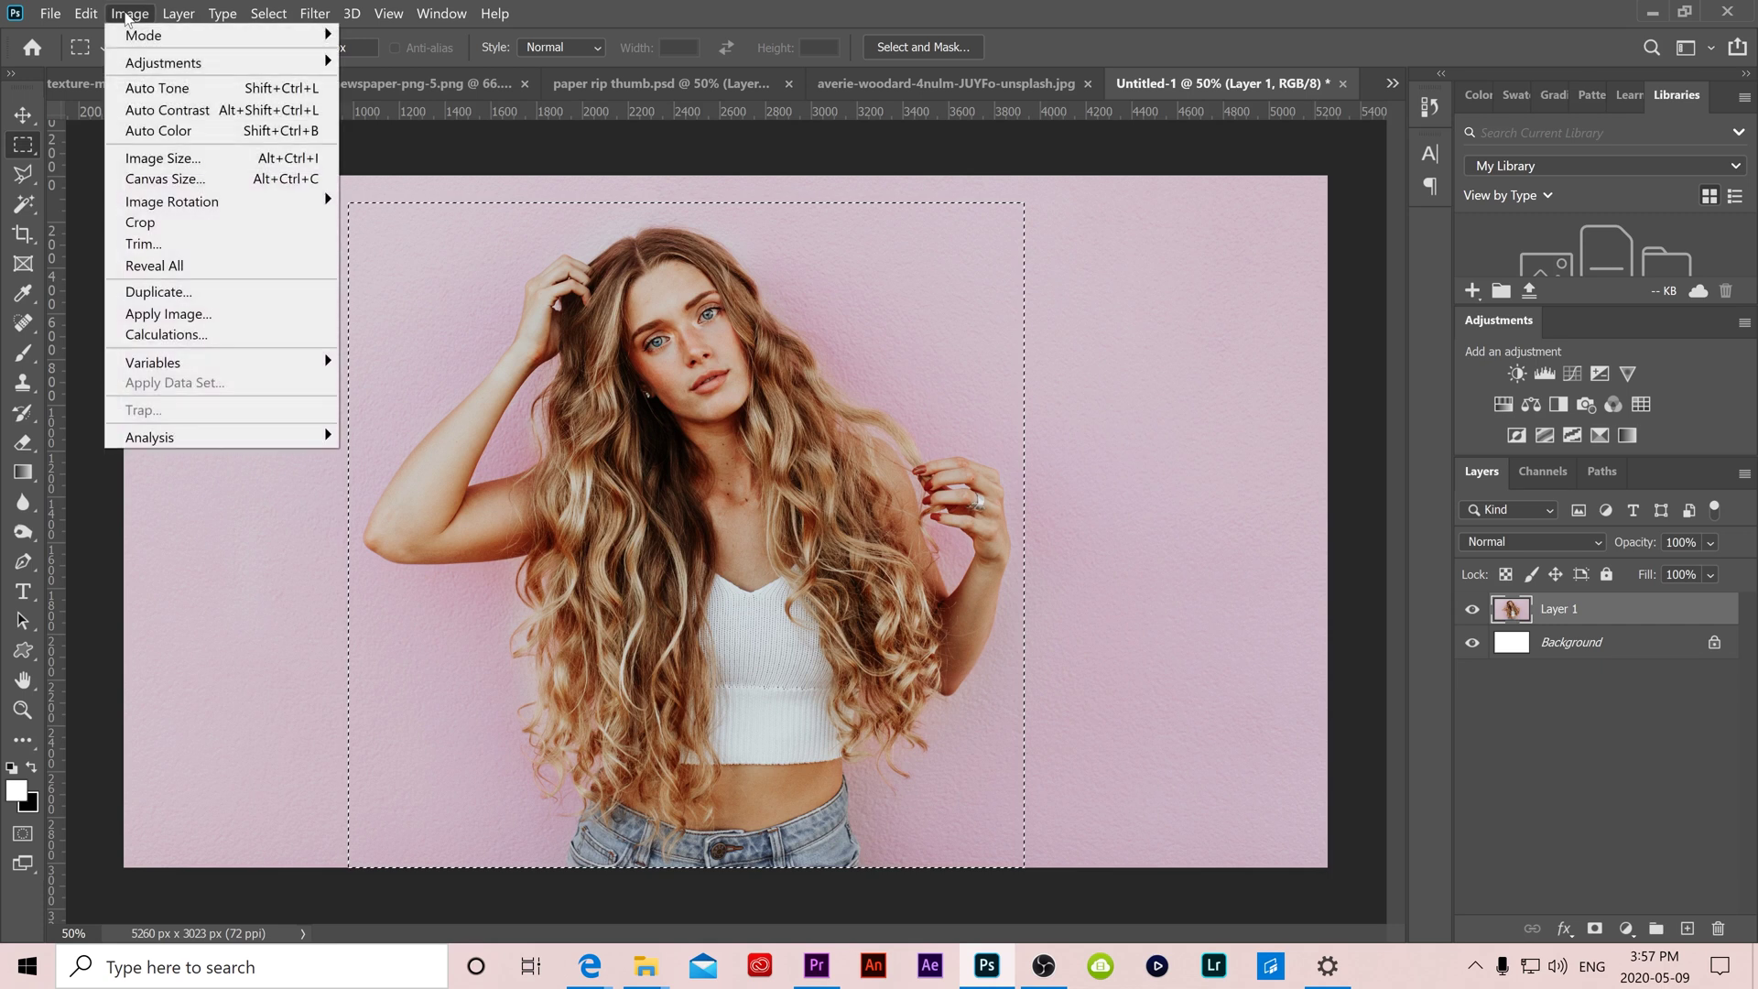
{"action": "left_click", "coordinate": [169, 229]}
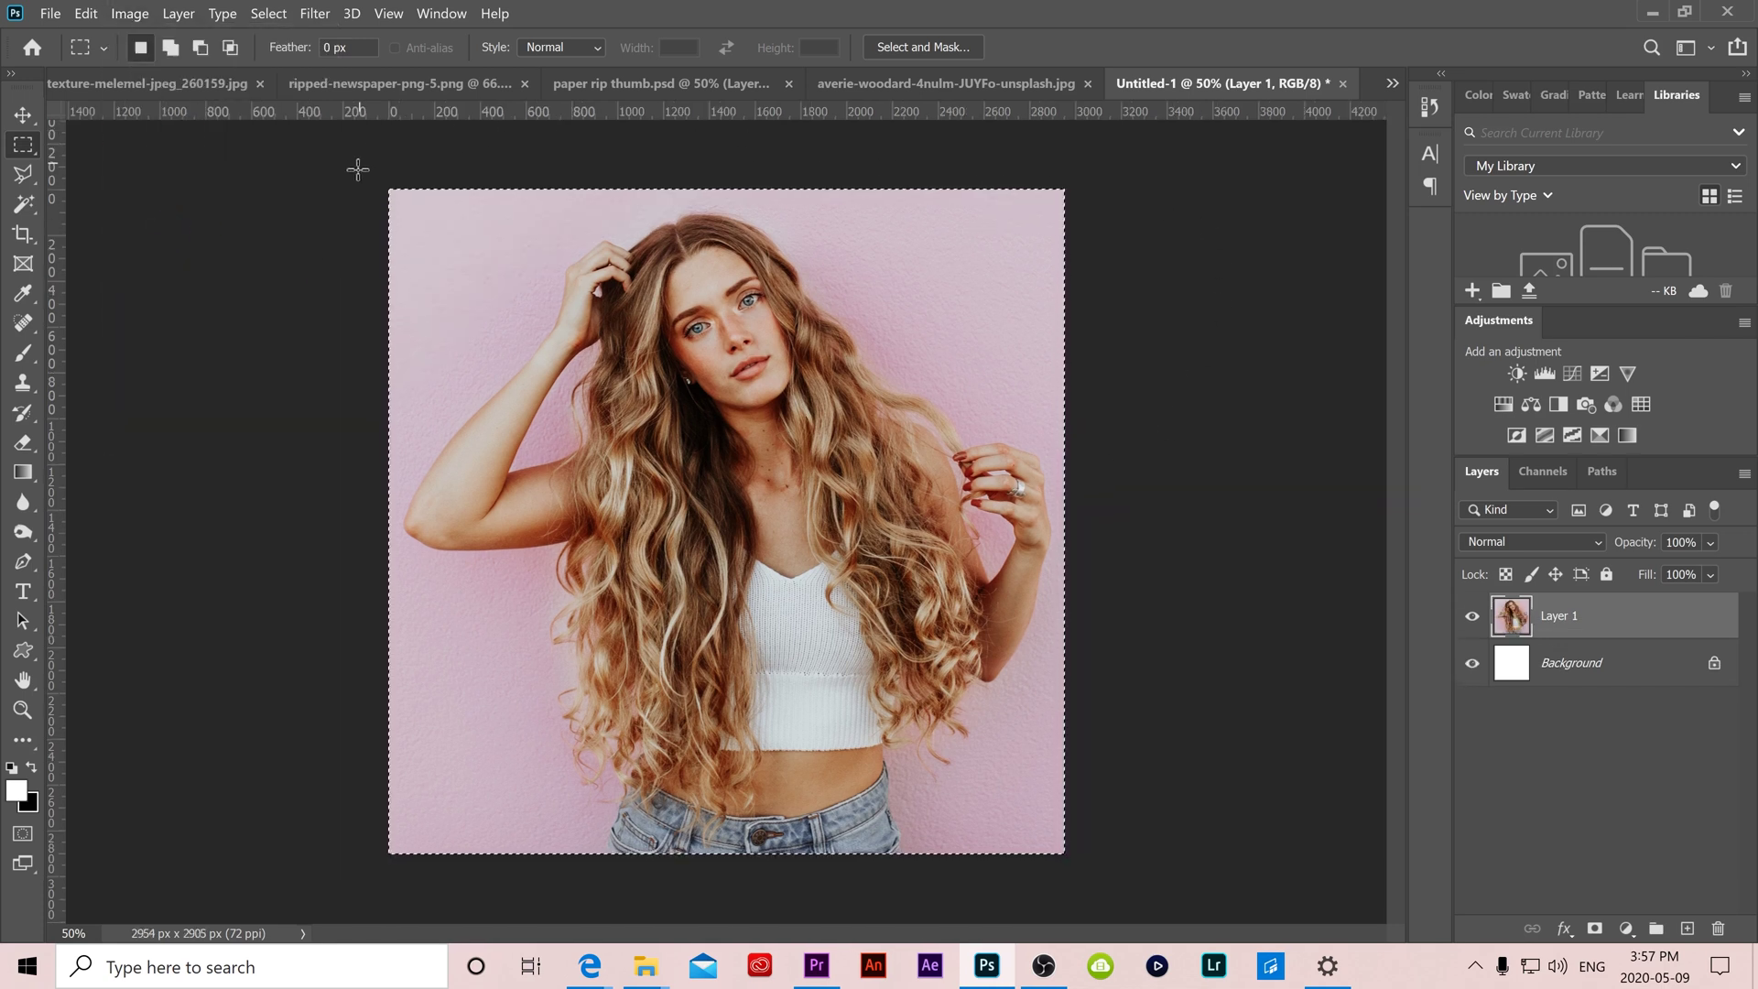
{"action": "key", "text": "ctrl+d"}
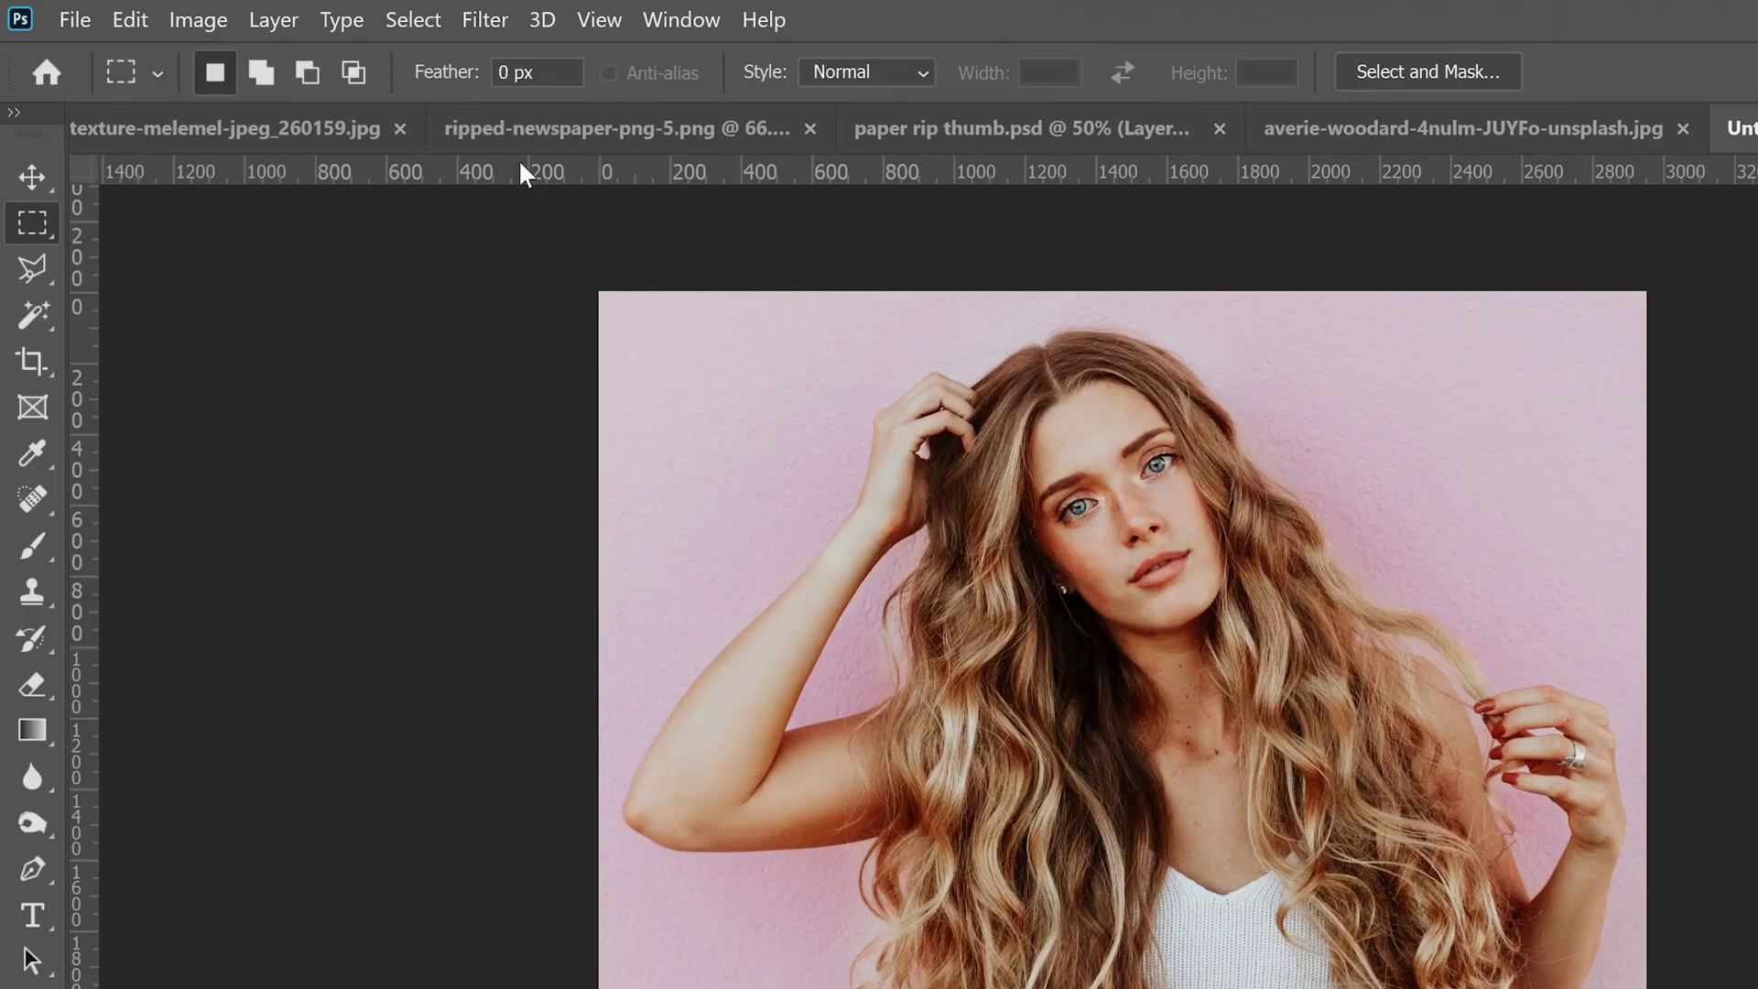
Apply the Poster Edges filter to the portrait with Edge Thickness 3, Edge Intensity 0 and Posterization 1.
{"action": "left_click", "coordinate": [478, 20]}
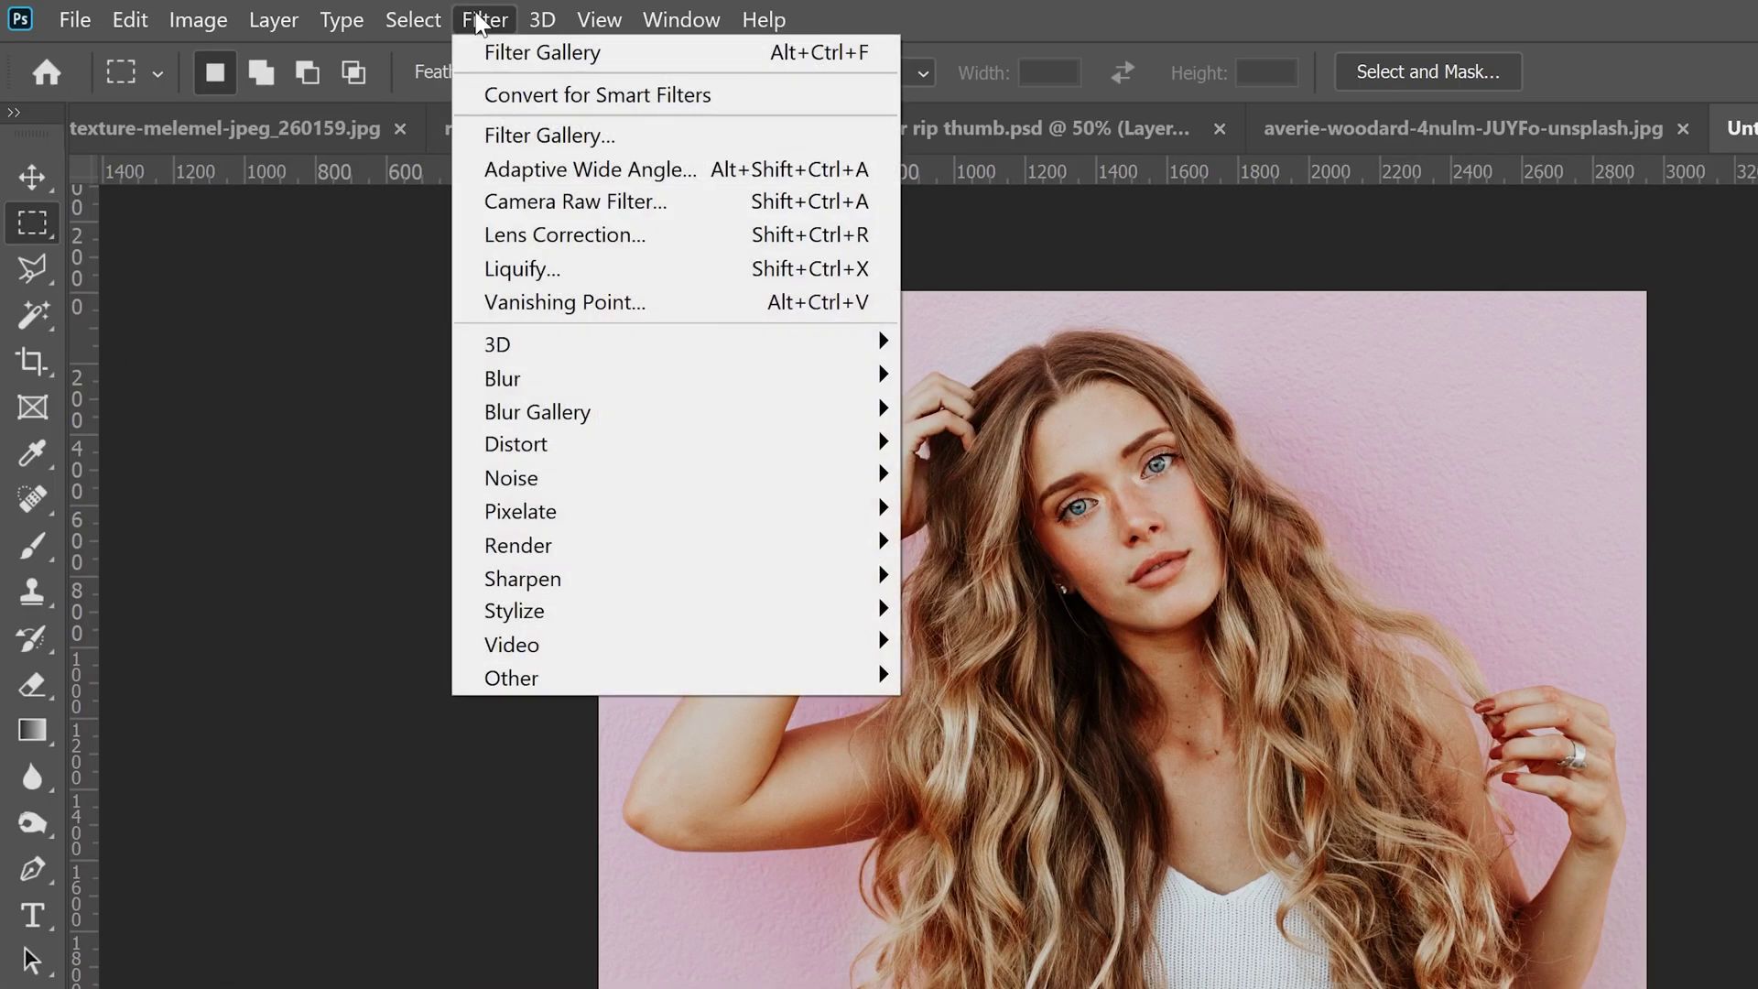
{"action": "left_click", "coordinate": [568, 137]}
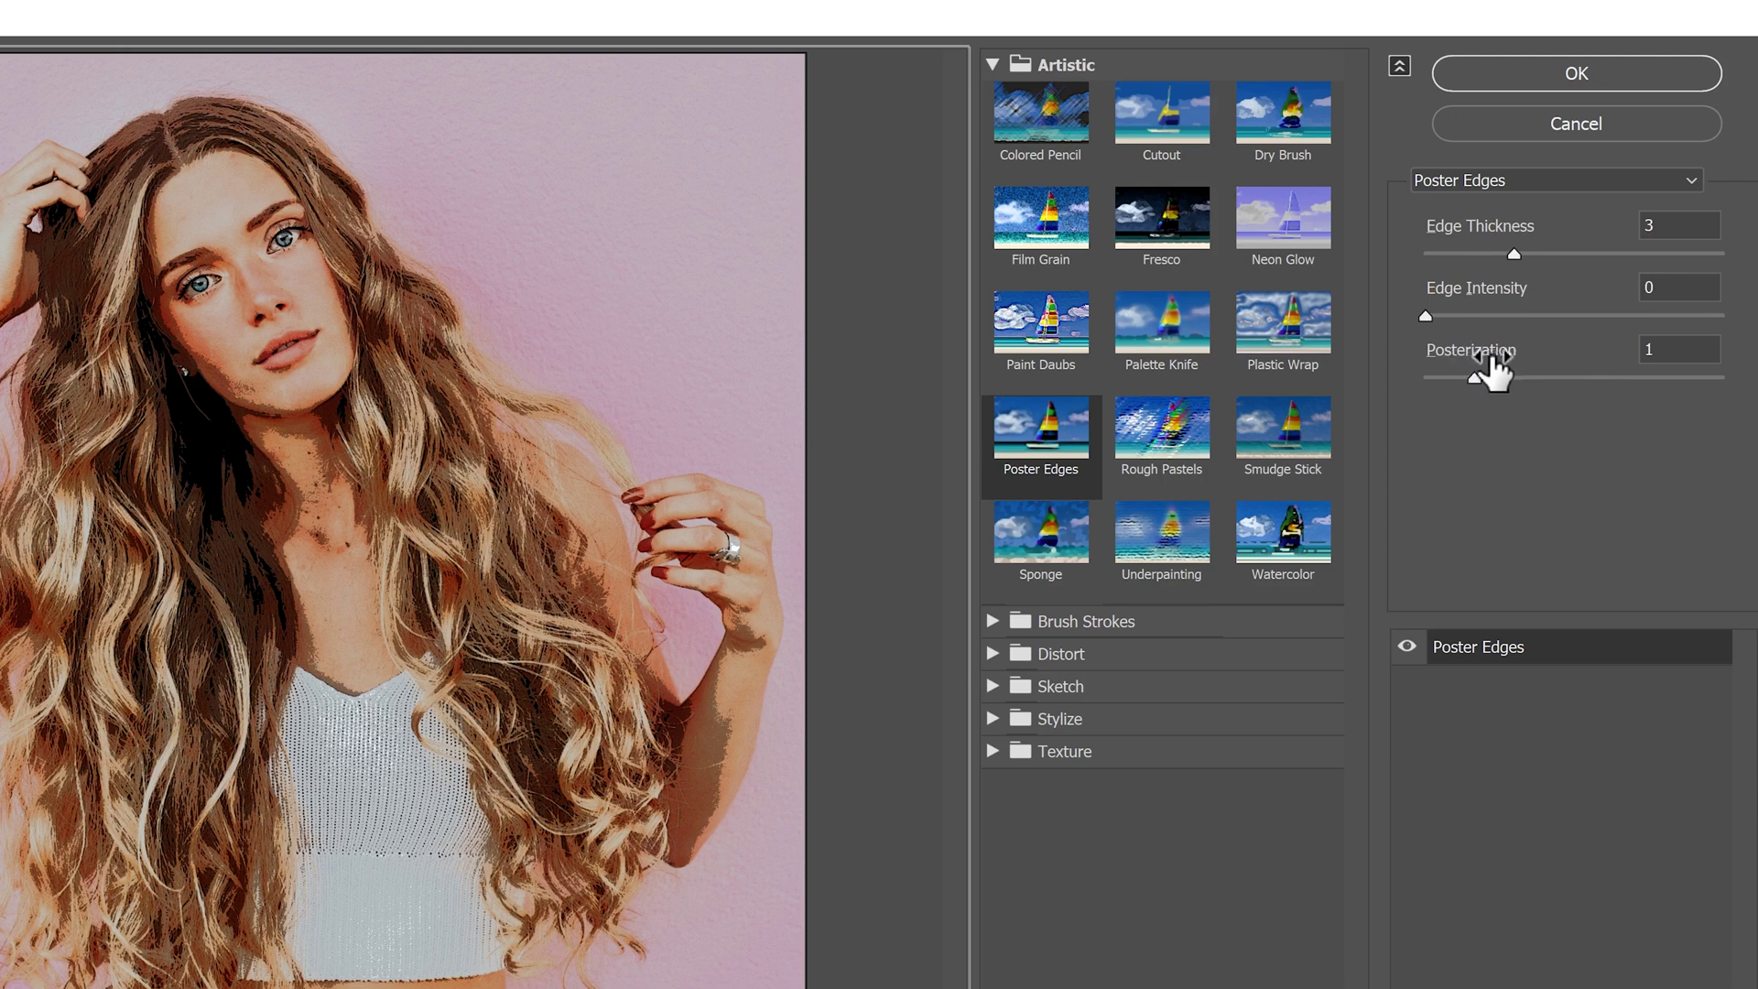
{"action": "key", "text": "Tab"}
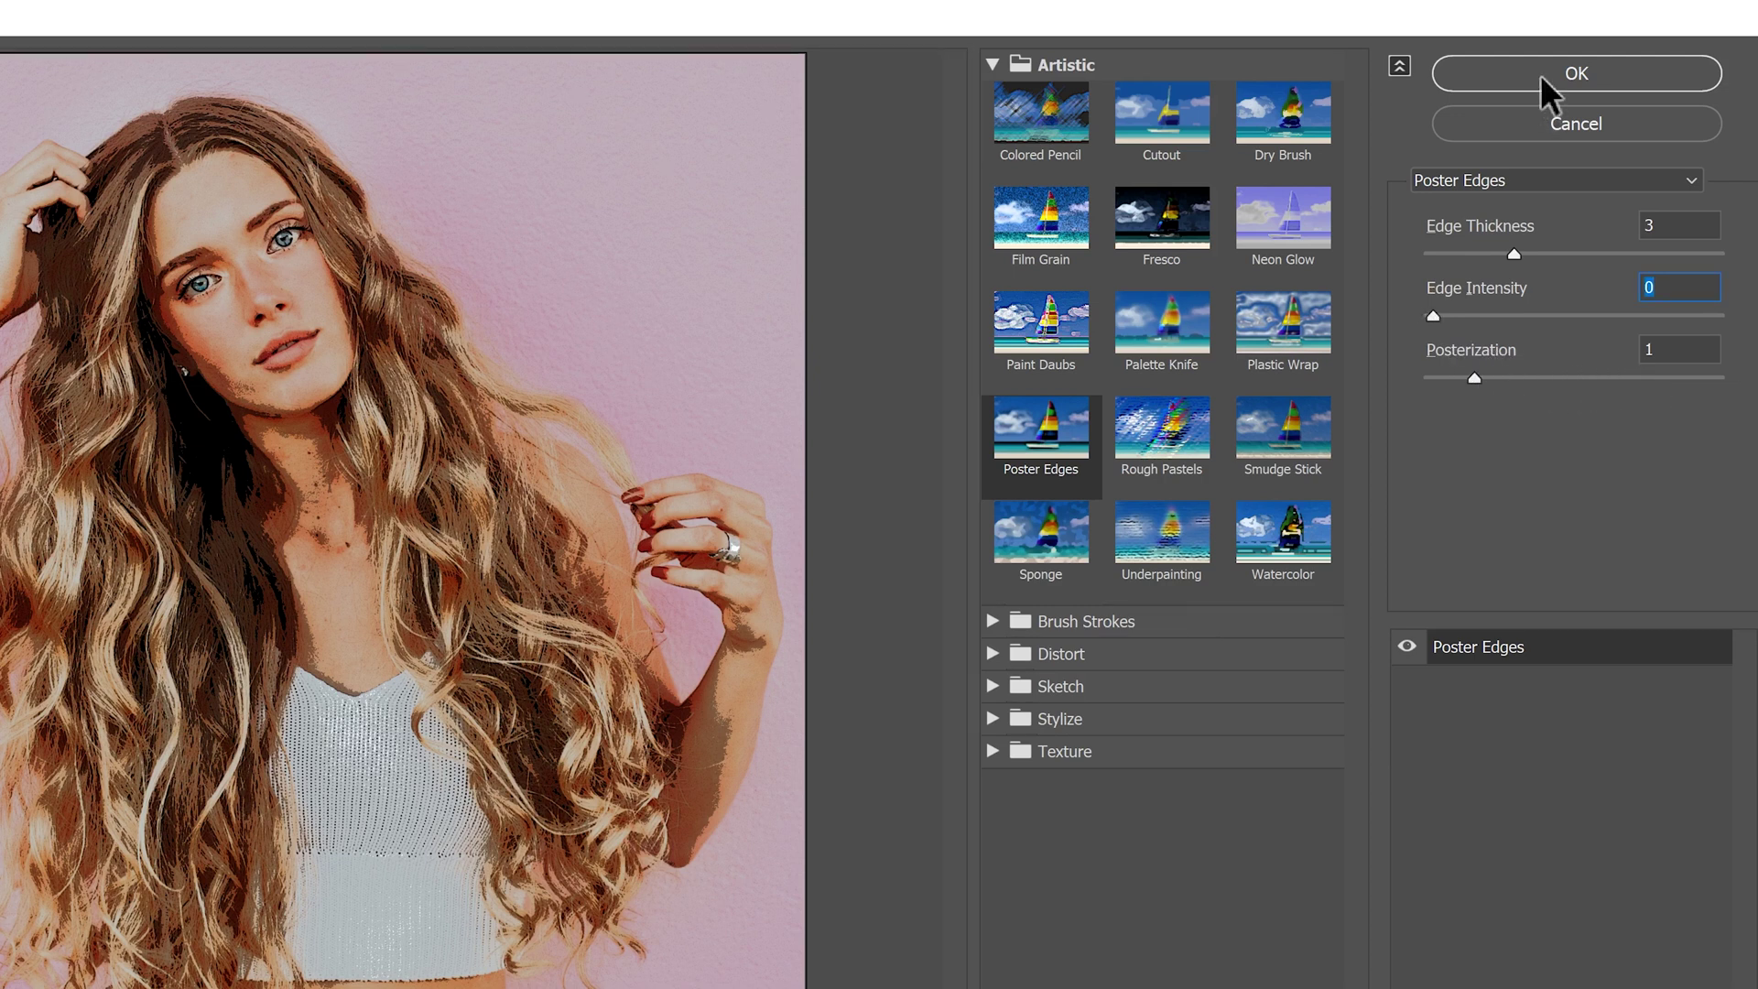
{"action": "left_click", "coordinate": [1536, 71]}
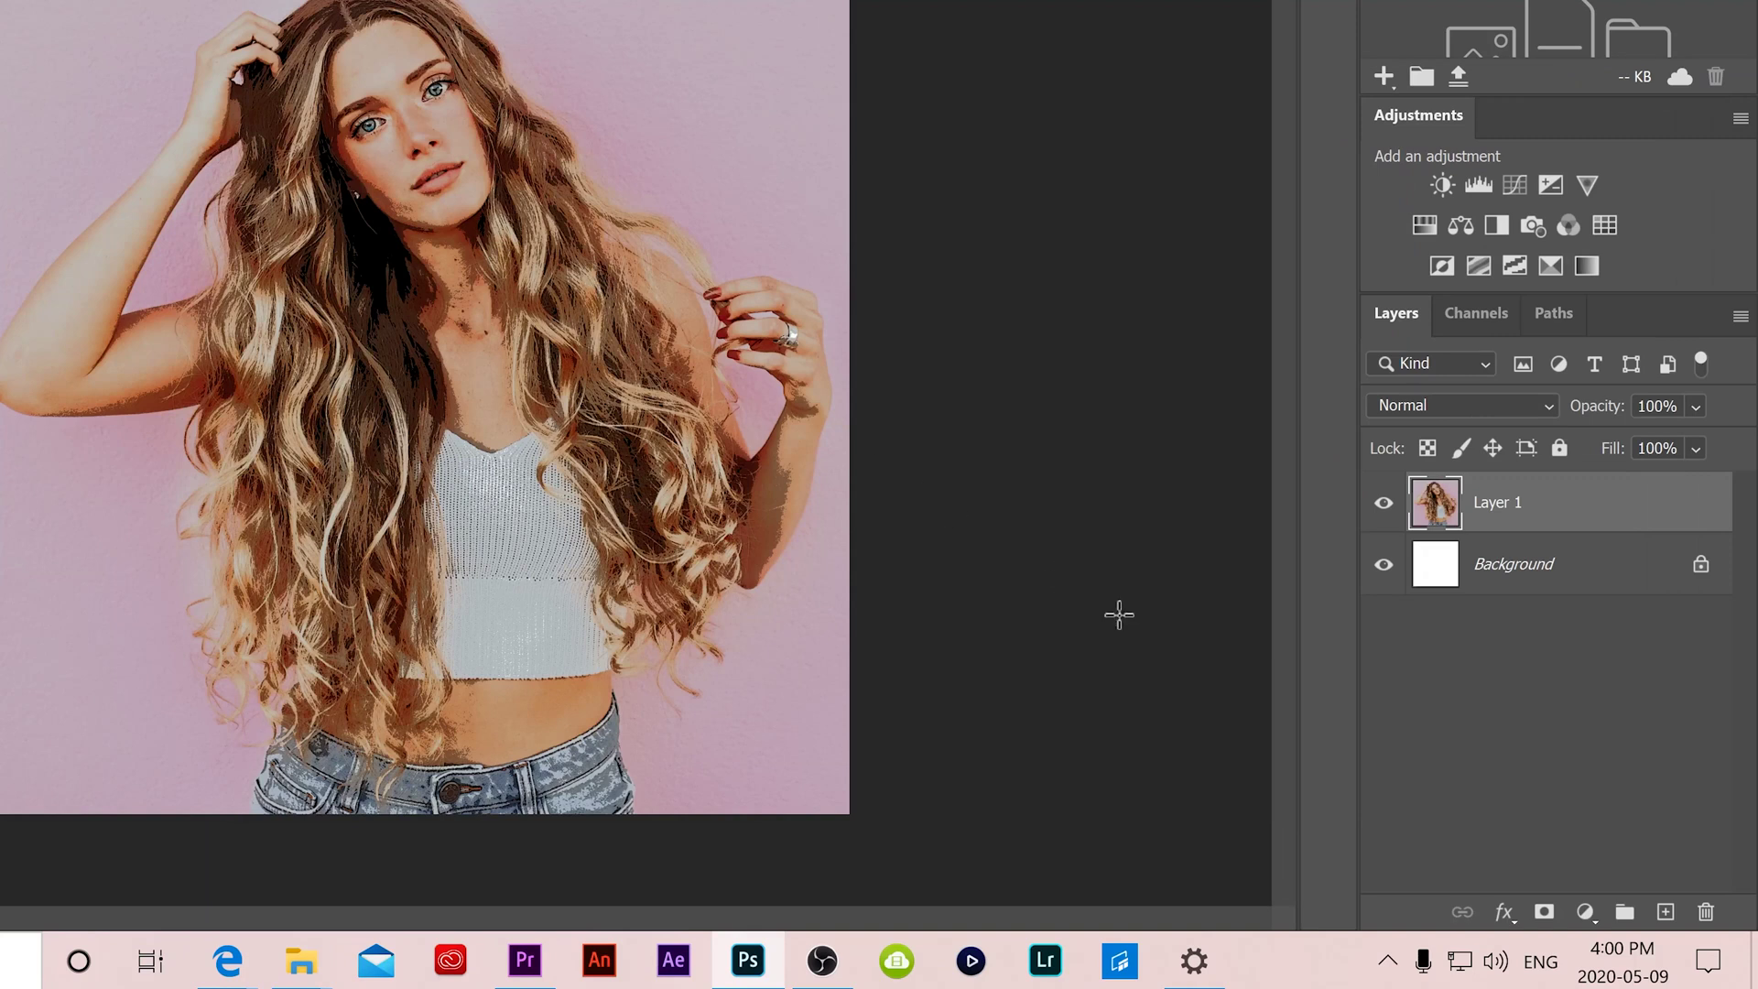
Add a Black & White adjustment layer above the portrait with Reds at -114 and Yellows at 227.
{"action": "left_click", "coordinate": [1583, 913]}
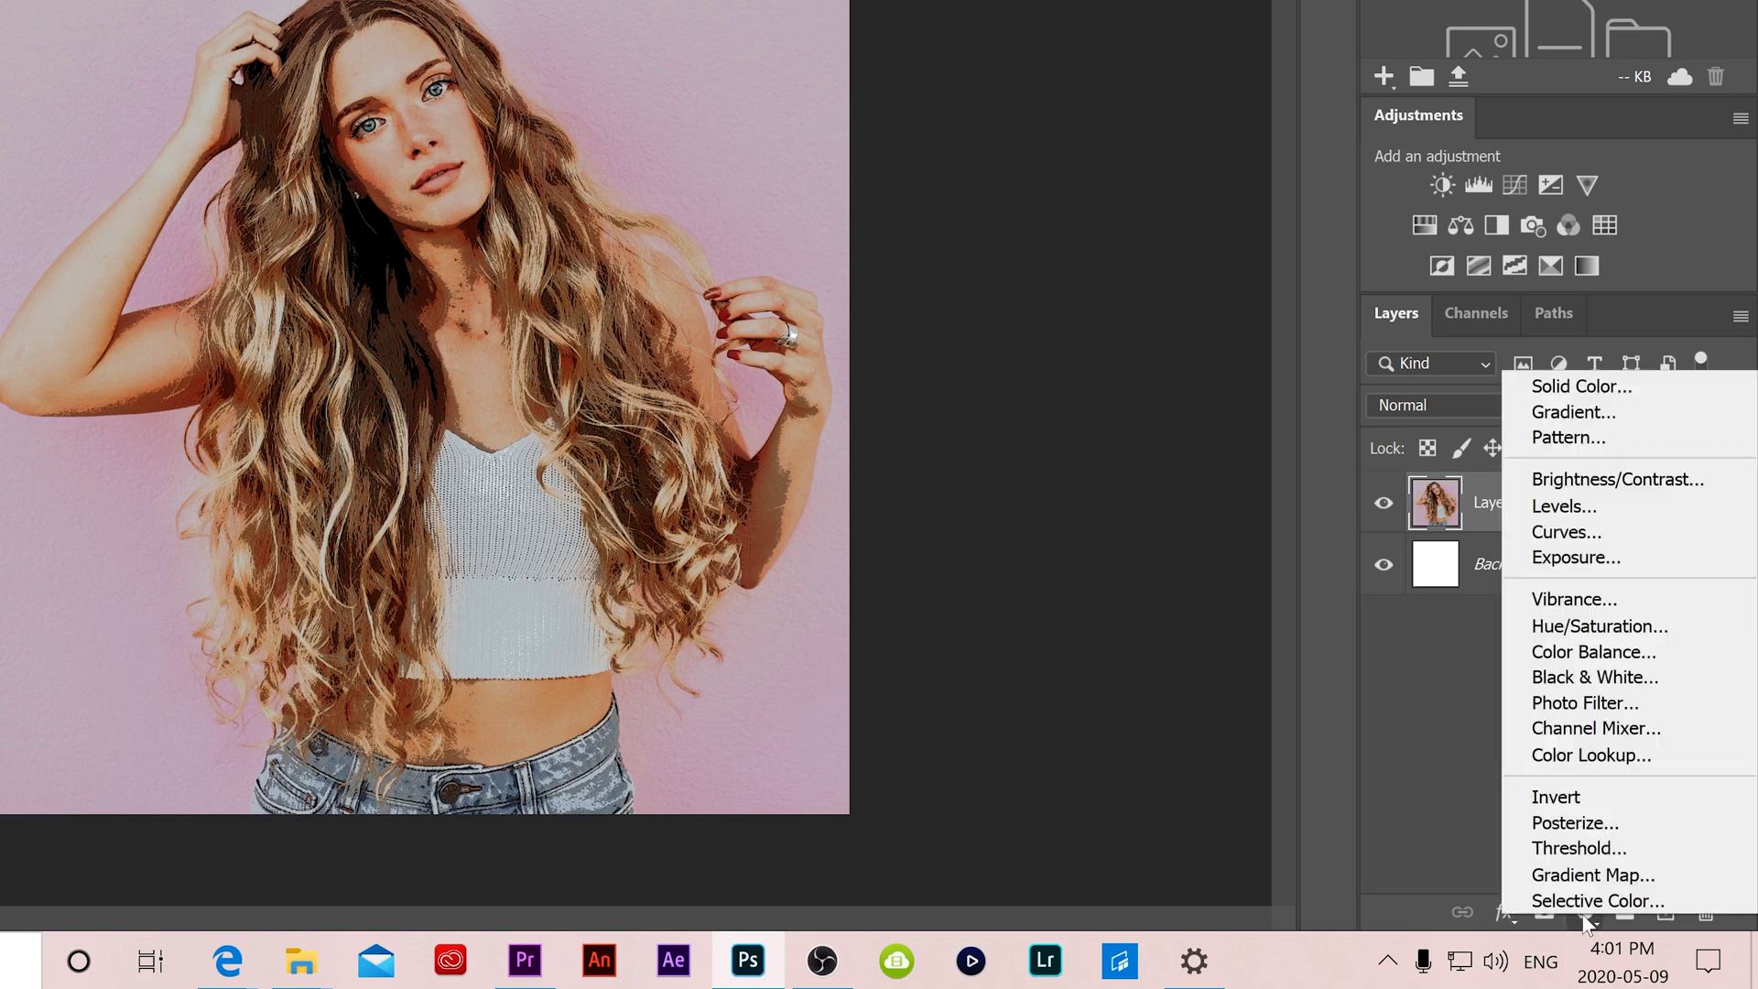
{"action": "left_click", "coordinate": [1609, 682]}
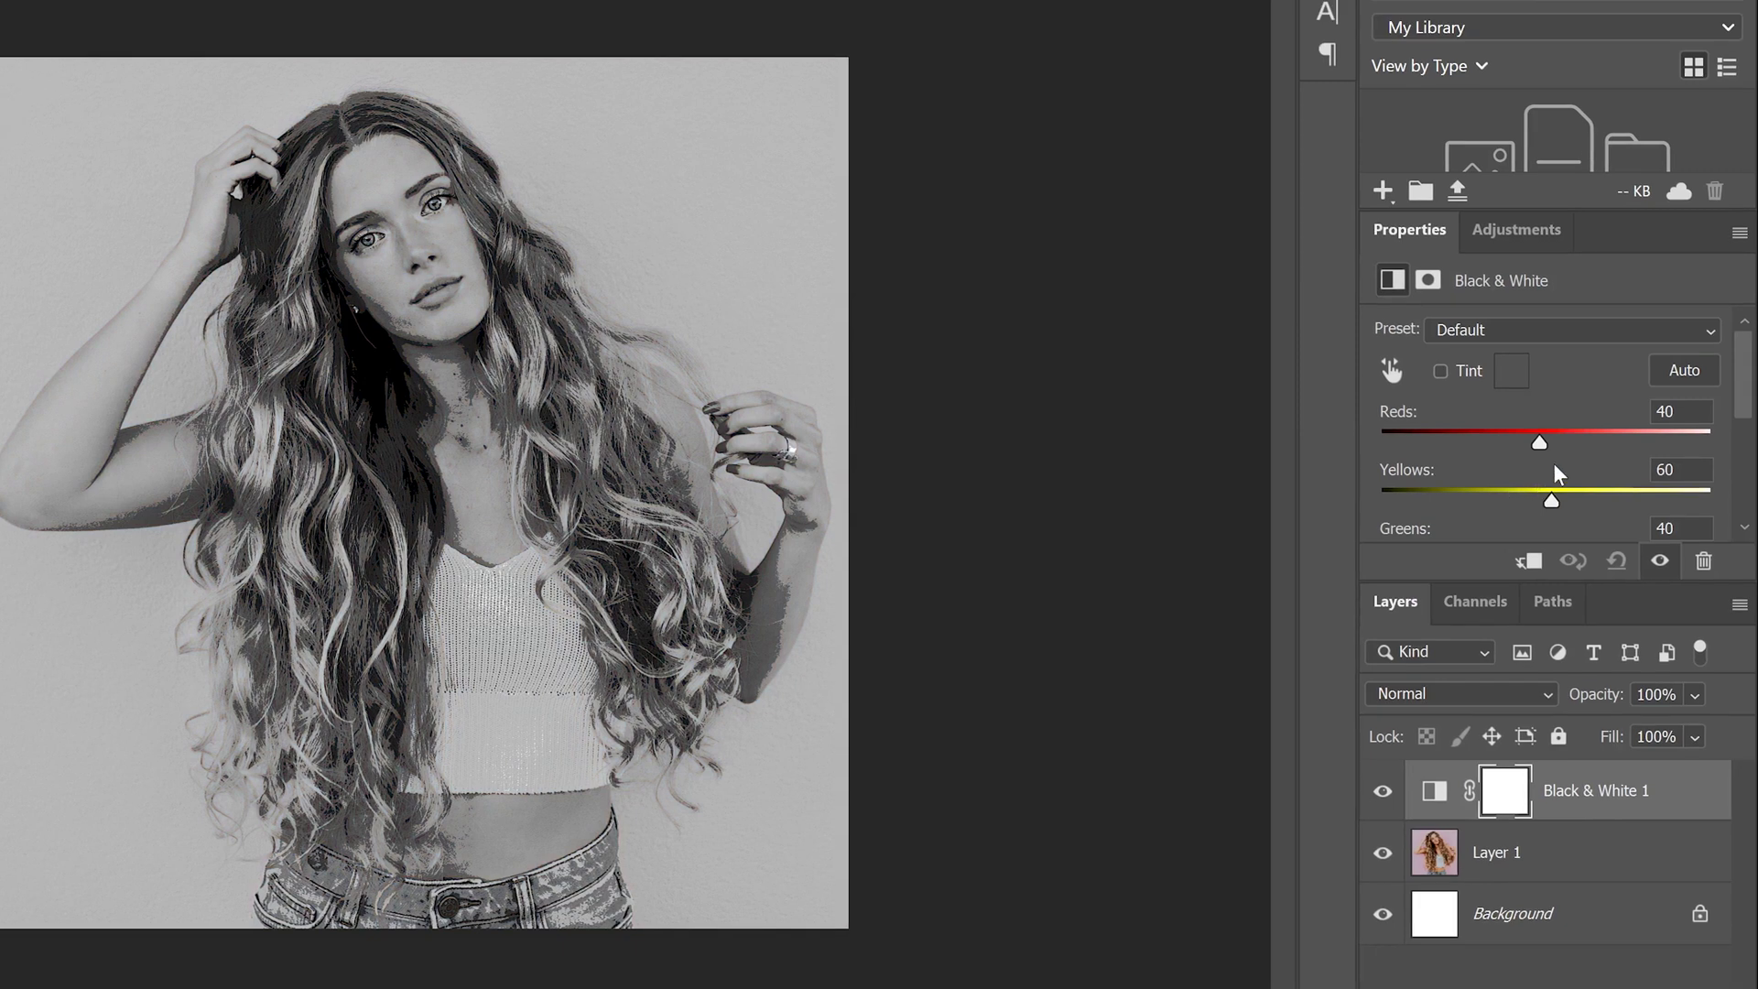
{"action": "mouse_move", "coordinate": [1751, 361]}
{"action": "left_mouse_down"}
{"action": "mouse_move", "coordinate": [1742, 443]}
{"action": "mouse_move", "coordinate": [1742, 370]}
{"action": "left_mouse_up"}
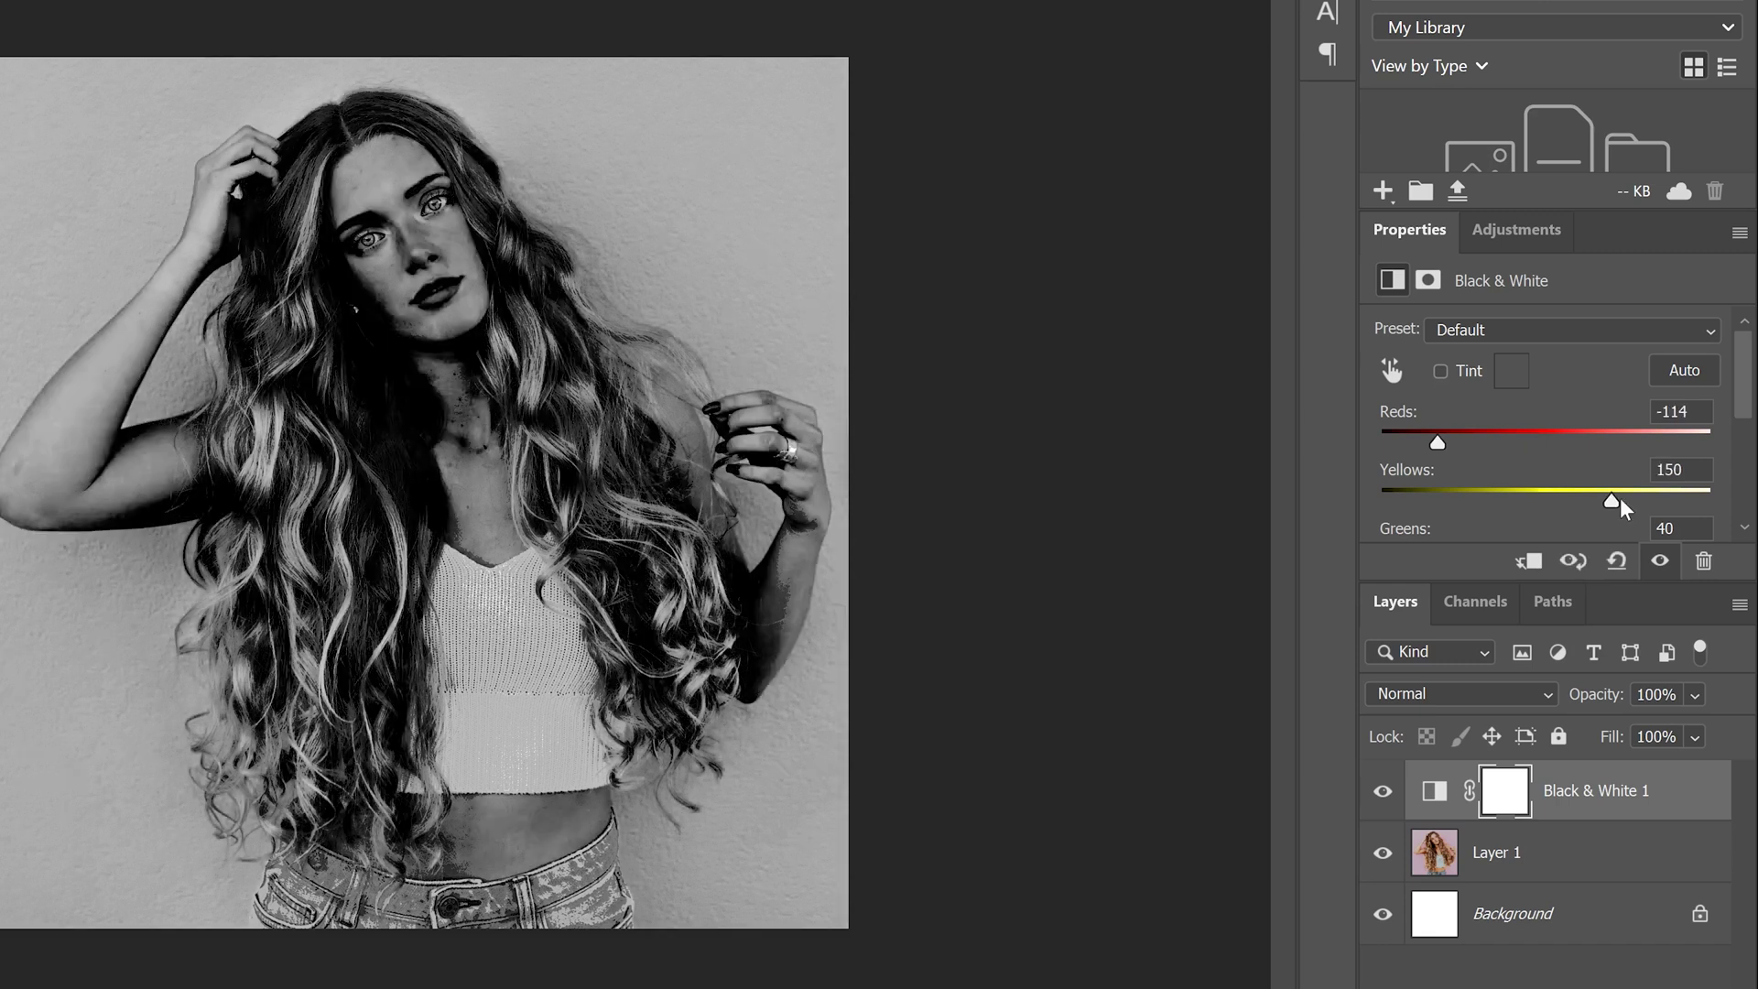
{"action": "left_click_drag", "start_coordinate": [1611, 501], "coordinate": [1662, 502]}
In the Black & White adjustment, set Greens to 52 and Cyans to 150, raising Blues slightly and Magentas strongly.
{"action": "scroll", "coordinate": [1593, 458], "scroll_direction": "down", "scroll_amount": 2}
{"action": "mouse_move", "coordinate": [1539, 427]}
{"action": "left_mouse_down"}
{"action": "mouse_move", "coordinate": [1580, 429]}
{"action": "mouse_move", "coordinate": [1546, 427]}
{"action": "left_mouse_up"}
{"action": "left_click_drag", "start_coordinate": [1554, 489], "coordinate": [1615, 488]}
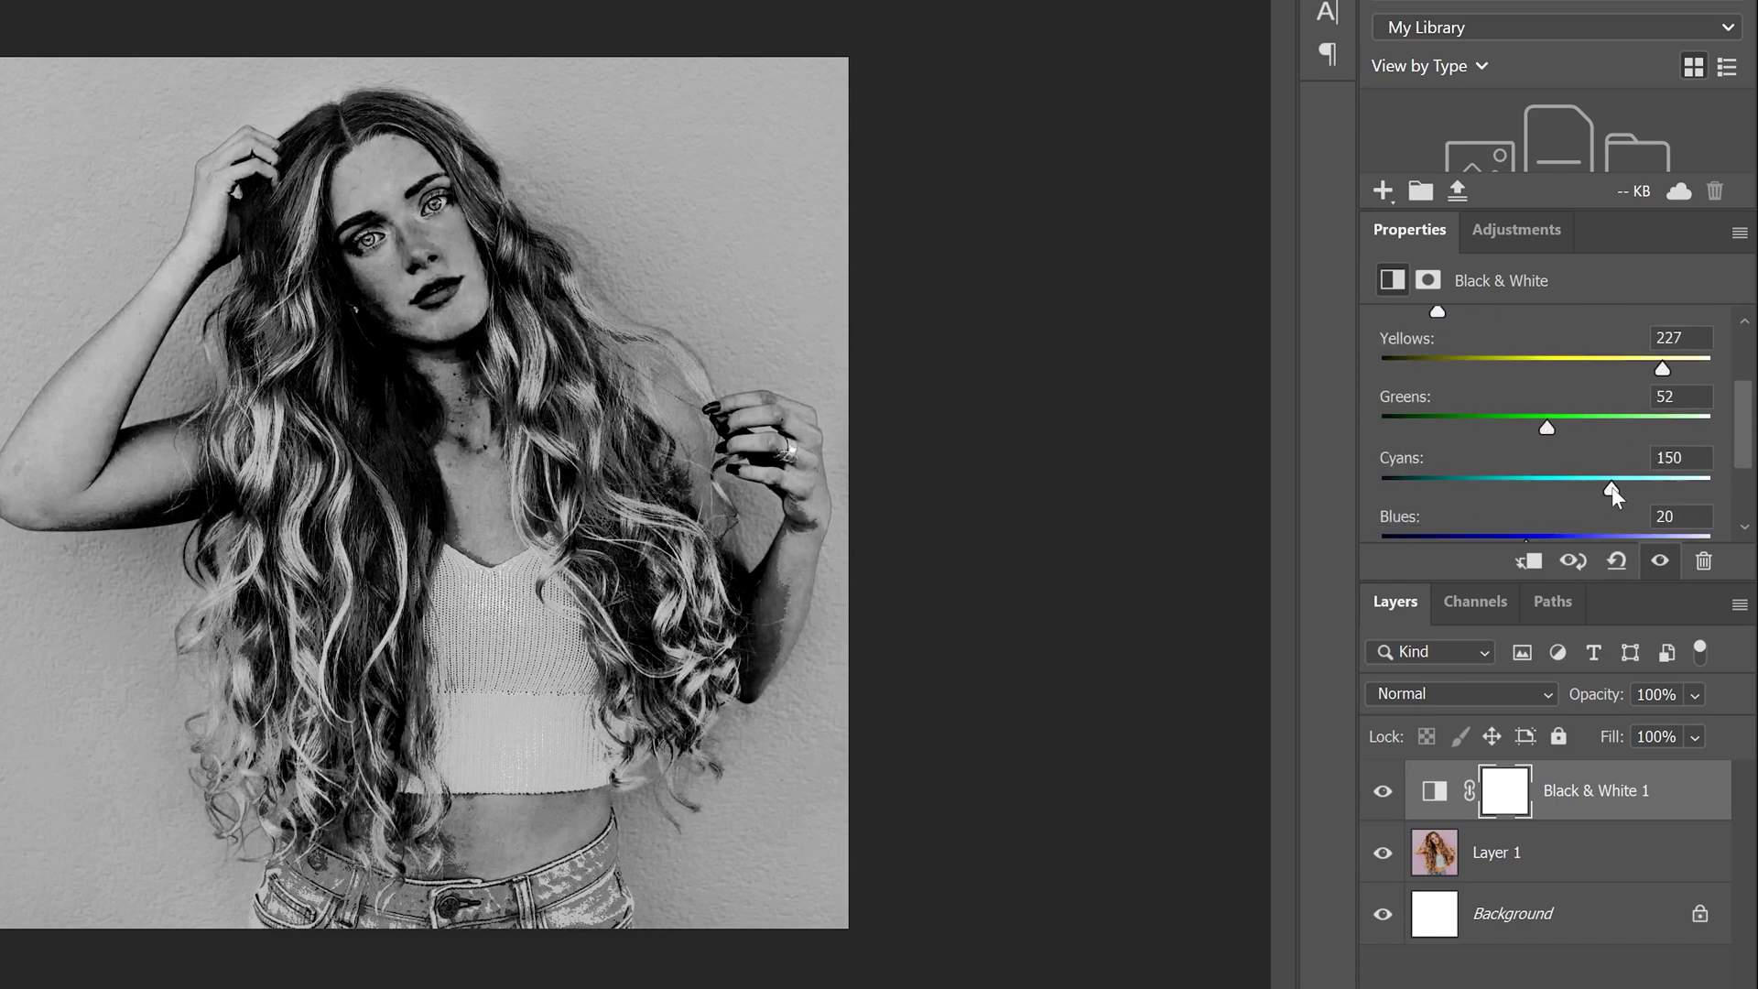
{"action": "scroll", "coordinate": [1565, 439], "scroll_direction": "down", "scroll_amount": 2}
{"action": "mouse_move", "coordinate": [1530, 416]}
{"action": "left_mouse_down"}
{"action": "mouse_move", "coordinate": [1505, 424]}
{"action": "mouse_move", "coordinate": [1534, 423]}
{"action": "left_mouse_up"}
{"action": "left_click_drag", "start_coordinate": [1604, 478], "coordinate": [1699, 477]}
{"action": "scroll", "coordinate": [1557, 439], "scroll_direction": "up", "scroll_amount": 4}
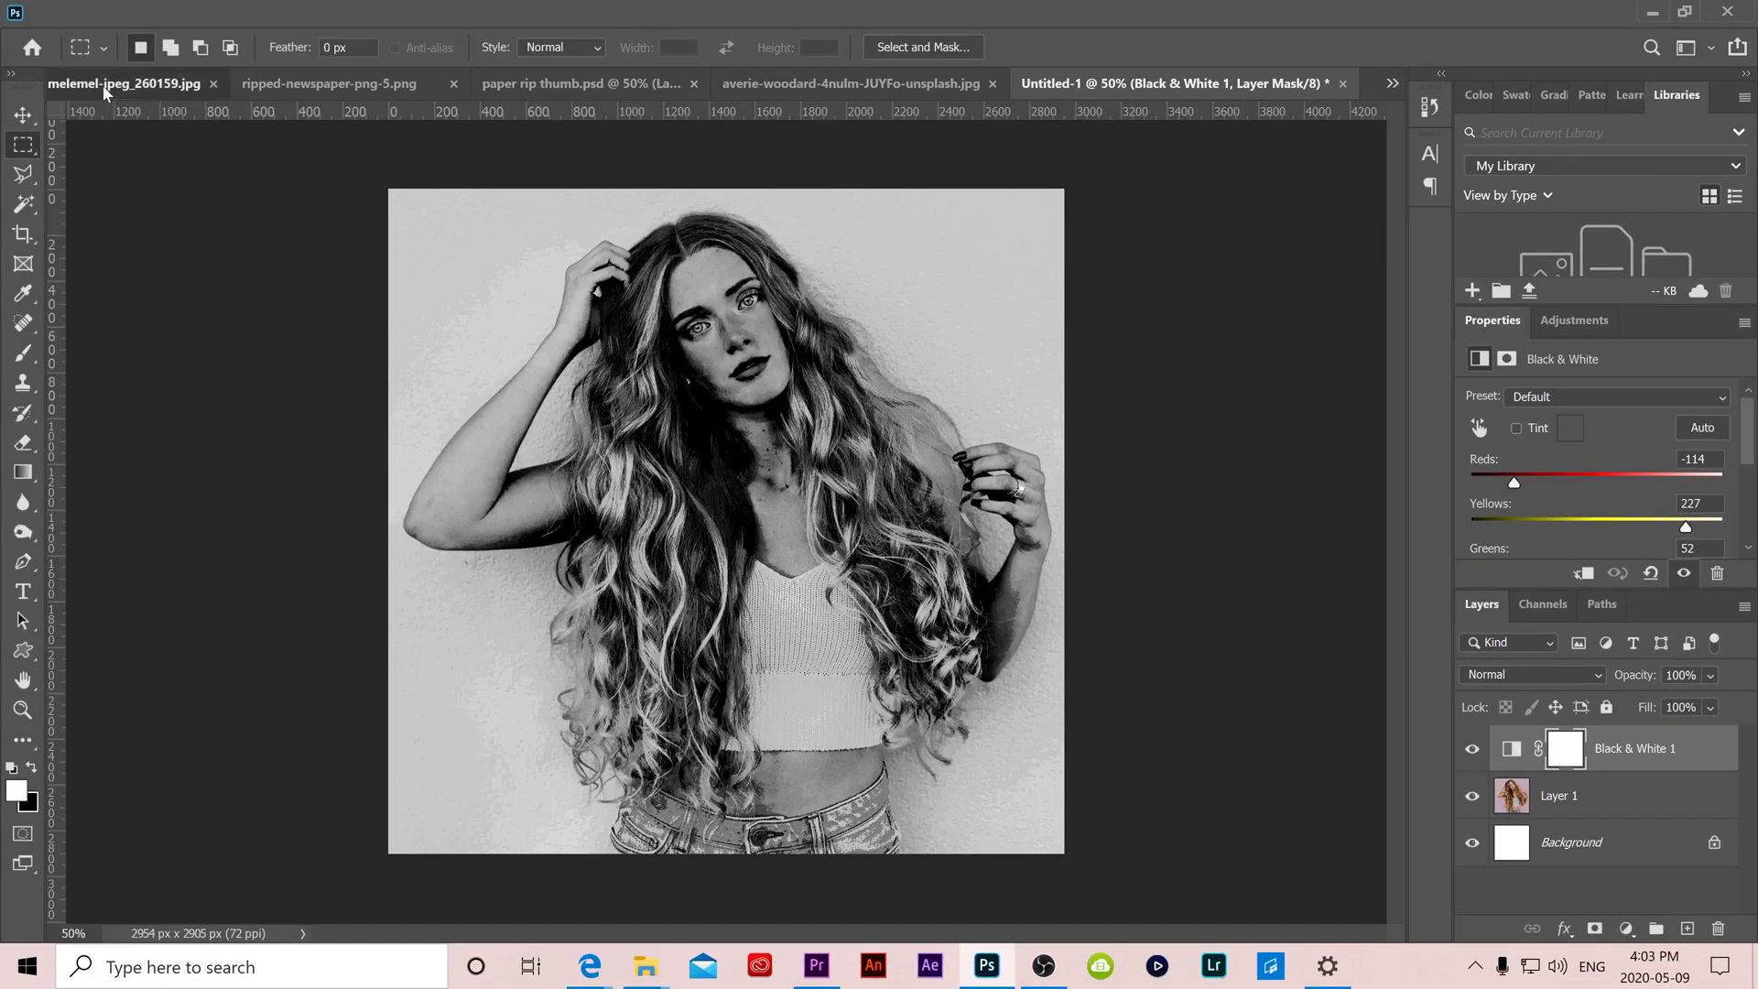
Copy the crumpled white paper texture from its own document into Untitled-1, placing it over the middle of the portrait.
{"action": "left_click", "coordinate": [103, 85]}
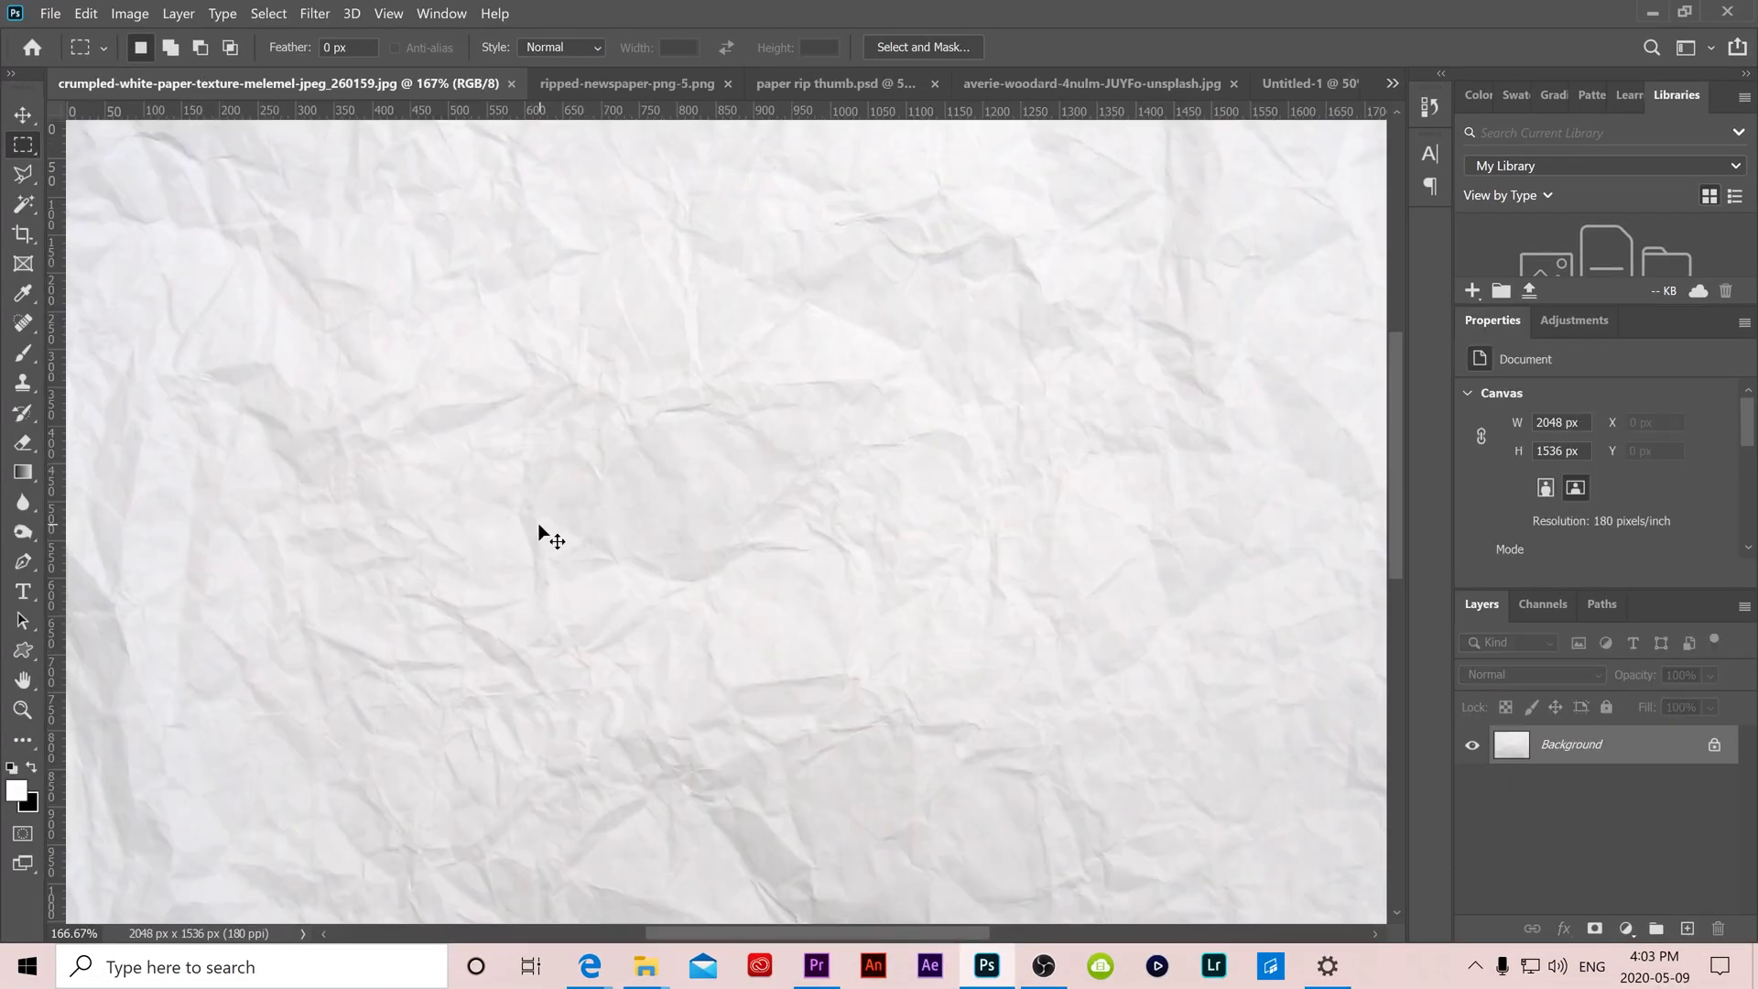
{"action": "key", "text": "ctrl+1"}
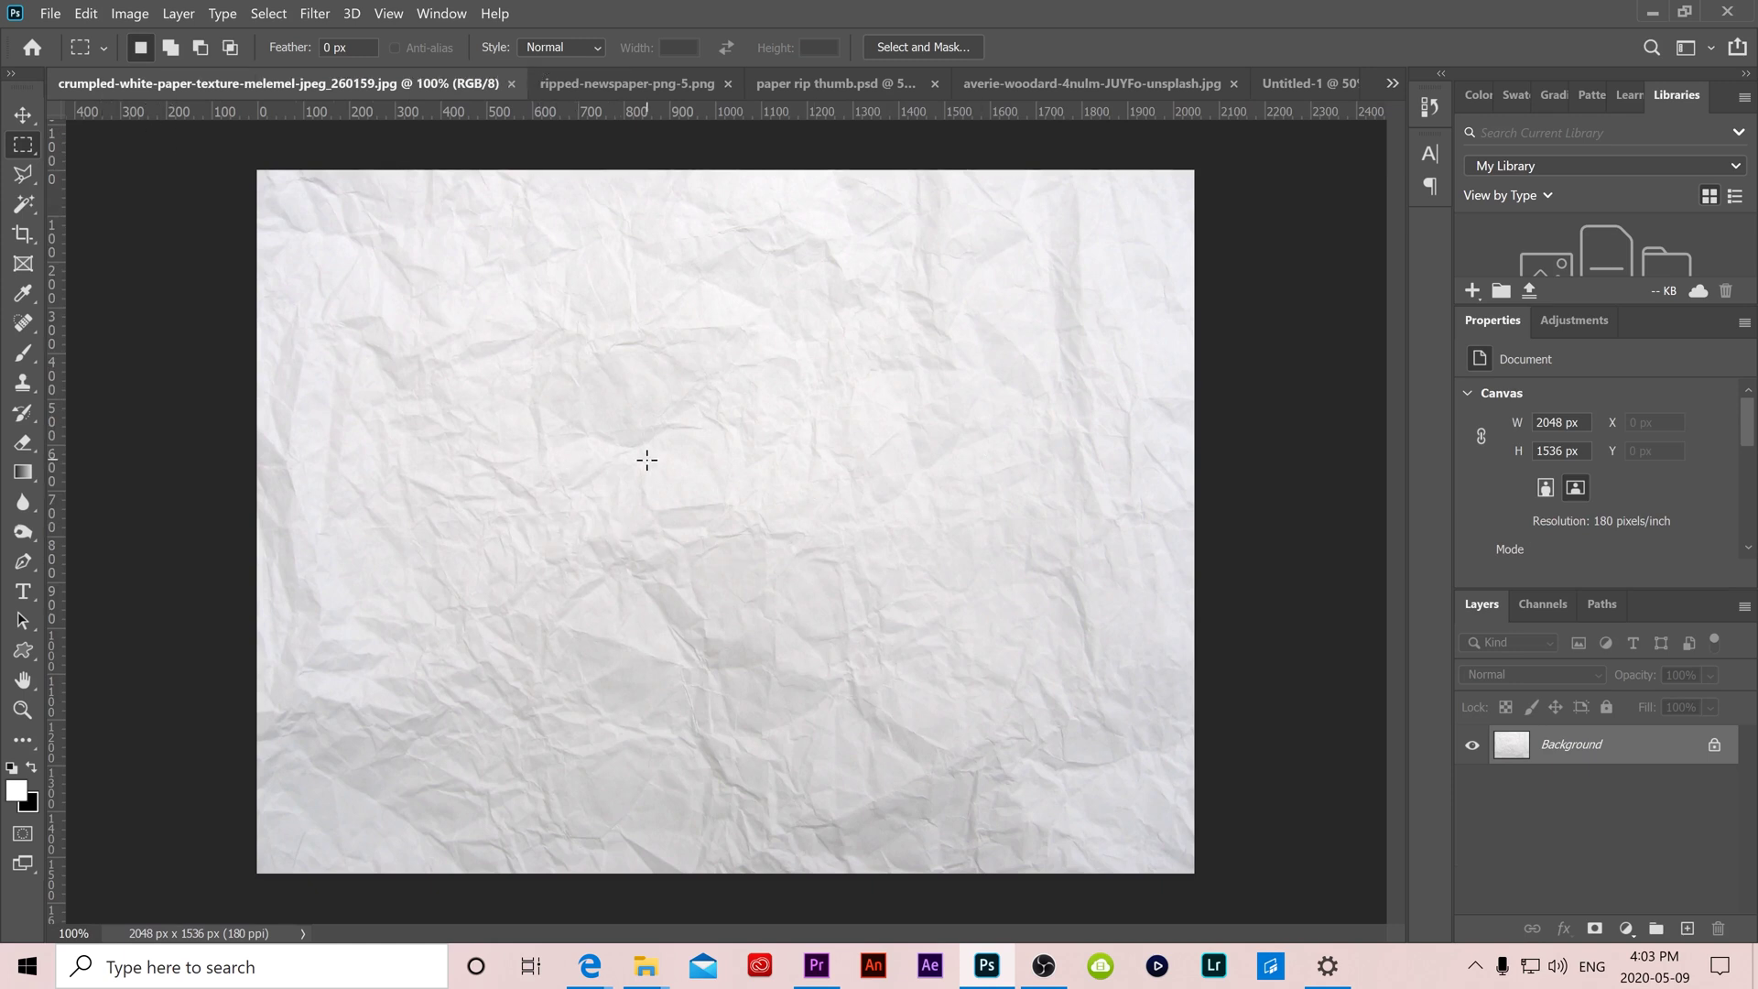
{"action": "left_click", "coordinate": [585, 84]}
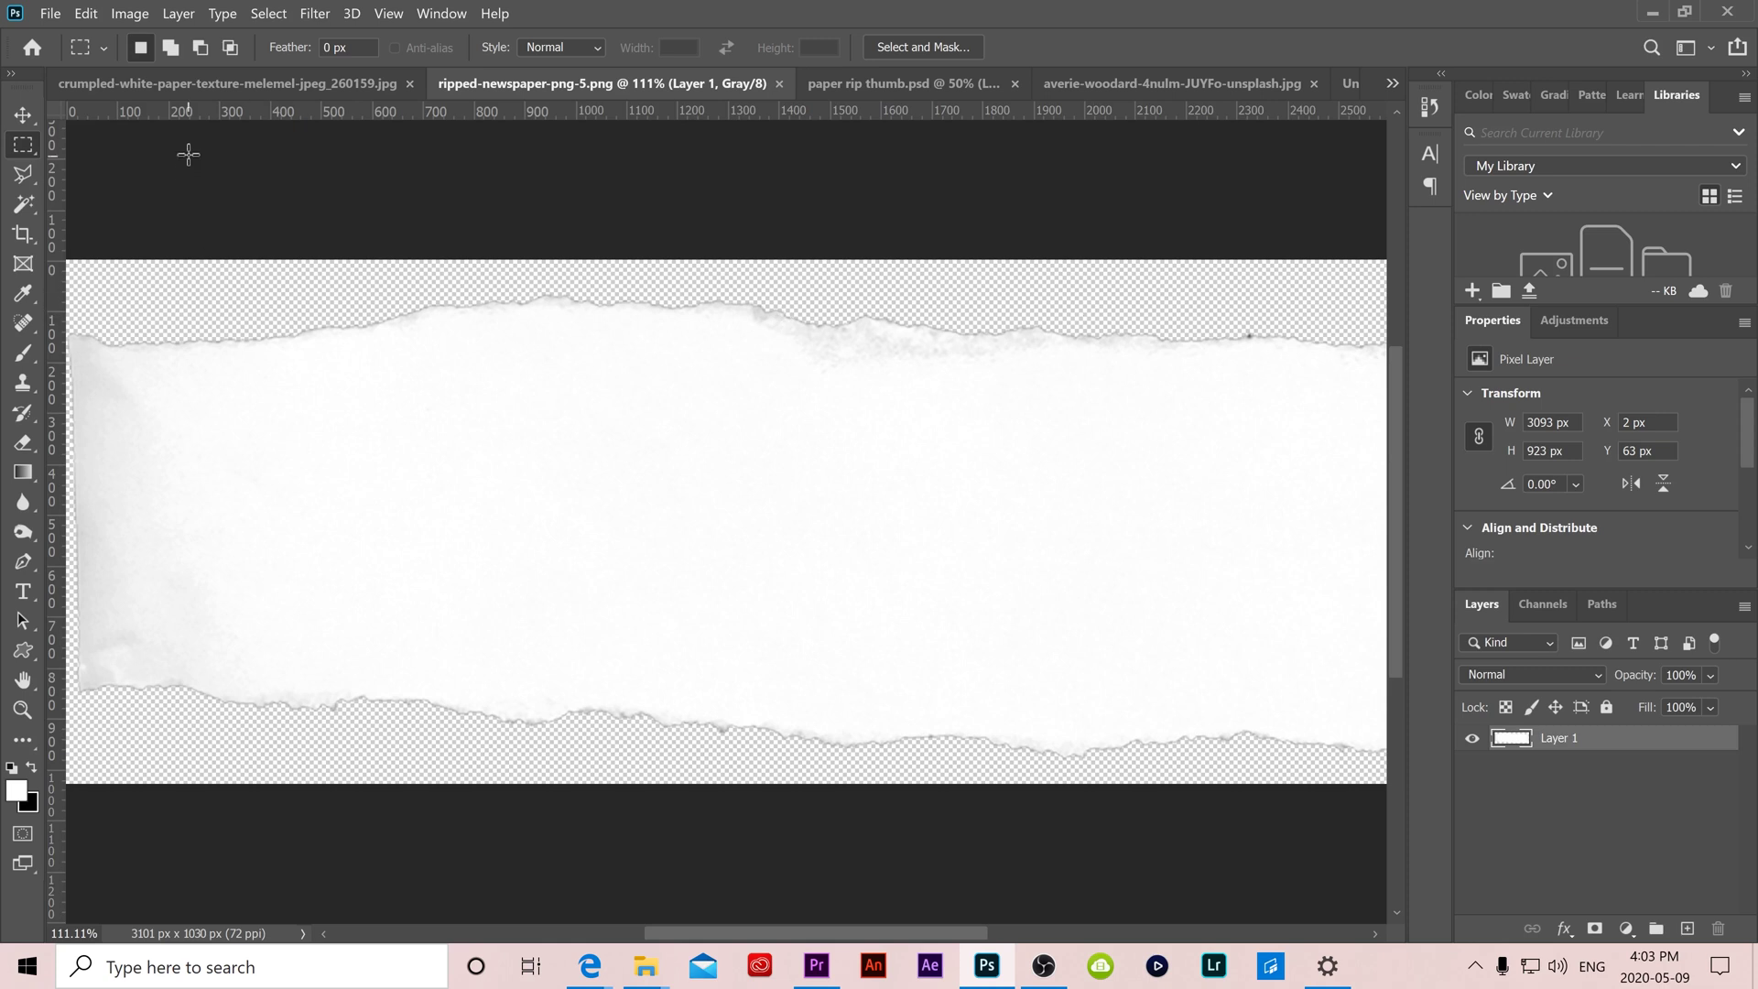
{"action": "left_click", "coordinate": [185, 81]}
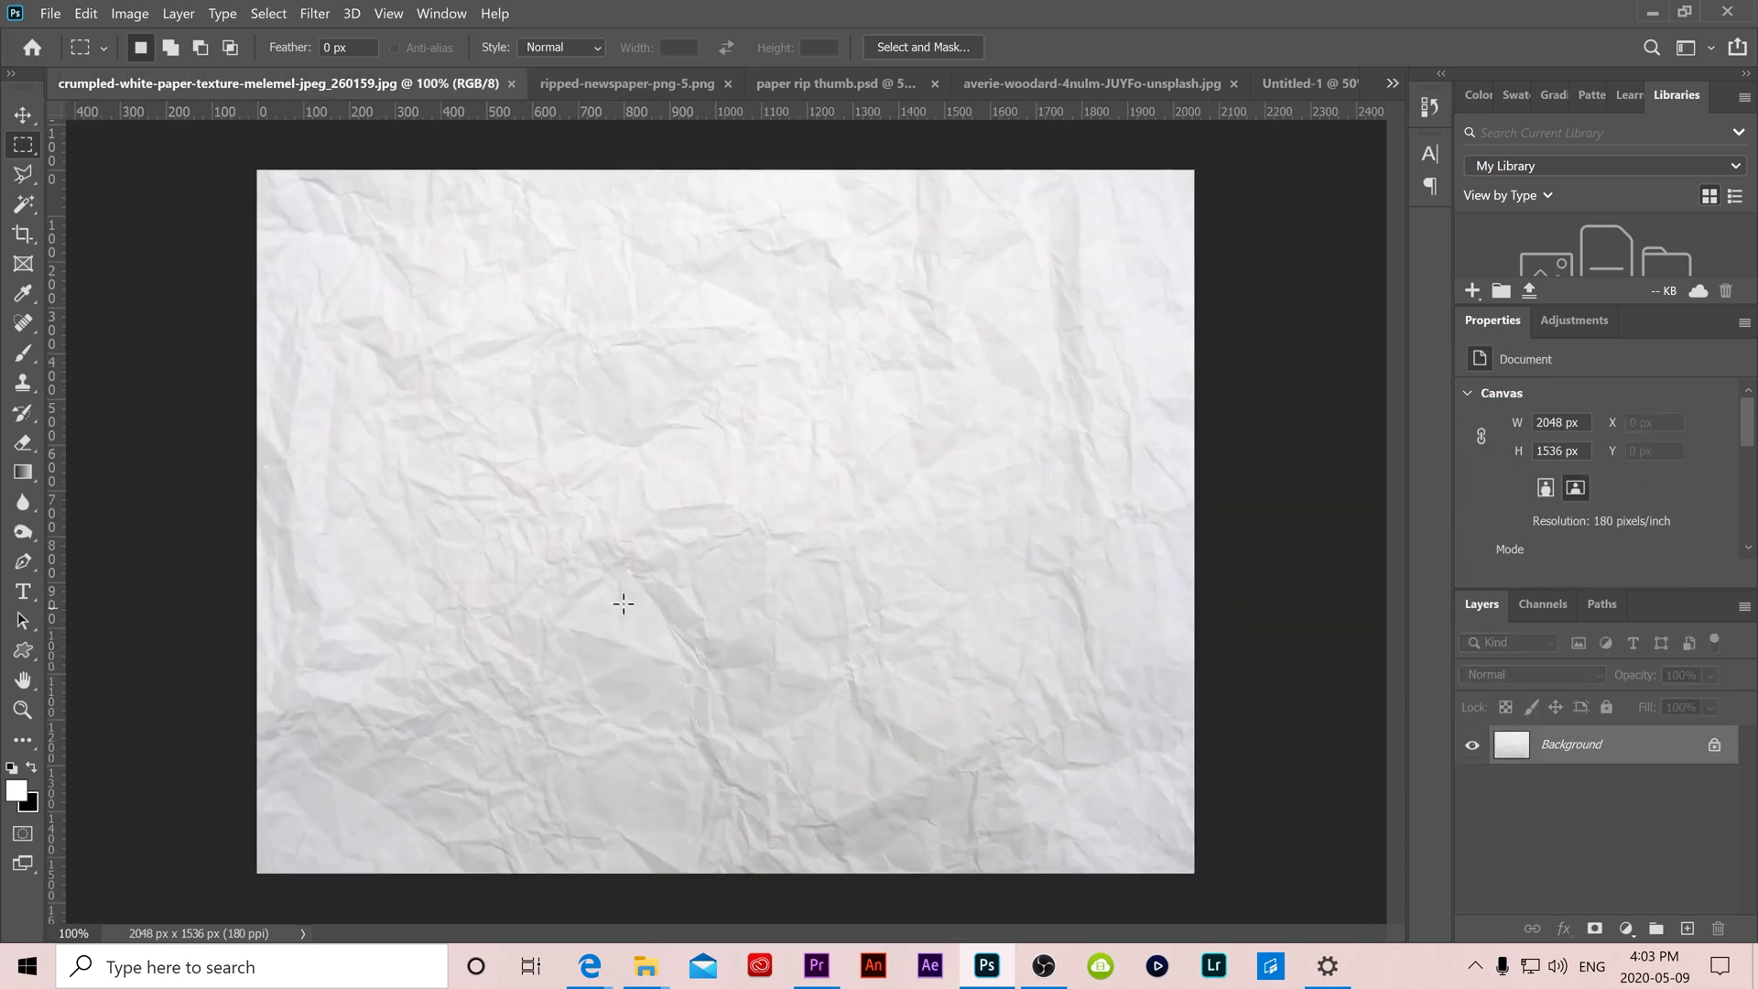
{"action": "left_click", "coordinate": [24, 117]}
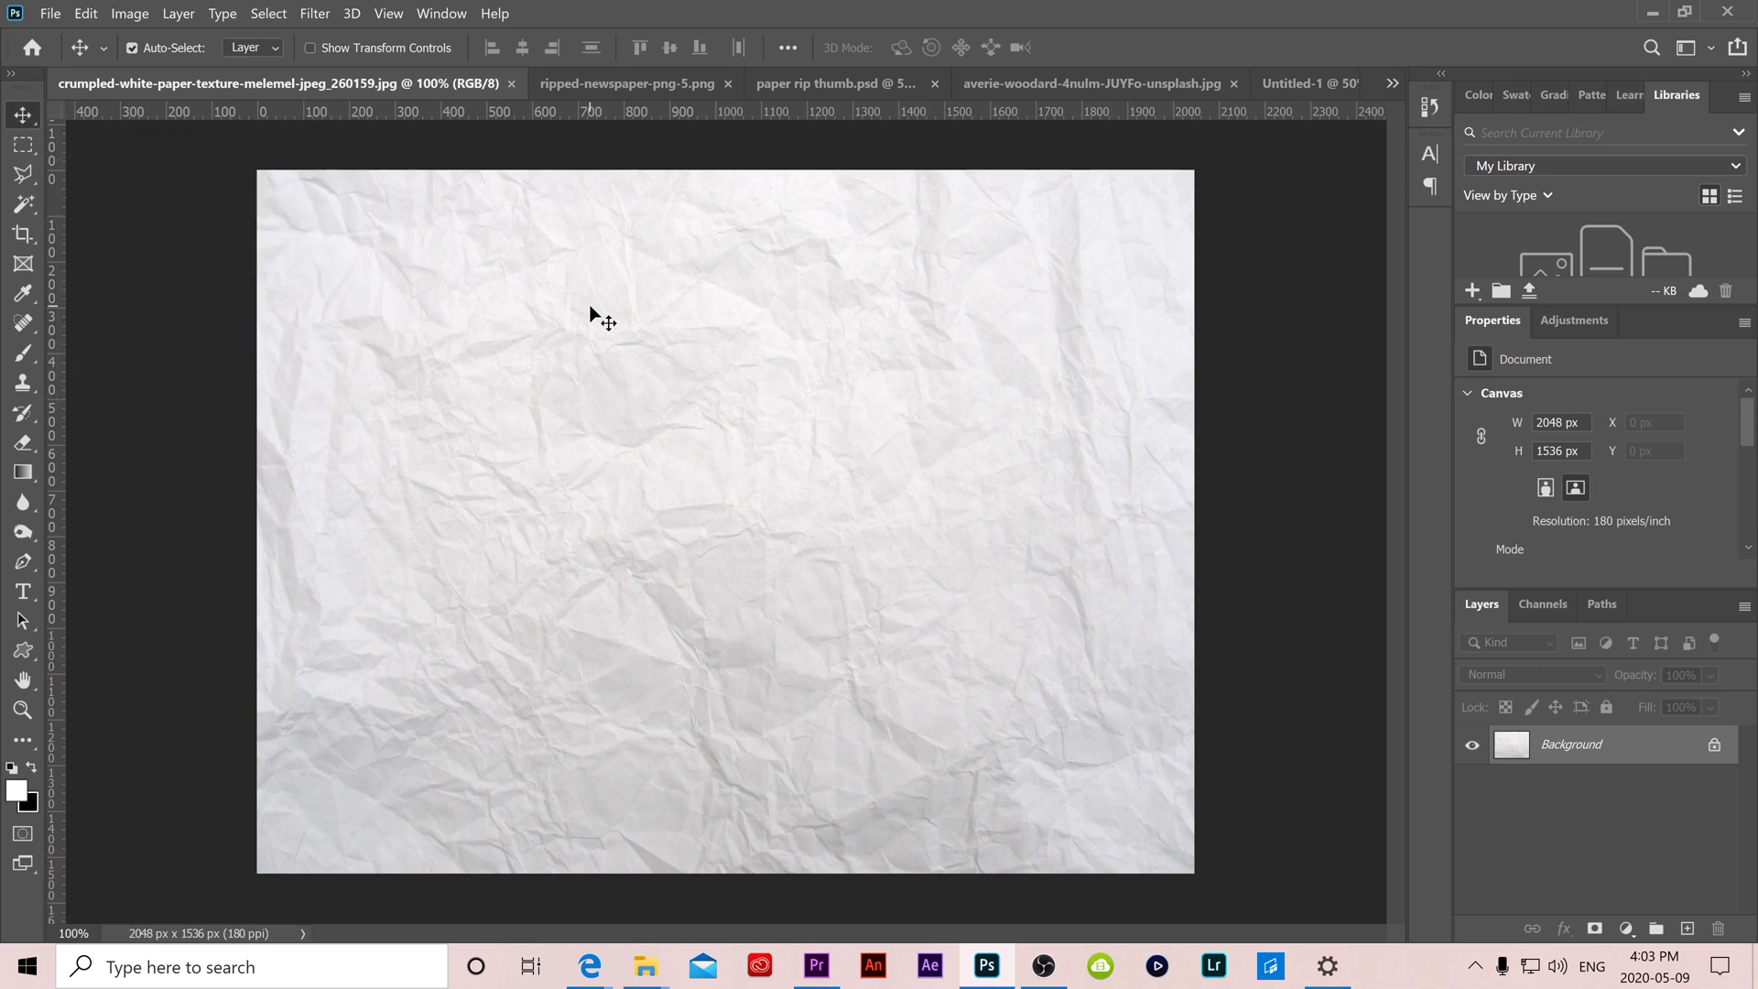
{"action": "left_click_drag", "start_coordinate": [591, 315], "coordinate": [776, 384]}
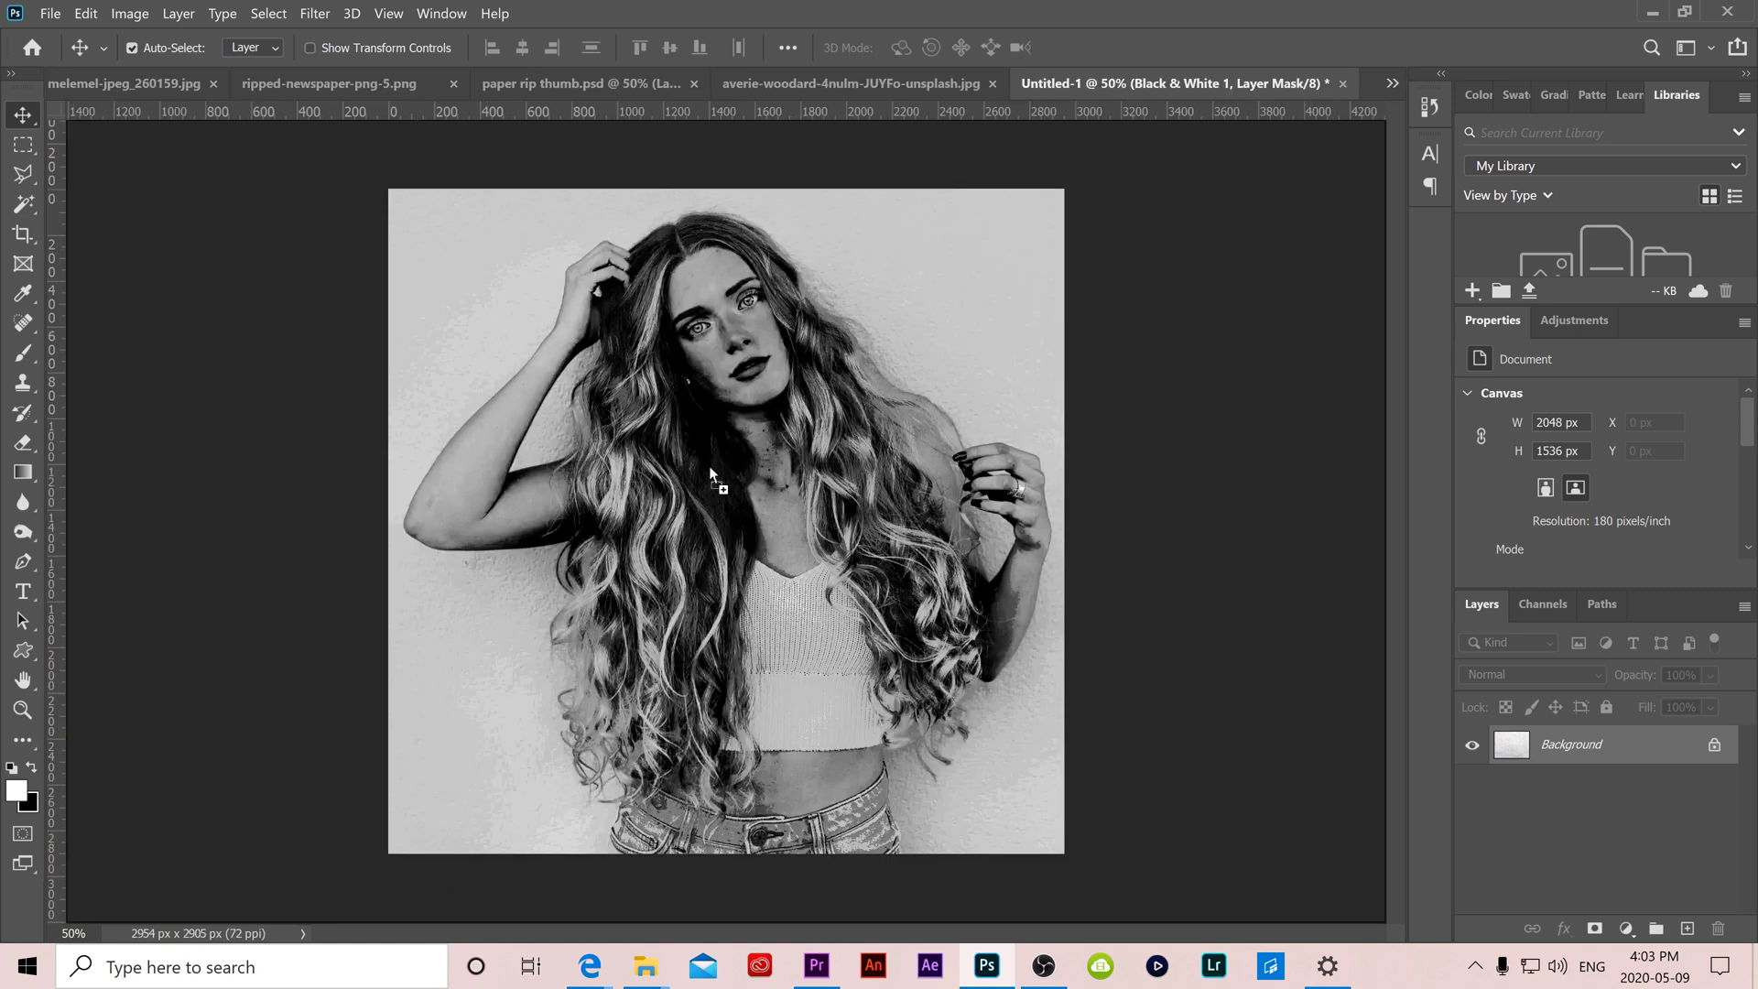
{"action": "left_click_drag", "start_coordinate": [708, 471], "coordinate": [767, 479]}
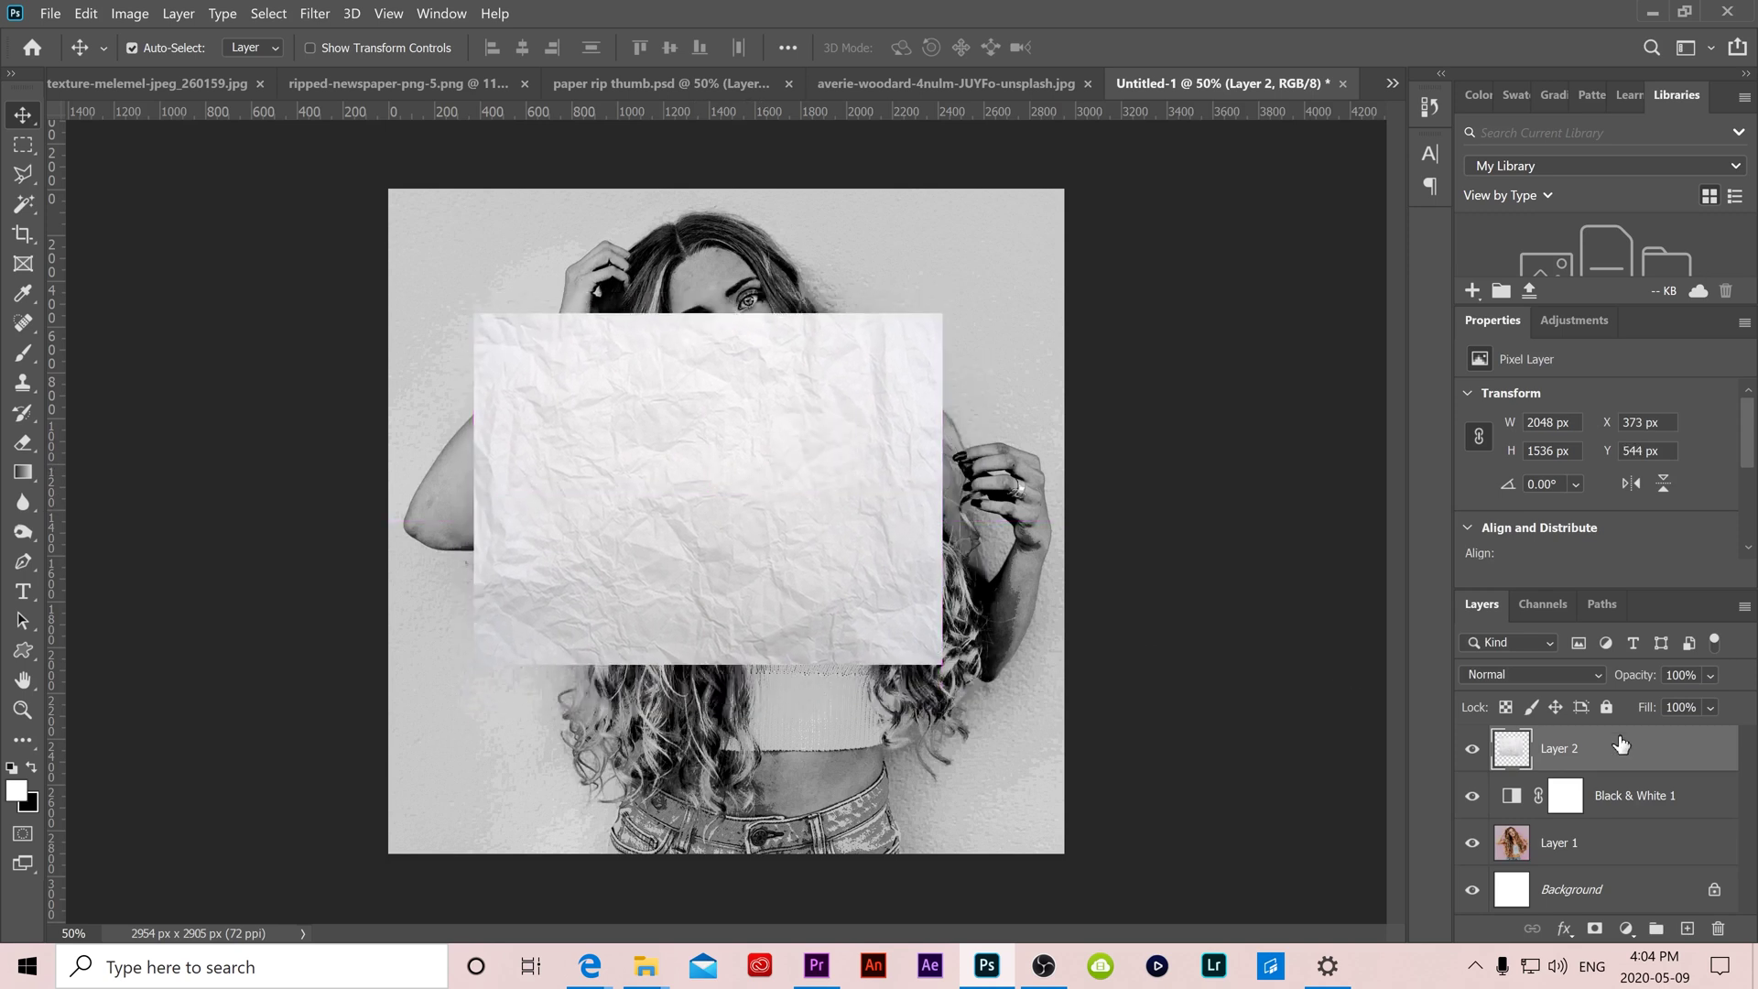
Scale the paper texture layer proportionally to about 3965 × 2974 px so it covers the whole canvas.
{"action": "key", "text": "ctrl+t"}
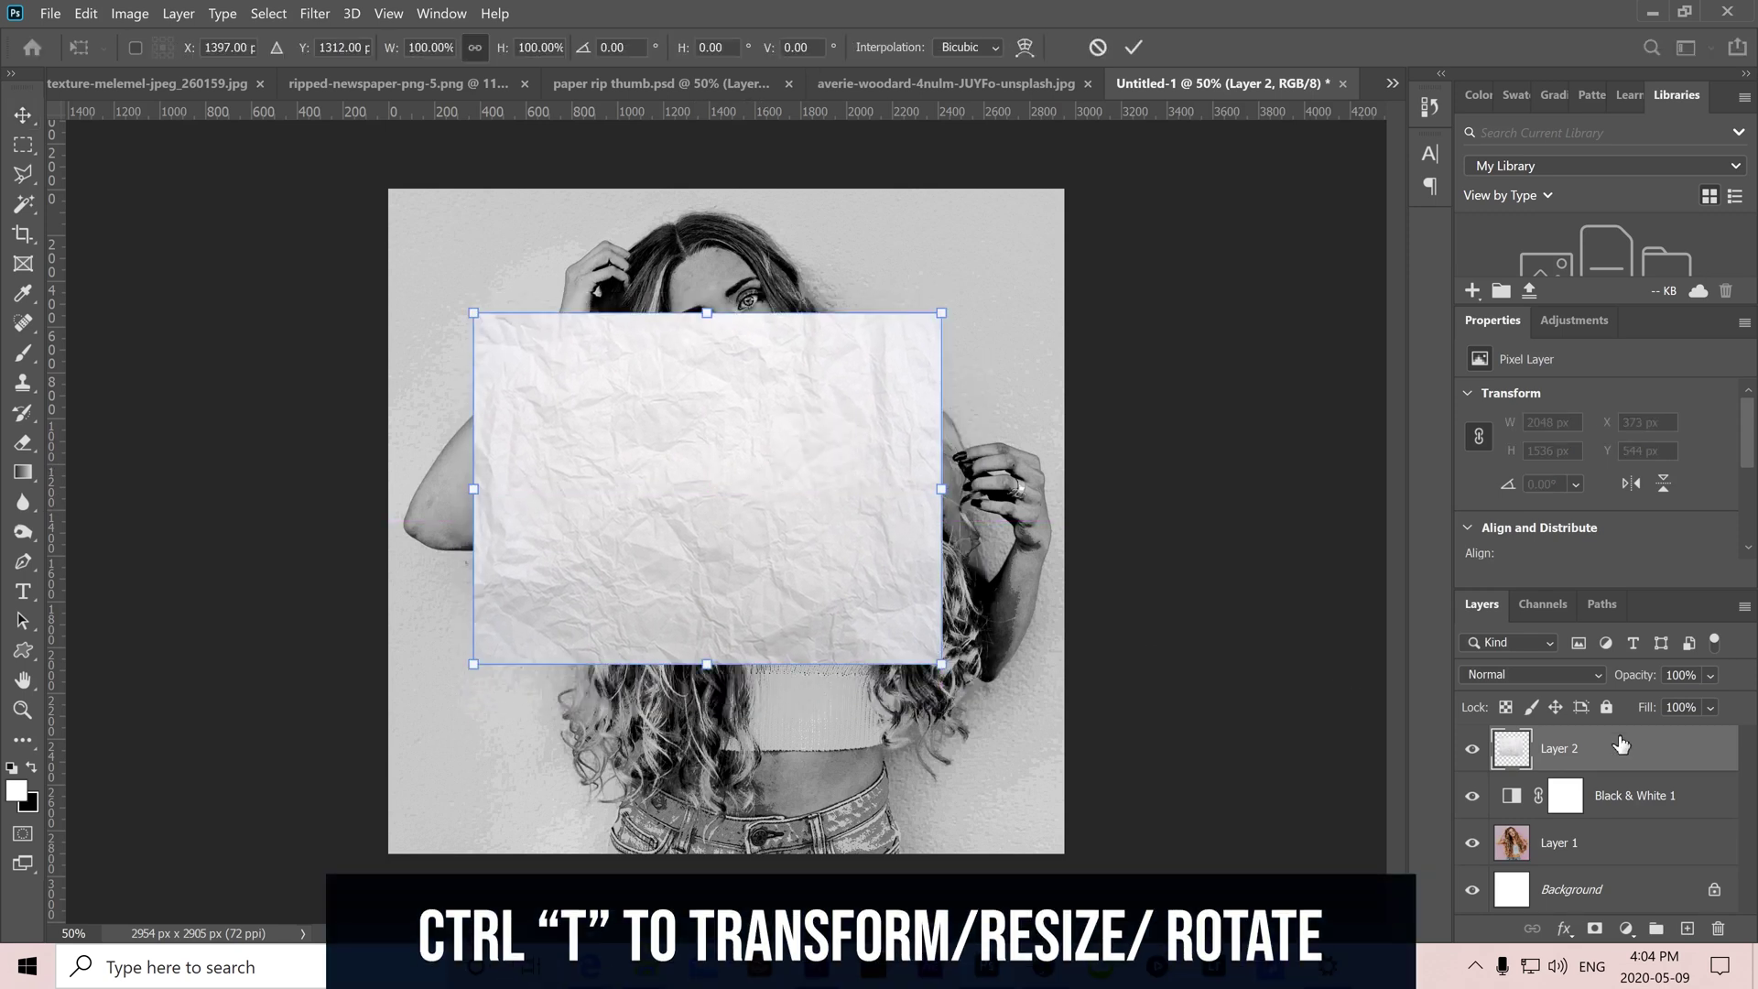
{"action": "left_click_drag", "start_coordinate": [473, 312], "coordinate": [296, 181]}
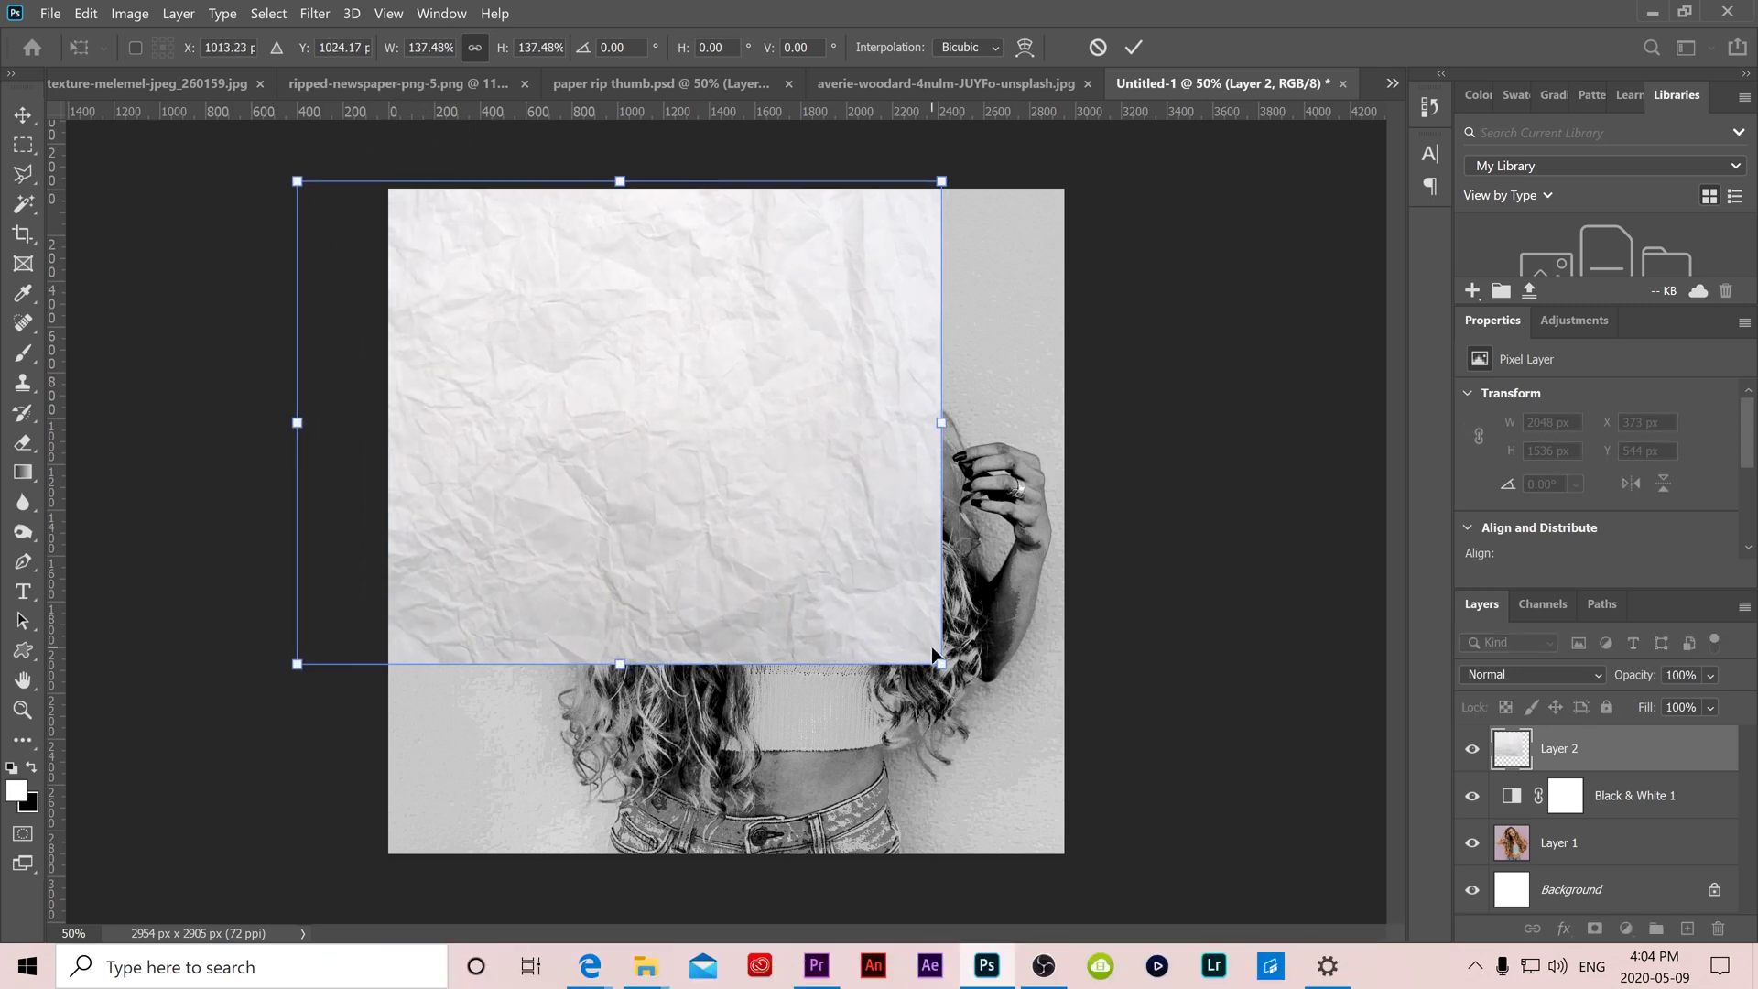
{"action": "left_click_drag", "start_coordinate": [939, 659], "coordinate": [1203, 860]}
{"action": "left_click", "coordinate": [1133, 47]}
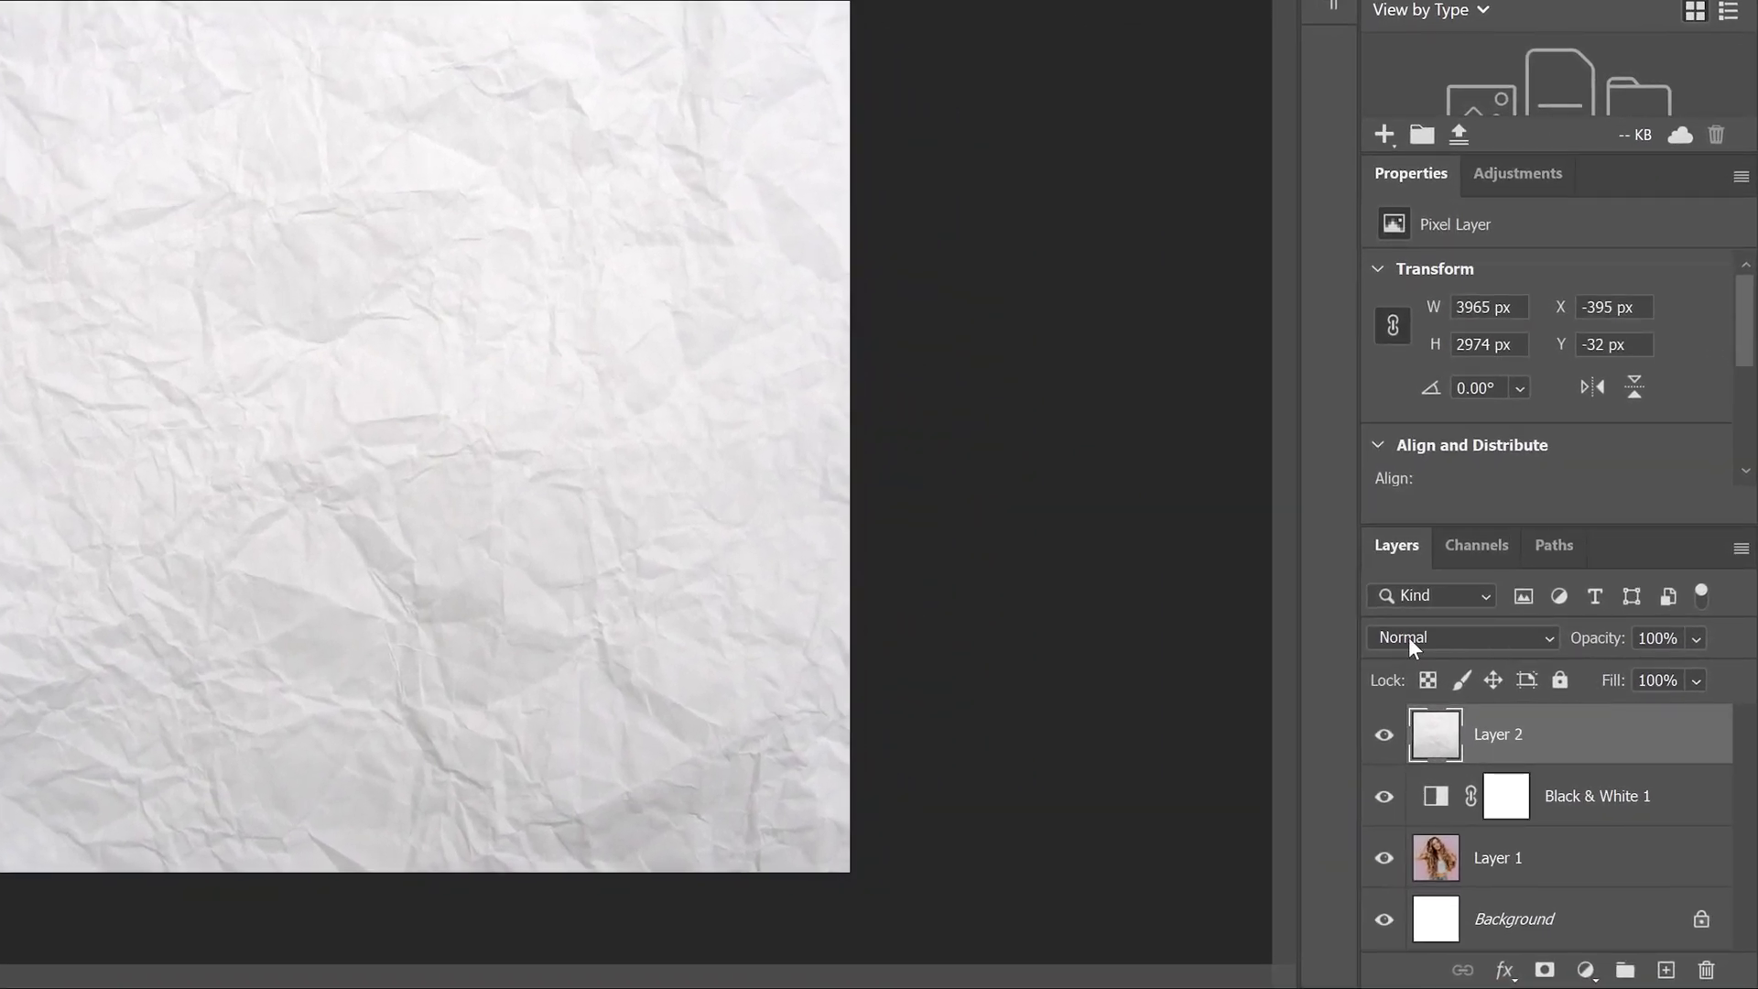
Set the paper texture layer's blend mode to Multiply and its opacity to 84%.
{"action": "left_click", "coordinate": [1547, 639]}
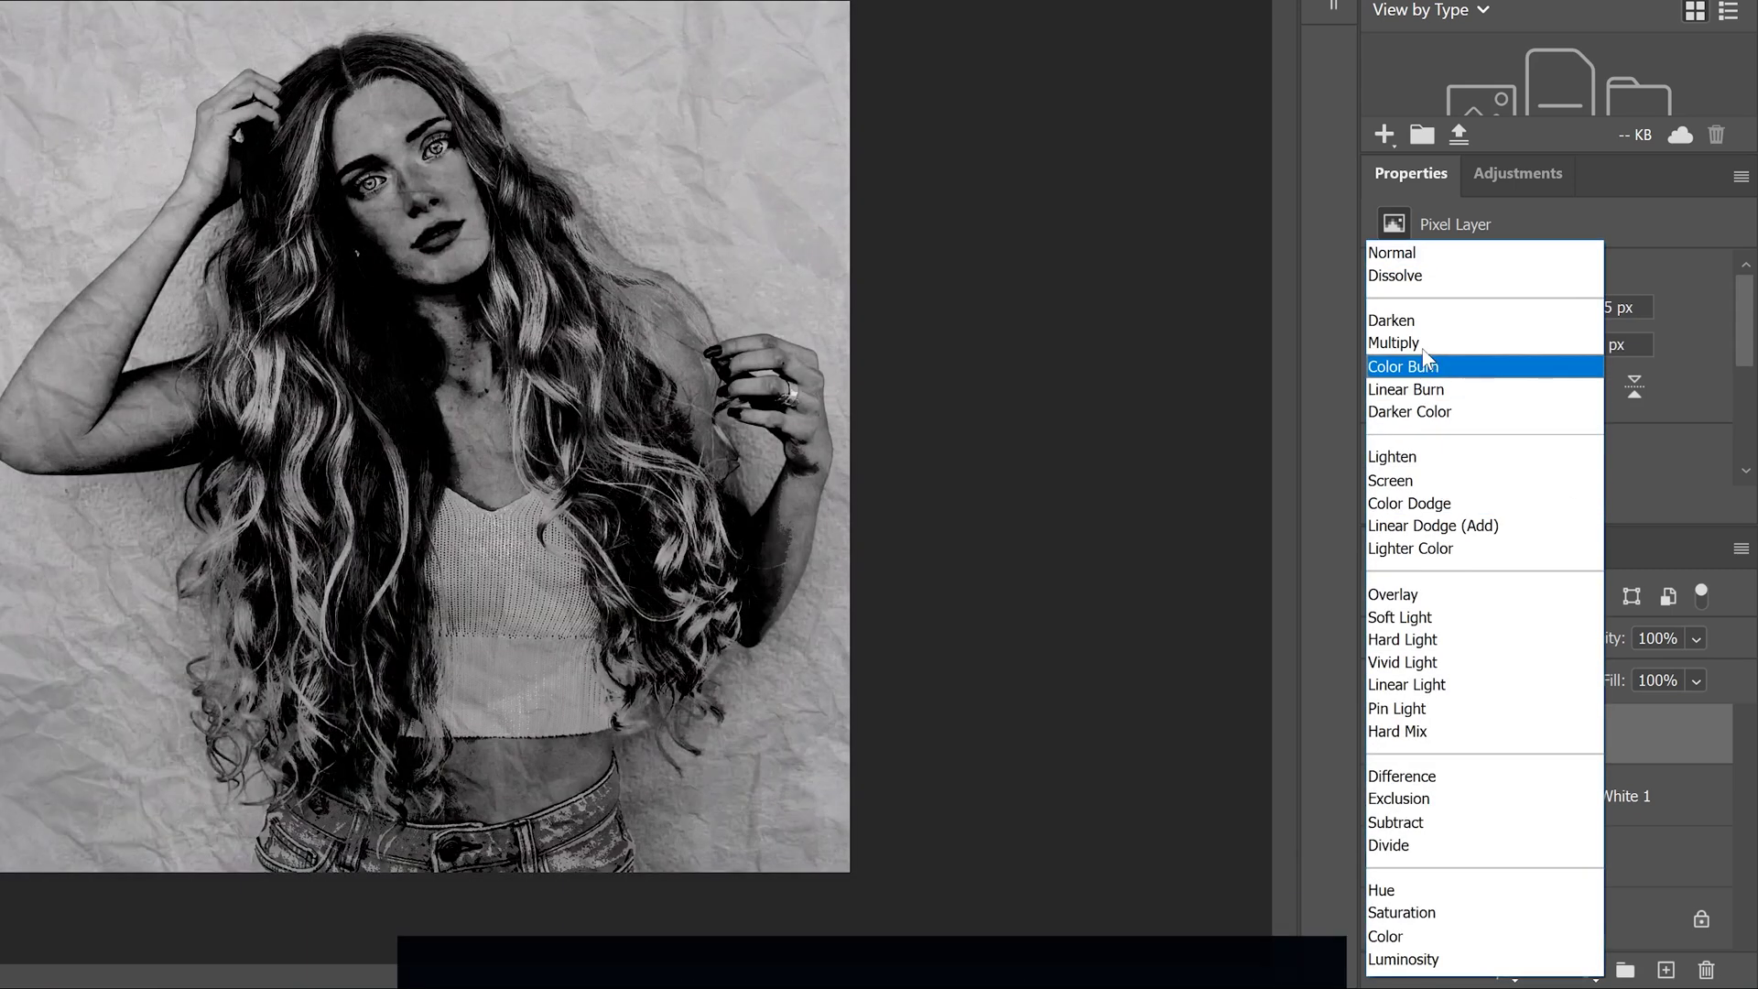
{"action": "left_click", "coordinate": [1418, 340]}
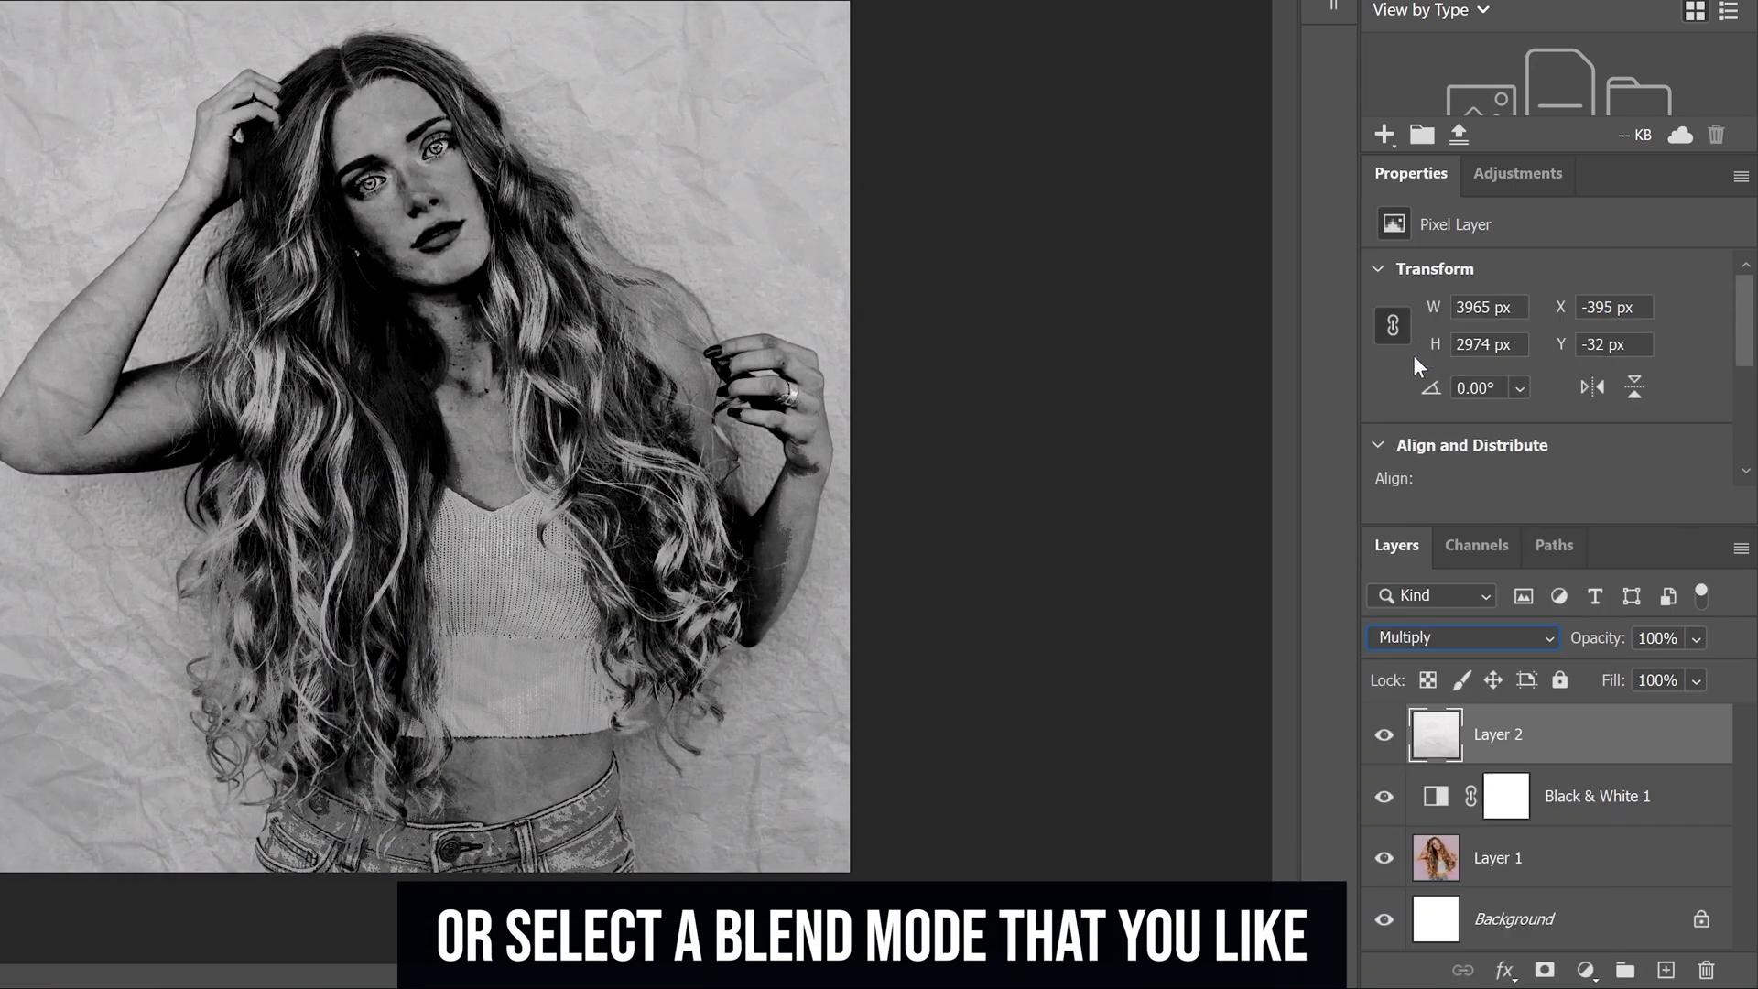
{"action": "left_click", "coordinate": [1695, 638]}
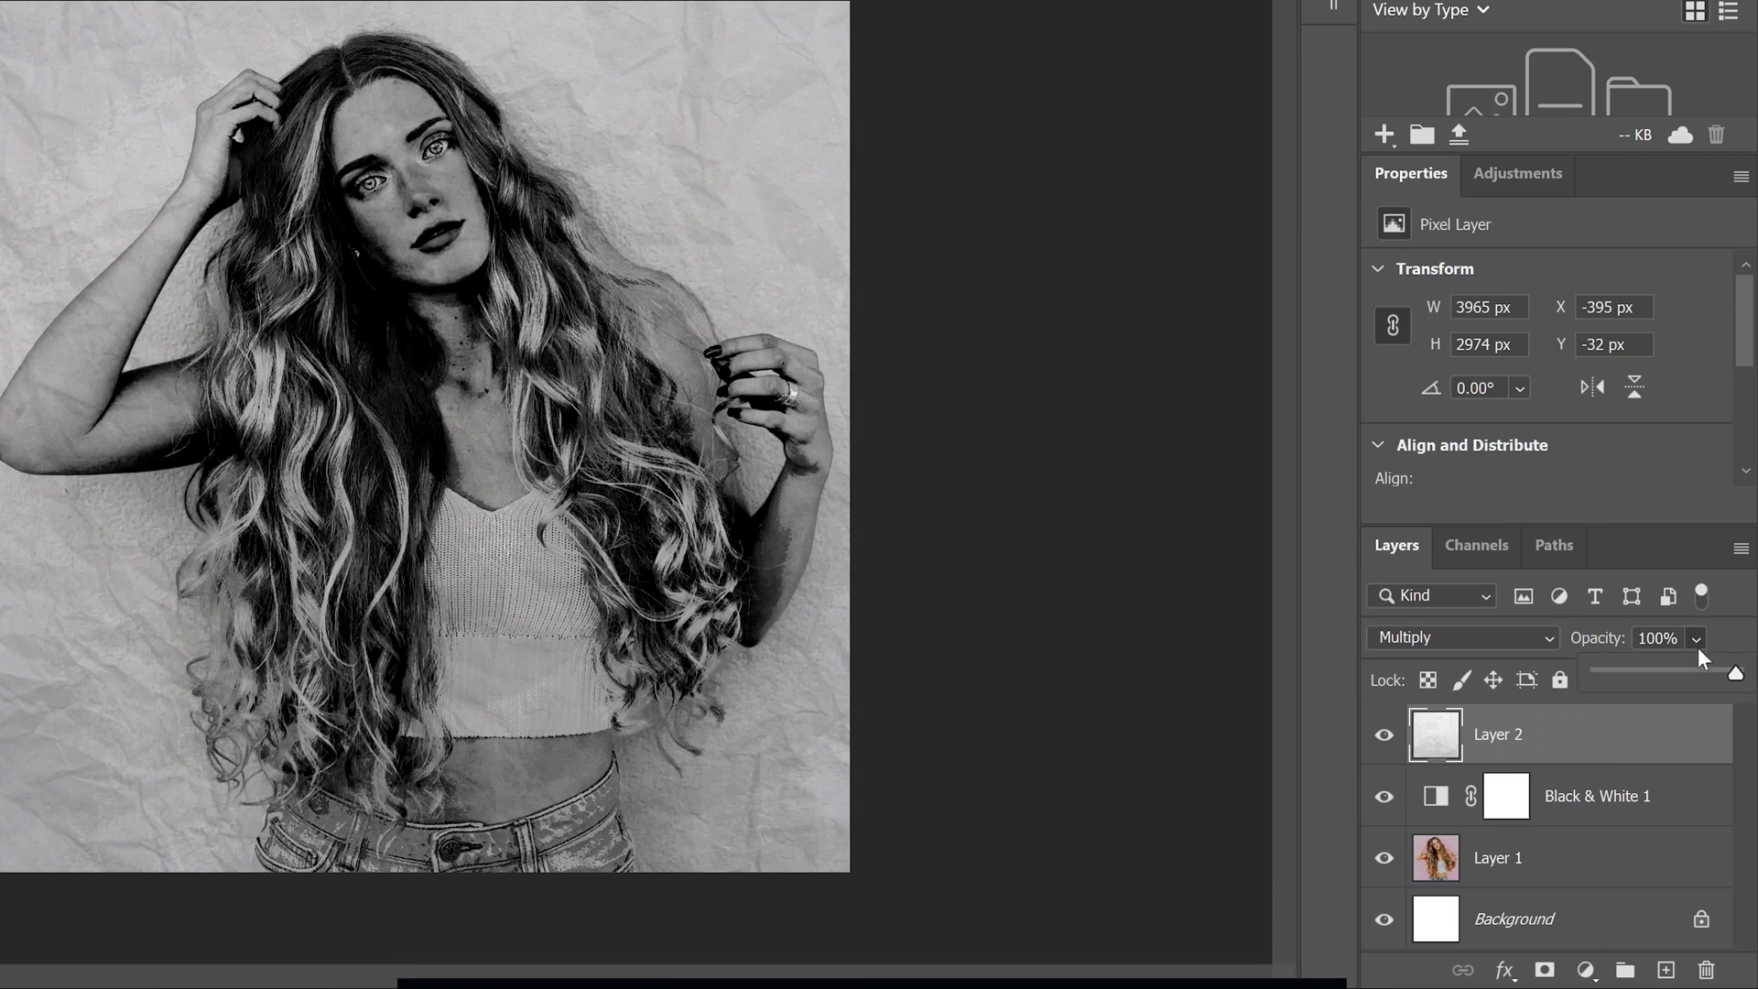
{"action": "mouse_move", "coordinate": [1721, 673]}
{"action": "left_mouse_down"}
{"action": "mouse_move", "coordinate": [1699, 666]}
{"action": "mouse_move", "coordinate": [1713, 670]}
{"action": "left_mouse_up"}
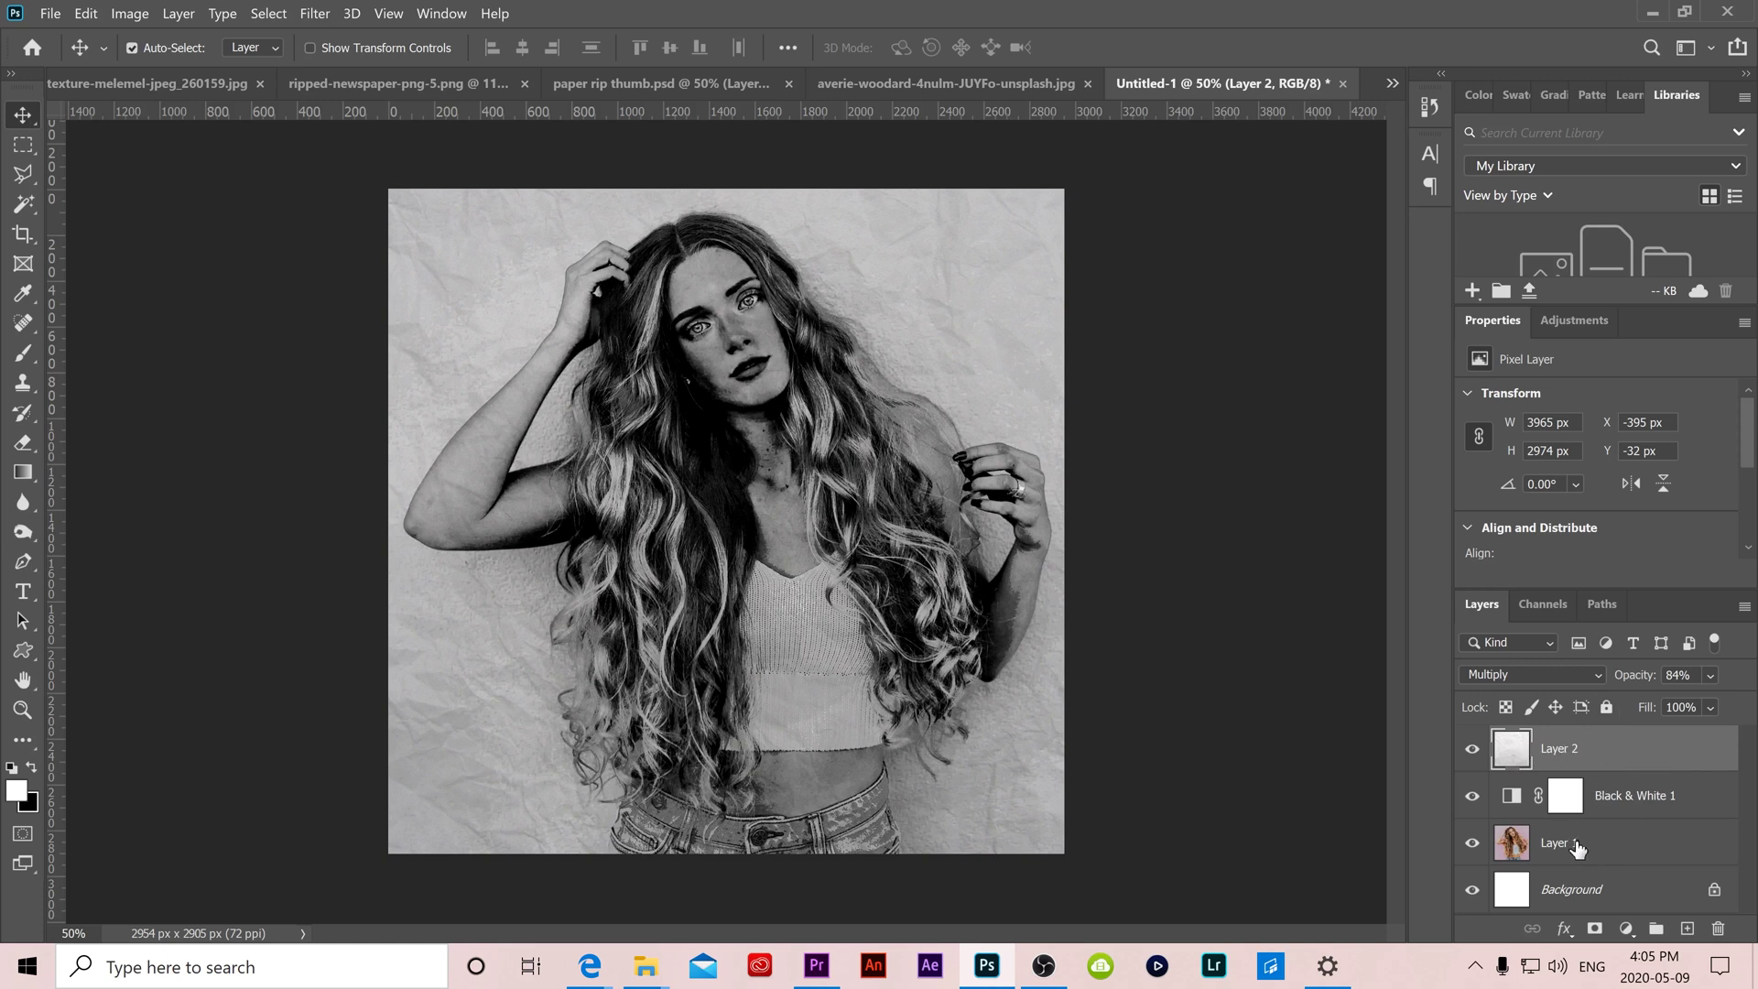
Select the paper texture, Black & White and portrait layers together.
{"action": "left_click", "coordinate": [1647, 847], "text": "shift"}
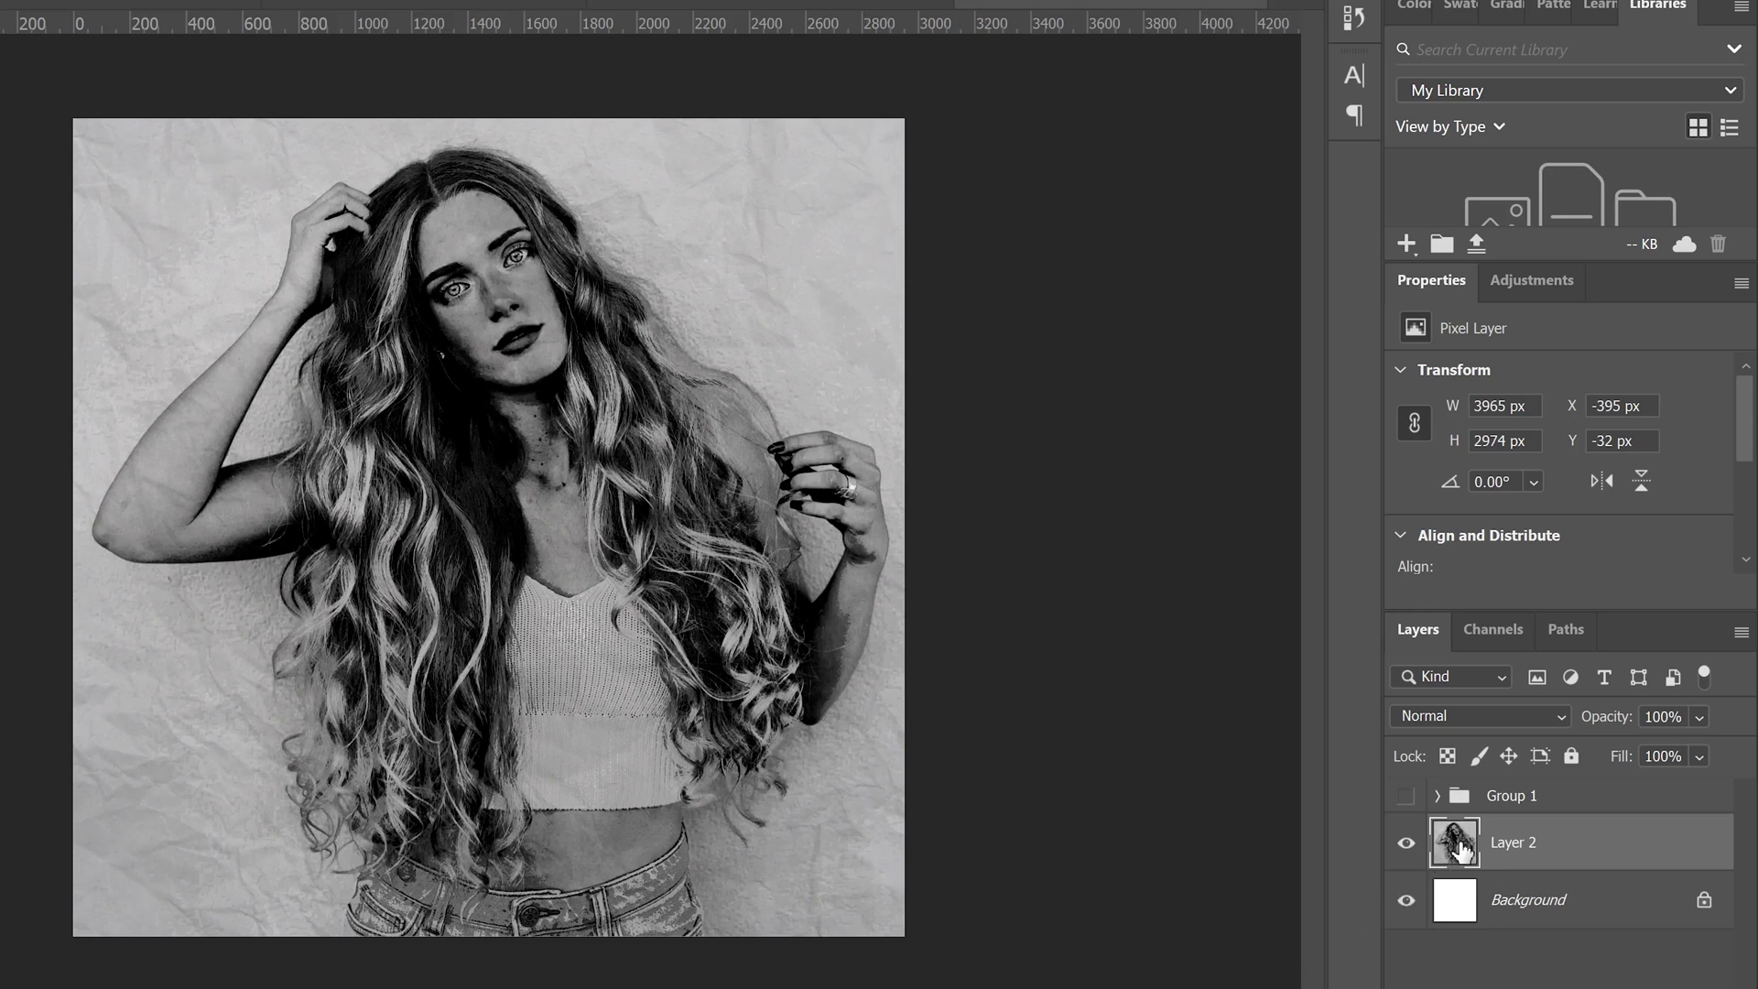
Add a white Stroke layer style to the merged portrait layer.
{"action": "right_click", "coordinate": [1461, 849]}
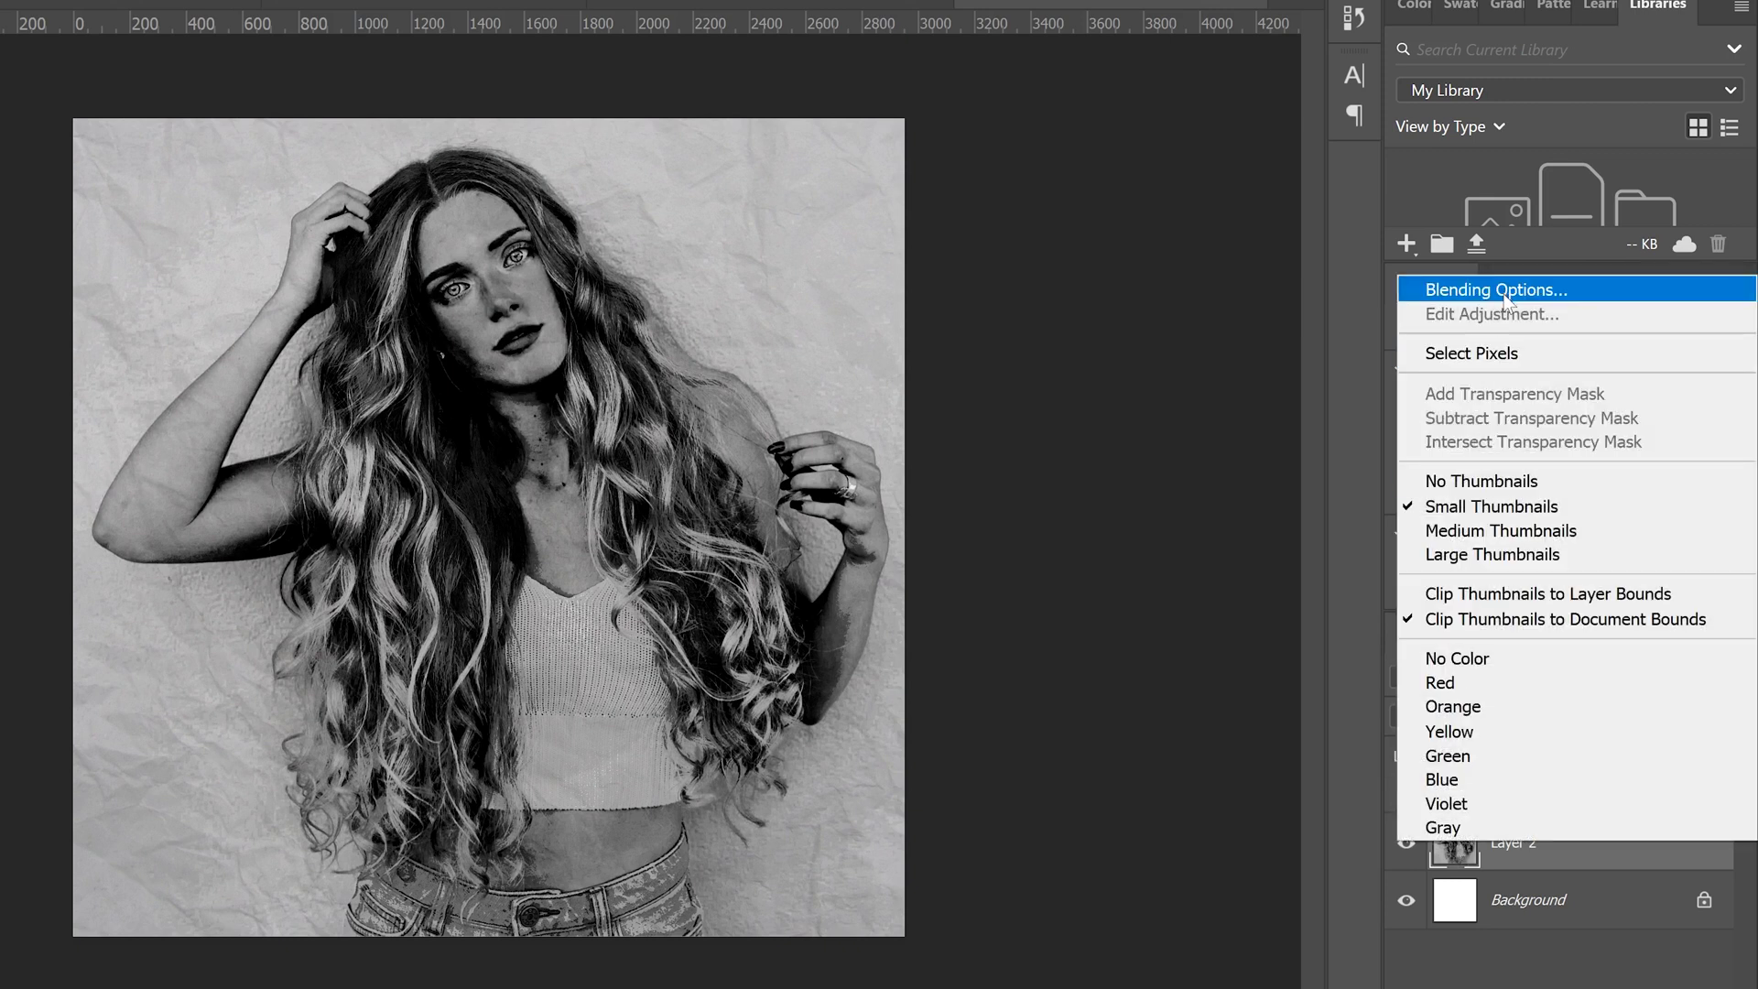
{"action": "left_click", "coordinate": [1504, 287]}
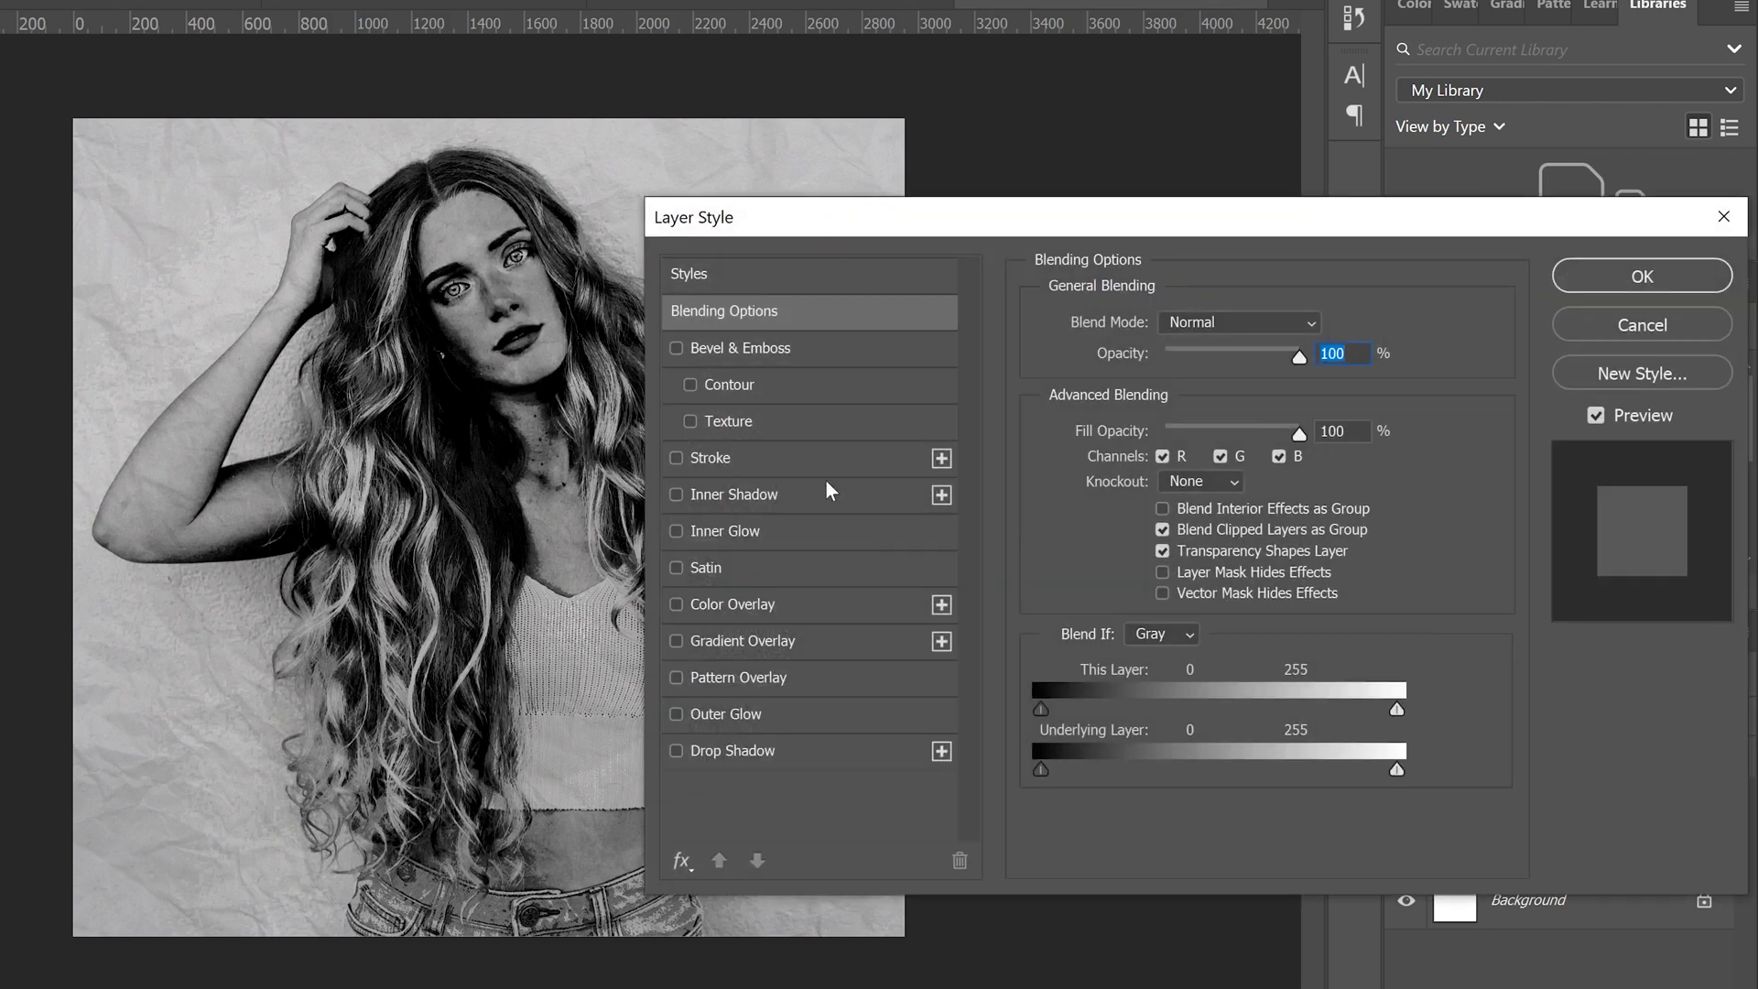
{"action": "left_click", "coordinate": [678, 457]}
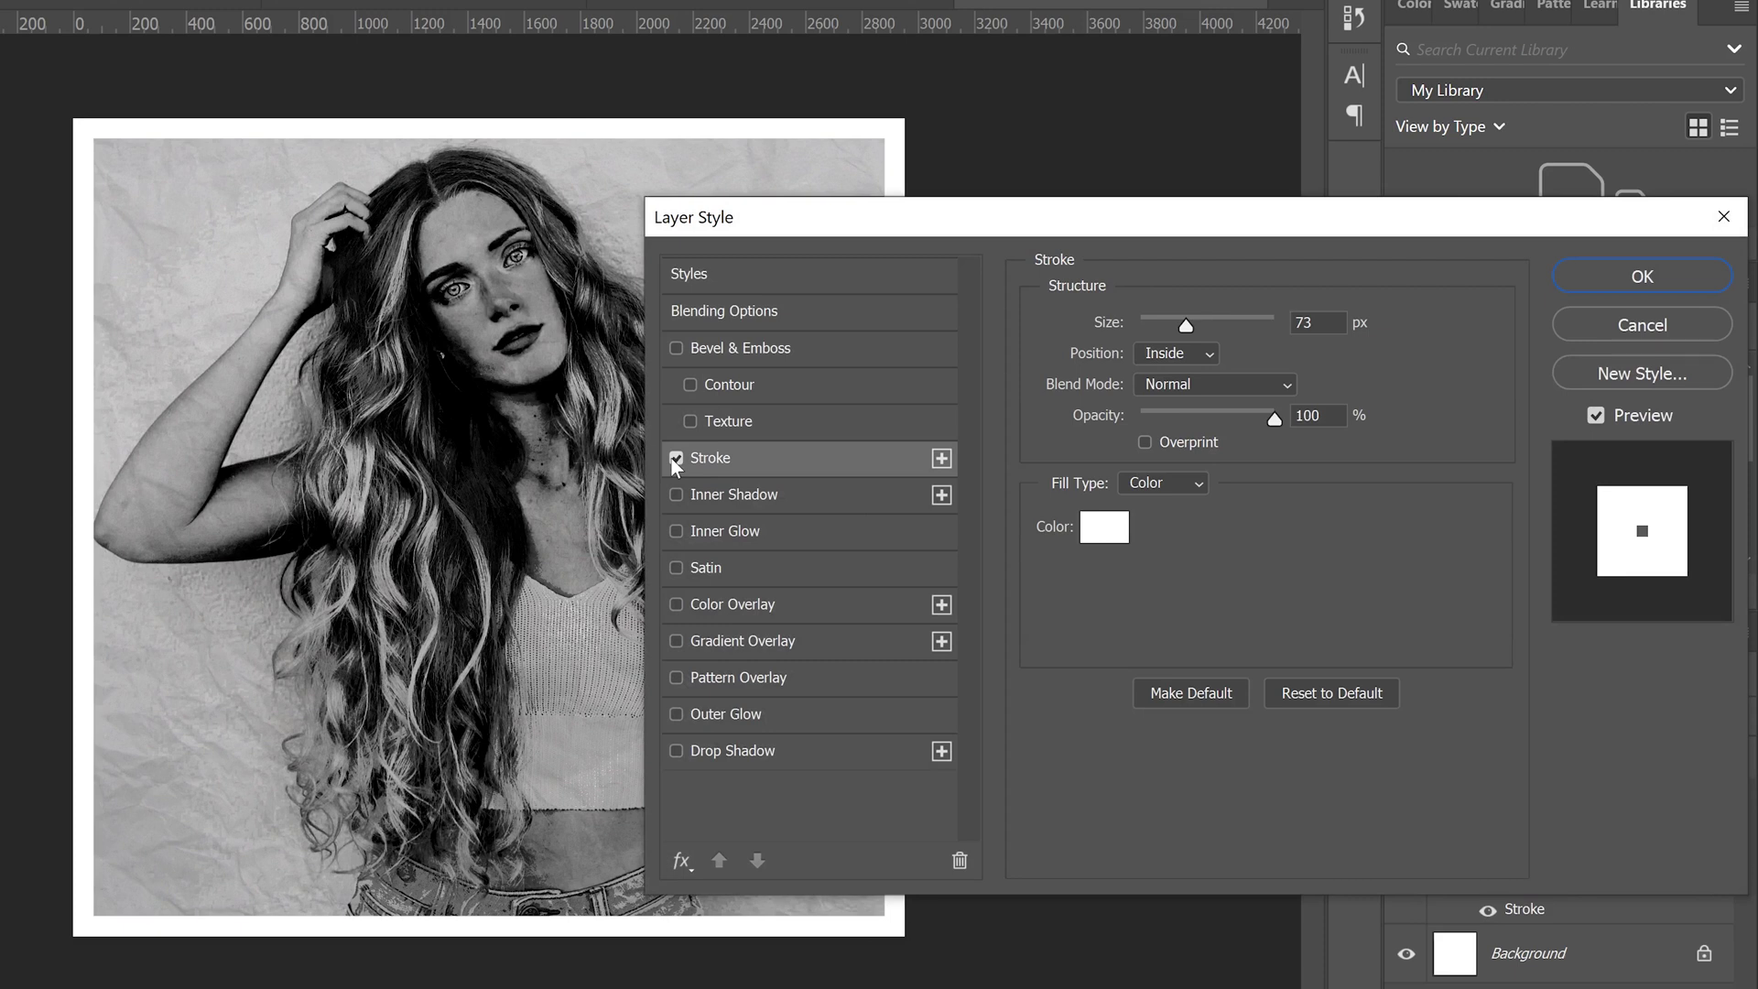
{"action": "left_click", "coordinate": [673, 459]}
{"action": "left_click", "coordinate": [674, 458]}
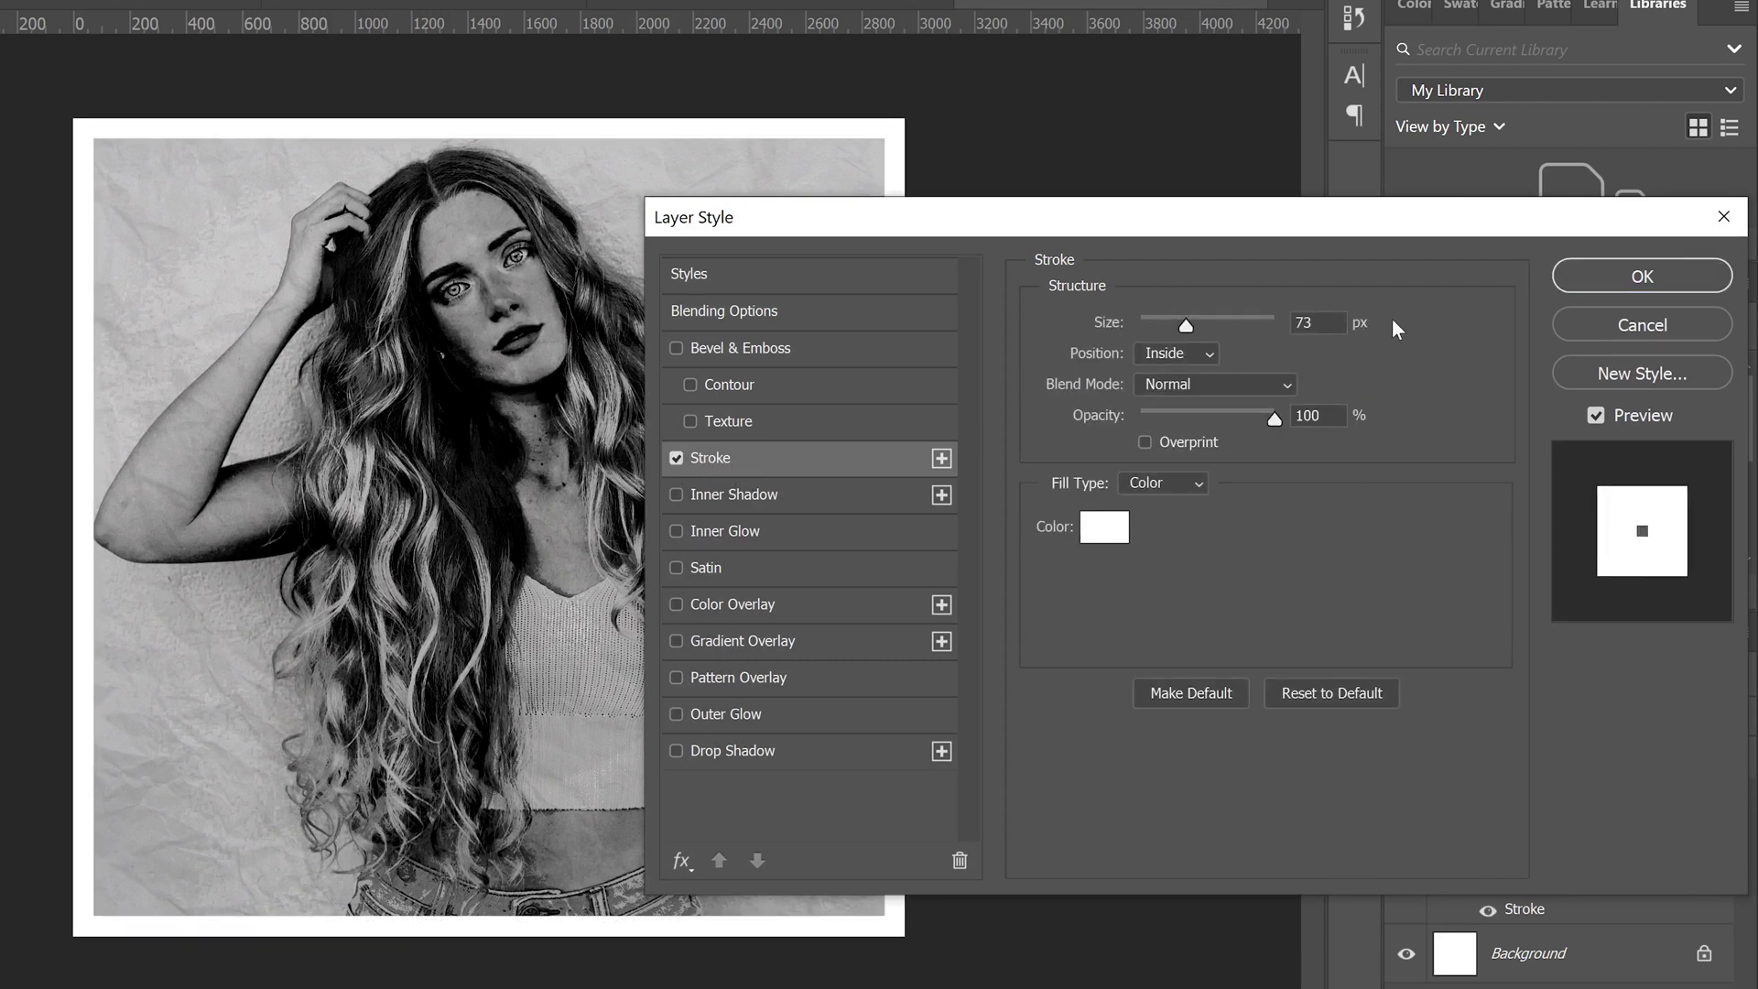
{"action": "left_click_drag", "start_coordinate": [1149, 225], "coordinate": [1237, 198]}
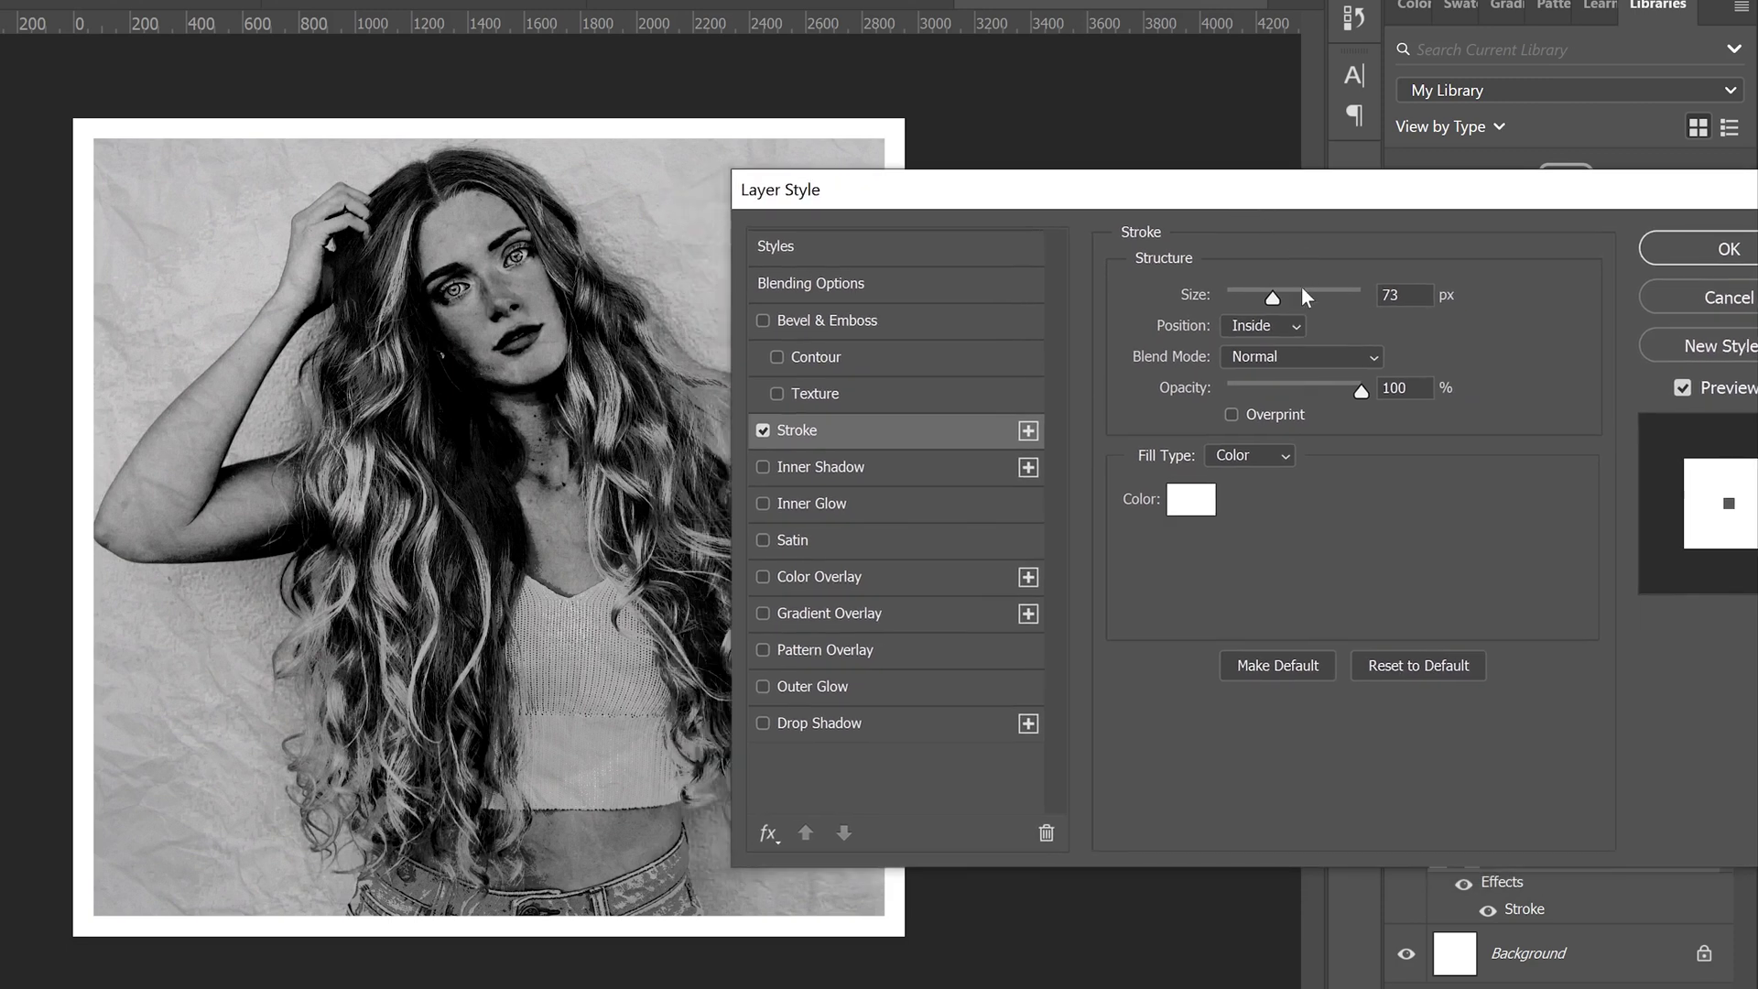
{"action": "left_click", "coordinate": [1189, 505]}
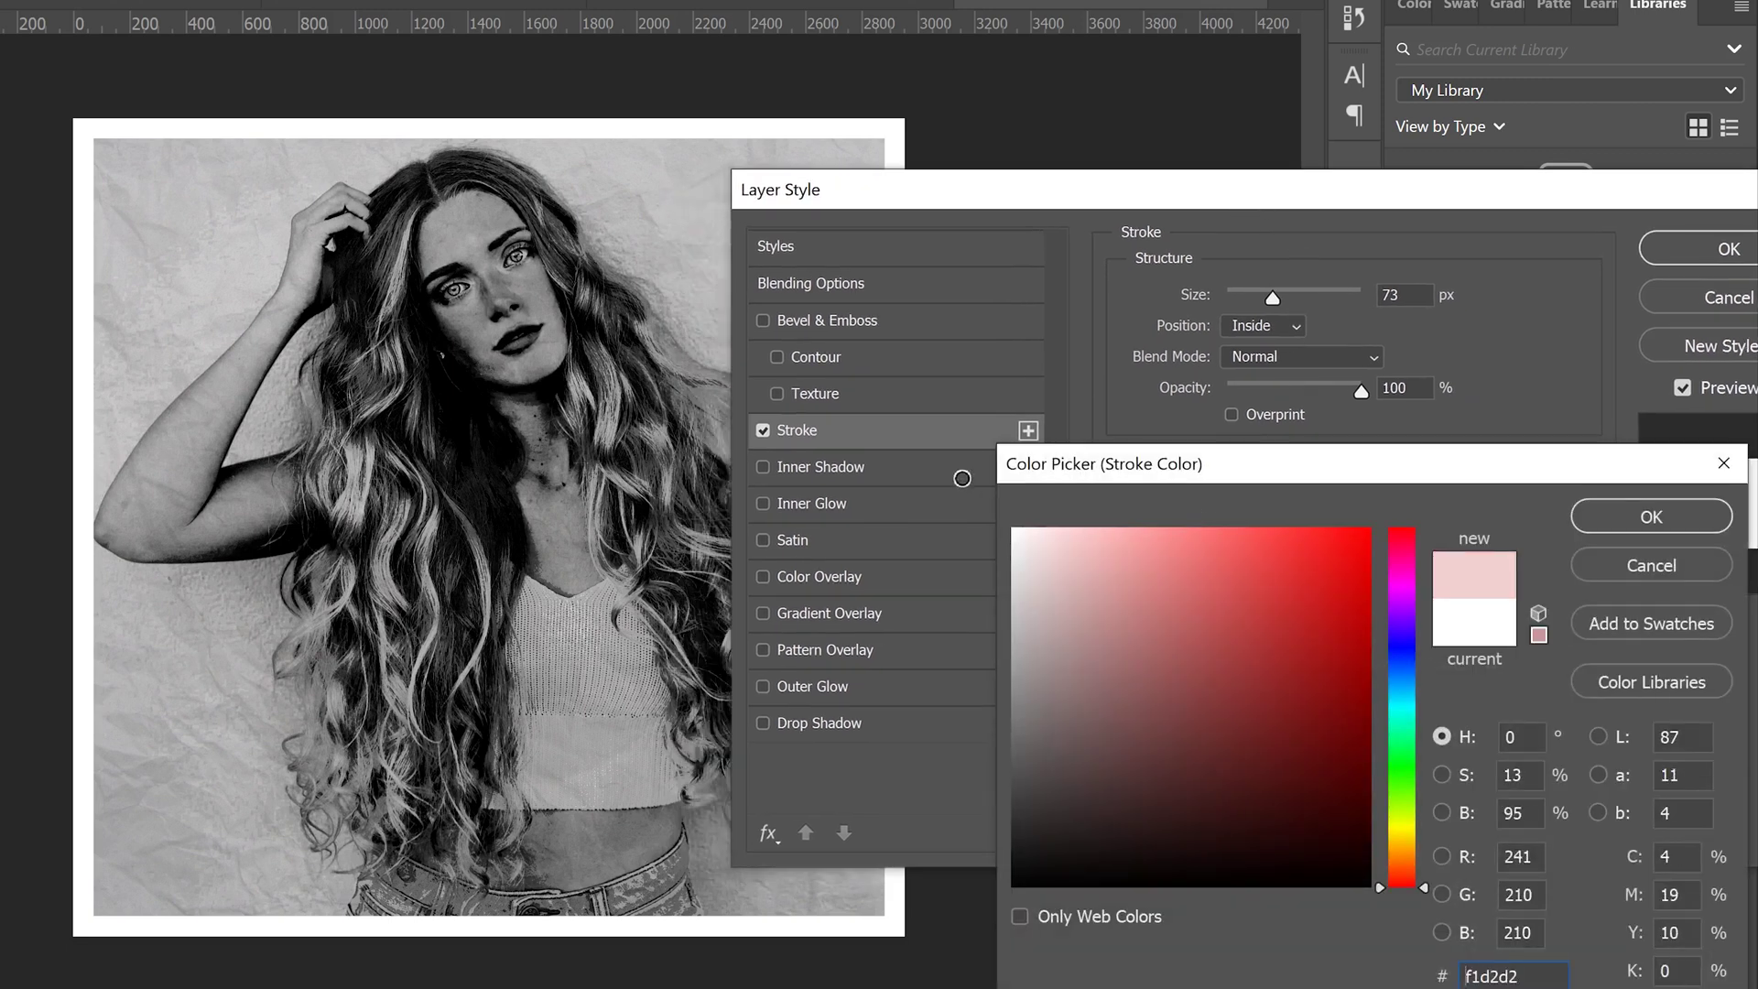
{"action": "left_click", "coordinate": [1656, 518]}
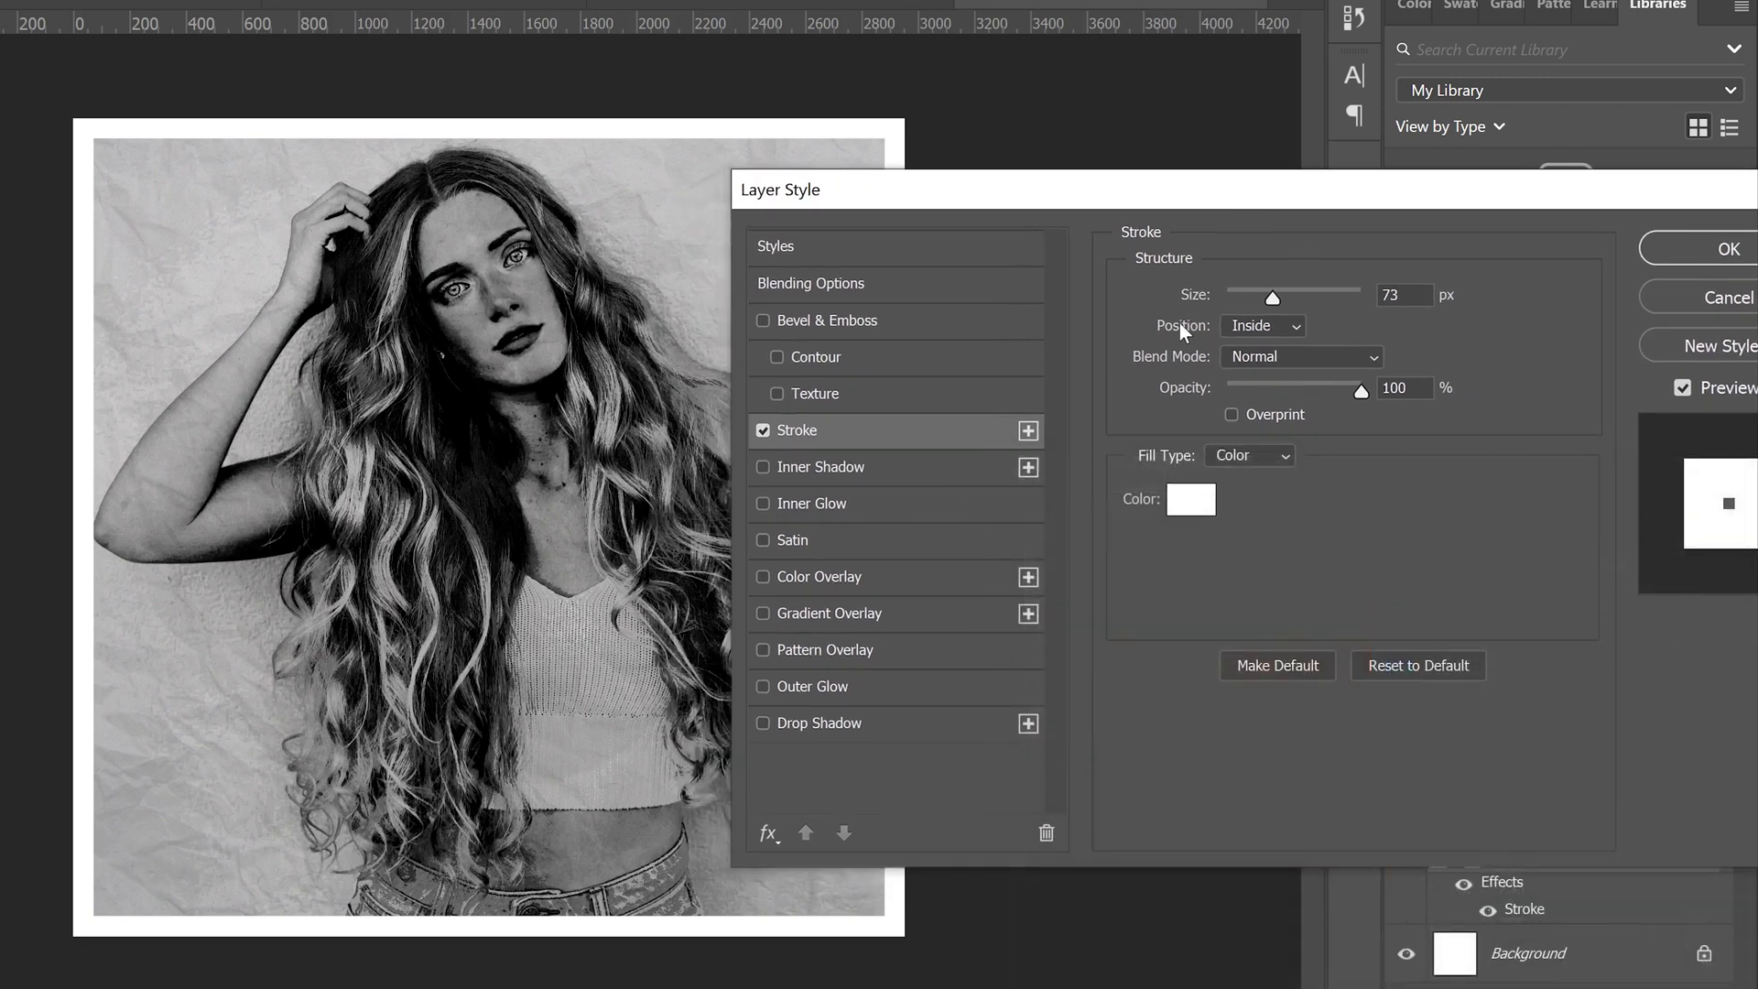
Set the portrait's stroke position to Inside and its size to 70 px, and apply the layer style.
{"action": "left_click", "coordinate": [1294, 327]}
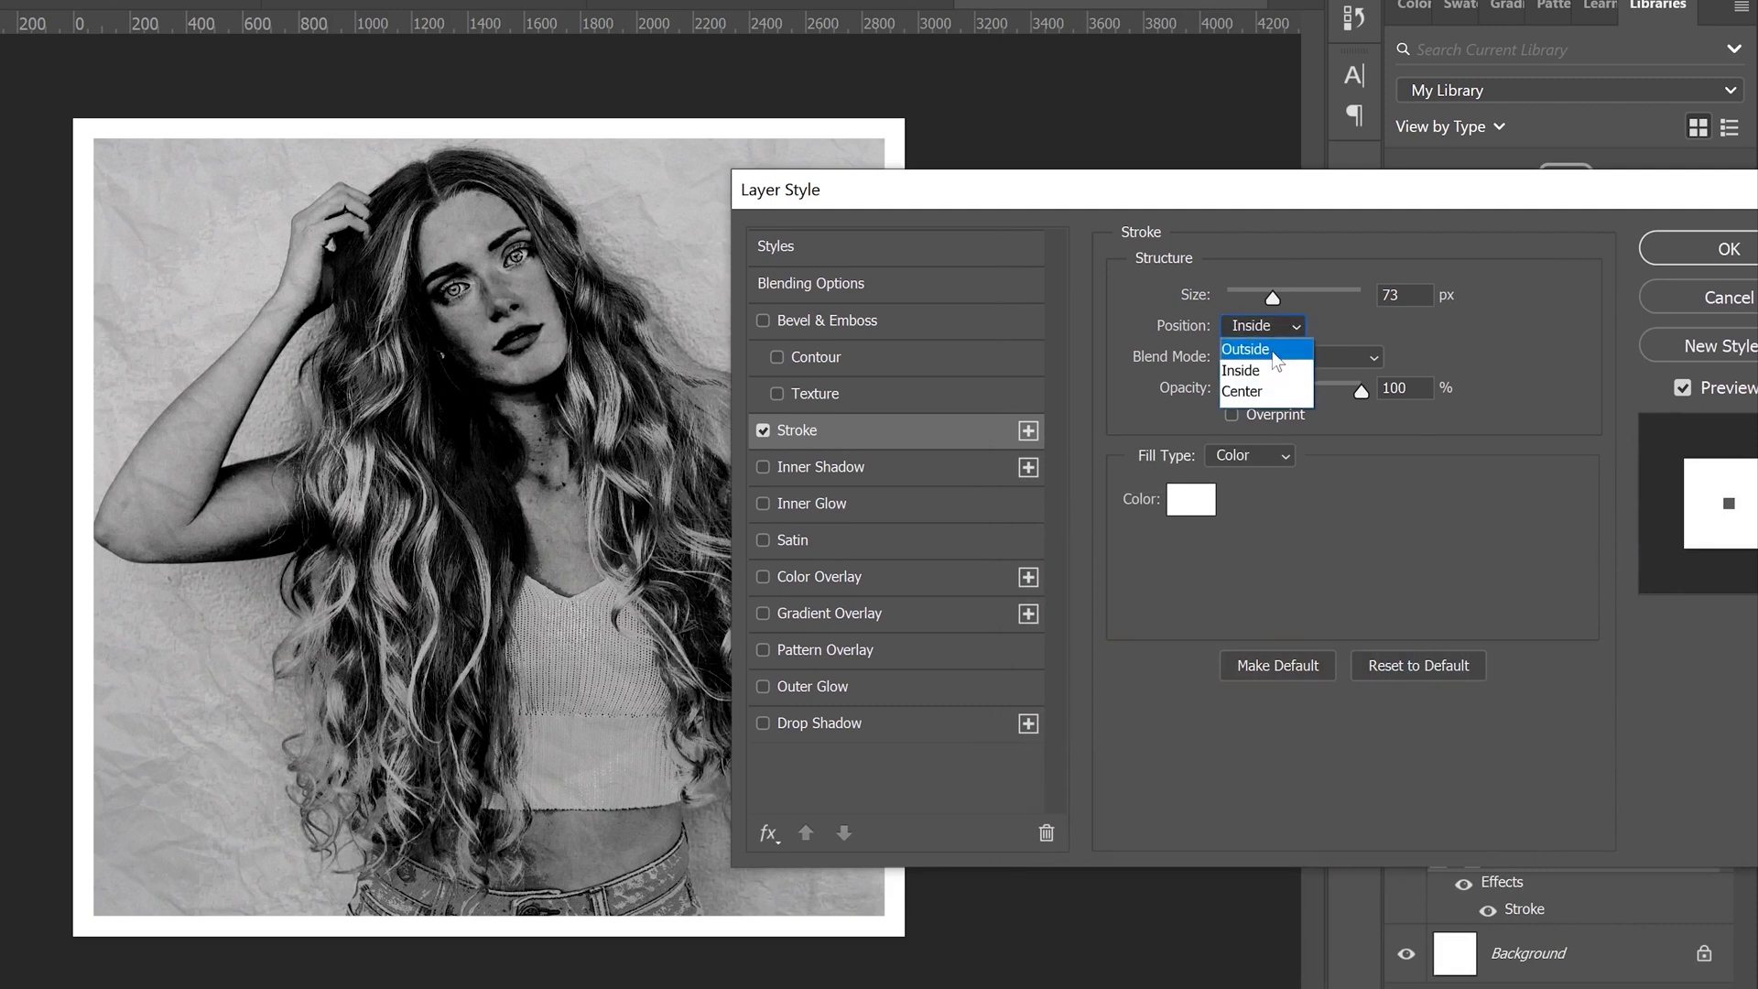
{"action": "left_click", "coordinate": [1272, 349]}
{"action": "left_click", "coordinate": [1280, 329]}
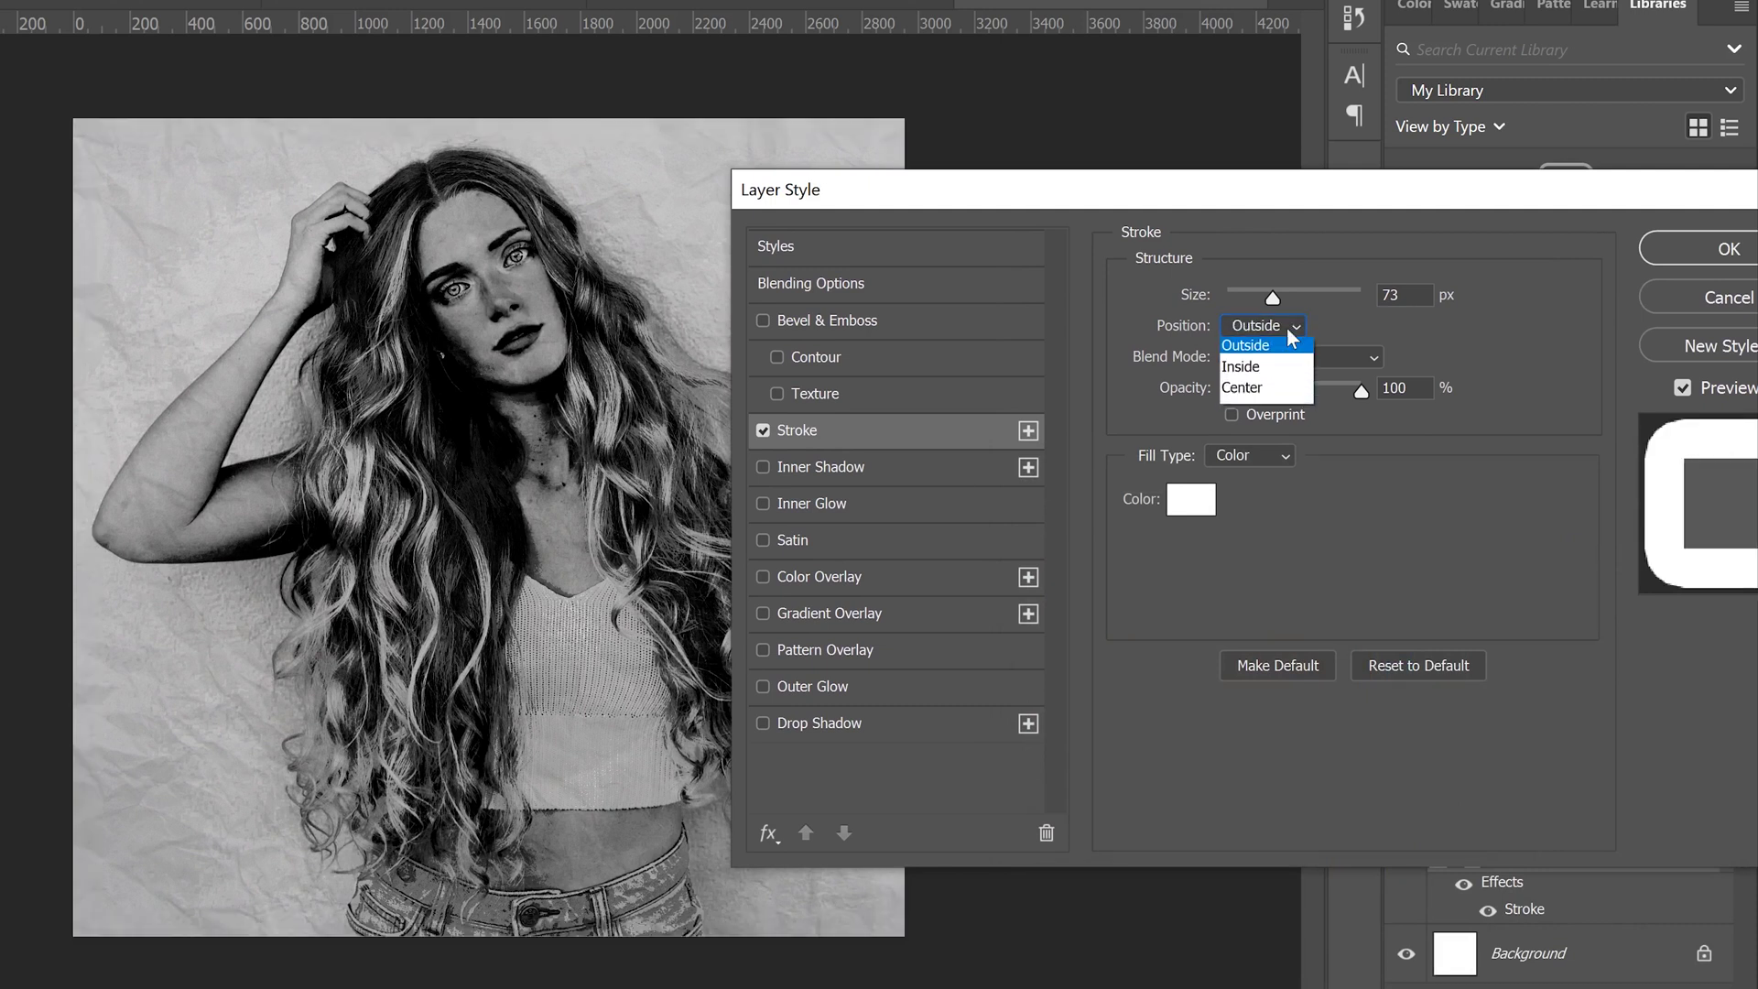
{"action": "left_click", "coordinate": [1253, 371]}
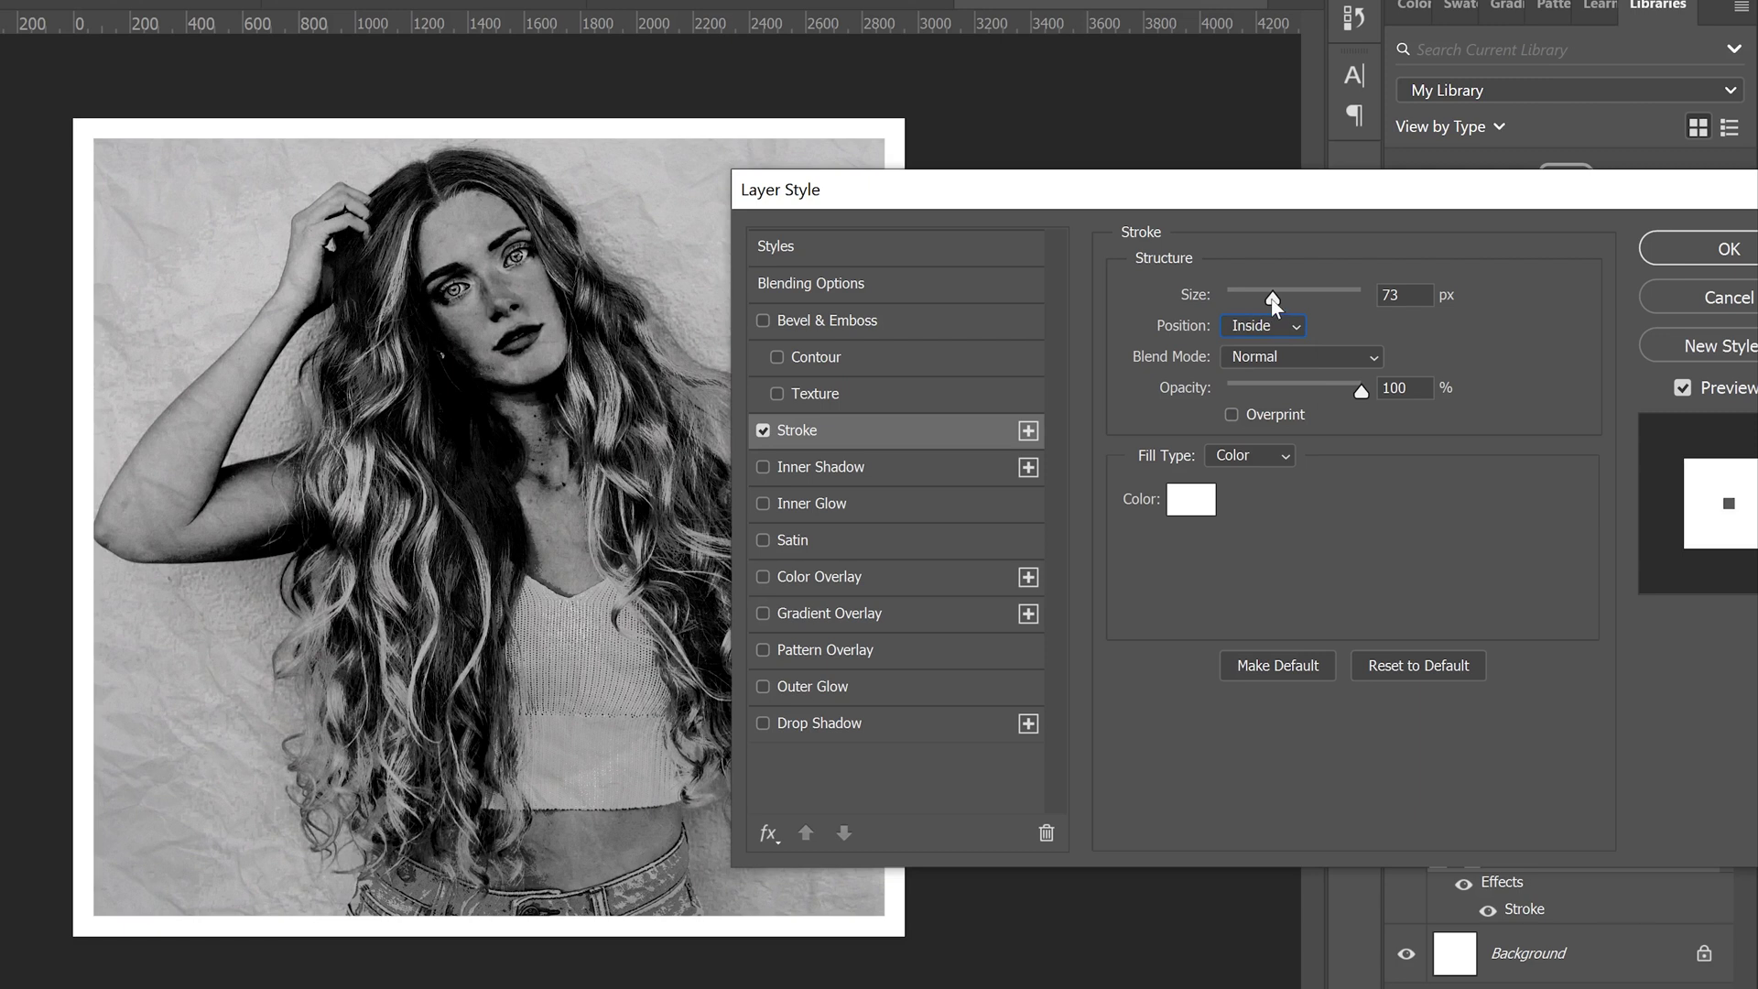
{"action": "mouse_move", "coordinate": [1271, 297]}
{"action": "left_mouse_down"}
{"action": "mouse_move", "coordinate": [1313, 295]}
{"action": "mouse_move", "coordinate": [1255, 298]}
{"action": "mouse_move", "coordinate": [1273, 299]}
{"action": "left_mouse_up"}
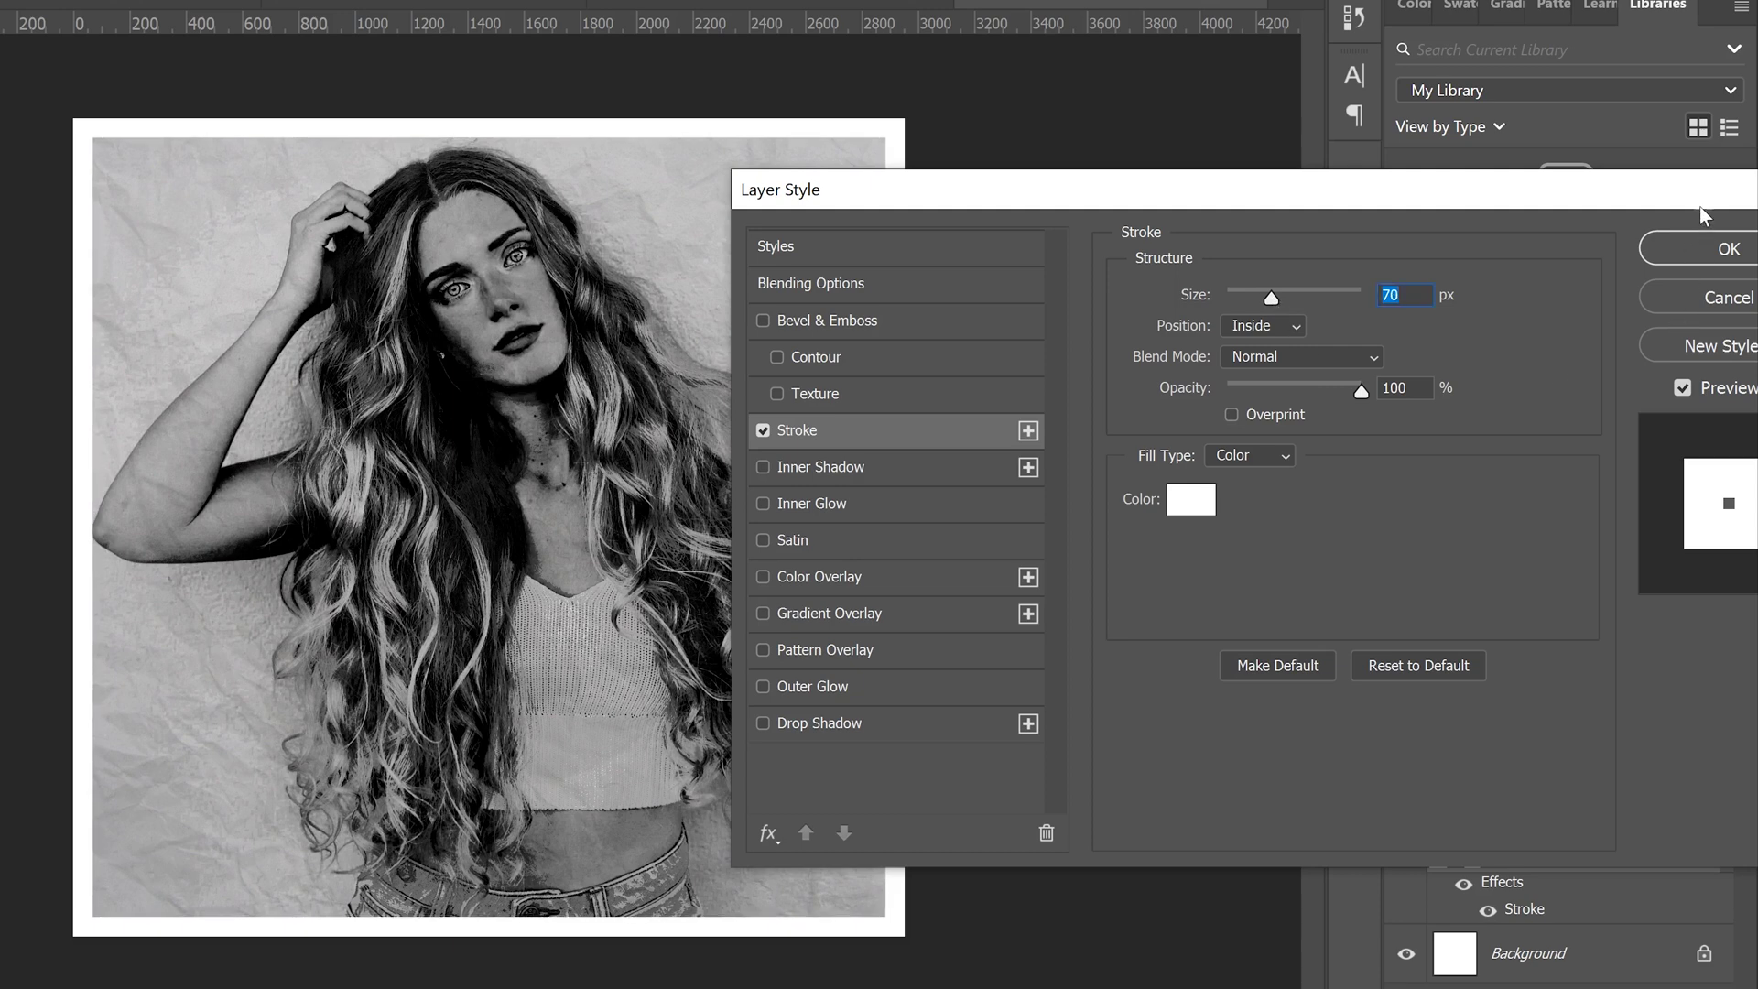
{"action": "left_click", "coordinate": [1728, 249]}
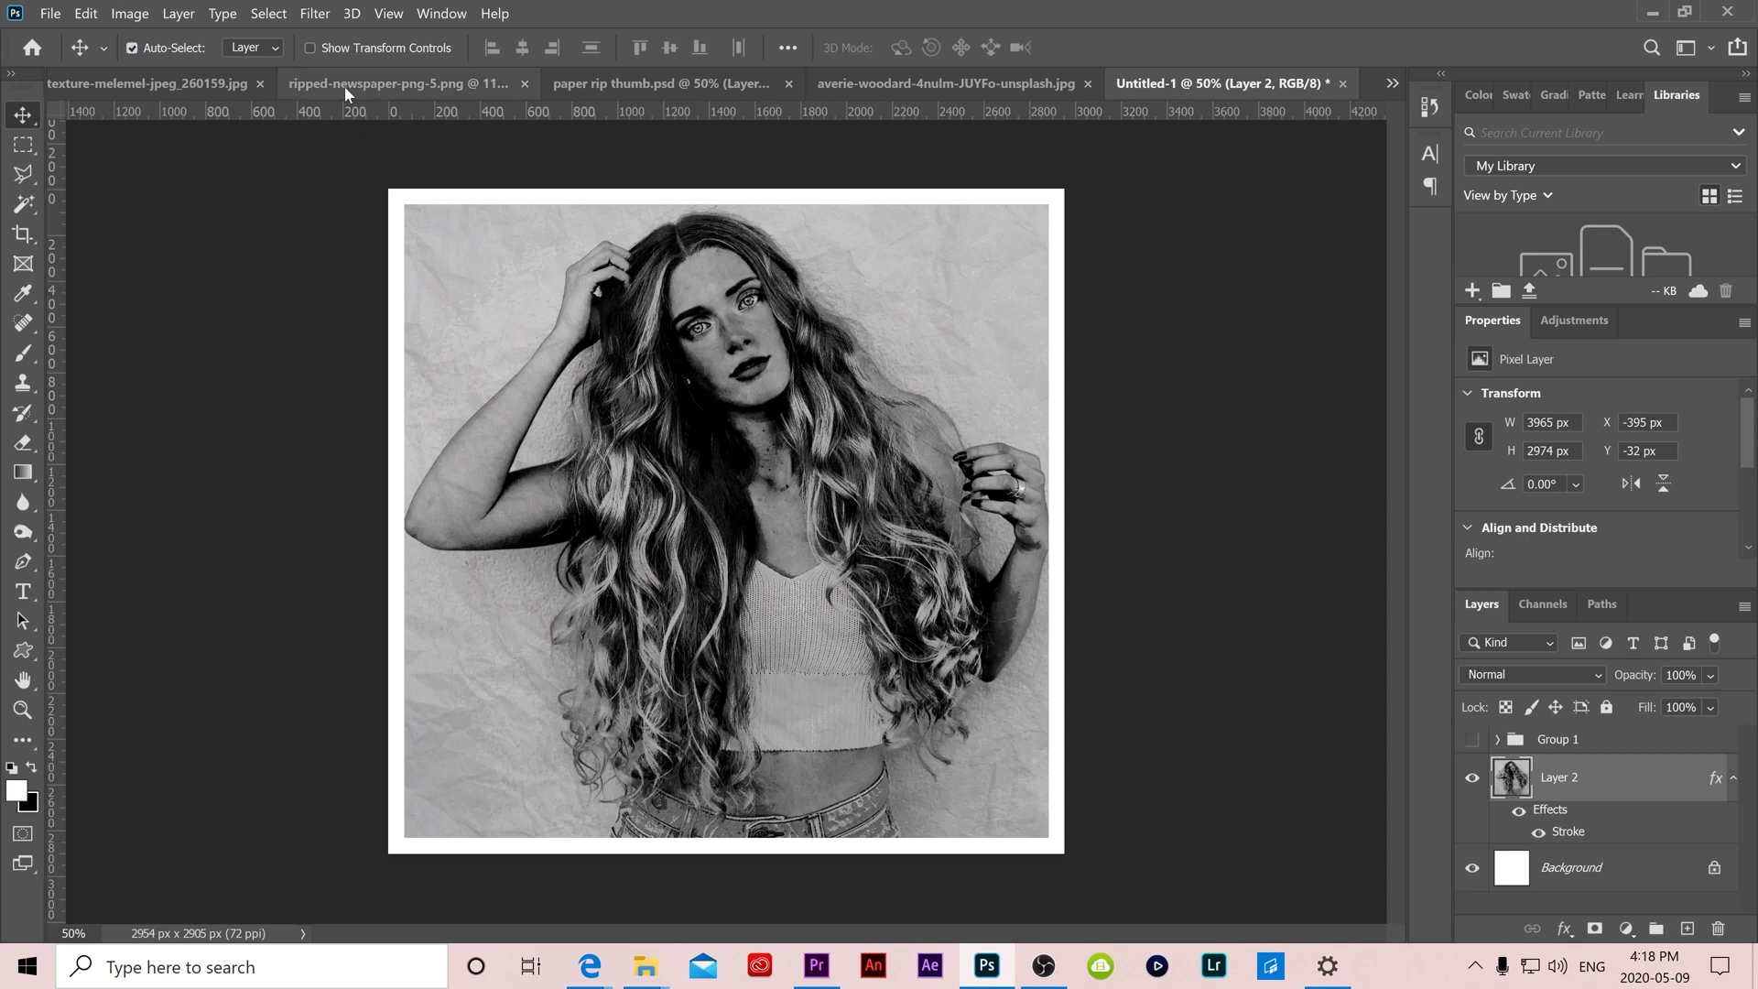
Copy the ripped paper strip from ripped-newspaper-png-5.png into Untitled-1, laying it across the middle of the portrait.
{"action": "left_click", "coordinate": [359, 84]}
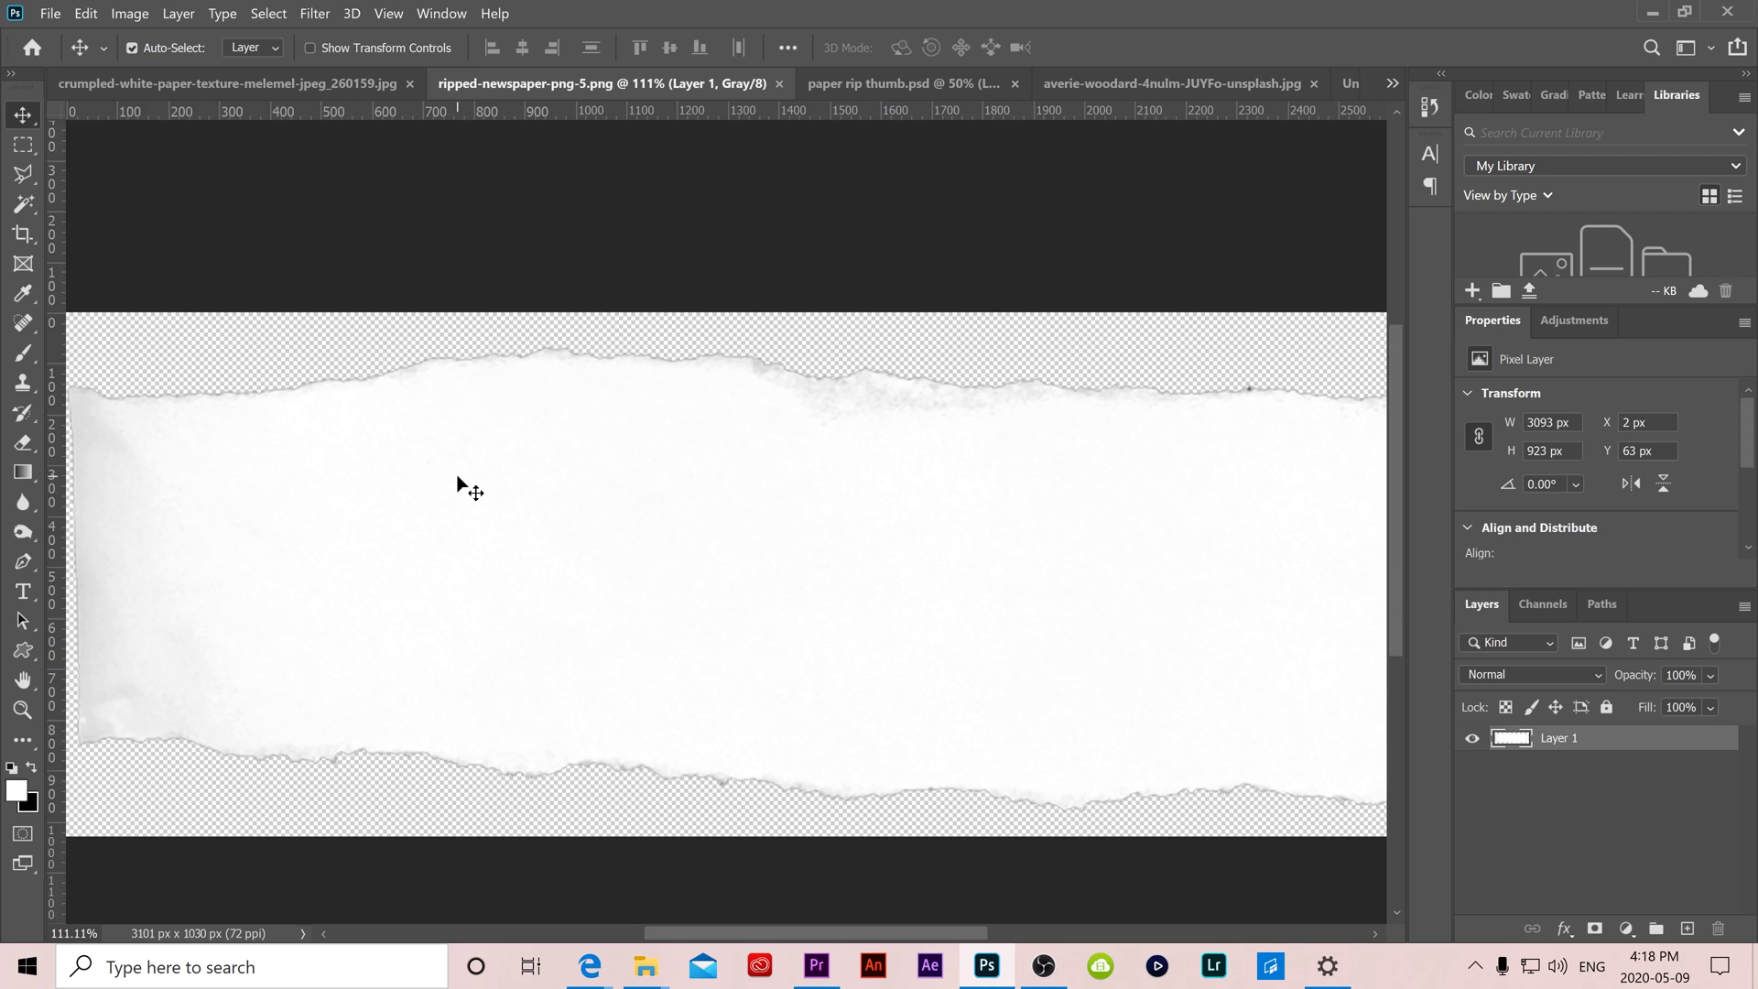
{"action": "left_click_drag", "start_coordinate": [458, 478], "coordinate": [1150, 117]}
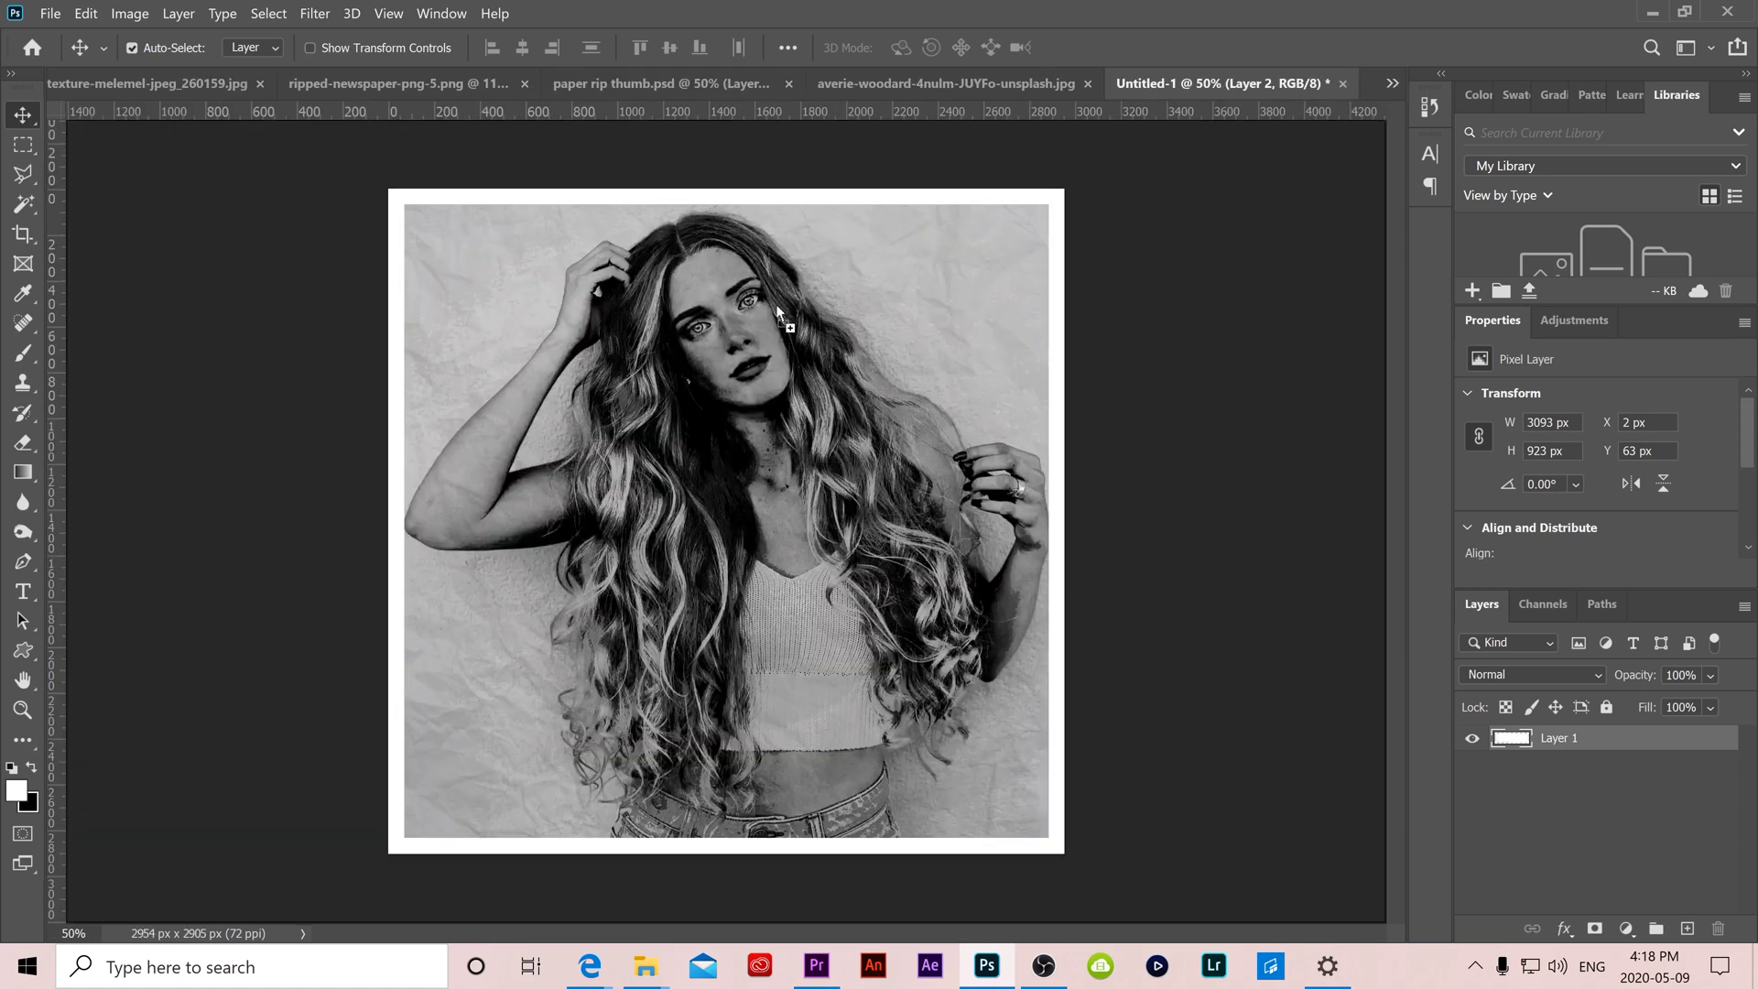
{"action": "left_click_drag", "start_coordinate": [662, 524], "coordinate": [620, 496]}
Rotate the ripped paper strip to a slightly tilted vertical and place it over the left half of the woman's face and body.
{"action": "key", "text": "ctrl+t"}
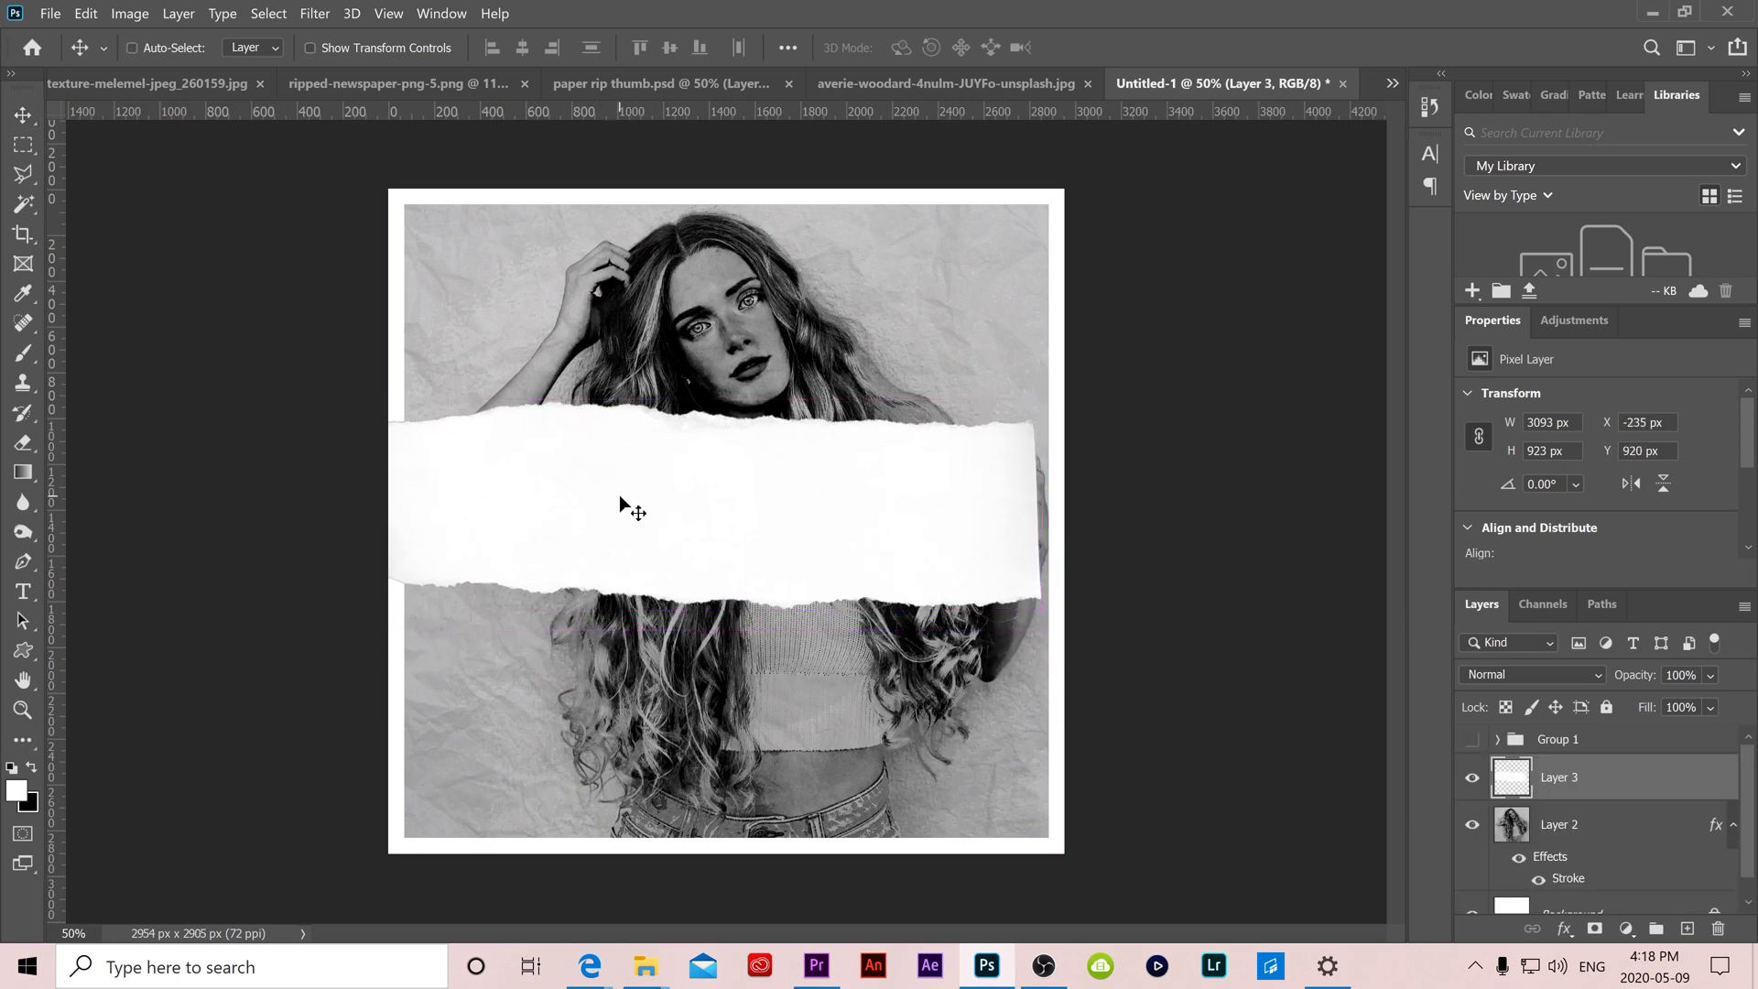
{"action": "left_click_drag", "start_coordinate": [329, 392], "coordinate": [647, 686]}
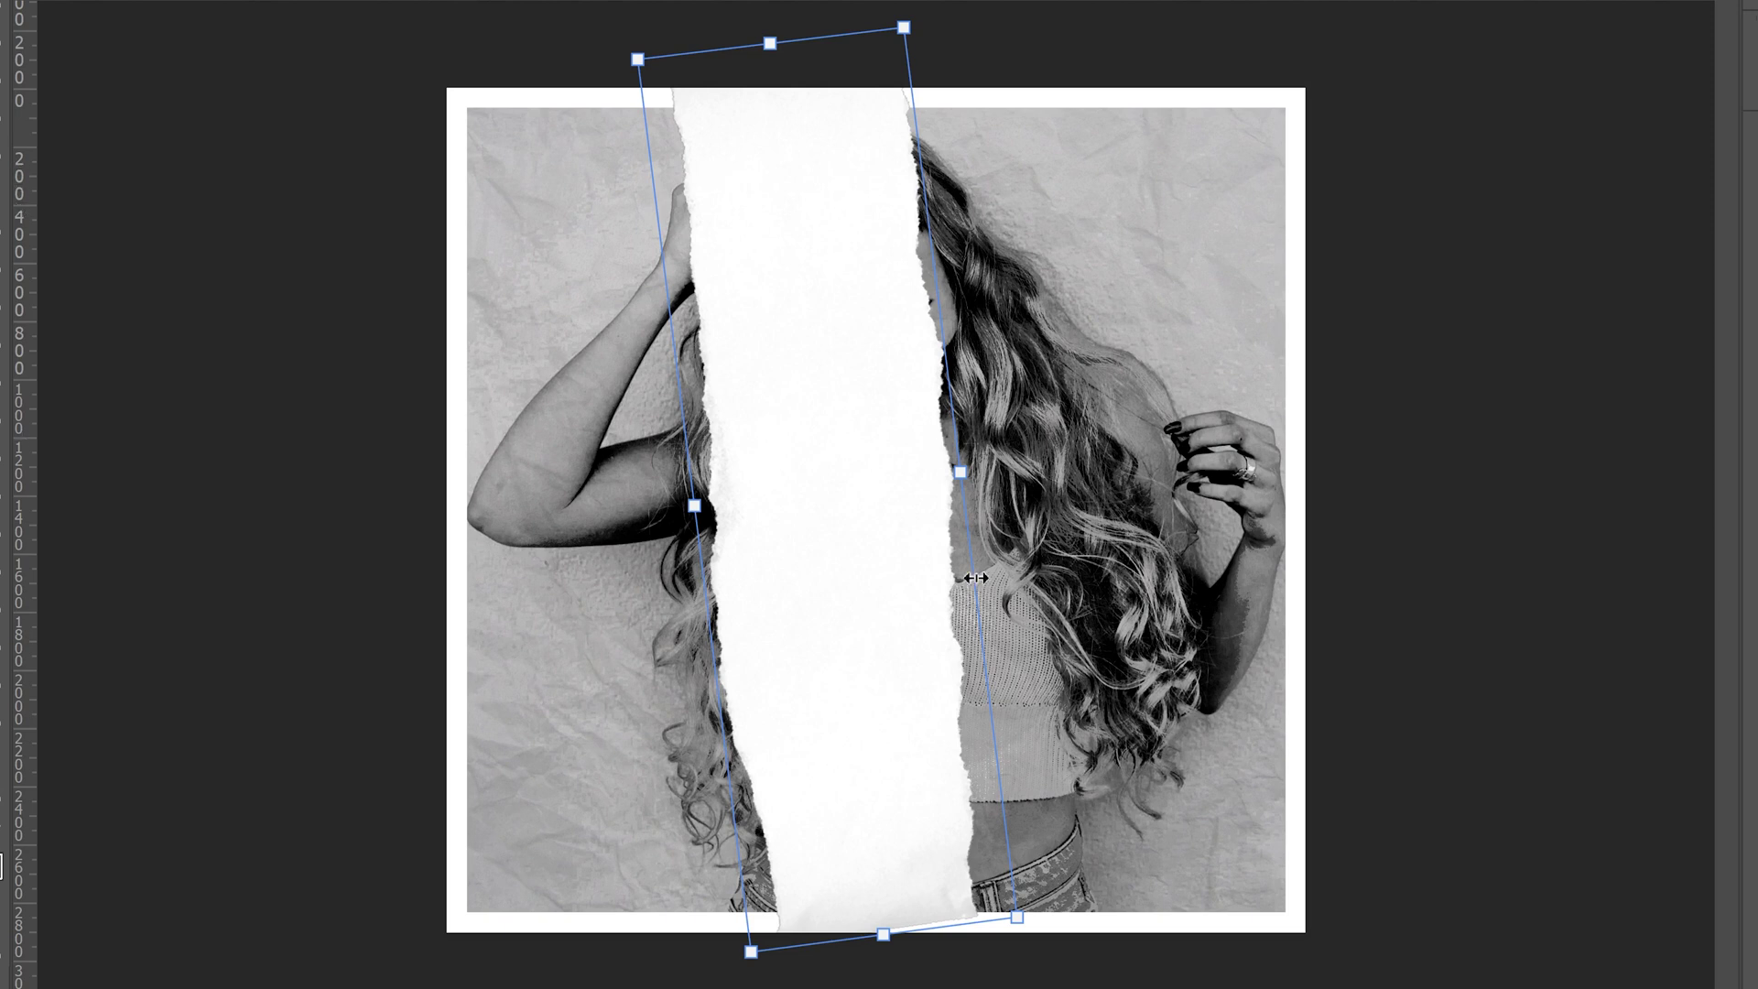
{"action": "left_click_drag", "start_coordinate": [897, 533], "coordinate": [864, 561]}
{"action": "left_click_drag", "start_coordinate": [897, 34], "coordinate": [875, 29]}
{"action": "left_click_drag", "start_coordinate": [827, 395], "coordinate": [837, 401]}
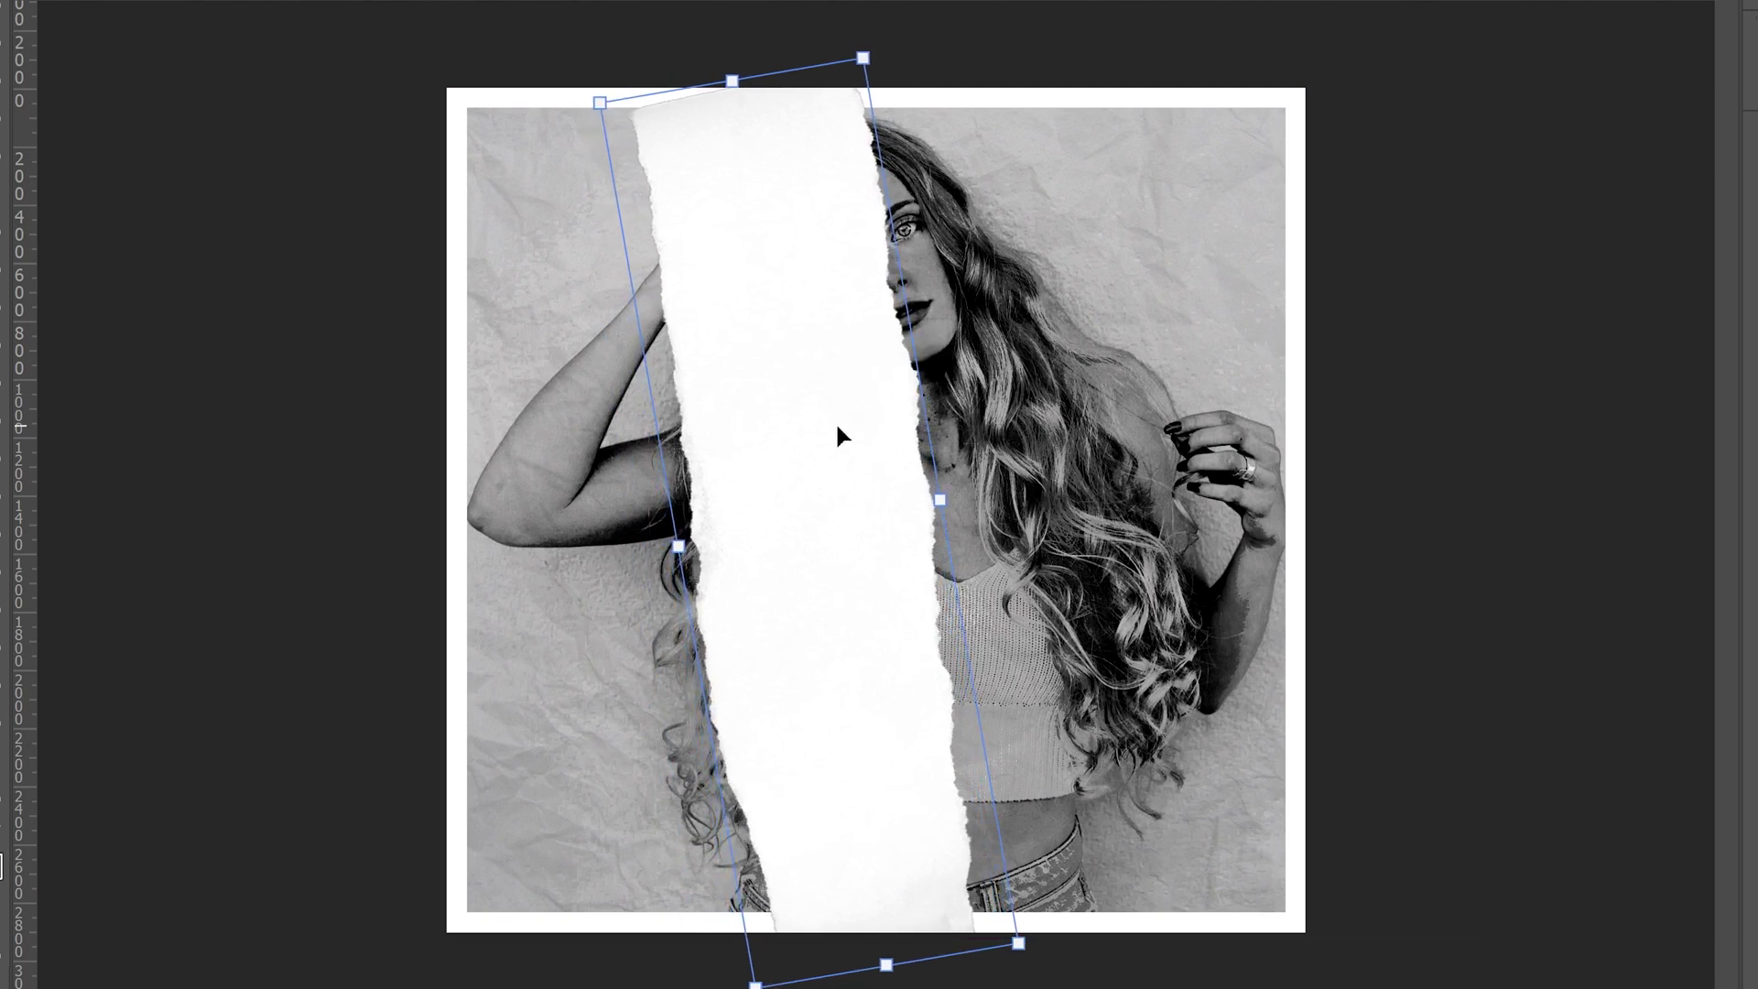
{"action": "key", "text": "Return"}
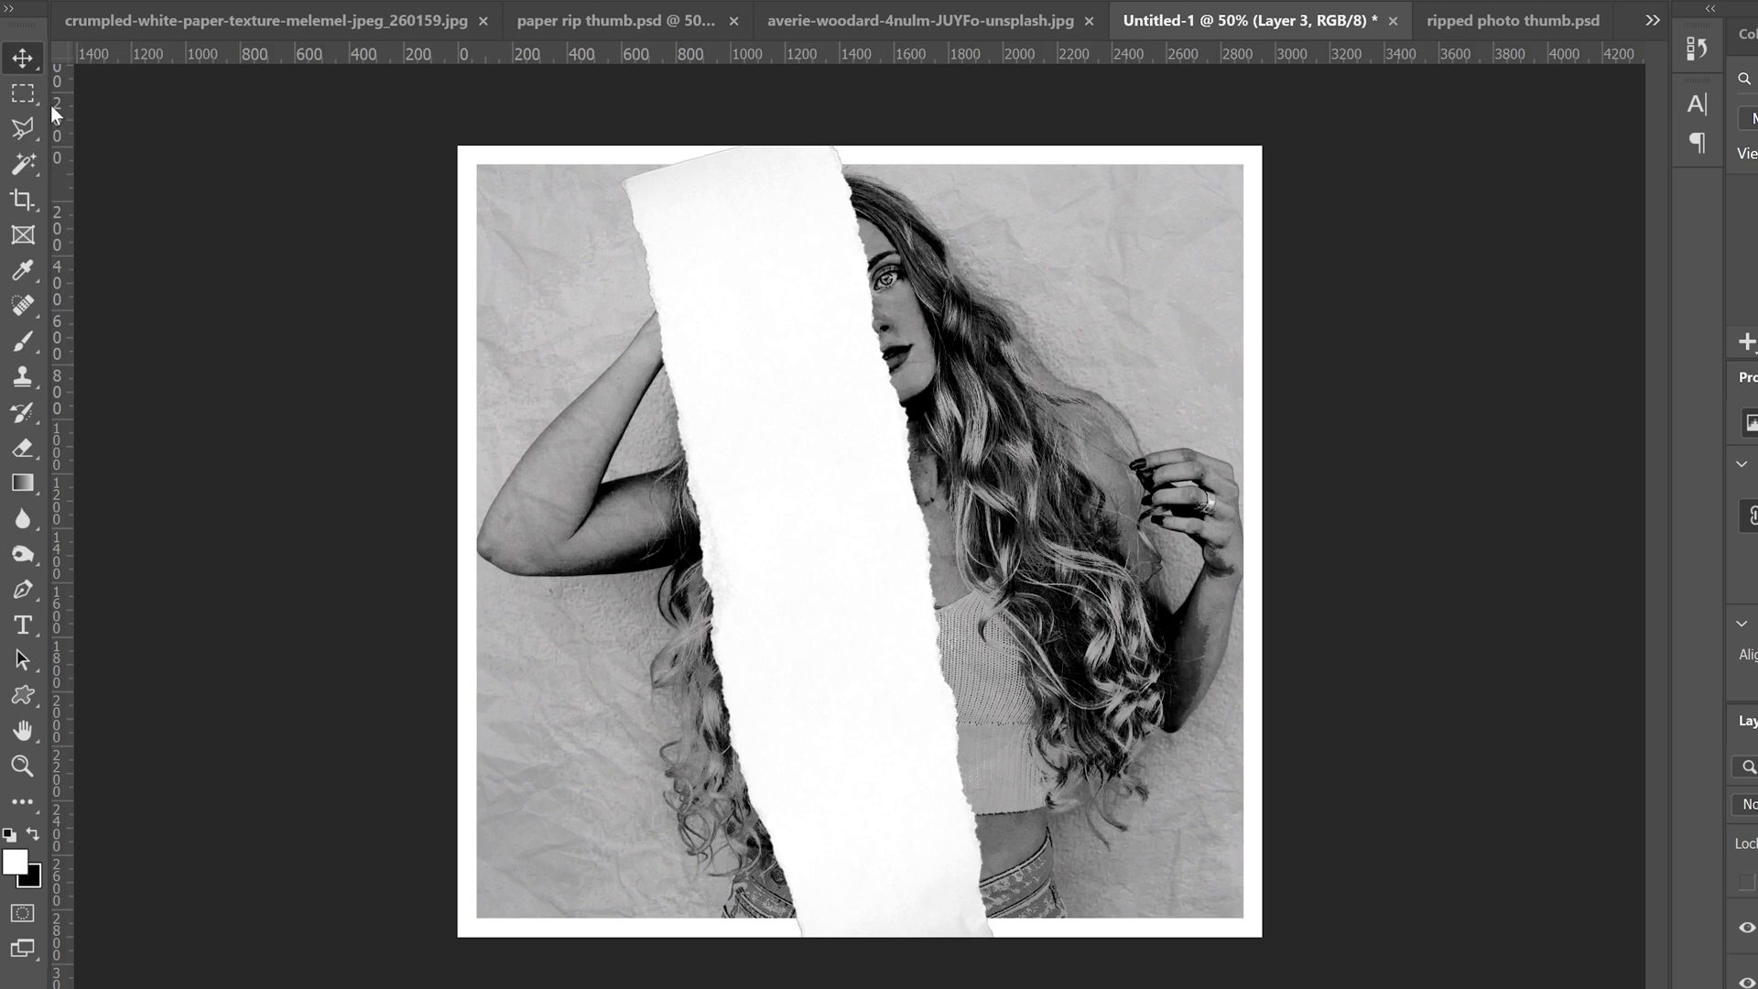
Select a full-height area about 1280 px wide from the canvas's left edge and fill it with white on the ripped paper layer.
{"action": "left_click", "coordinate": [23, 96]}
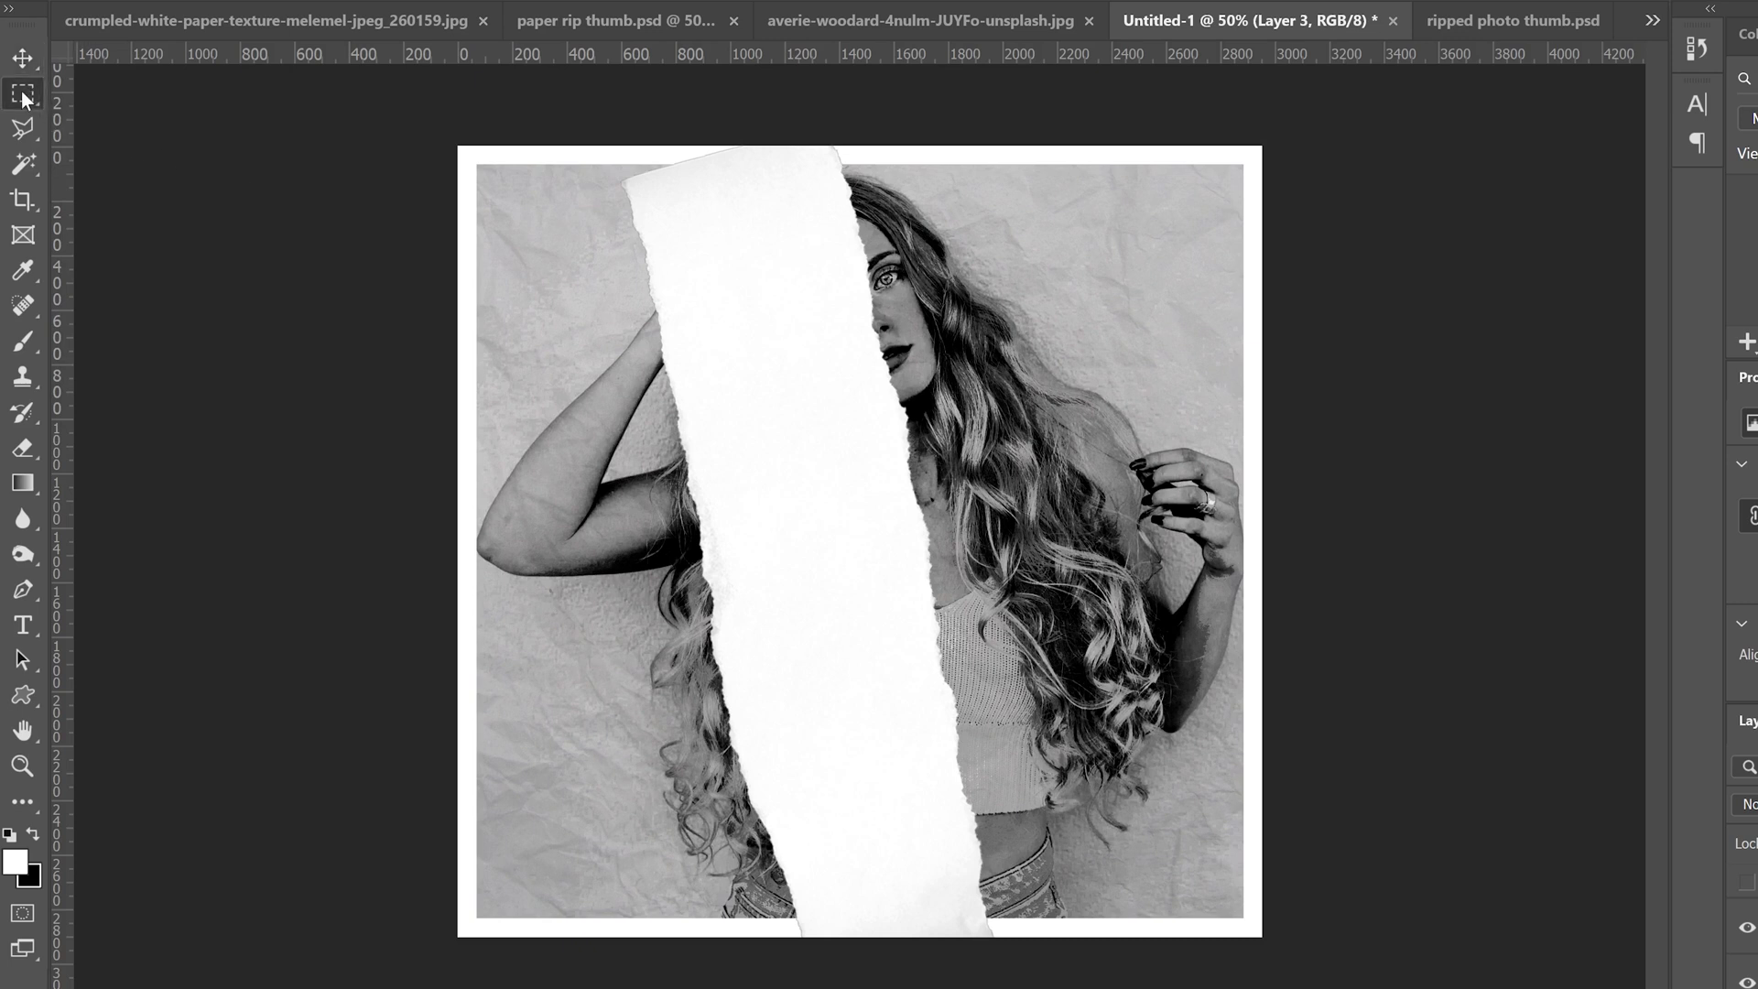
{"action": "left_click_drag", "start_coordinate": [388, 108], "coordinate": [811, 936]}
{"action": "left_click", "coordinate": [101, 1]}
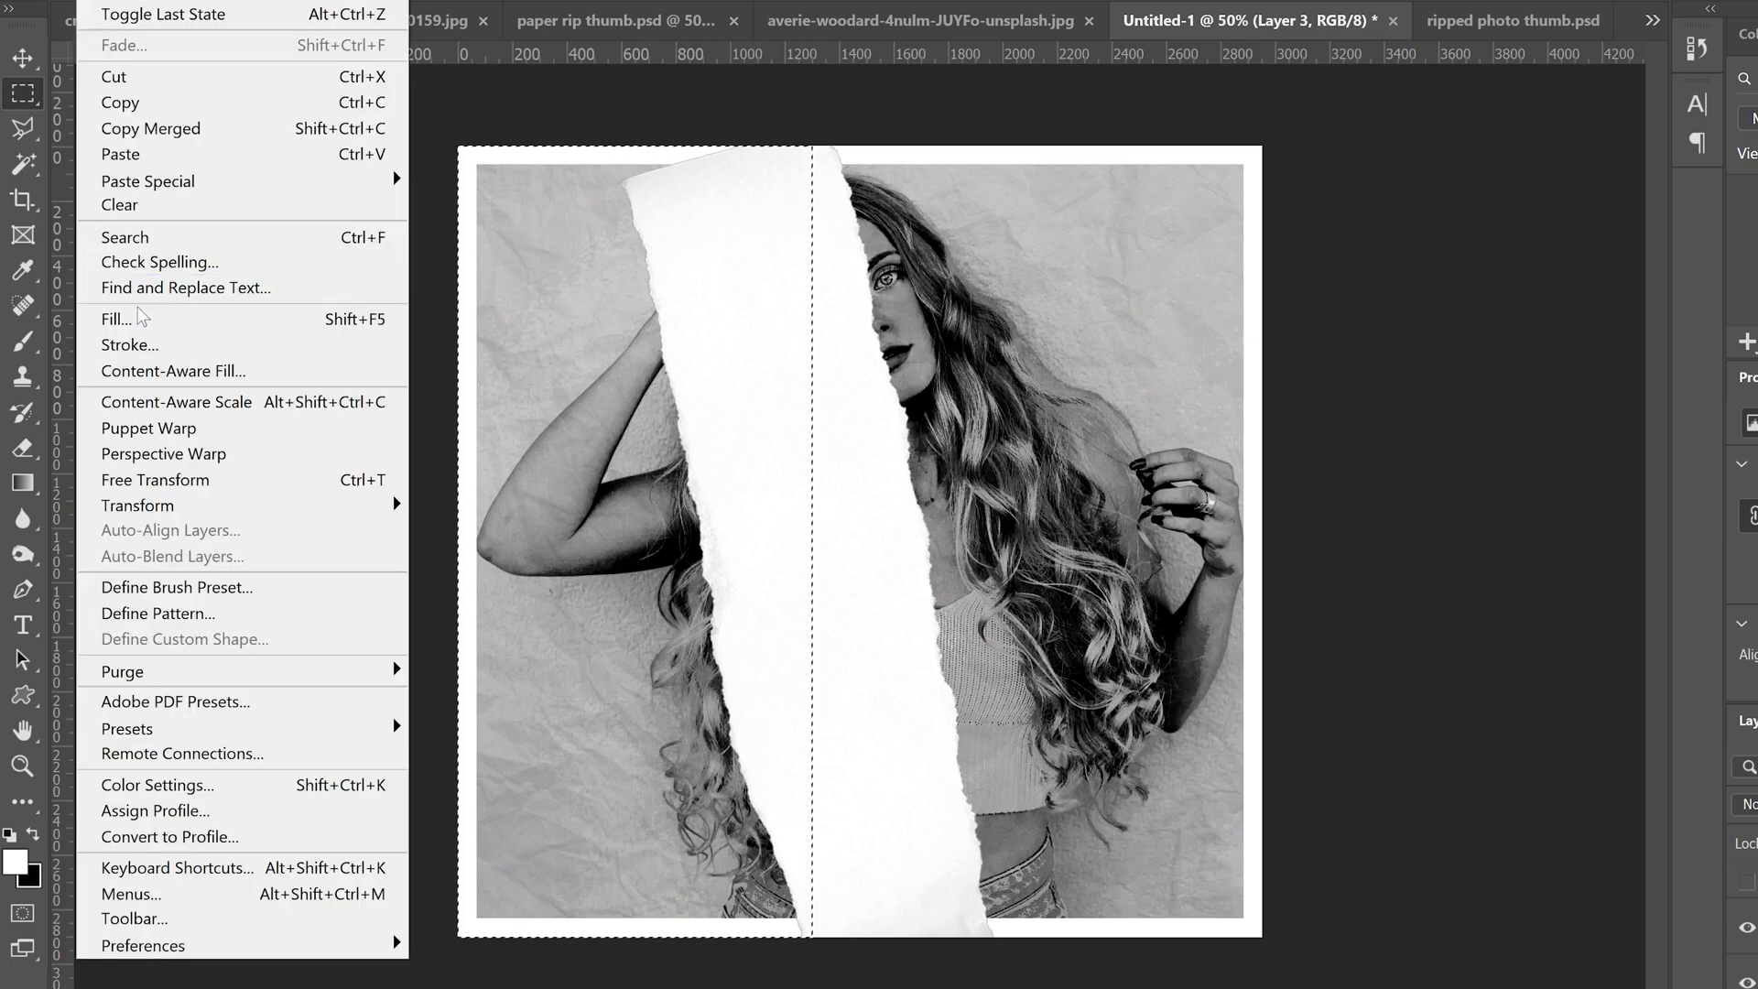
{"action": "left_click", "coordinate": [154, 318]}
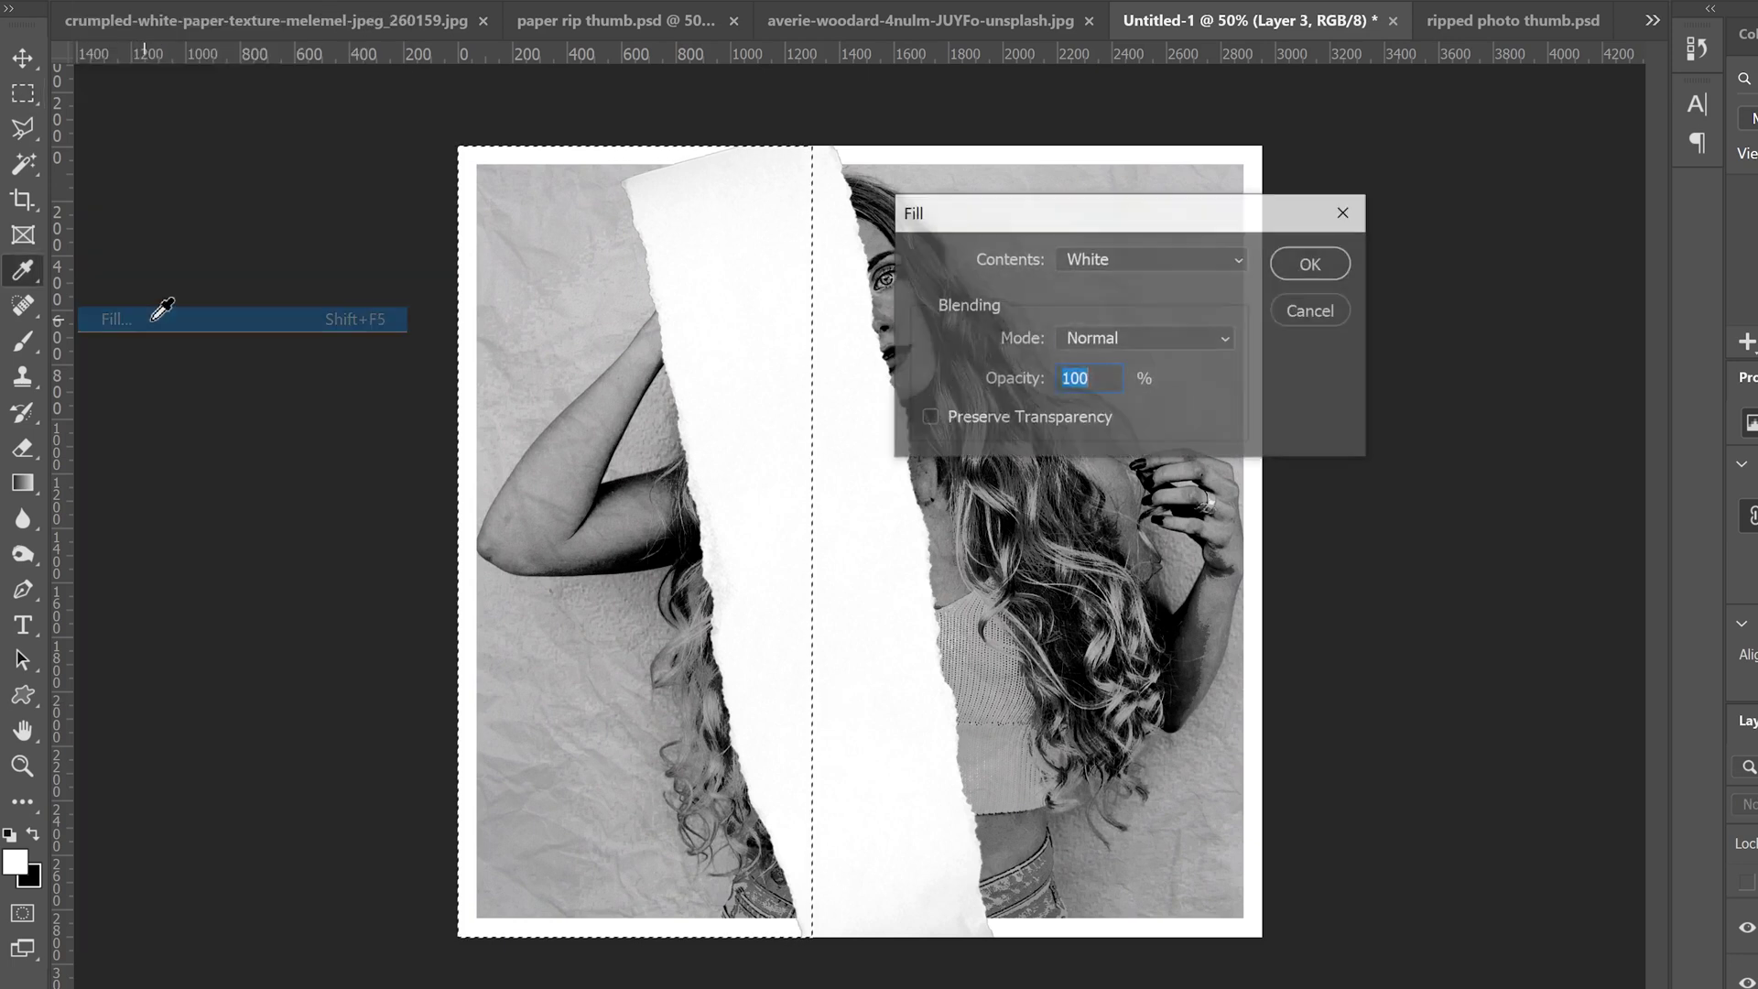
{"action": "left_click", "coordinate": [1095, 258]}
{"action": "left_click", "coordinate": [1108, 513]}
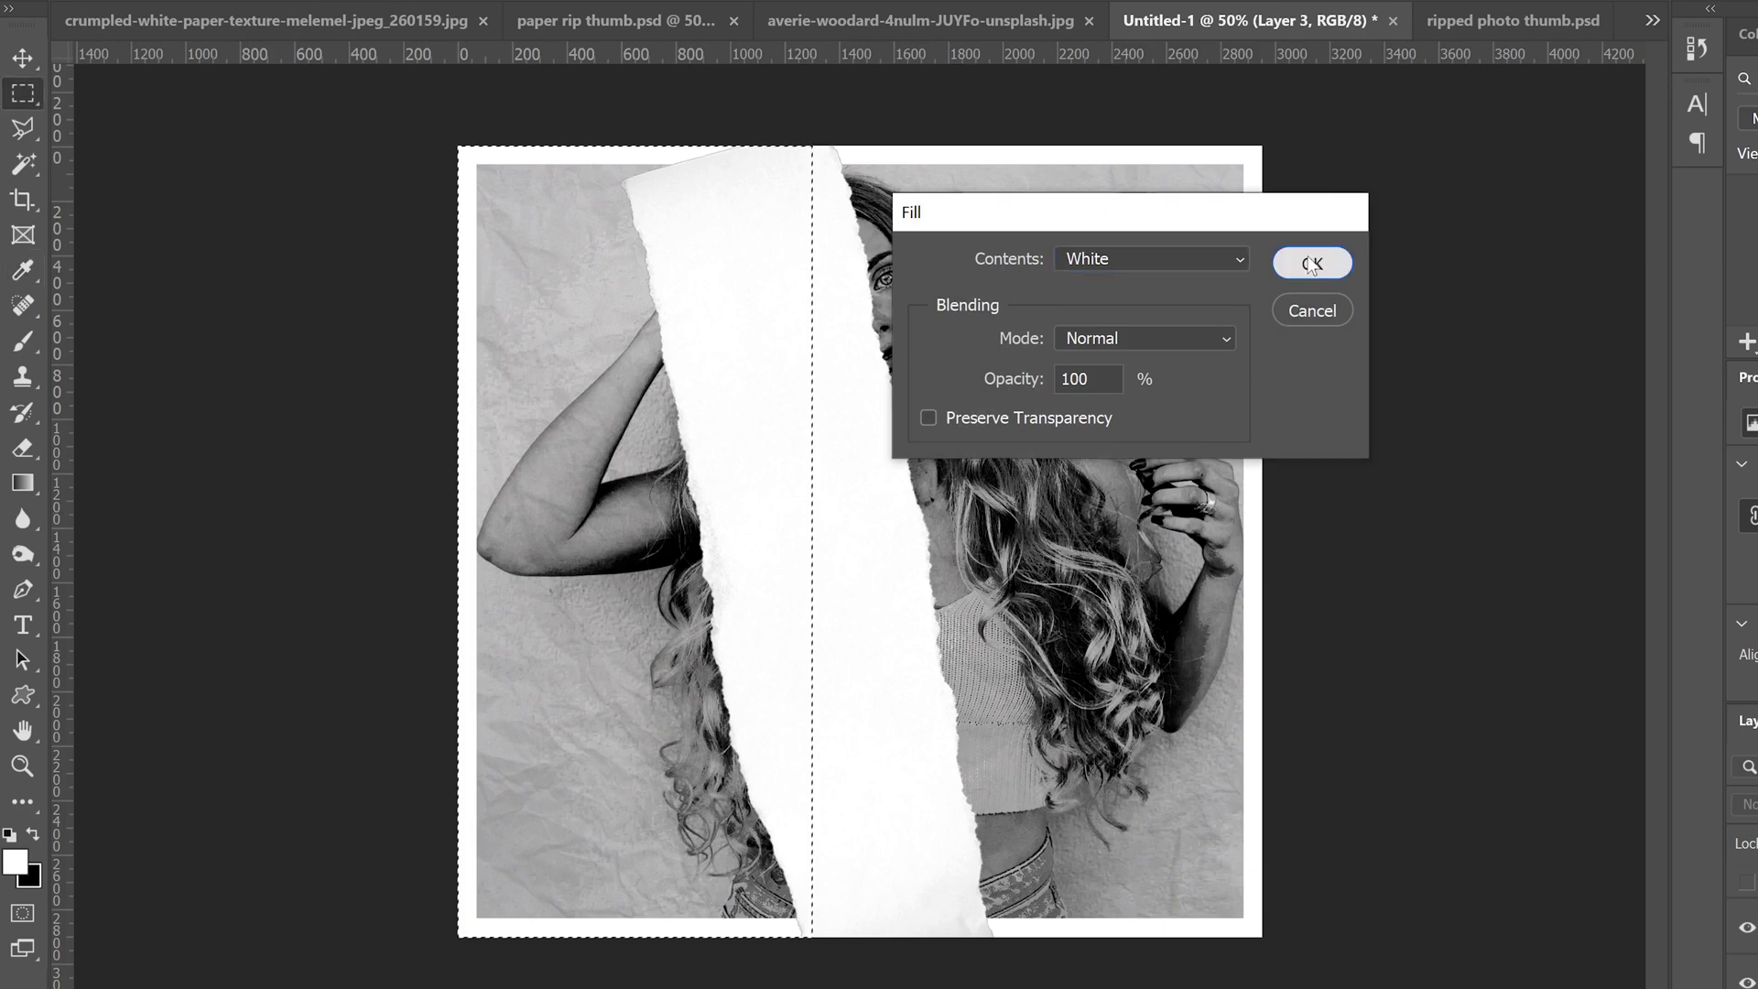
{"action": "left_click", "coordinate": [1307, 258]}
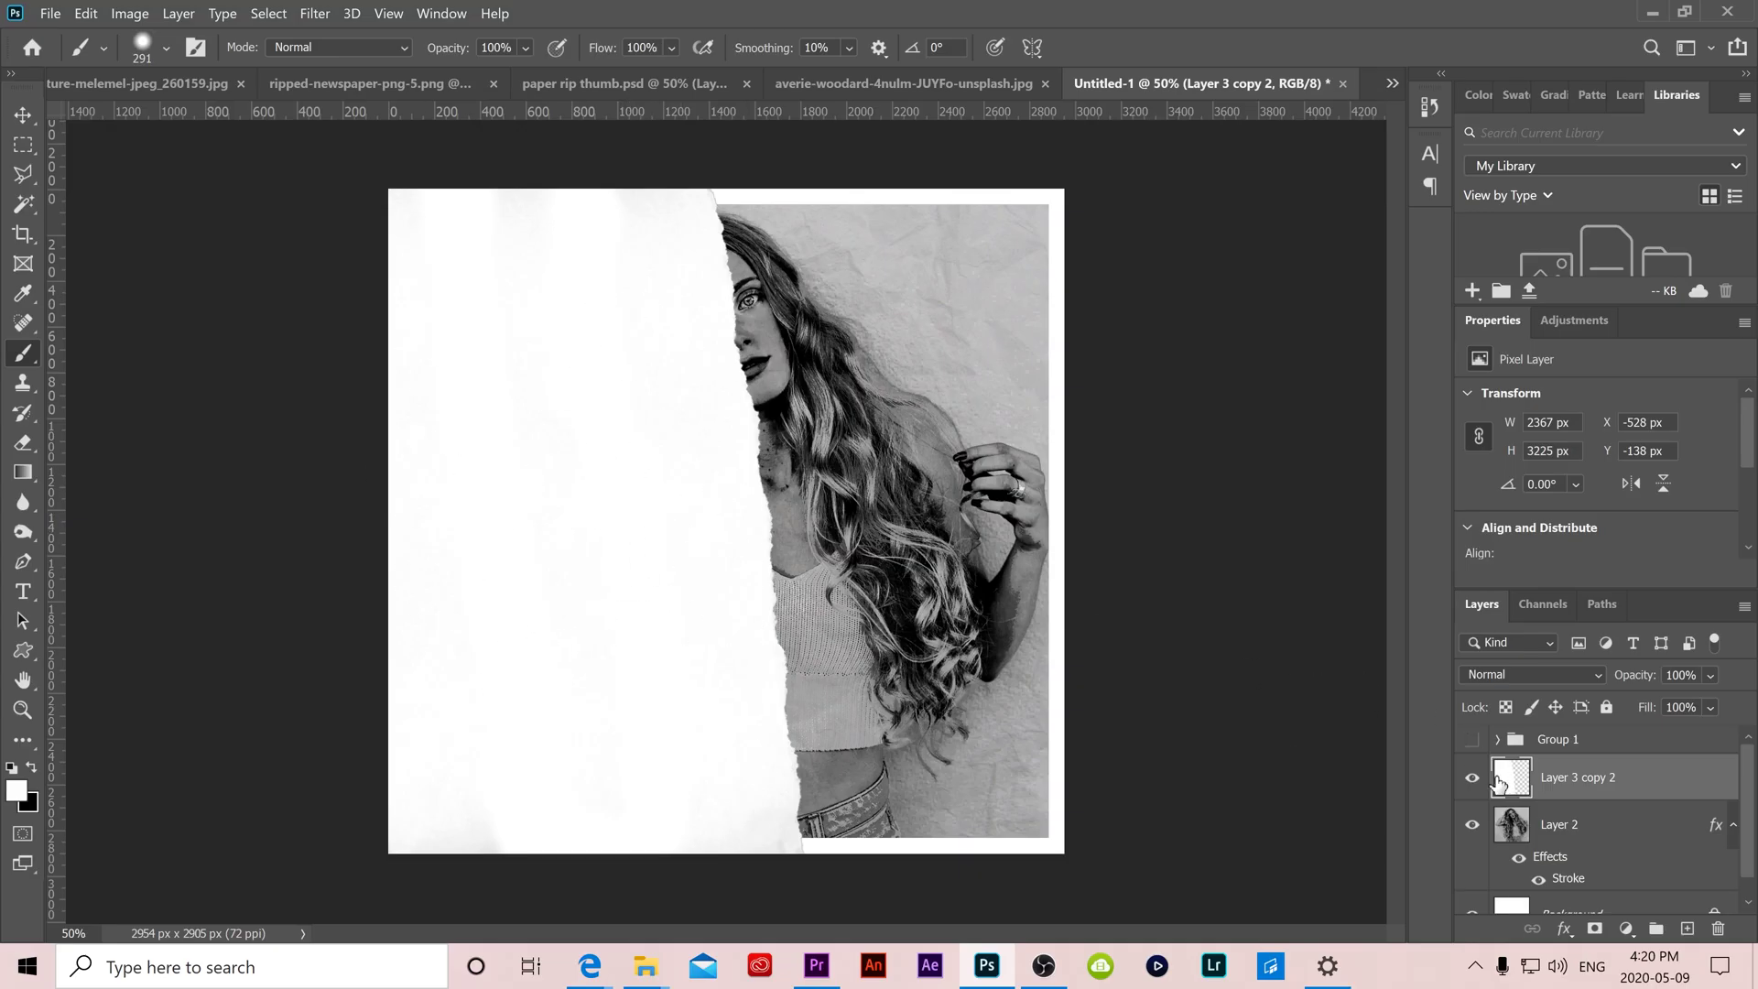
Duplicate the white ripped paper layer and rotate the copy by 180°.
{"action": "left_click_drag", "start_coordinate": [1506, 785], "coordinate": [1507, 788]}
{"action": "key", "text": "ctrl+j"}
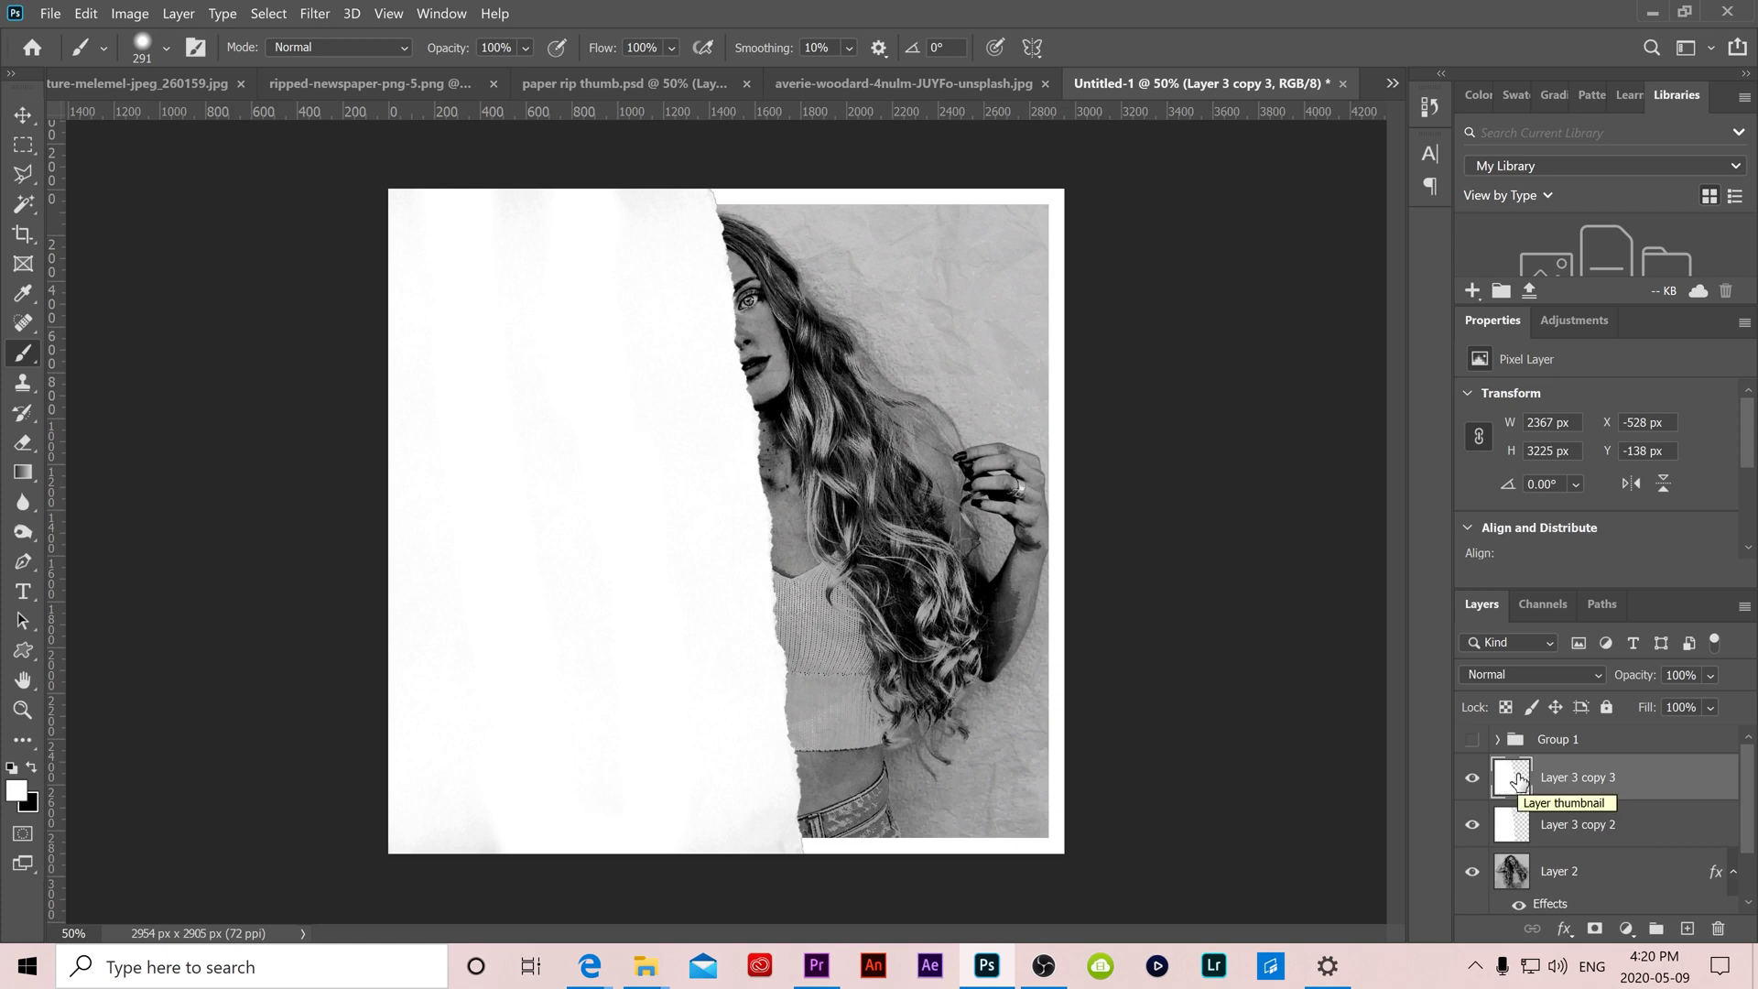
{"action": "key", "text": "ctrl+t"}
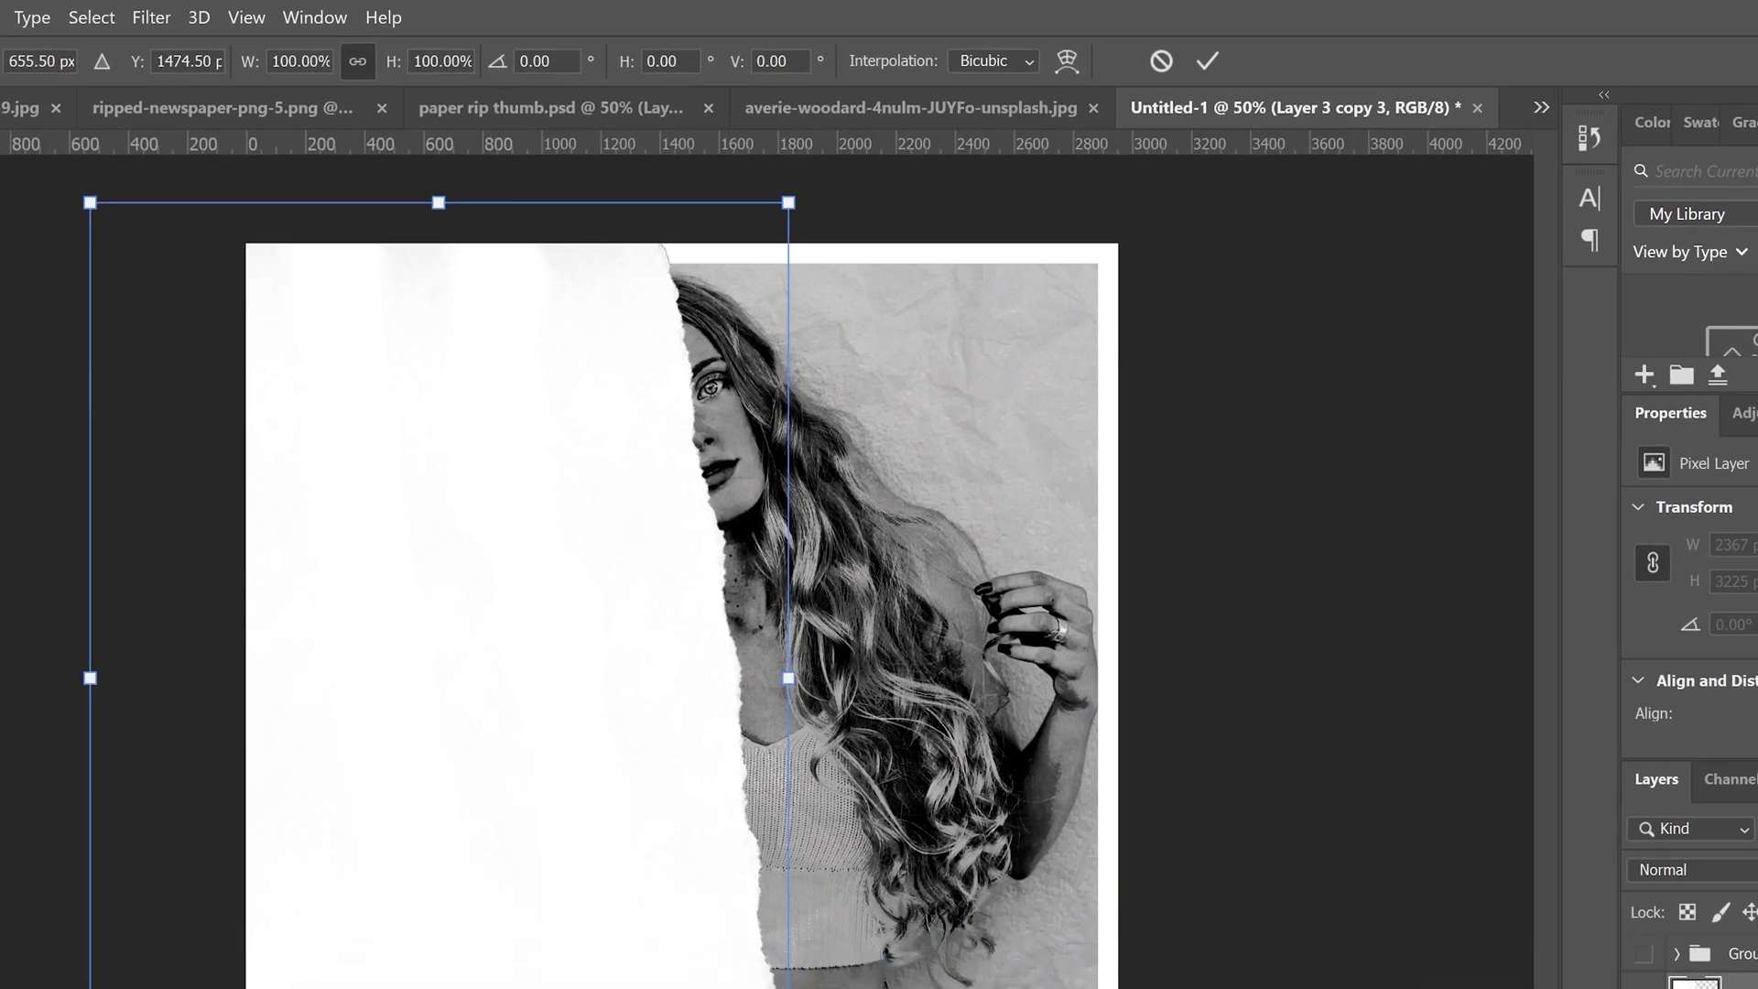
{"action": "left_click", "coordinate": [586, 55]}
{"action": "type", "text": "180"}
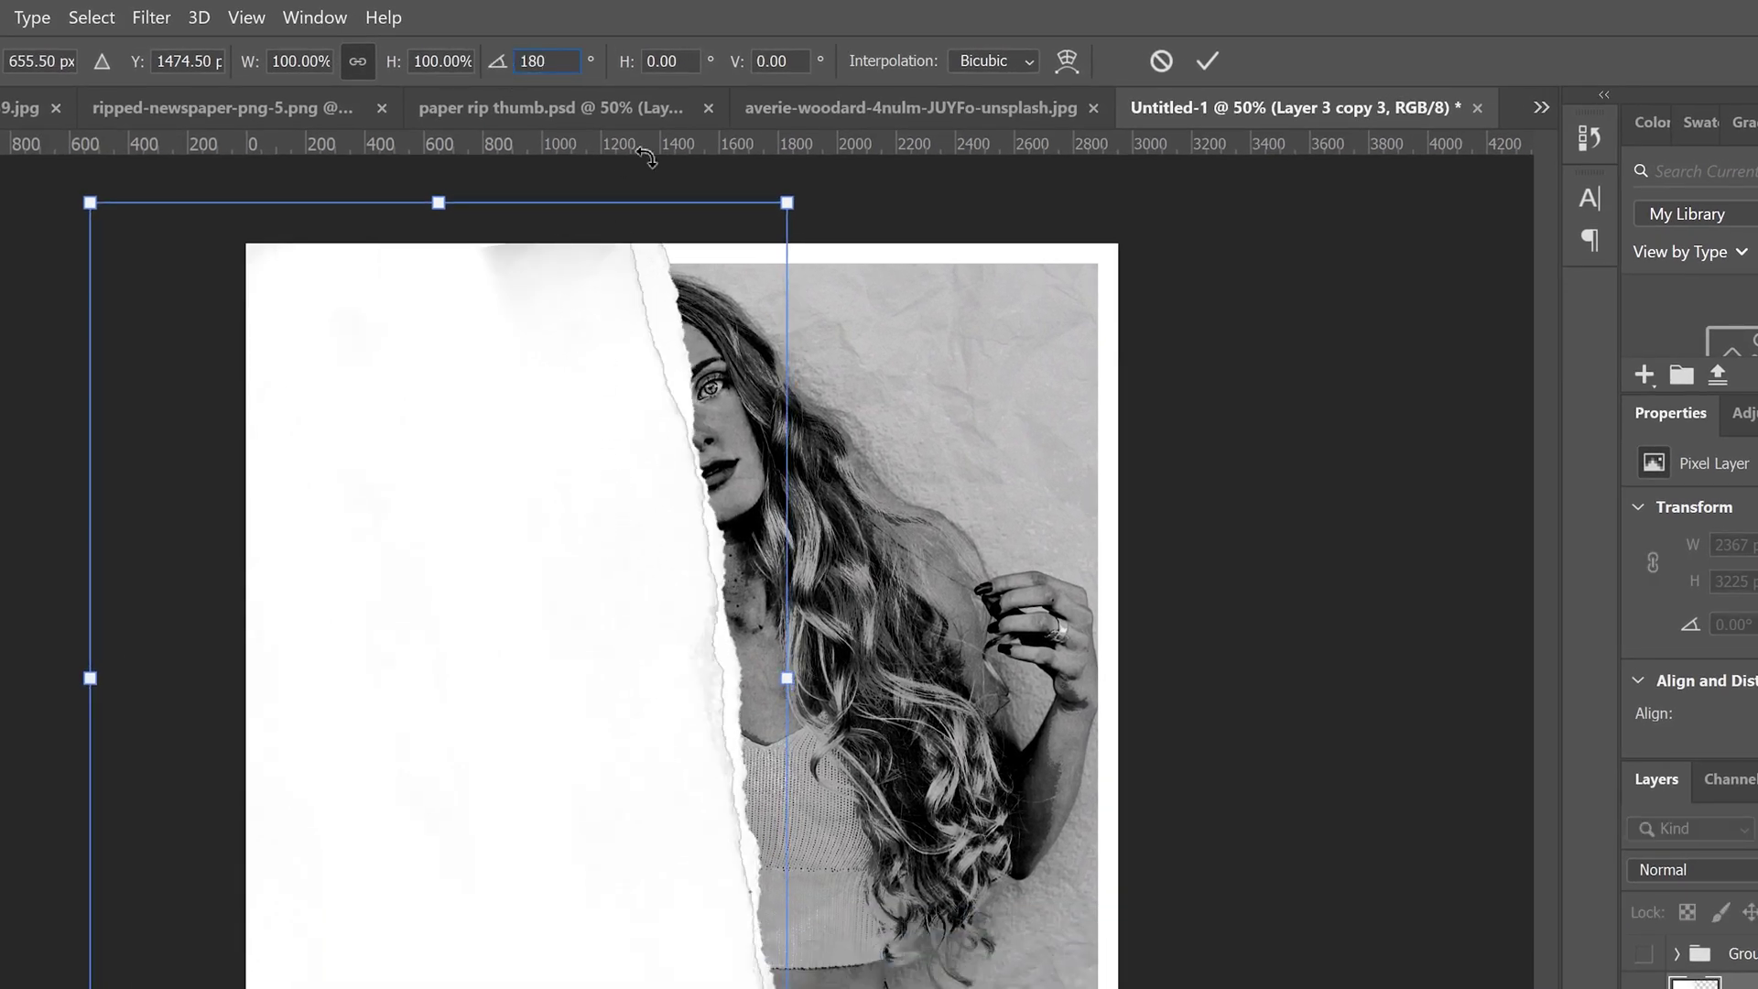
{"action": "left_click", "coordinate": [1205, 60]}
Move the rotated paper copy to the right half of the canvas so its torn edge meets the left half's tear.
{"action": "key", "text": "b"}
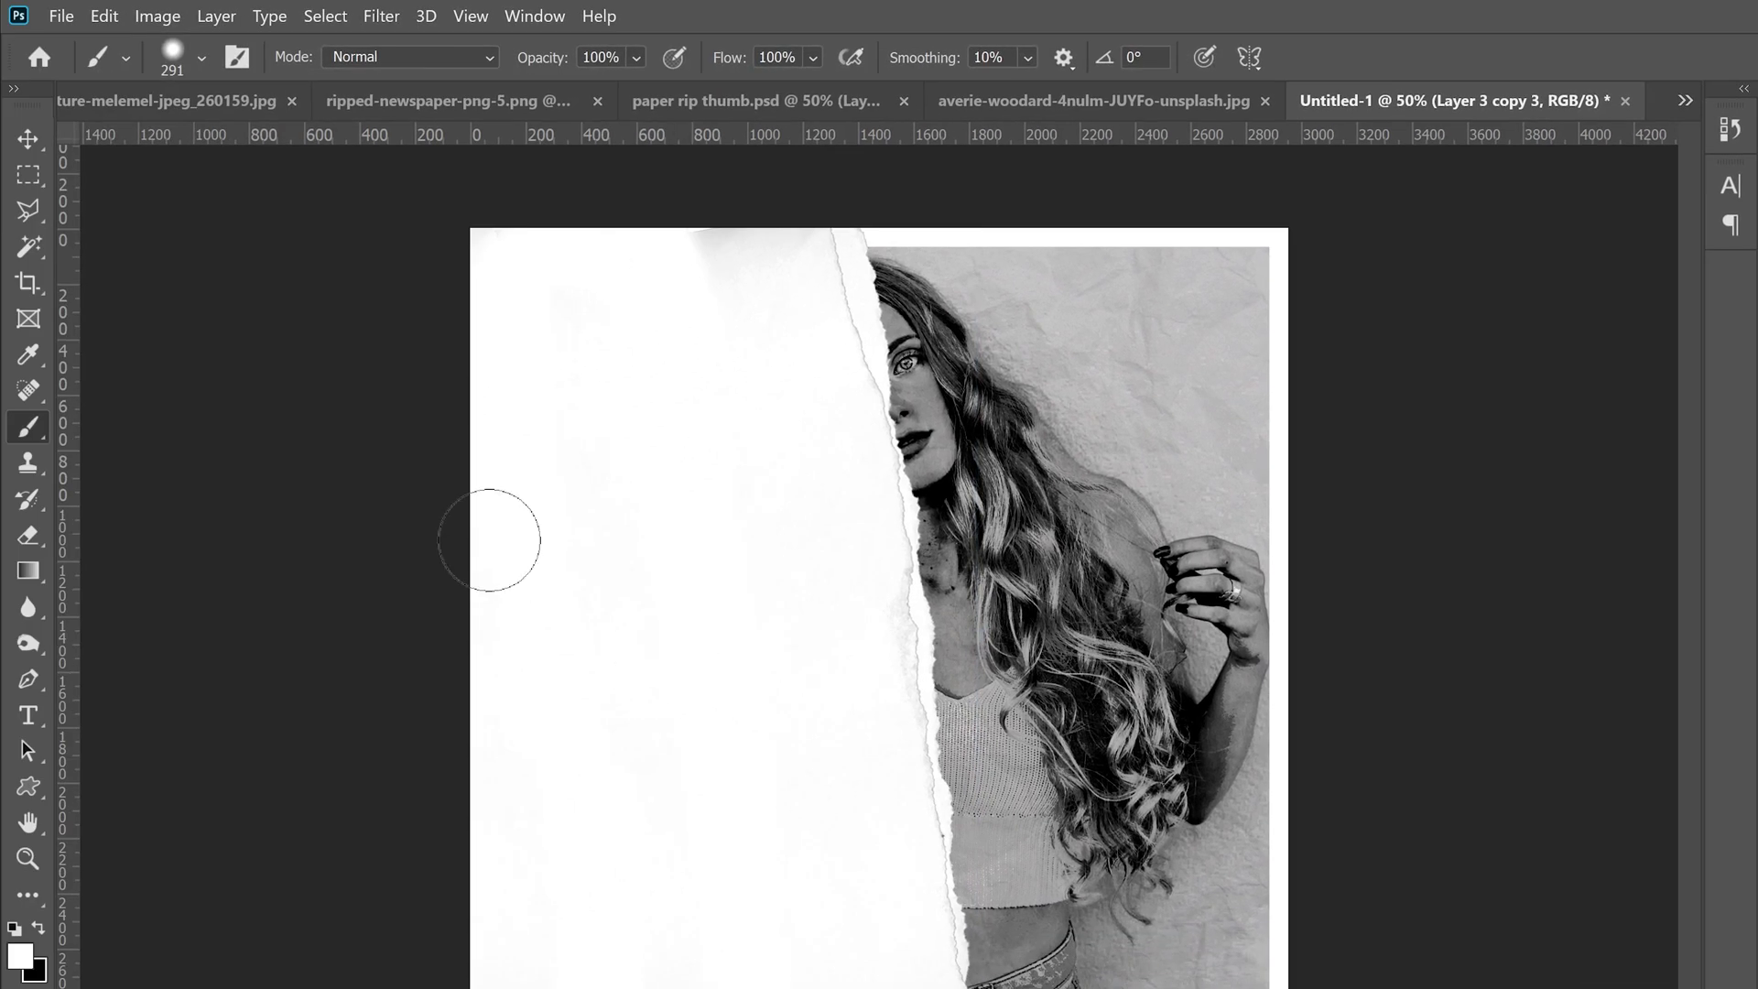
{"action": "left_click", "coordinate": [27, 138]}
{"action": "left_click", "coordinate": [732, 586]}
{"action": "left_click_drag", "start_coordinate": [732, 586], "coordinate": [1125, 568]}
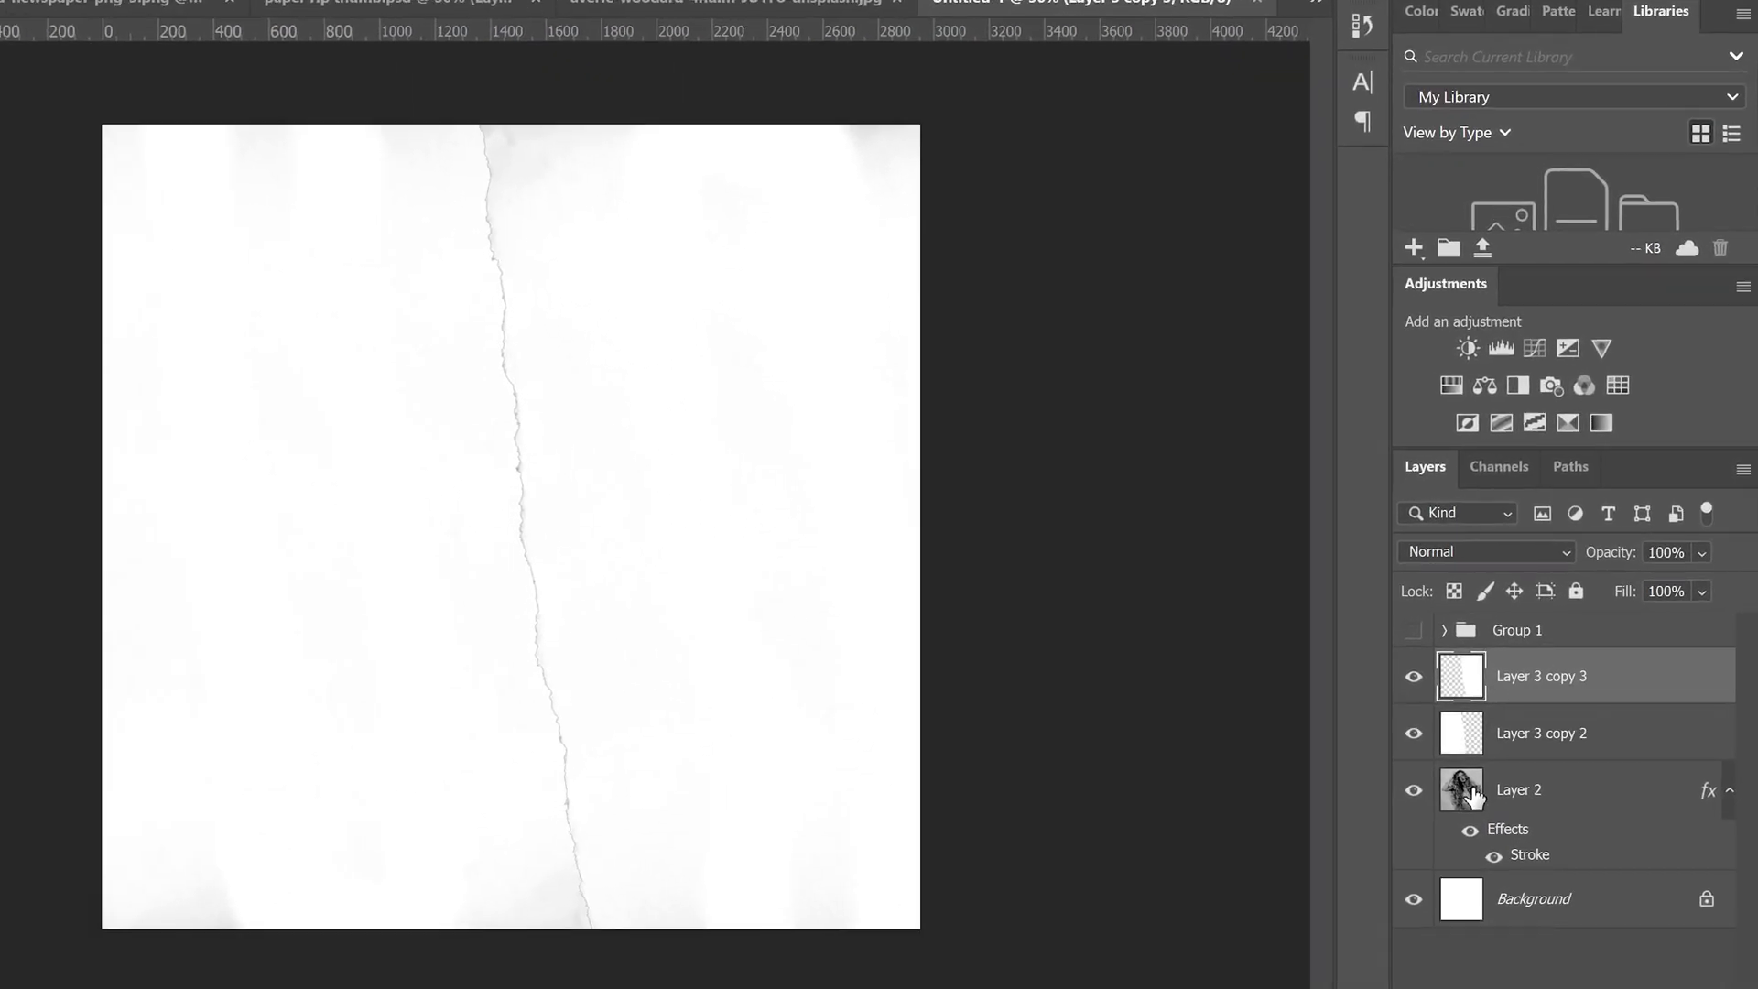
Rasterize the layer style of the portrait layer Layer 2.
{"action": "left_click", "coordinate": [1542, 749]}
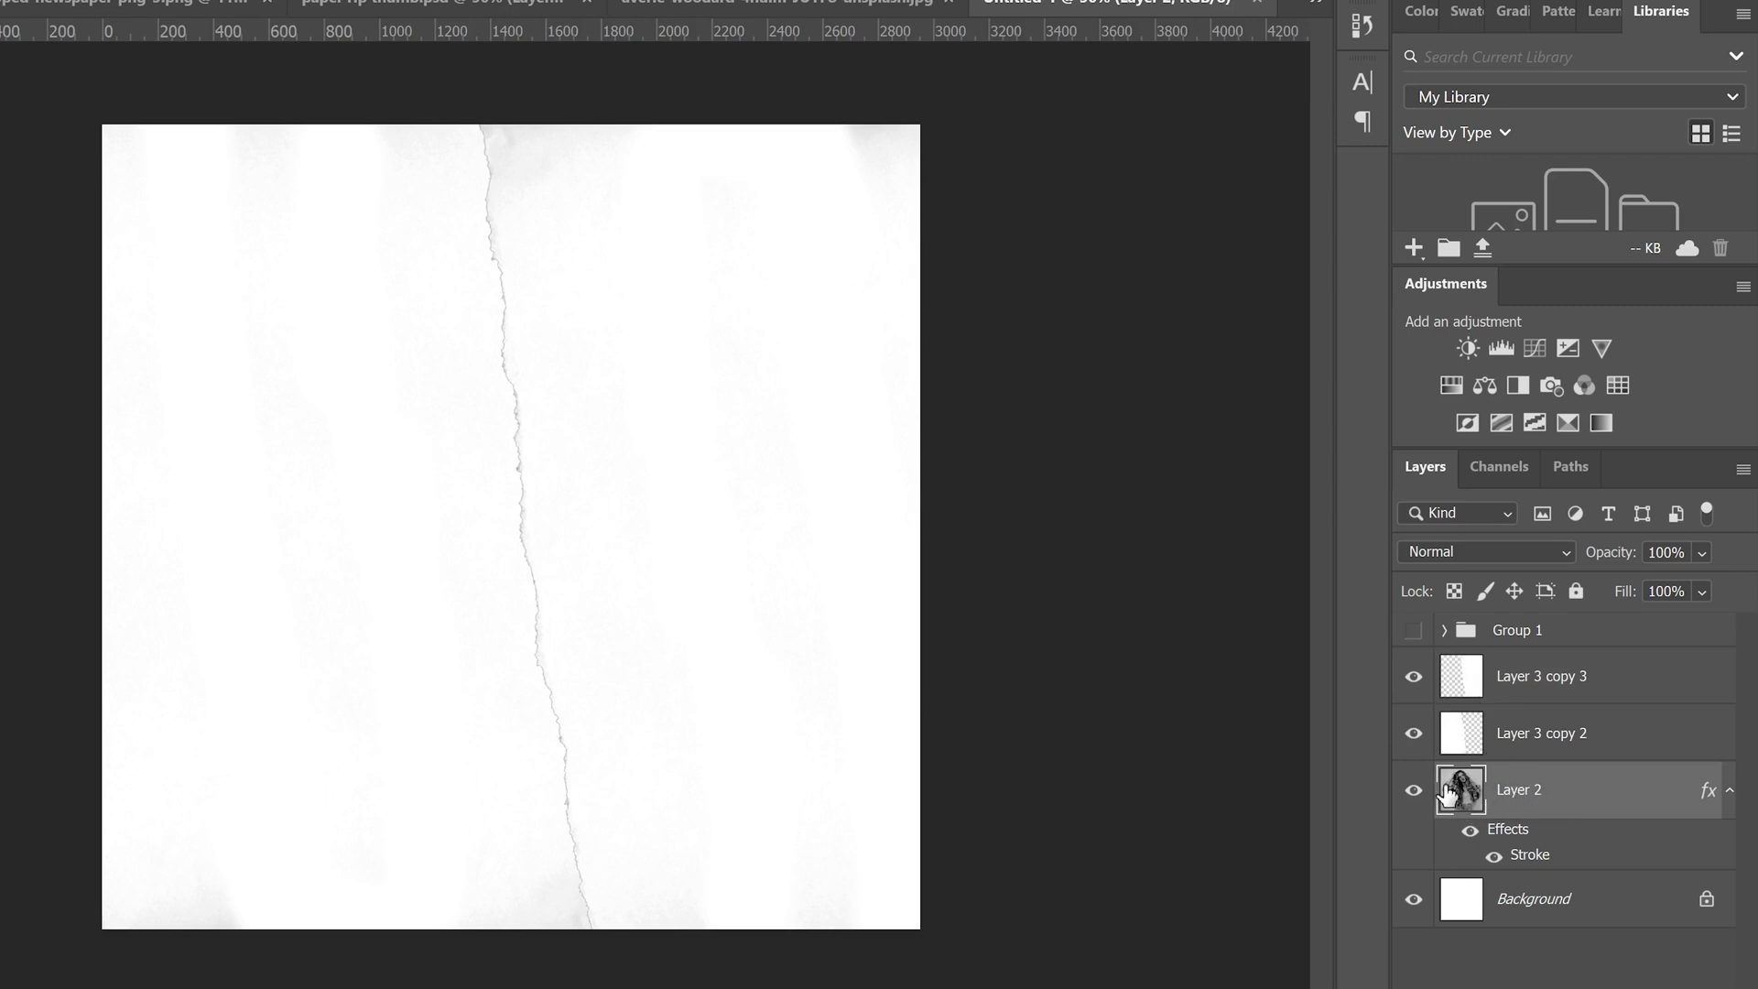
{"action": "right_click", "coordinate": [1541, 798]}
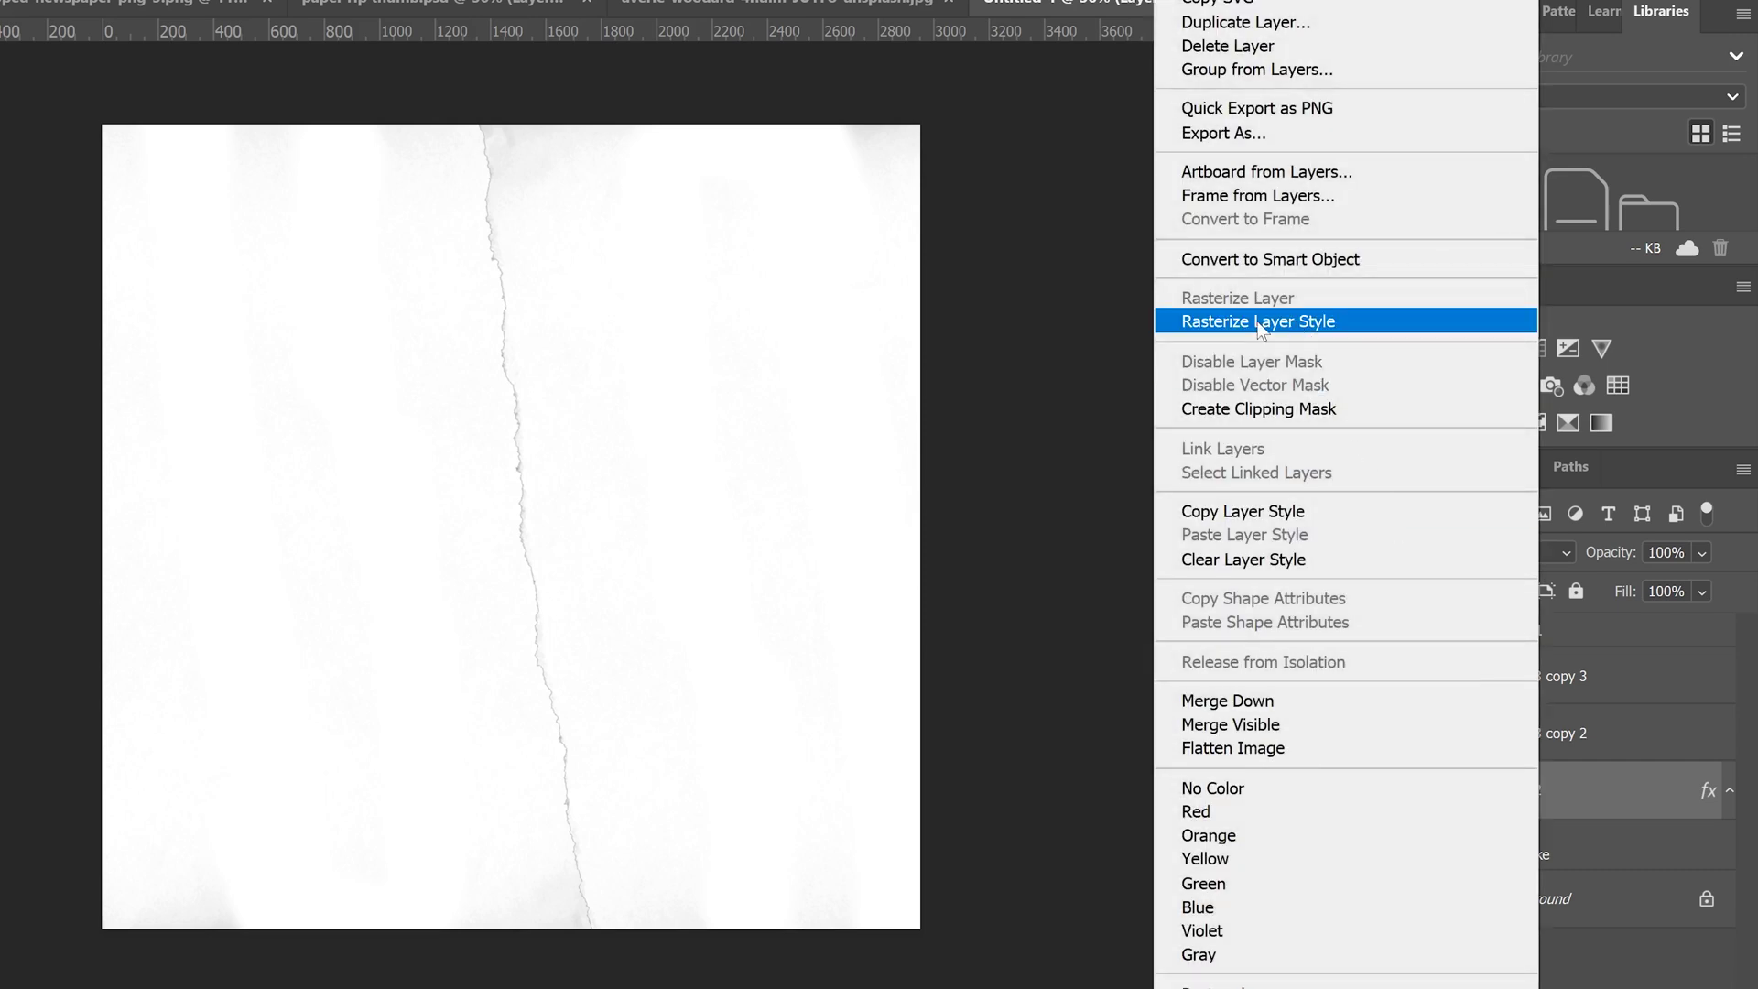
{"action": "left_click", "coordinate": [1308, 330]}
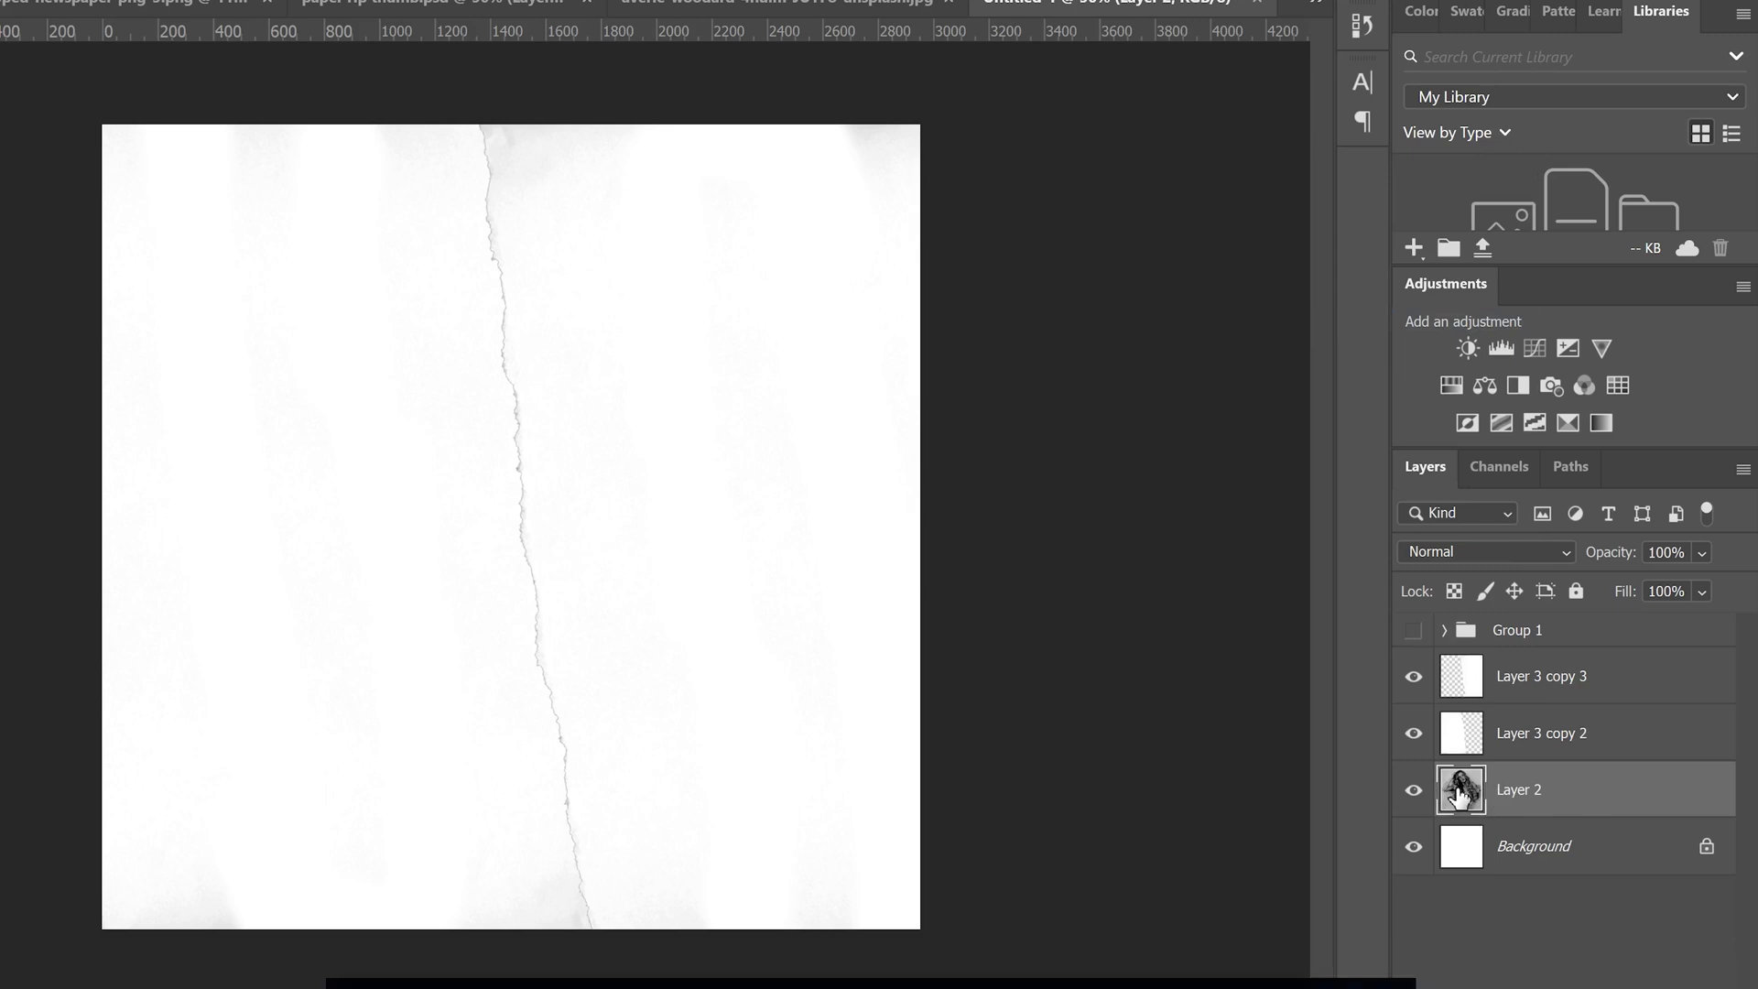
Duplicate the portrait layer and stack one portrait directly above each ripped paper half, with the duplicate on top and selected.
{"action": "key", "text": "ctrl+j"}
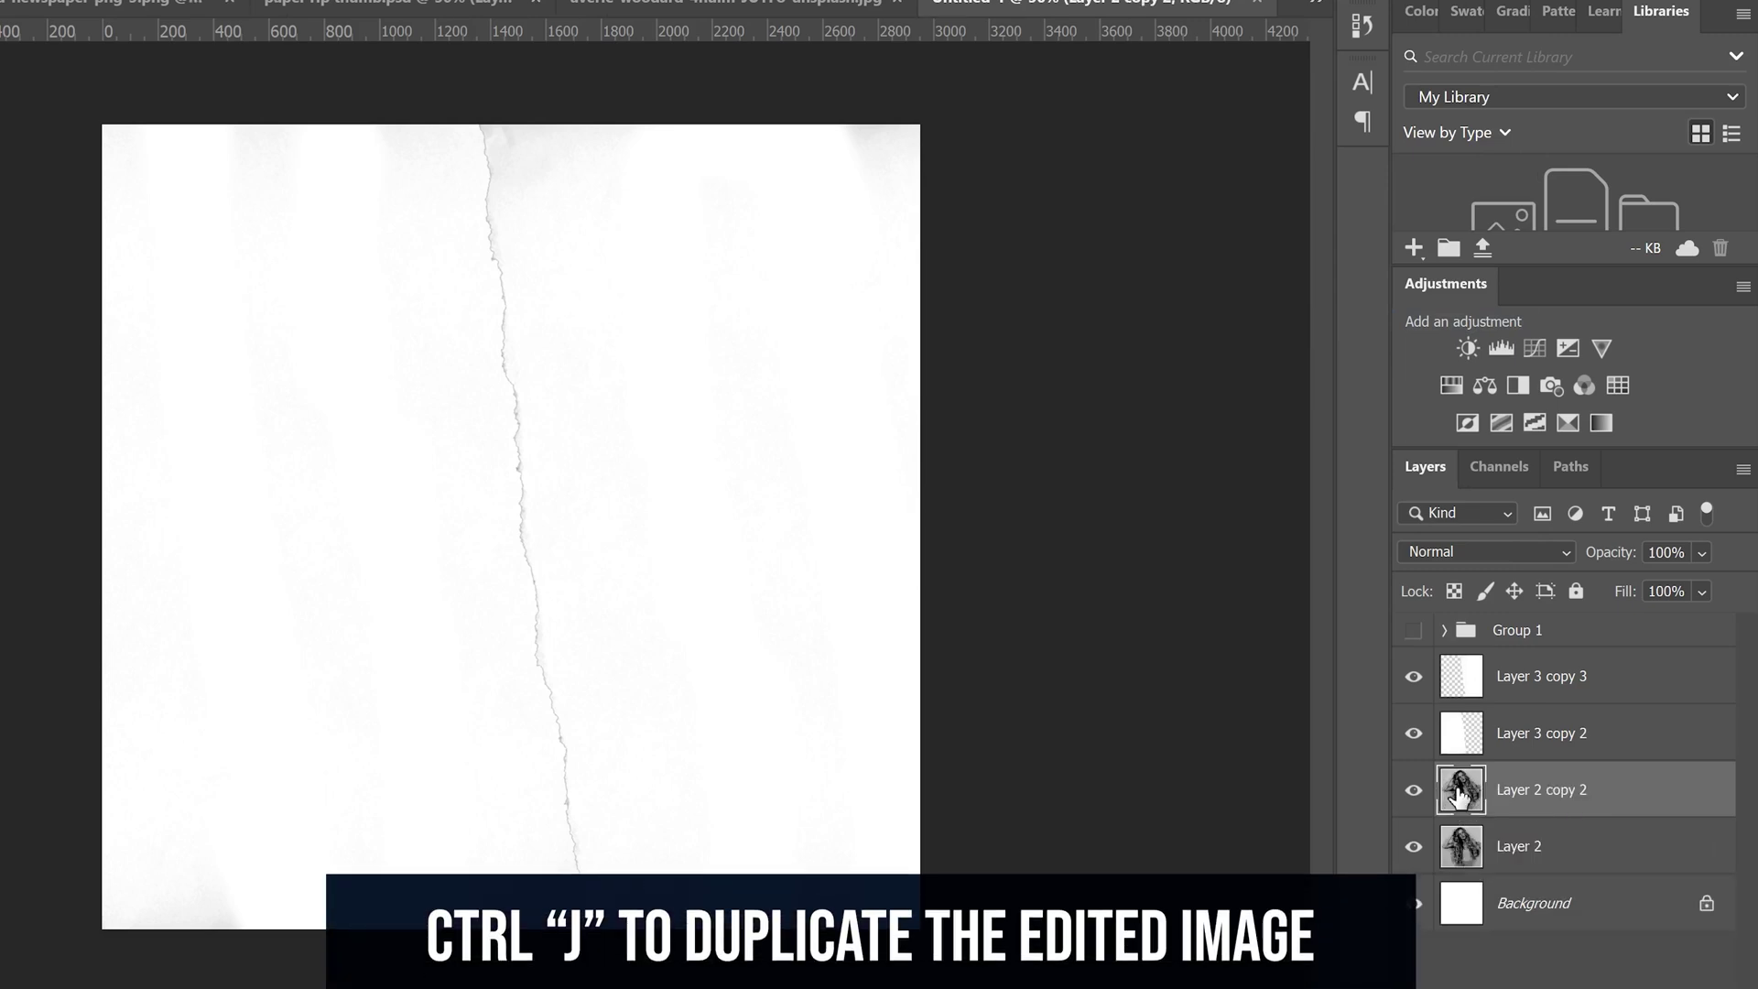
{"action": "left_click_drag", "start_coordinate": [1465, 797], "coordinate": [1519, 673]}
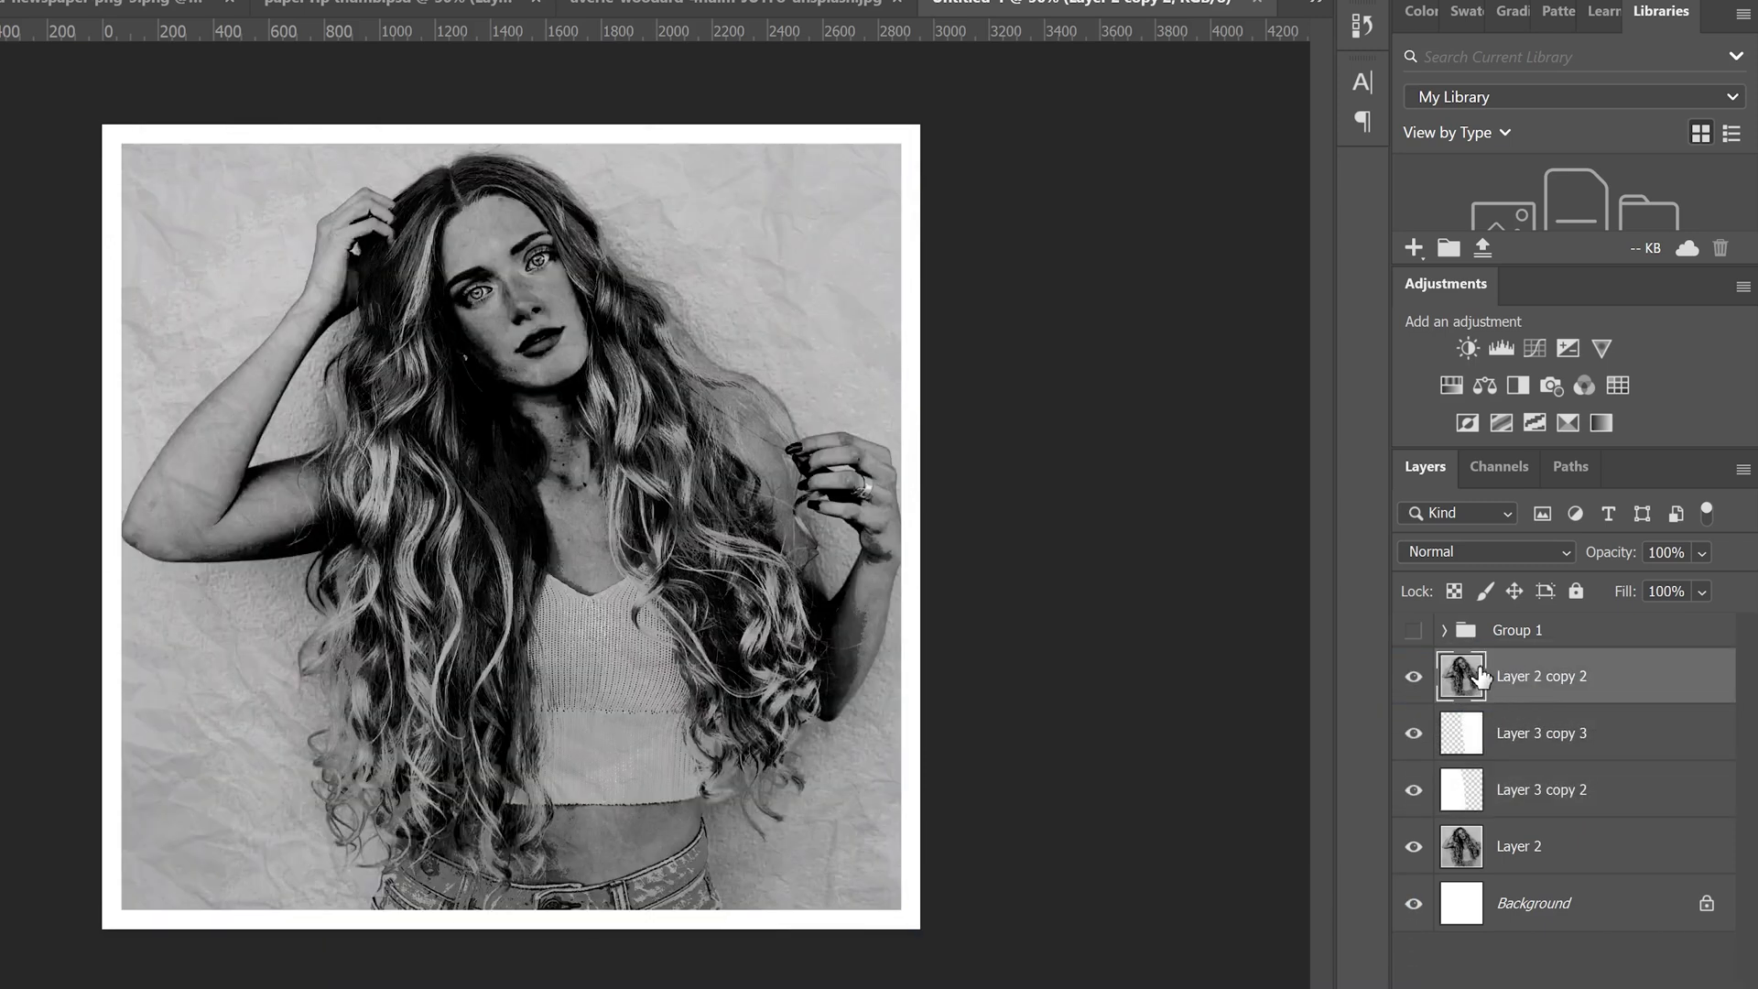
{"action": "left_click_drag", "start_coordinate": [1465, 856], "coordinate": [1526, 774]}
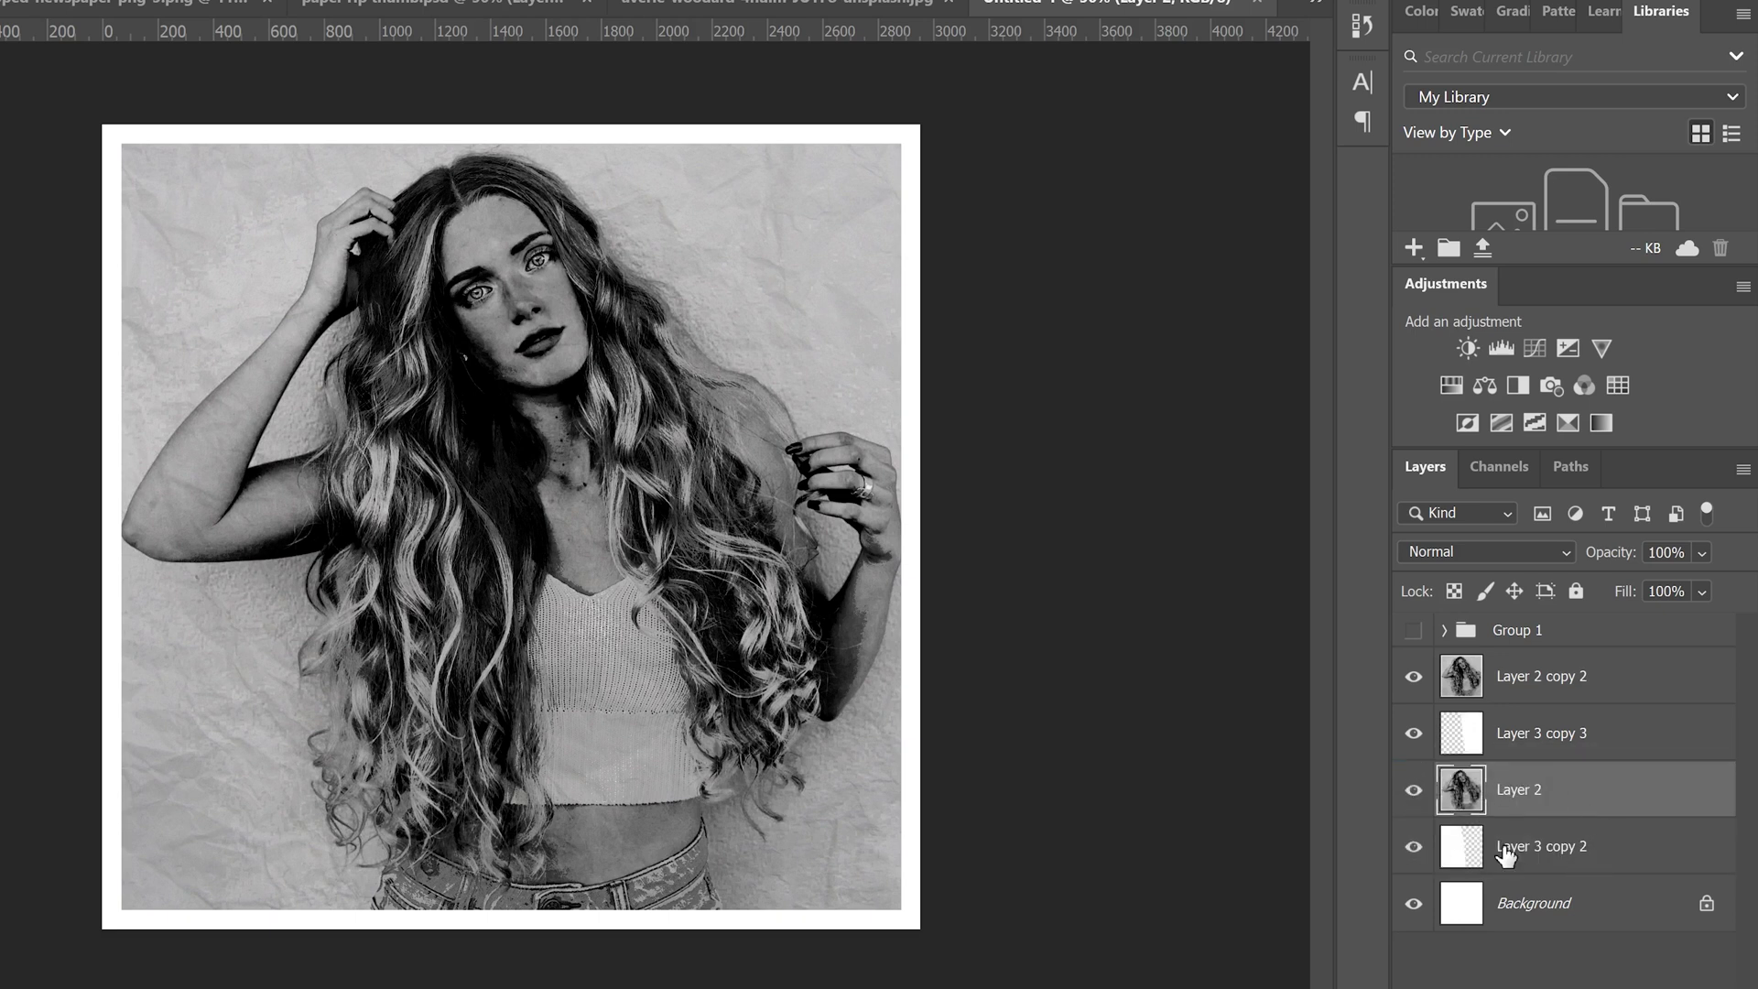
{"action": "left_click", "coordinate": [1462, 678]}
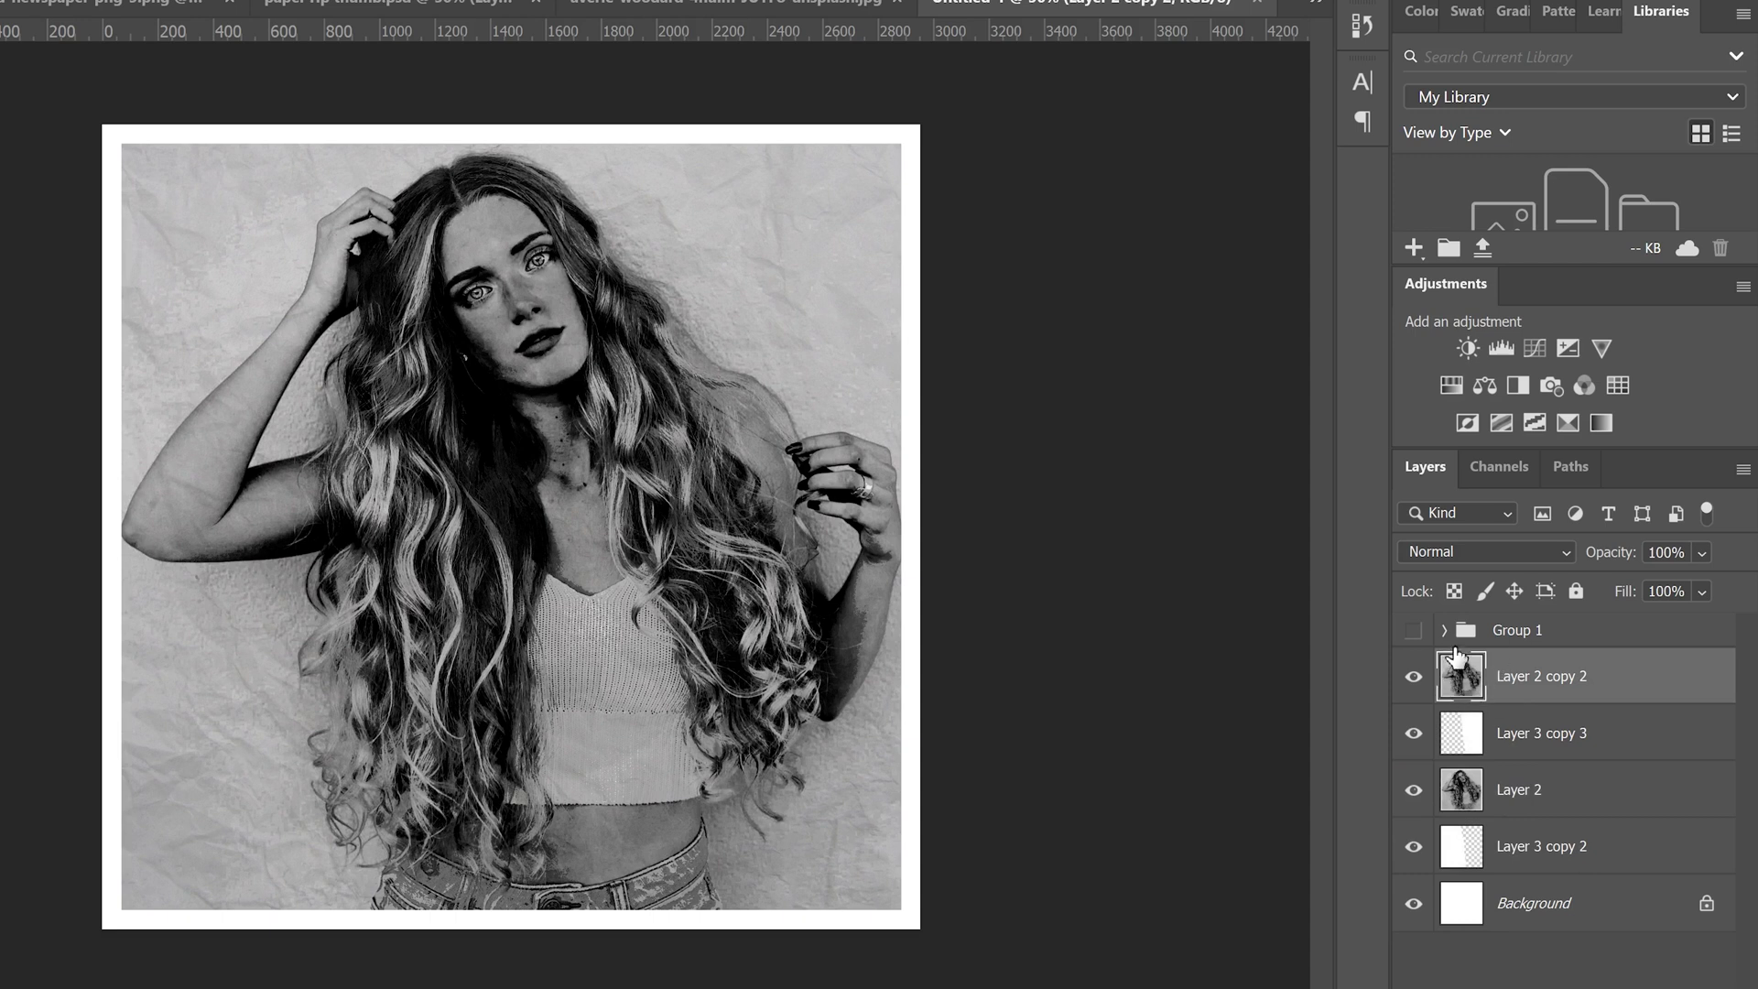
Mask the top portrait Layer 2 copy 2 with the outline of the right ripped paper layer, Layer 3 copy 3.
{"action": "left_click_drag", "start_coordinate": [1467, 689], "coordinate": [1472, 734]}
{"action": "left_click", "coordinate": [1472, 734], "text": "ctrl"}
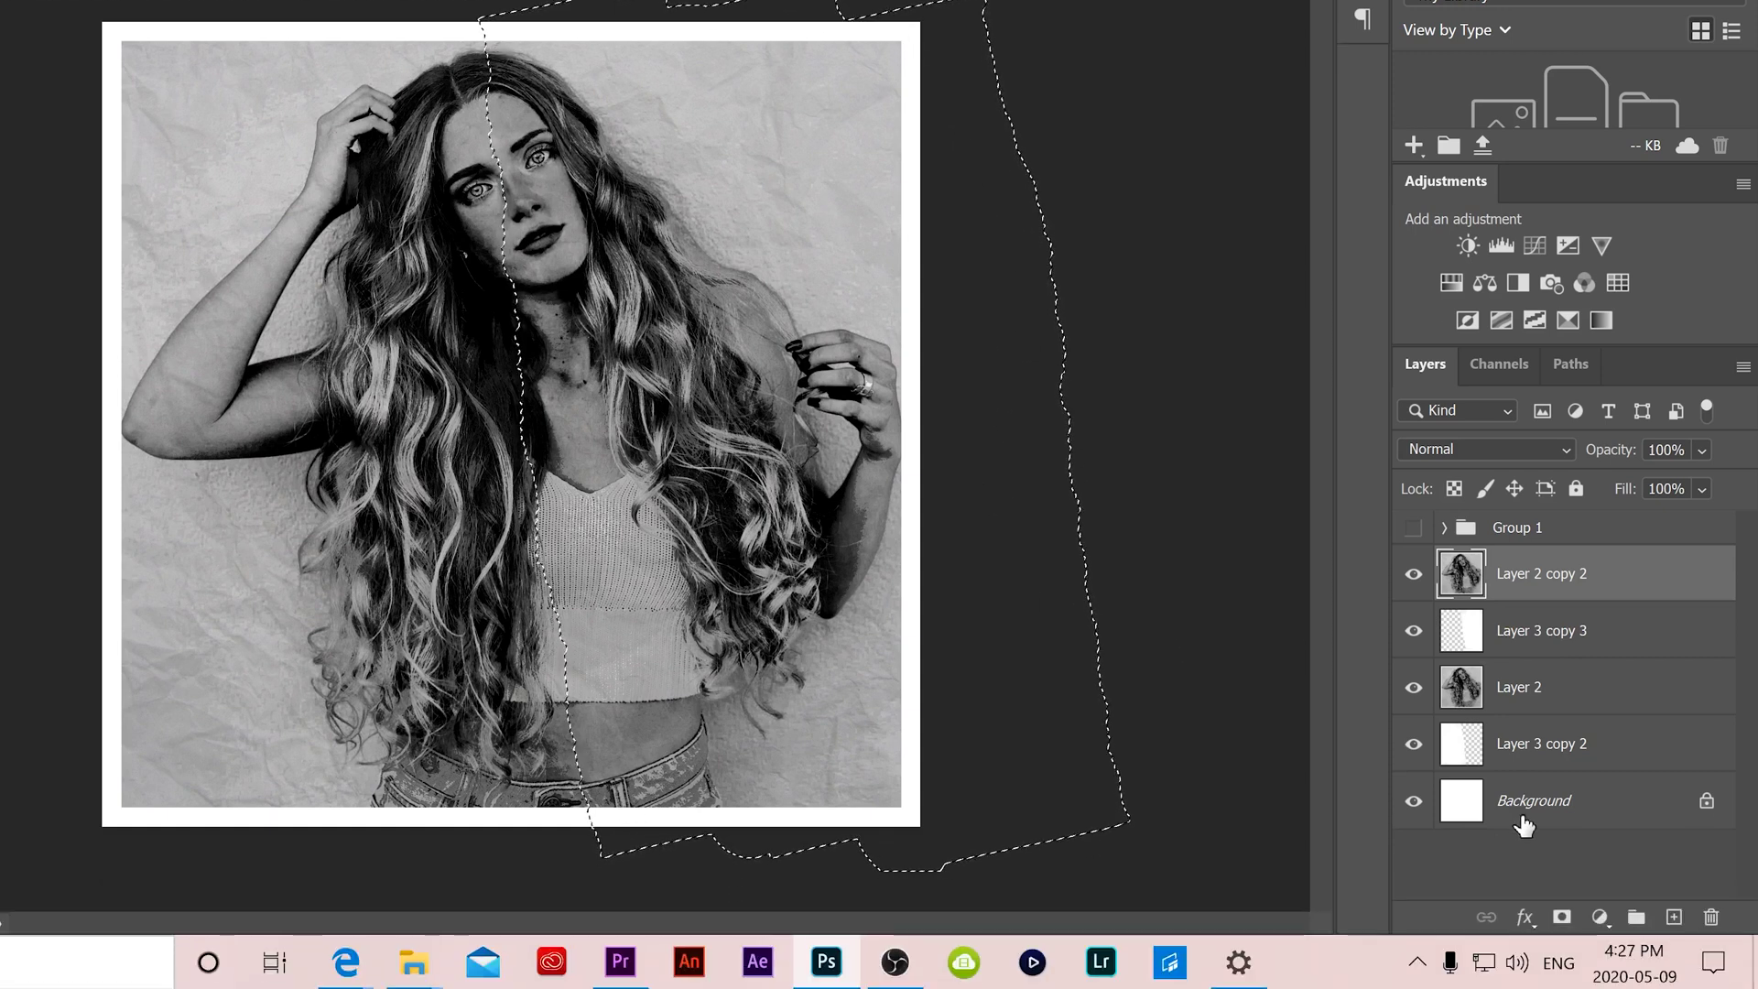
{"action": "left_click", "coordinate": [1561, 916]}
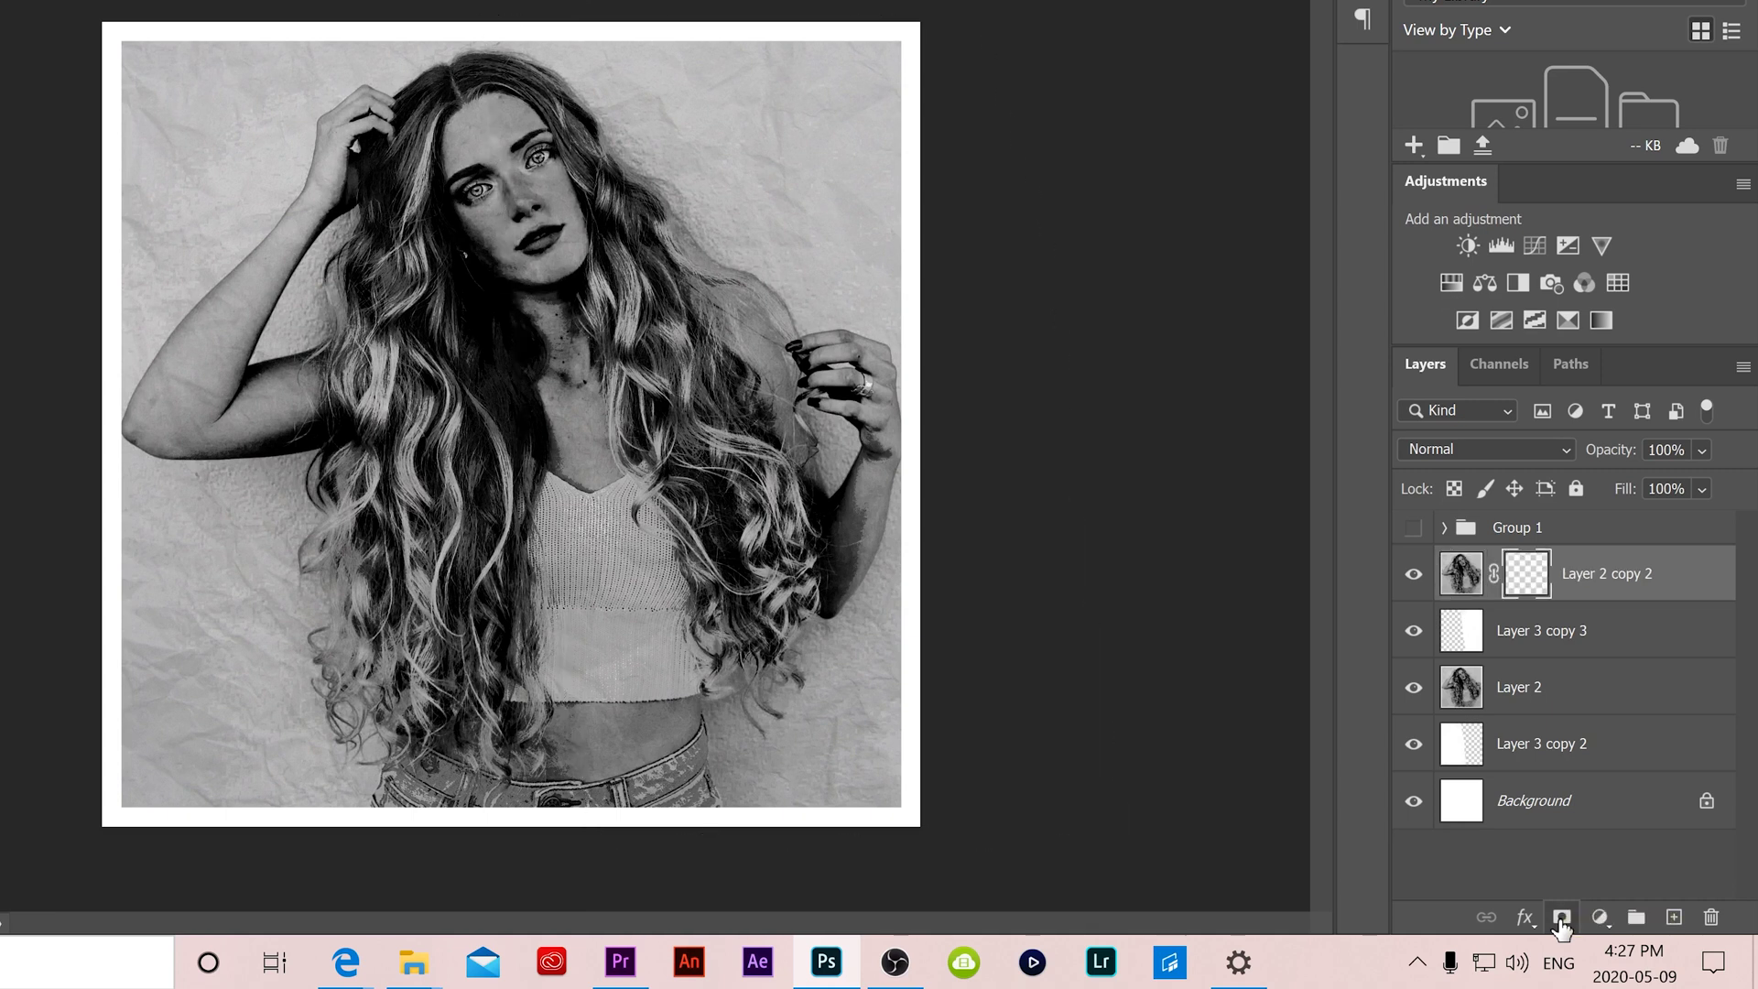
Mask the lower portrait Layer 2 with the outline of the left ripped paper layer, Layer 3 copy 2.
{"action": "left_click", "coordinate": [1470, 692]}
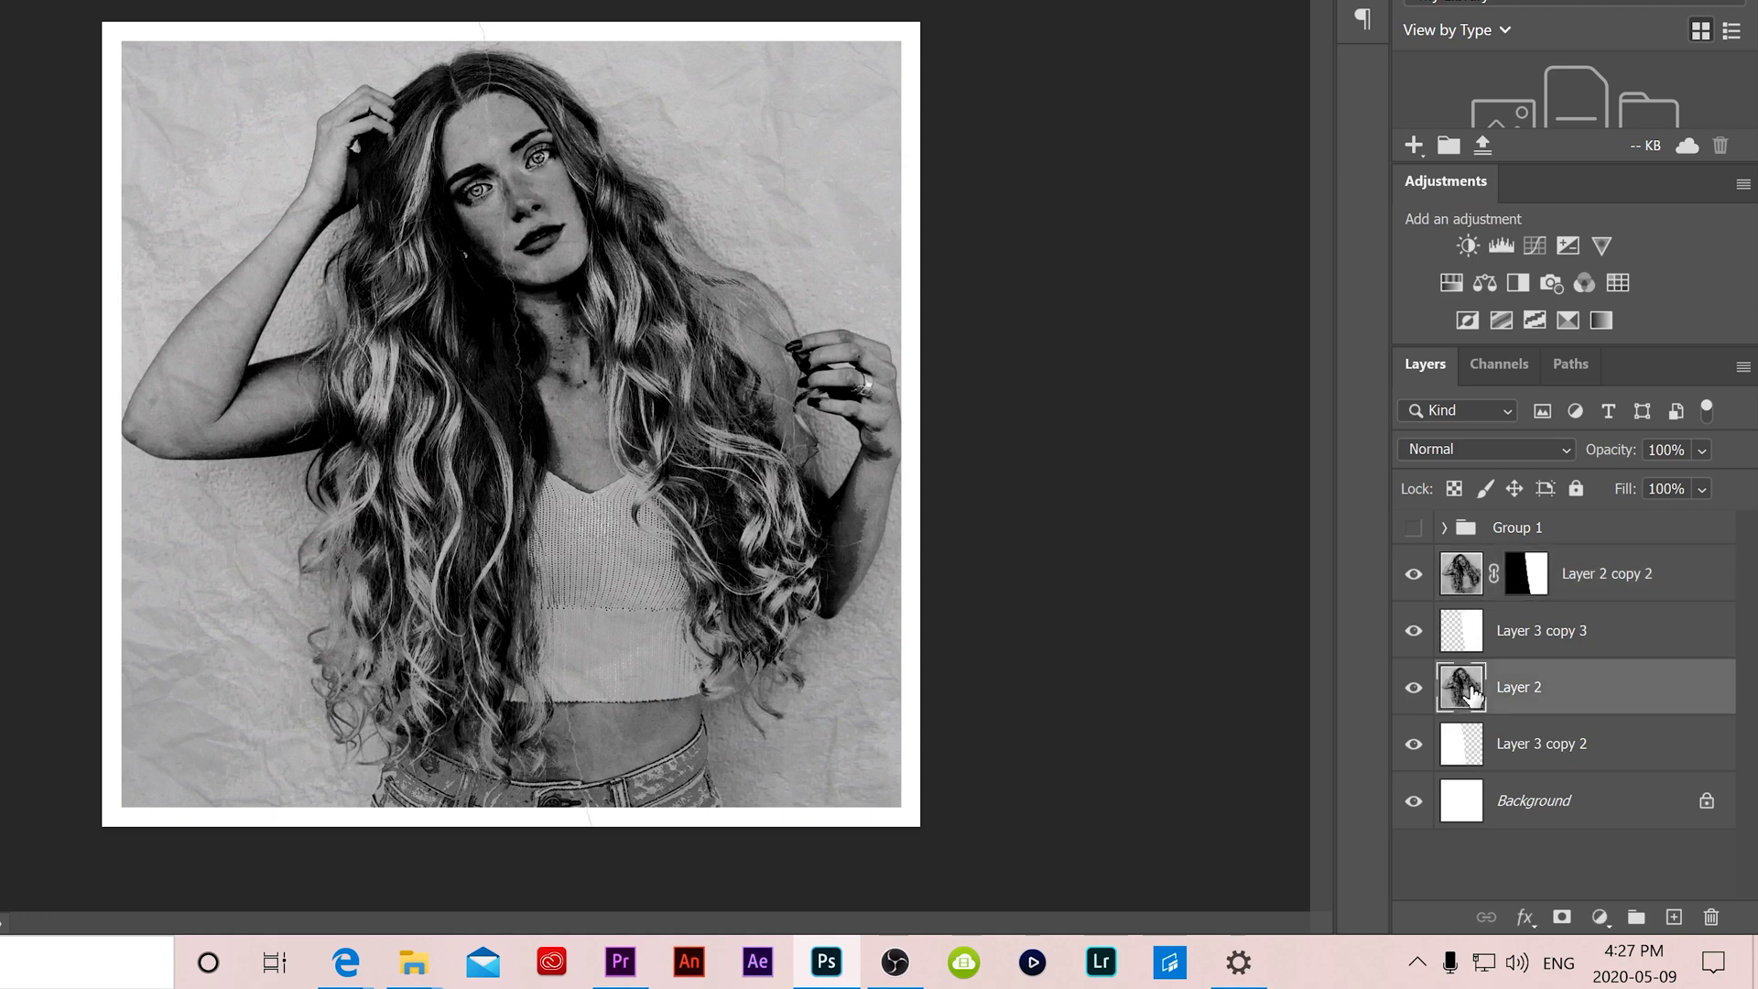
{"action": "left_click", "coordinate": [1458, 753], "text": "ctrl"}
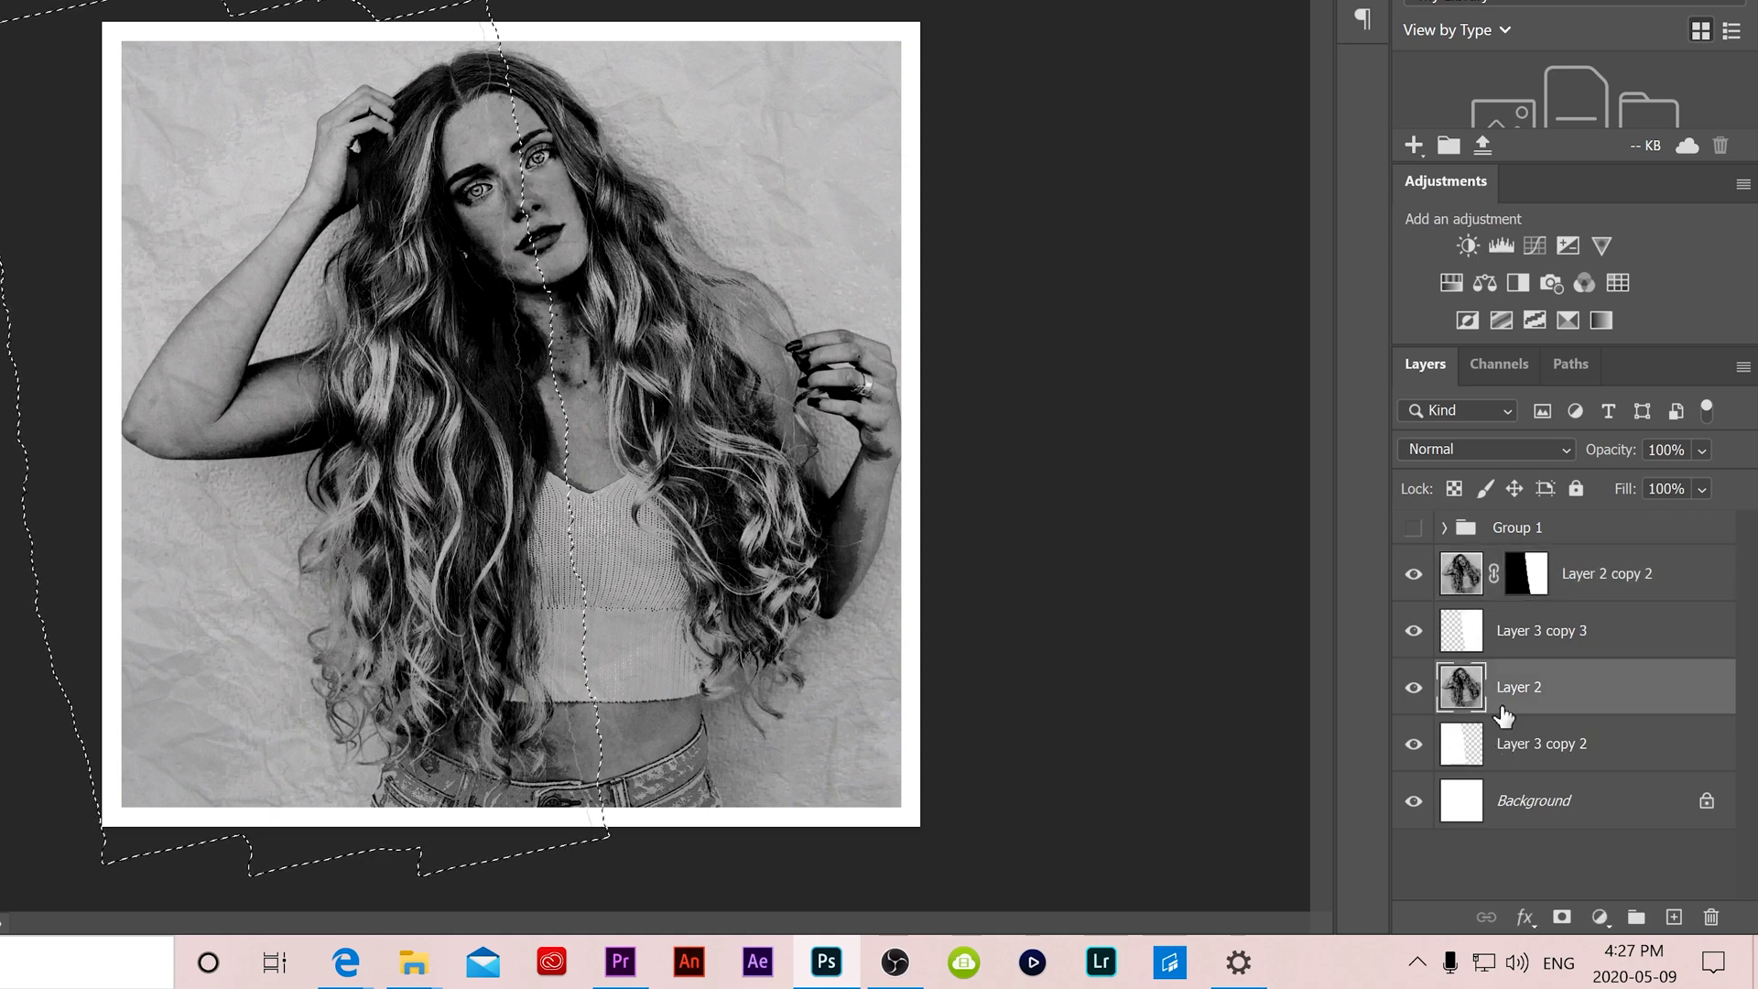
{"action": "left_click", "coordinate": [1562, 919]}
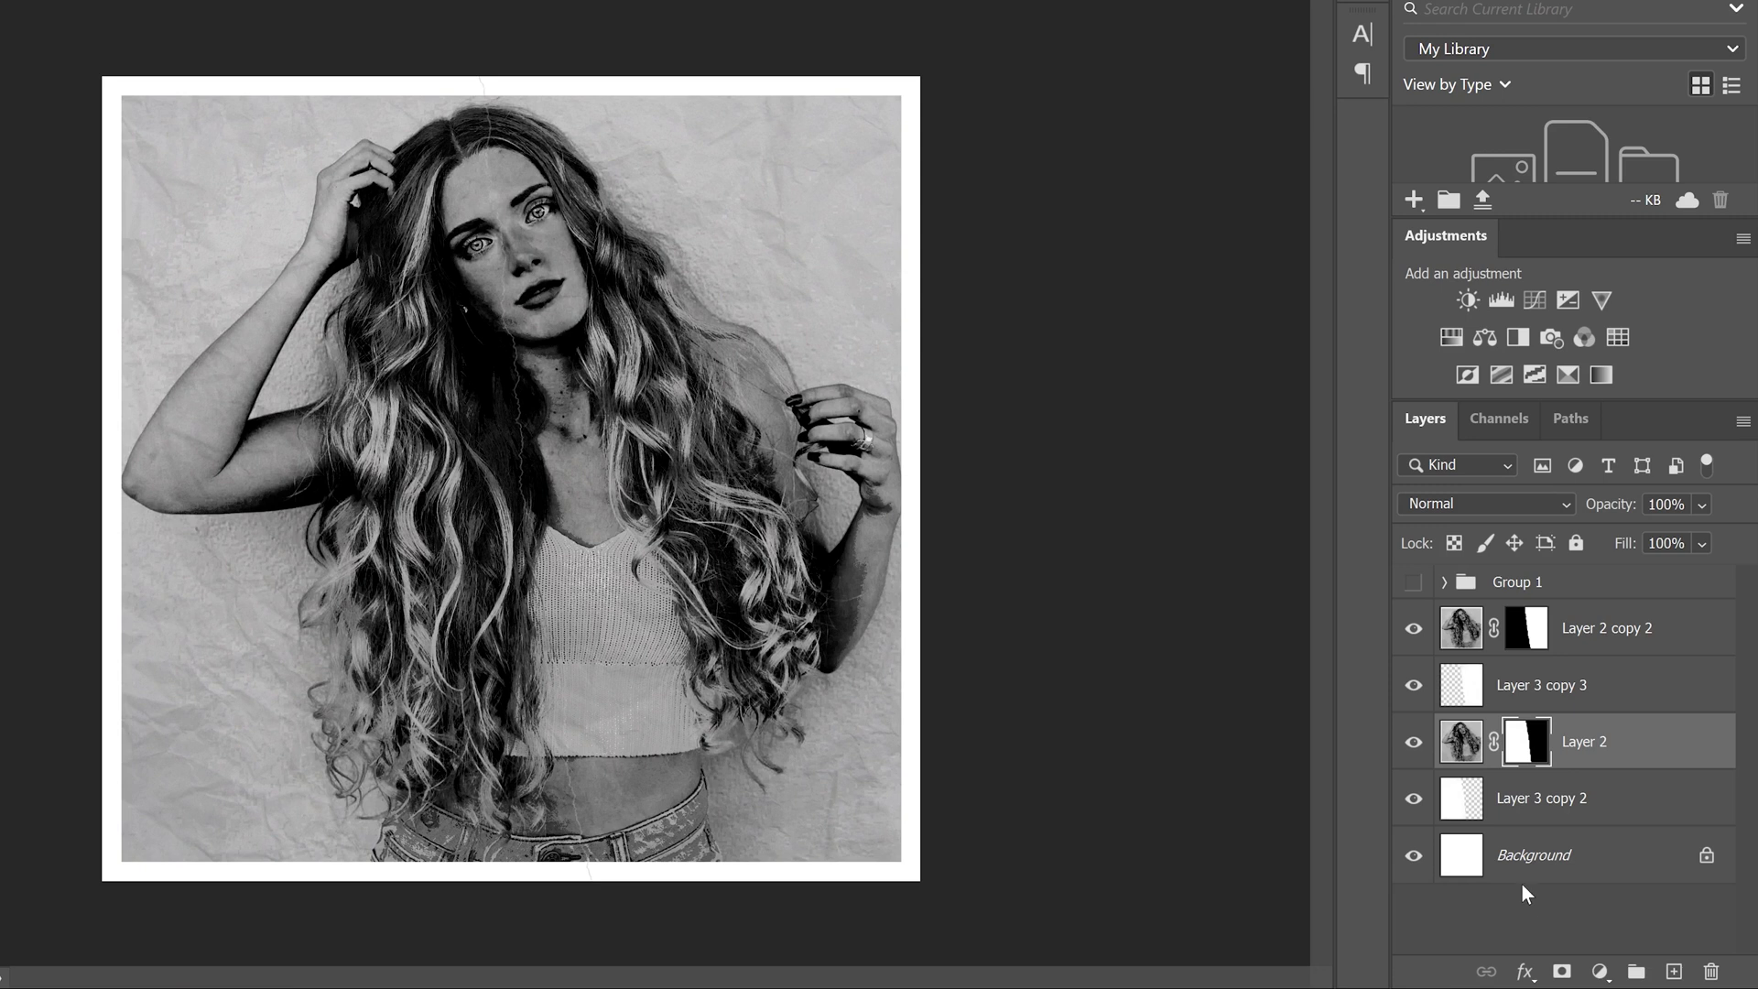
Shift the top portrait image slightly right and the lower one slightly left to expose a white paper edge along the tear.
{"action": "left_click", "coordinate": [1465, 633]}
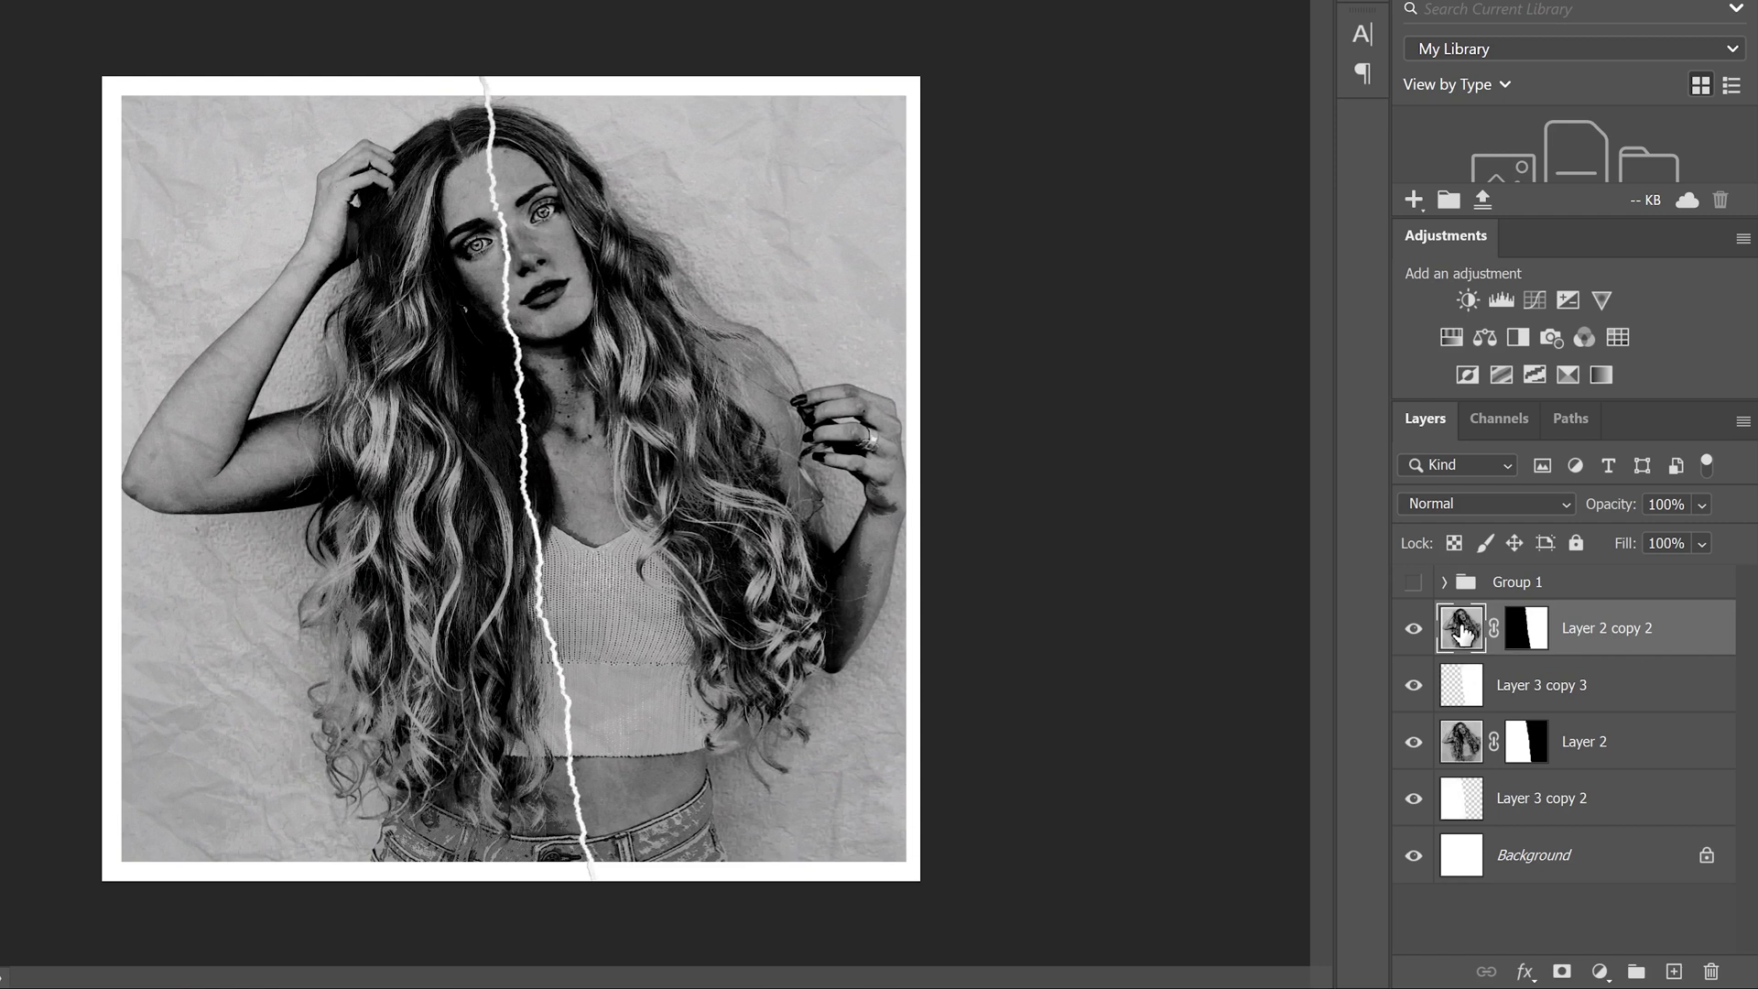
{"action": "left_click", "coordinate": [1464, 744]}
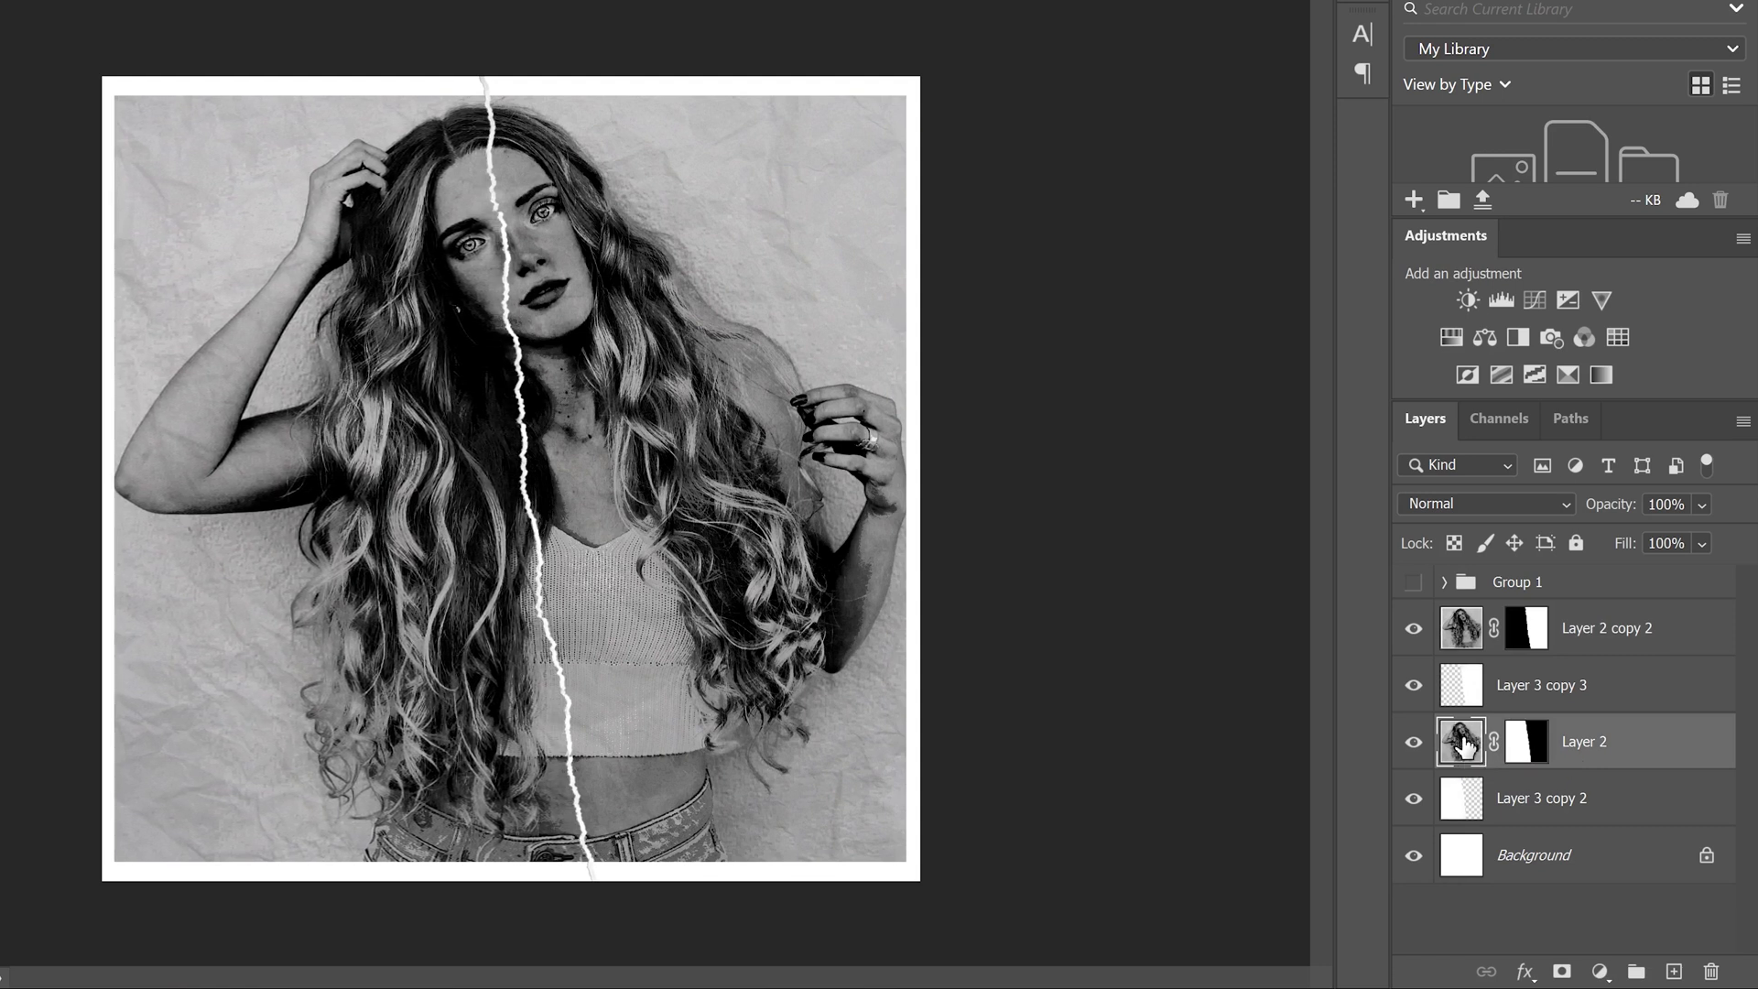
Merge the masked portrait Layer 2 copy 2 with its right paper half, Layer 3 copy 3.
{"action": "left_click", "coordinate": [1575, 640]}
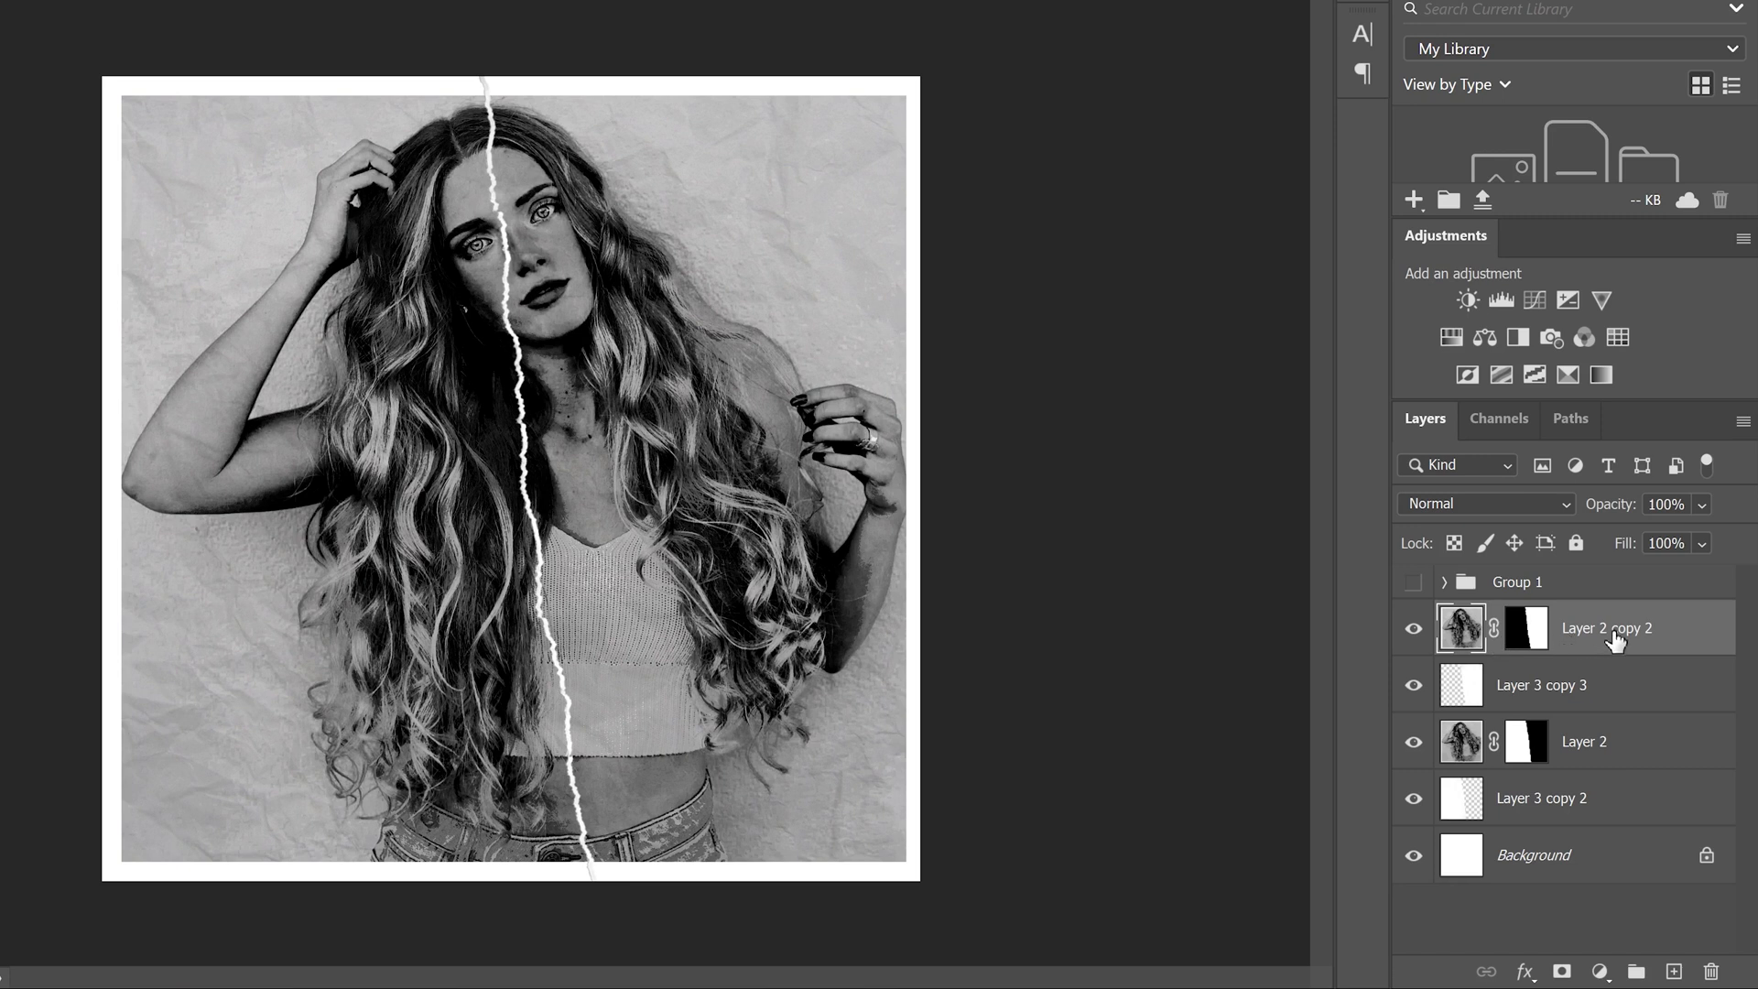
{"action": "left_click", "coordinate": [1569, 689], "text": "shift"}
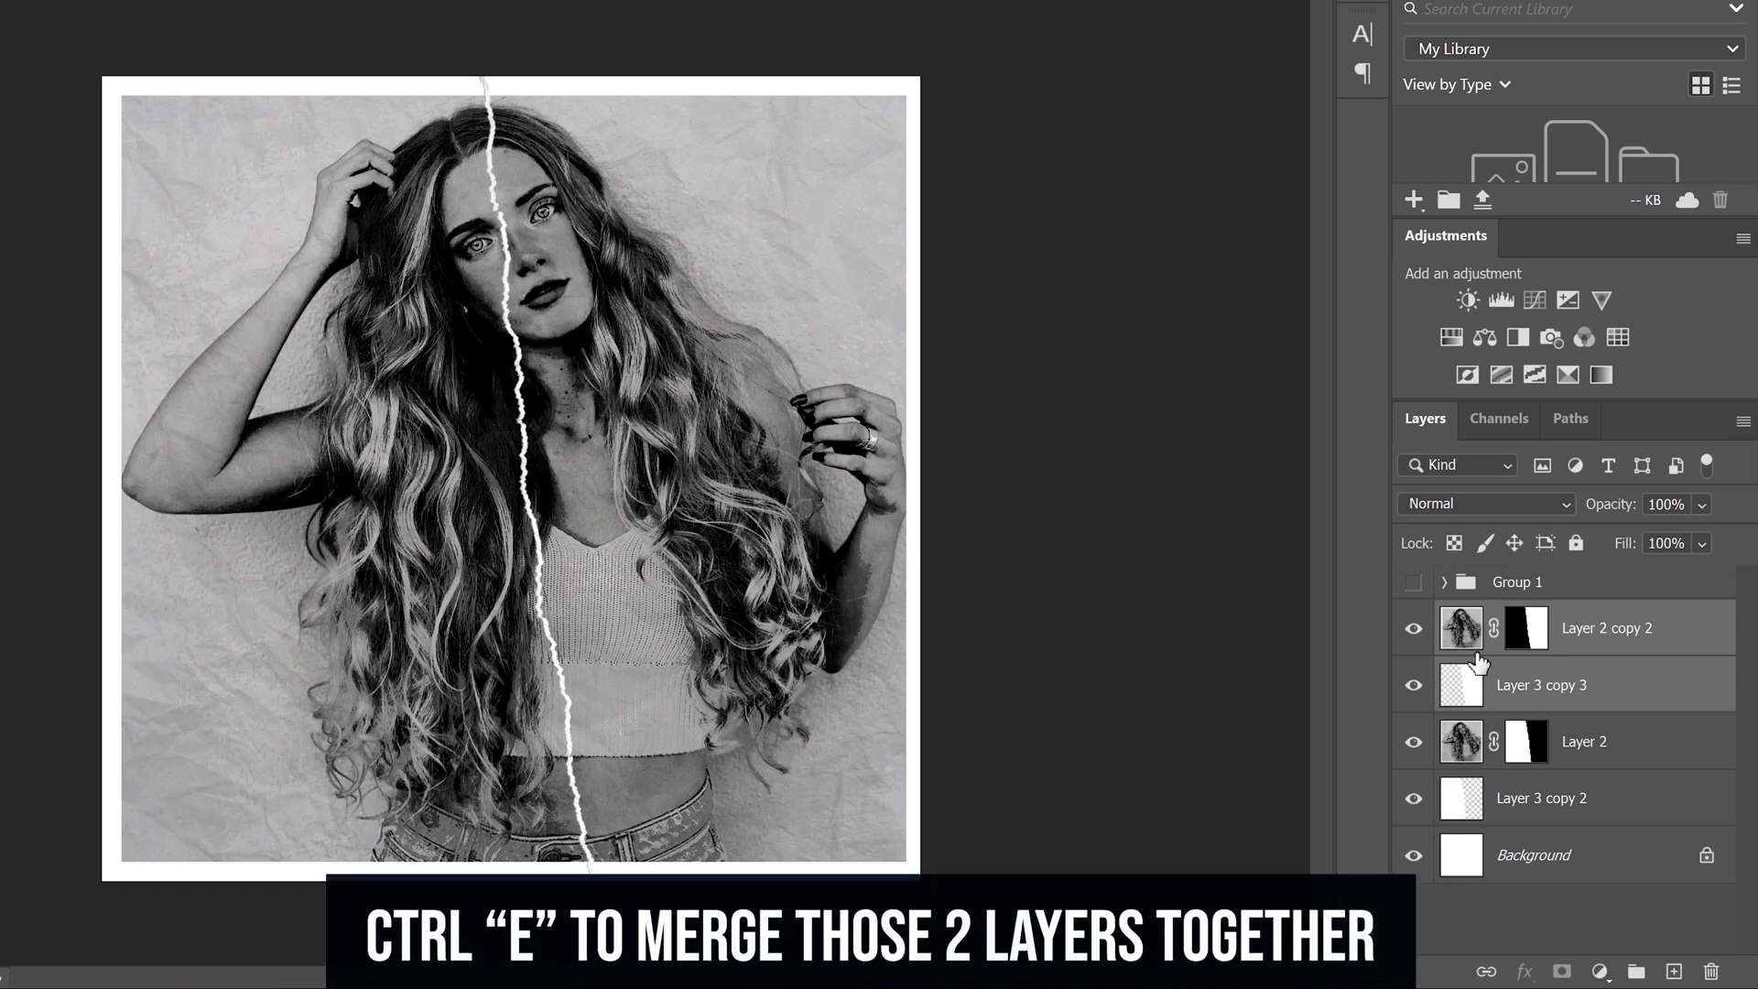
{"action": "key", "text": "ctrl+e"}
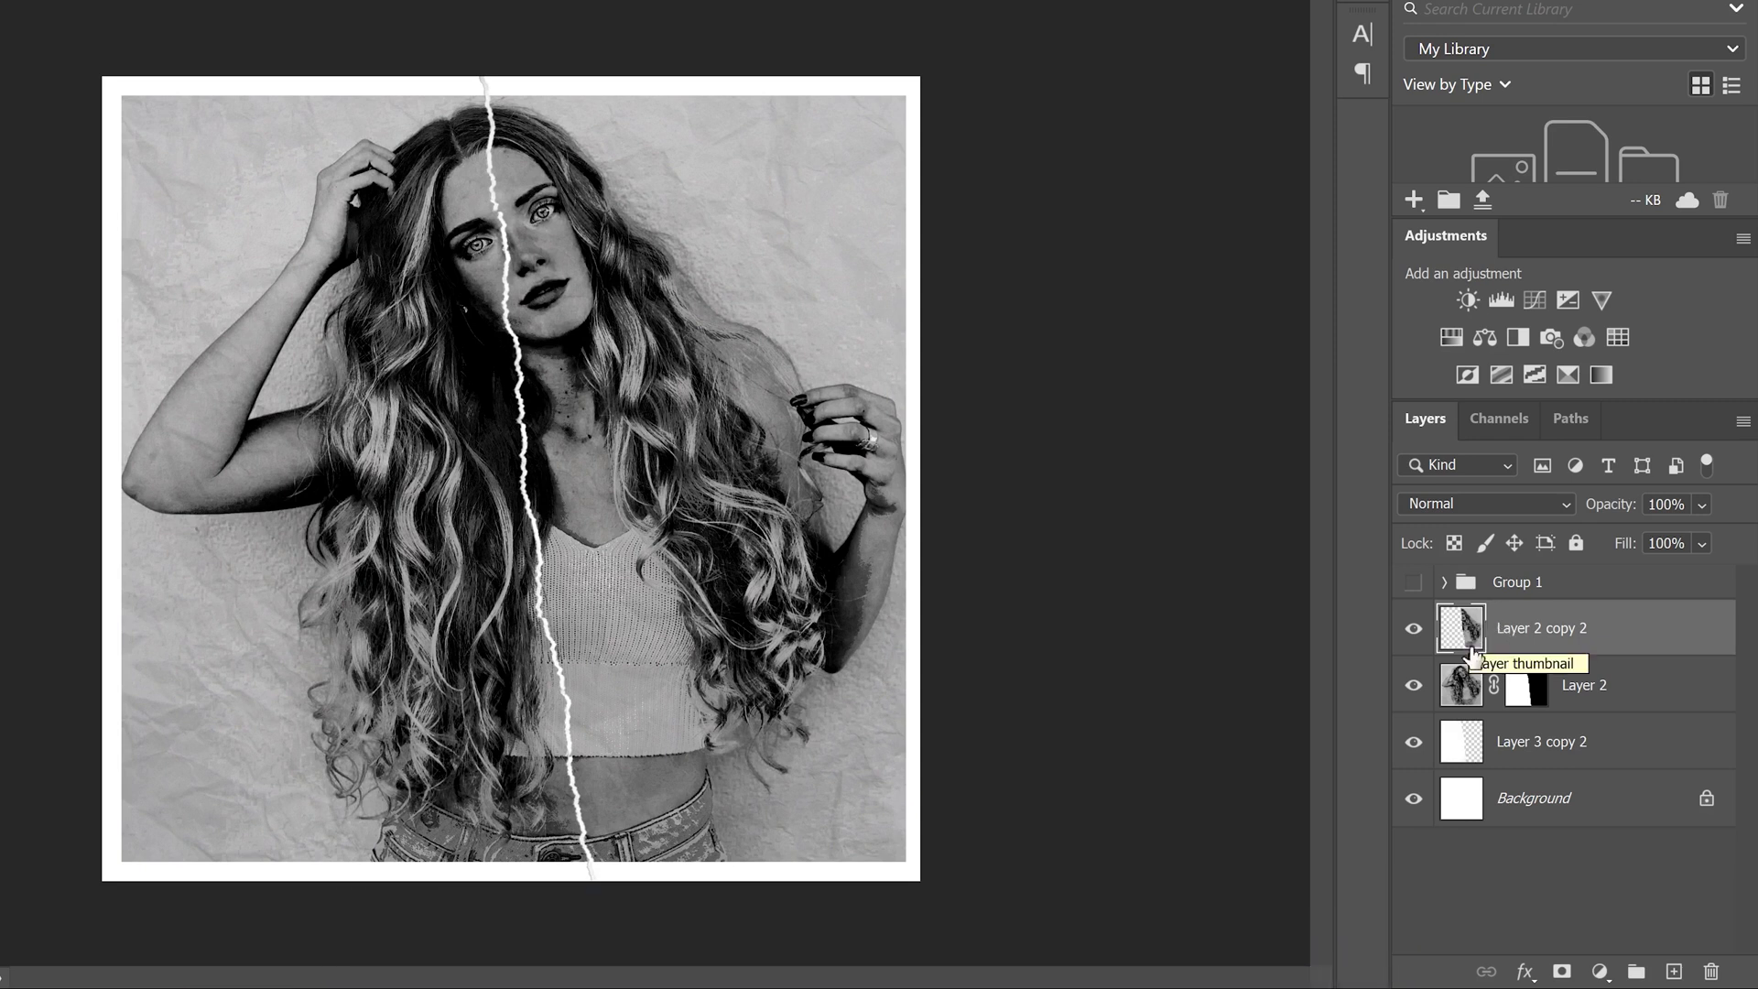
Hide the merged right half and the Background, and merge Layer 2 with its left paper half, Layer 3 copy 2.
{"action": "left_click", "coordinate": [1414, 631]}
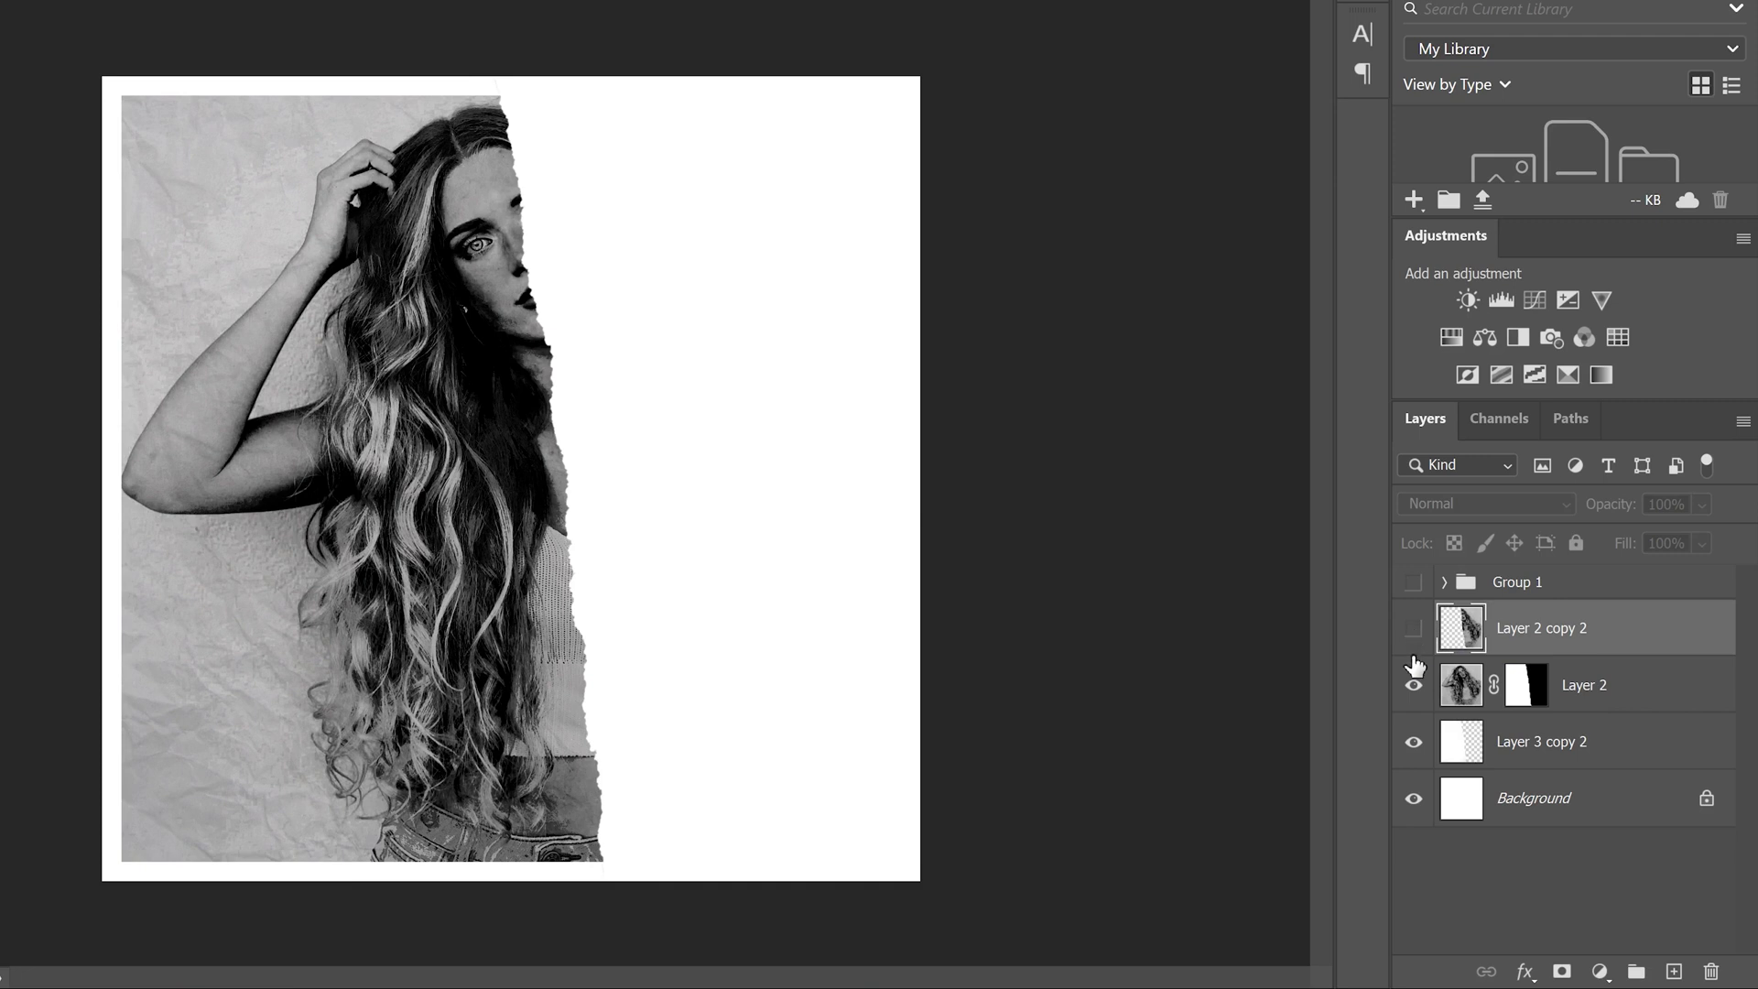
{"action": "left_click", "coordinate": [1413, 803]}
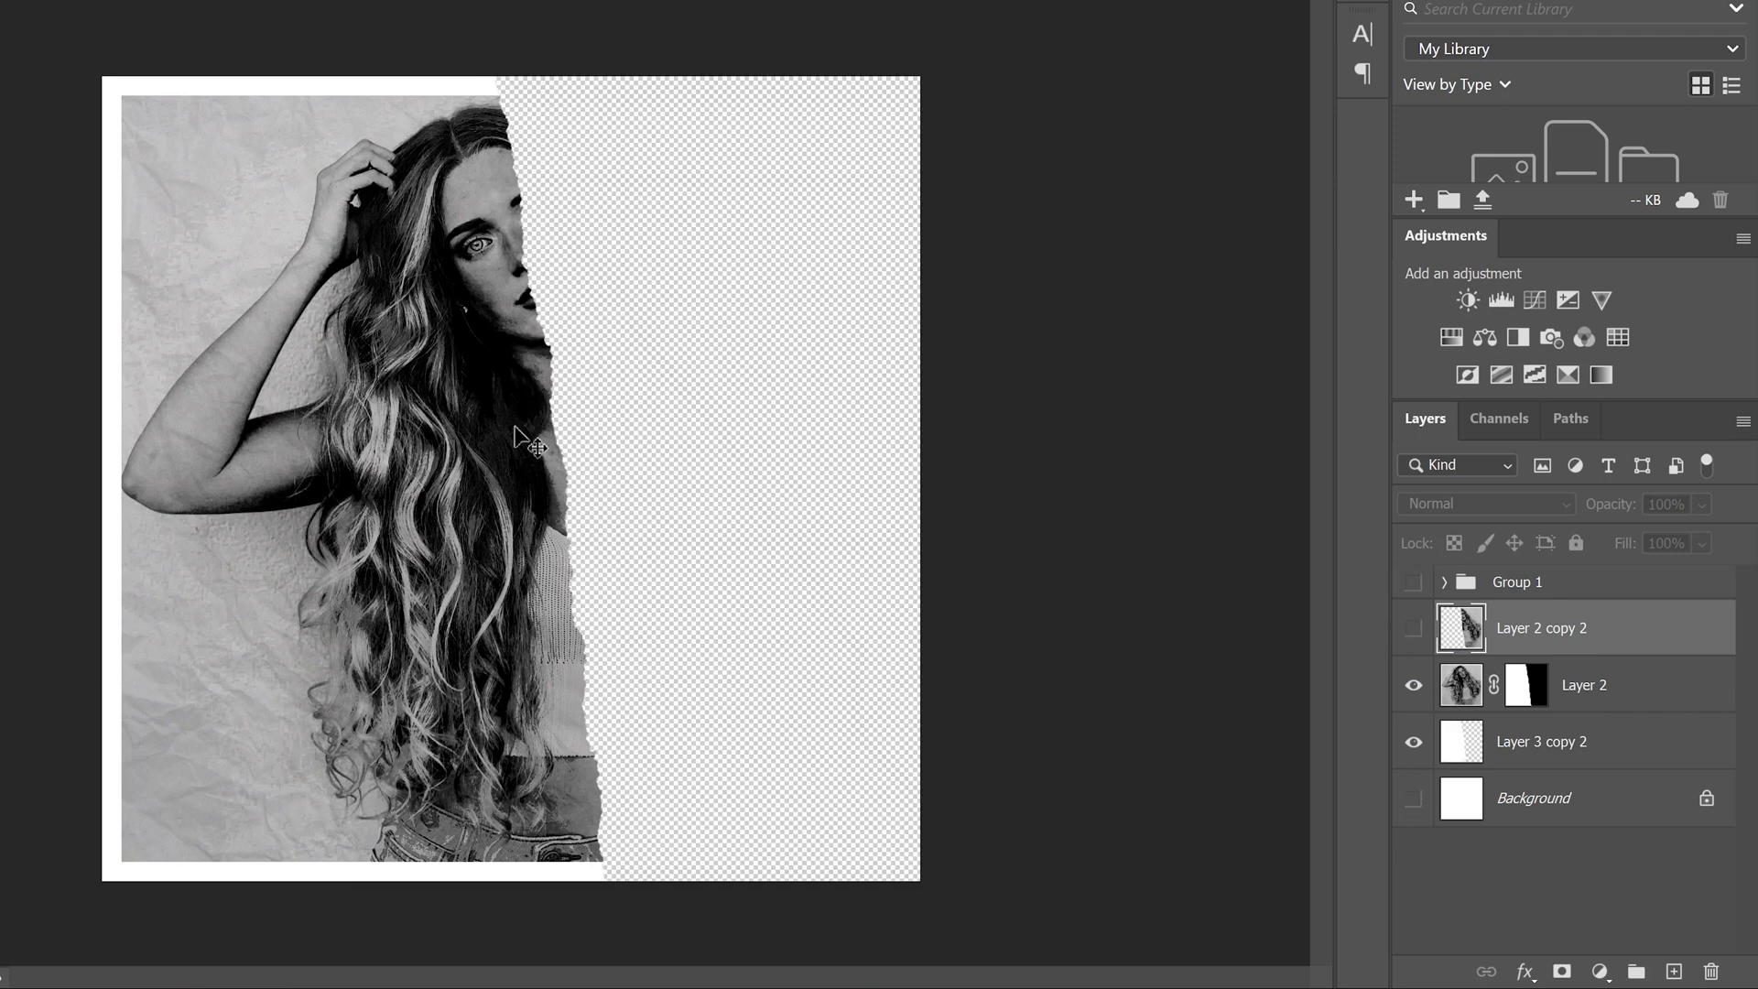
{"action": "left_click", "coordinate": [1461, 693]}
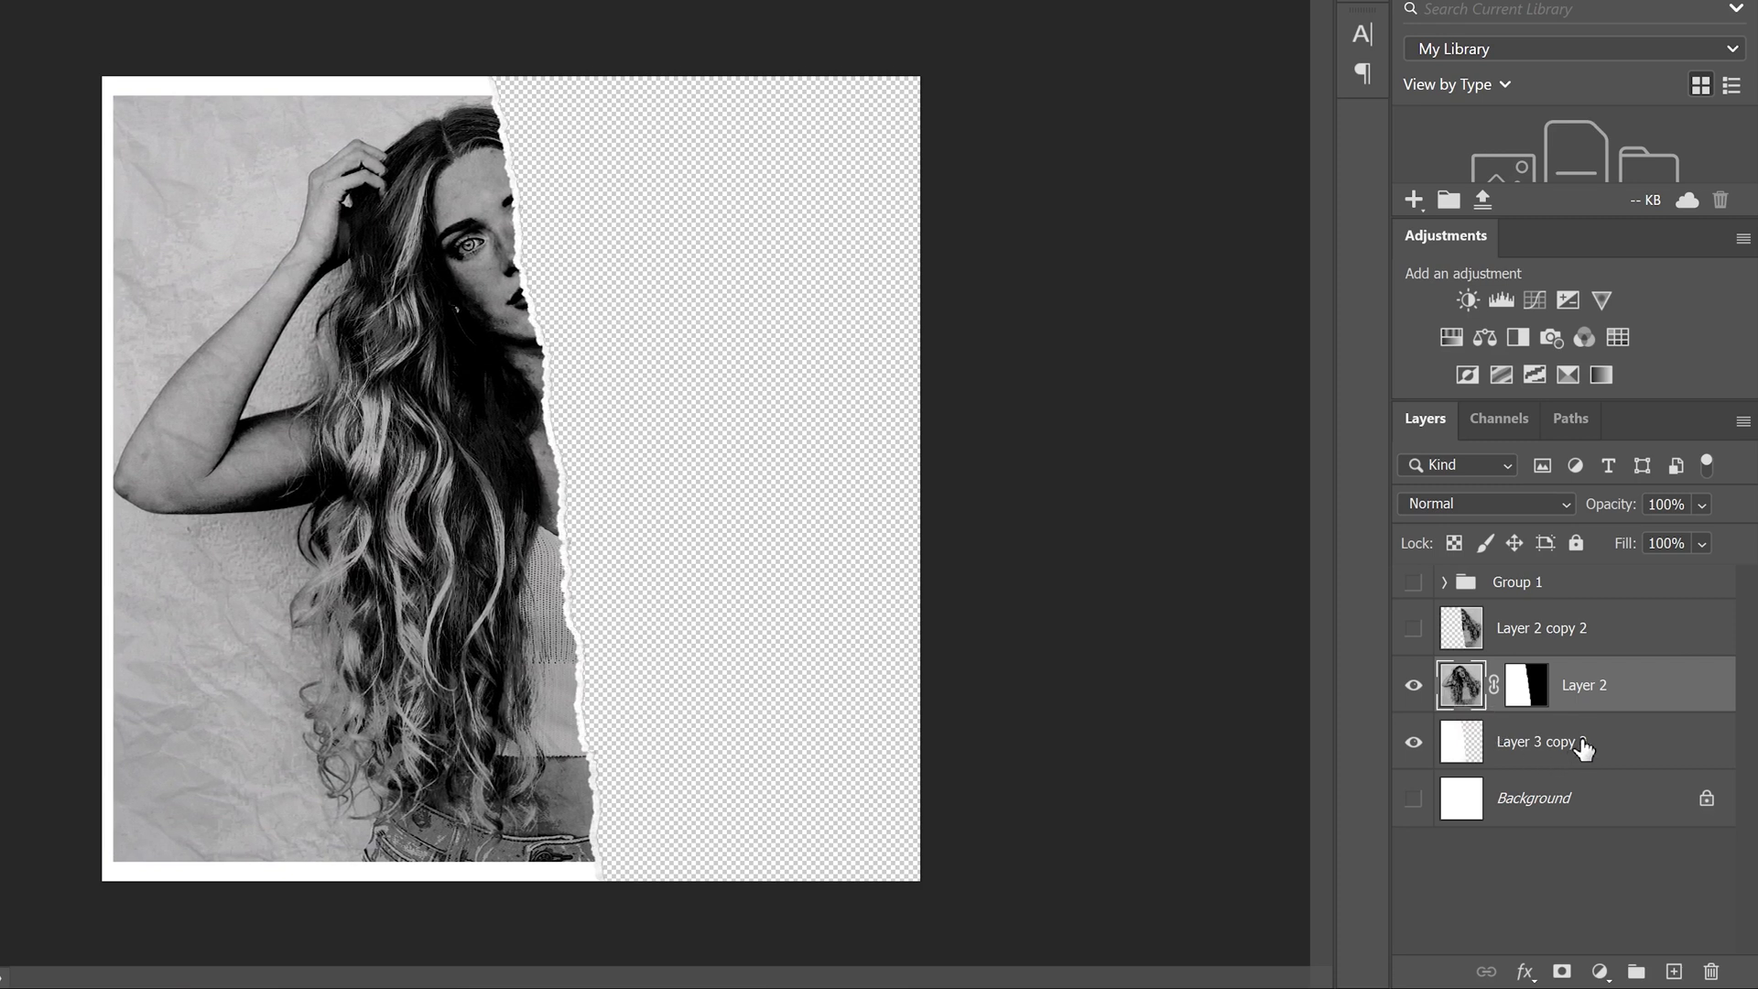
{"action": "left_click", "coordinate": [1549, 748], "text": "shift"}
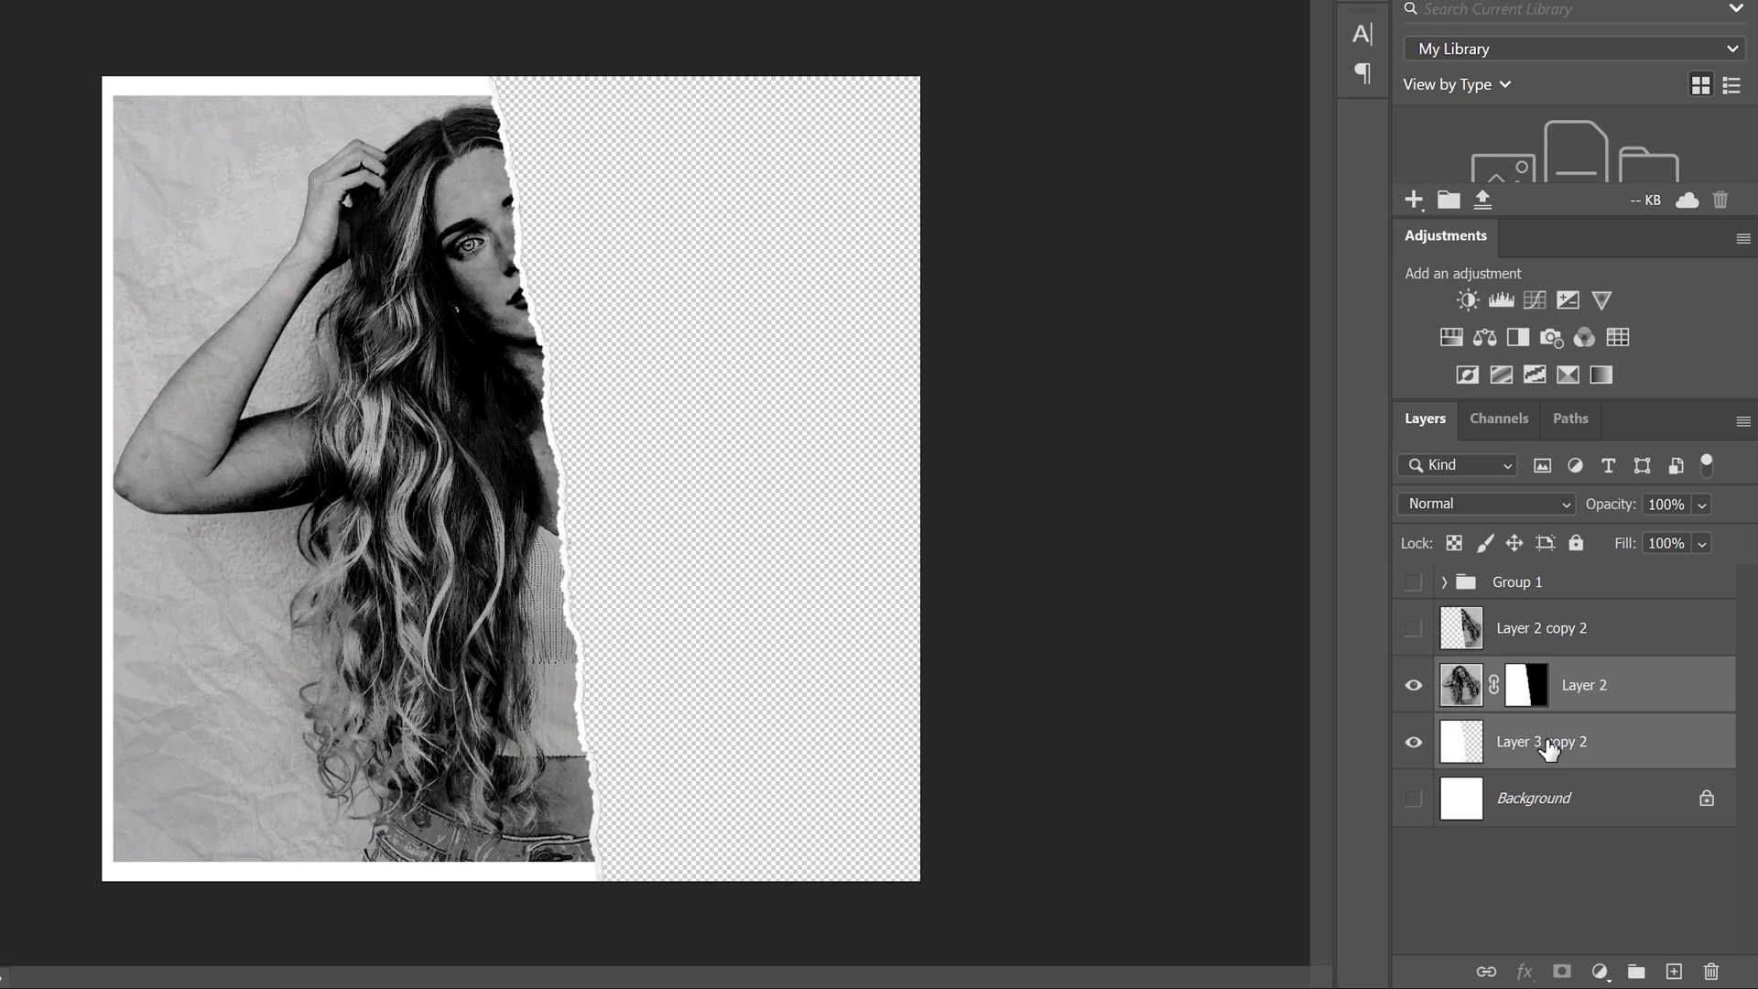
{"action": "key", "text": "ctrl+e"}
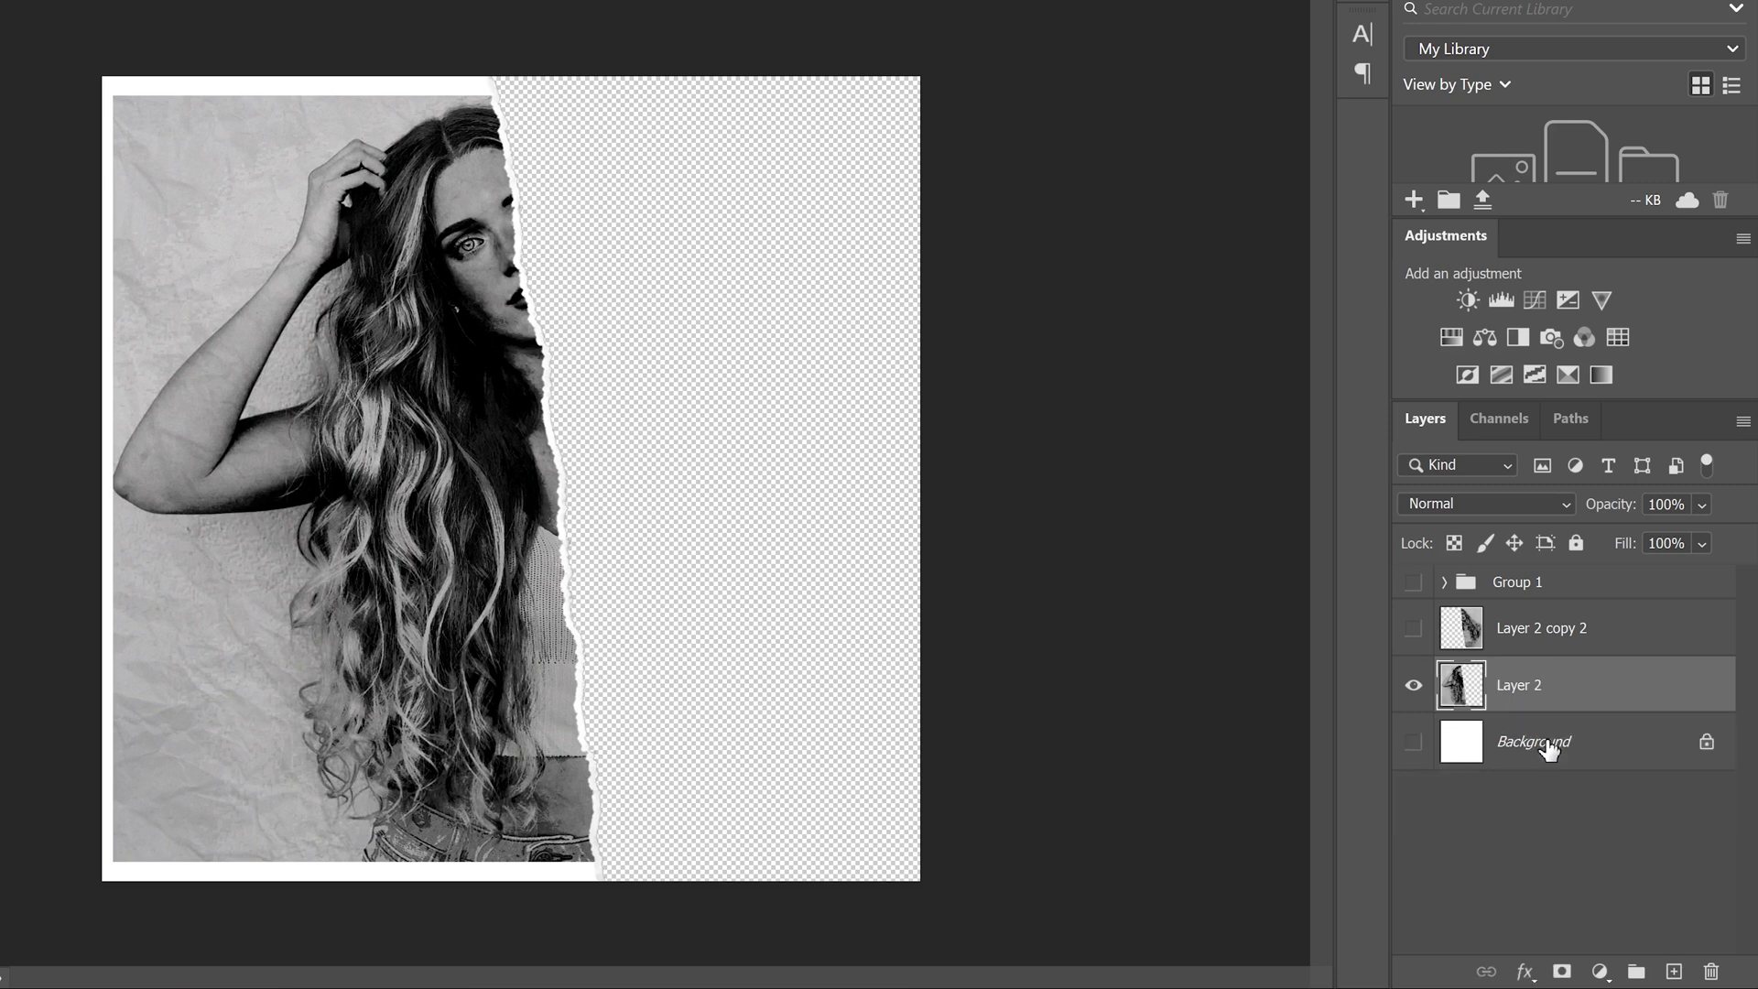
Show the merged right half, Layer 2 copy 2, and nudge it slightly left to even out its white border.
{"action": "left_click", "coordinate": [1413, 628]}
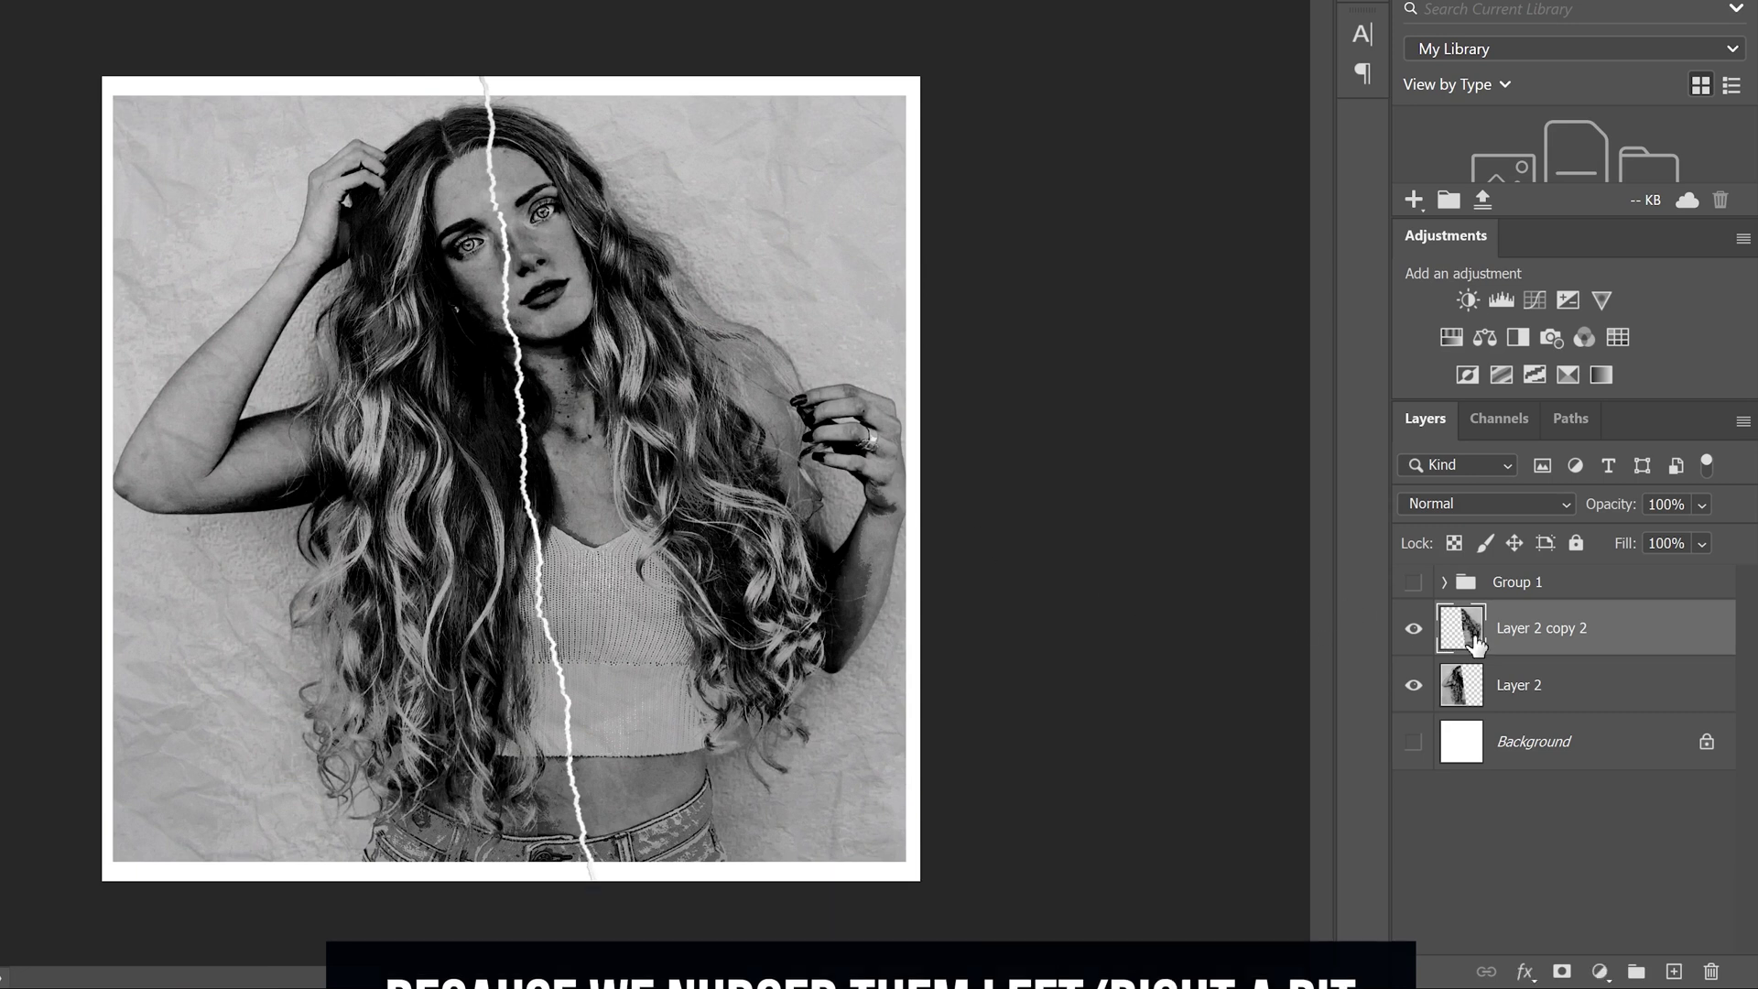
{"action": "key", "text": "Left"}
{"action": "key", "text": "Left"}
{"action": "key", "text": "Left"}
{"action": "key", "text": "Left"}
{"action": "key", "text": "Left"}
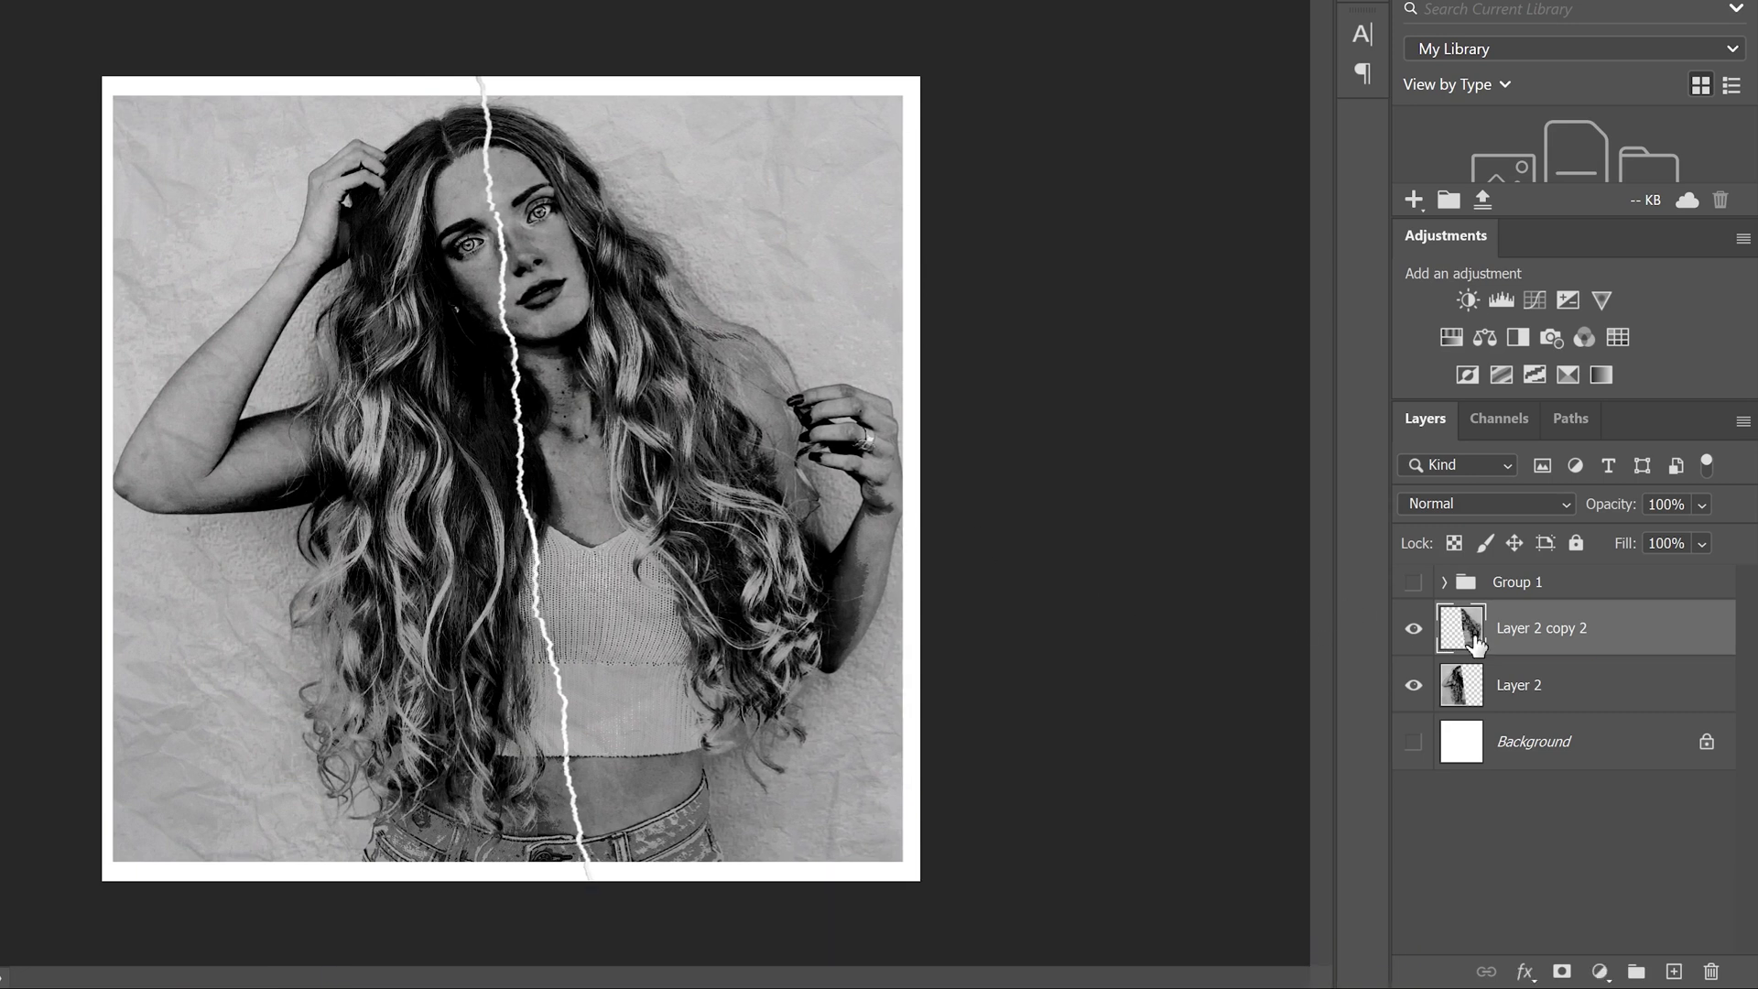
{"action": "key", "text": "Left"}
{"action": "key", "text": "Left"}
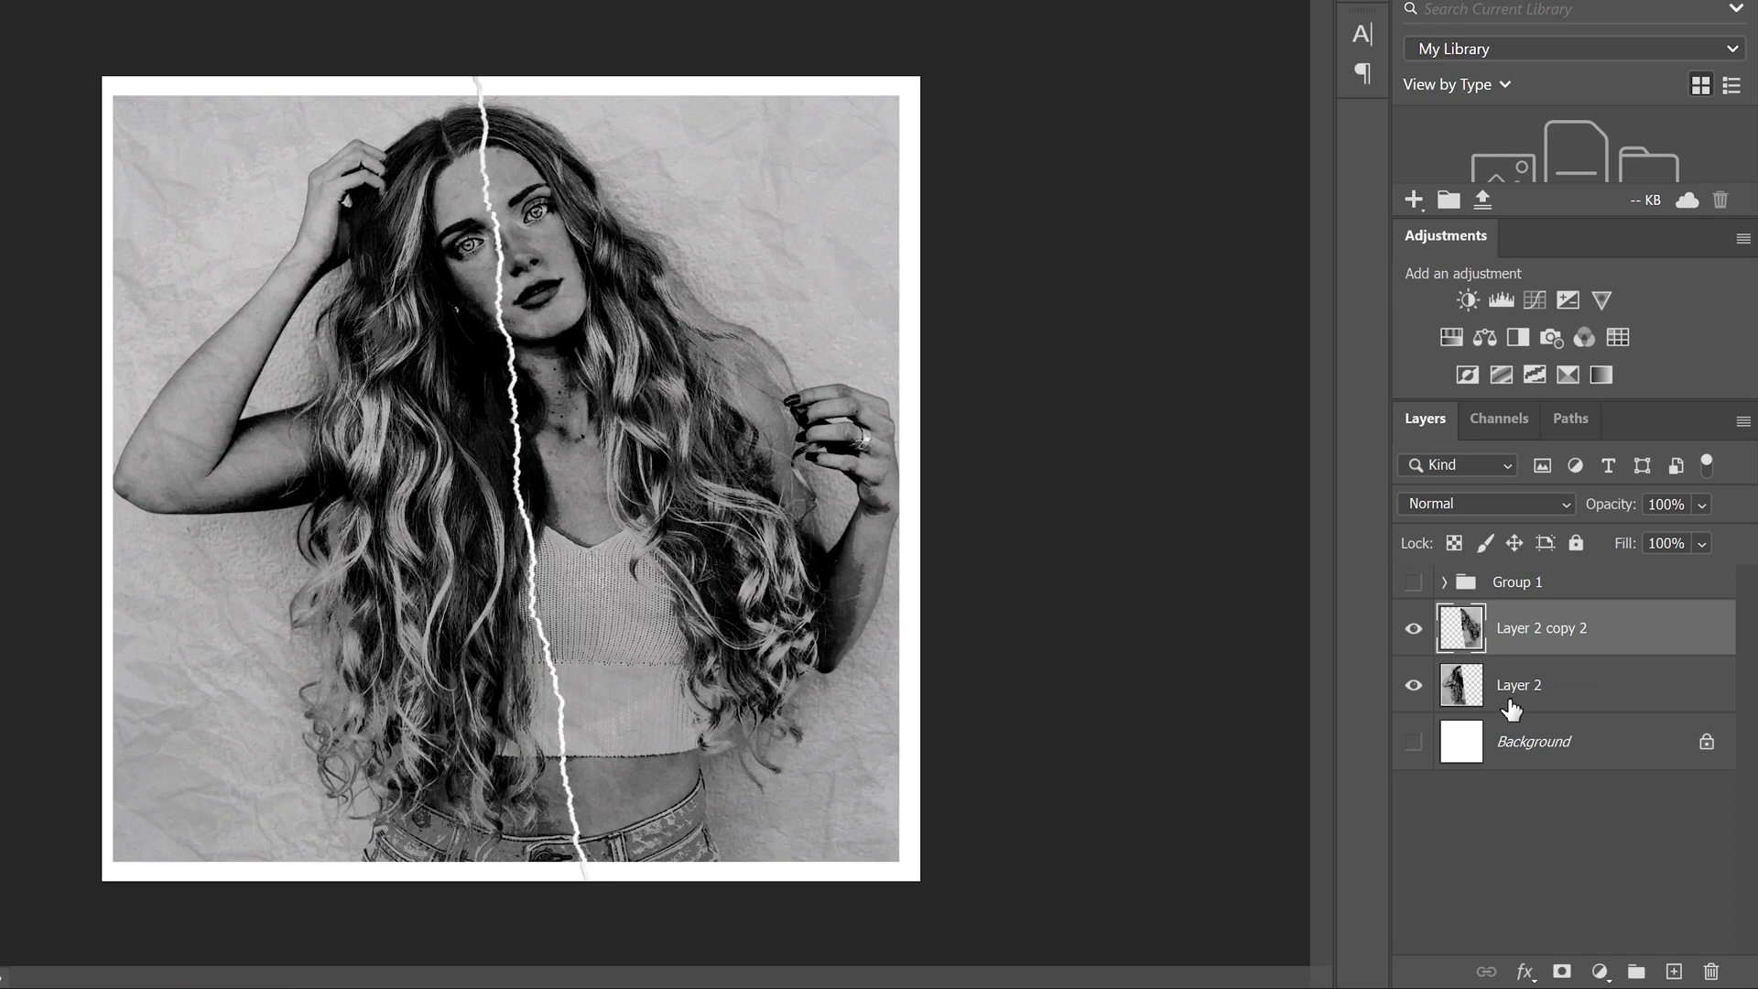
Nudge the merged left half, Layer 2, slightly right to even out its white border.
{"action": "left_click", "coordinate": [1452, 691]}
{"action": "key", "text": "Right"}
{"action": "key", "text": "Right"}
{"action": "key", "text": "Right"}
{"action": "key", "text": "Right"}
{"action": "key", "text": "Right"}
{"action": "key", "text": "Right"}
{"action": "key", "text": "Right"}
{"action": "key", "text": "Right"}
{"action": "key", "text": "Right"}
{"action": "key", "text": "Right"}
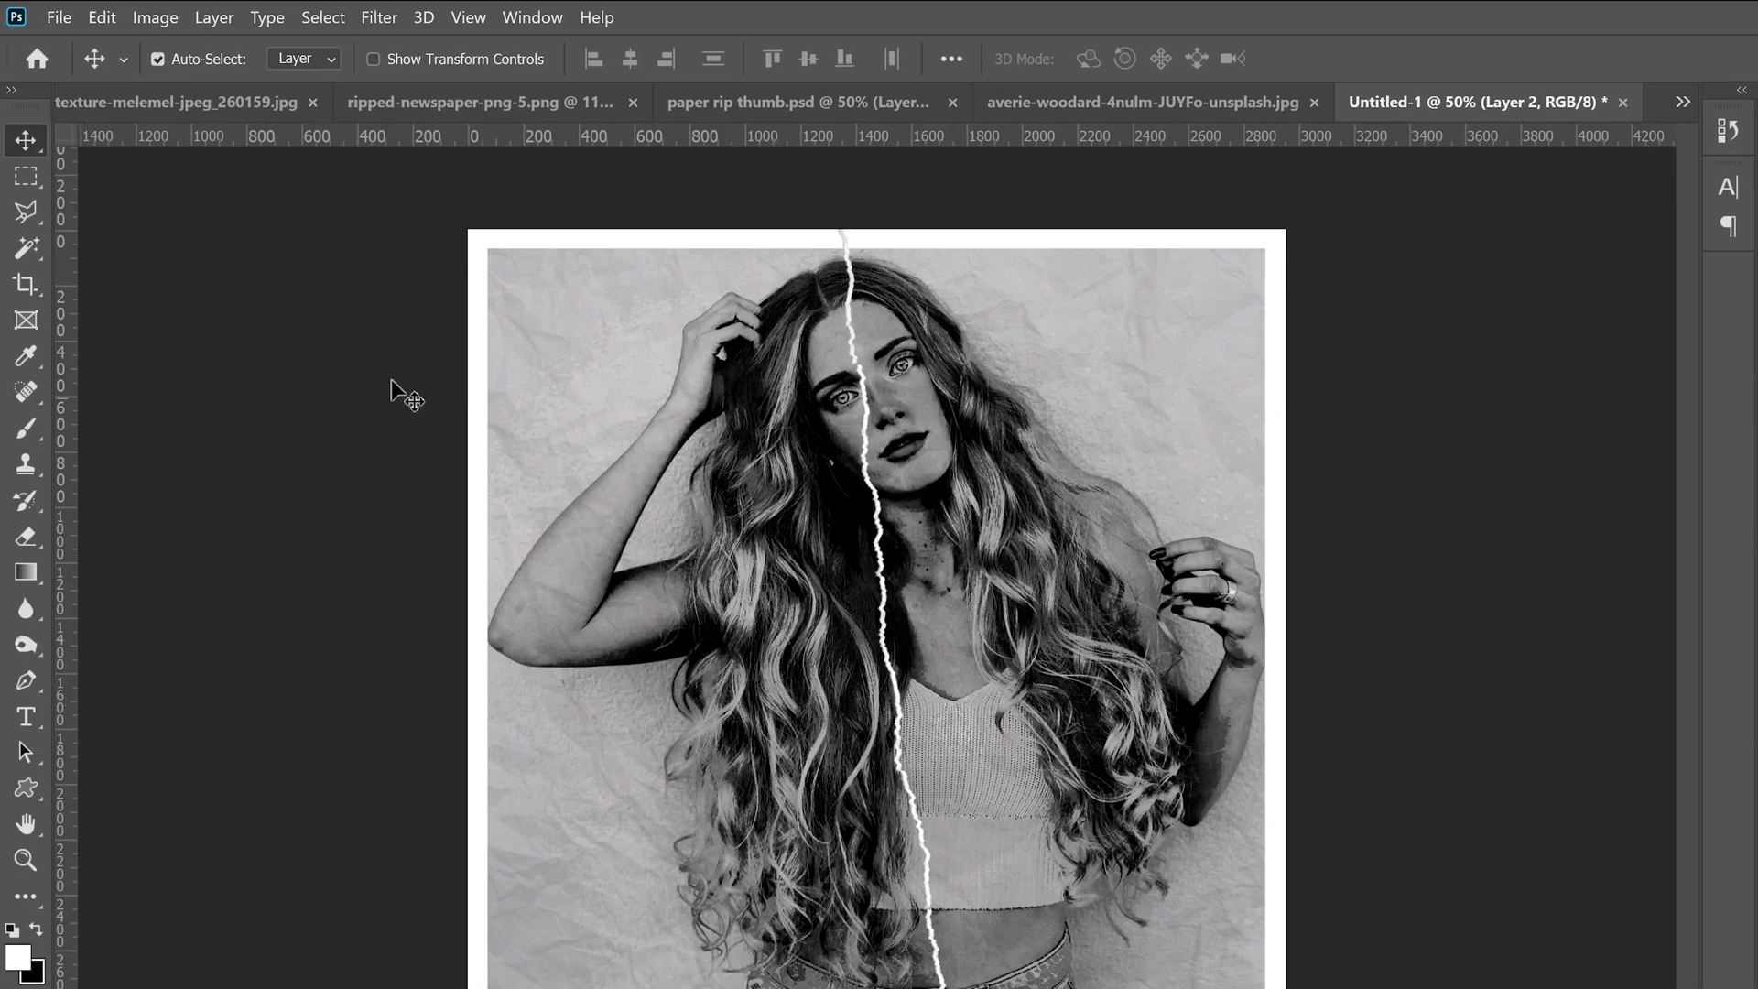
Select the whole canvas with the Rectangular Marquee and crop the image to it with Layer 2 copy 2 active.
{"action": "left_click", "coordinate": [27, 178]}
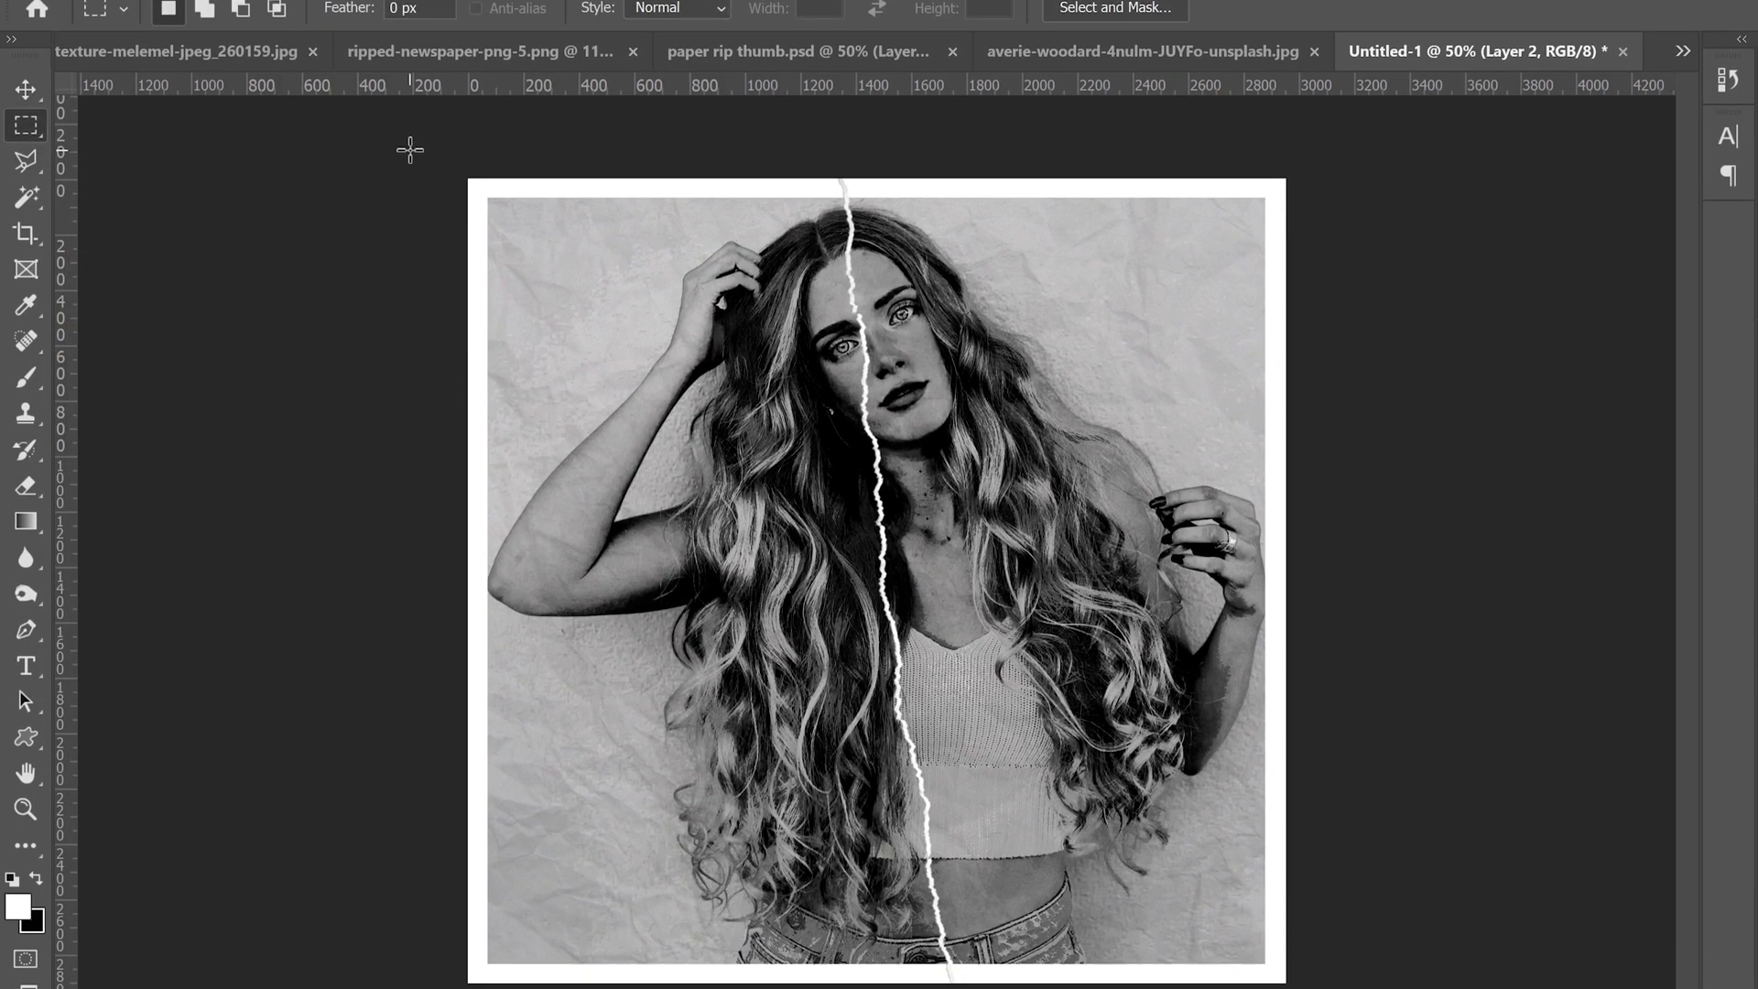
{"action": "left_click_drag", "start_coordinate": [408, 205], "coordinate": [1450, 541]}
{"action": "left_click_drag", "start_coordinate": [1450, 421], "coordinate": [1526, 958]}
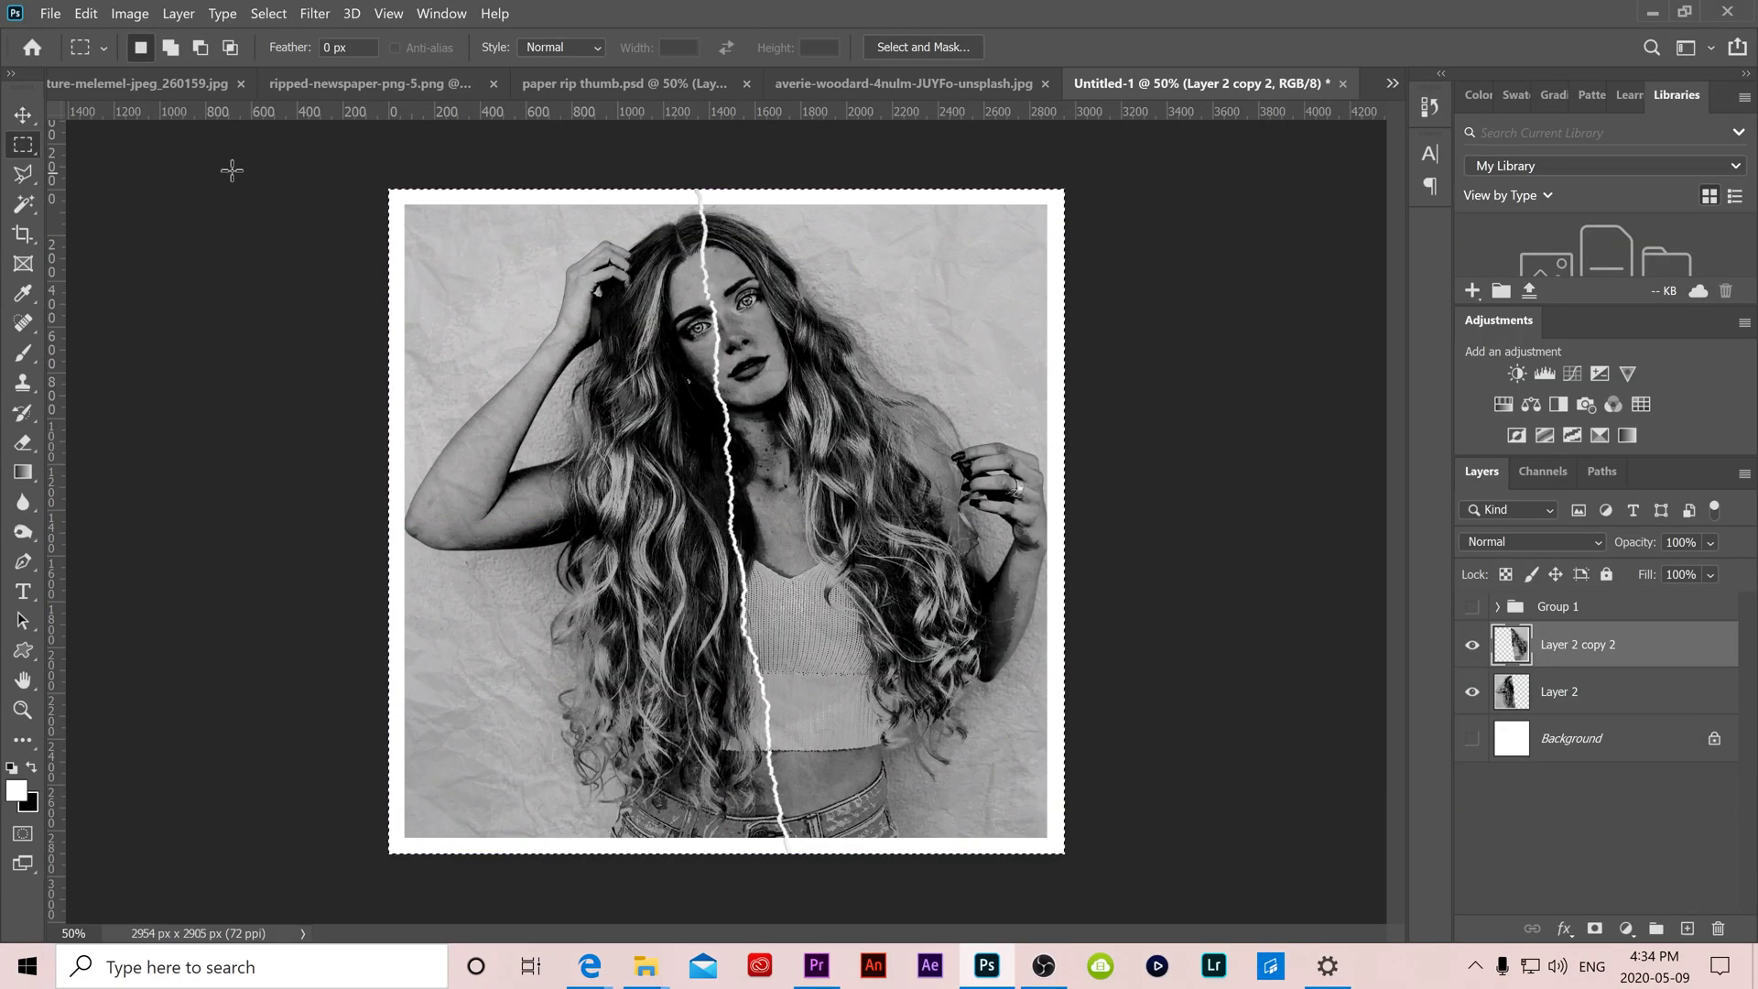
{"action": "left_click", "coordinate": [122, 15]}
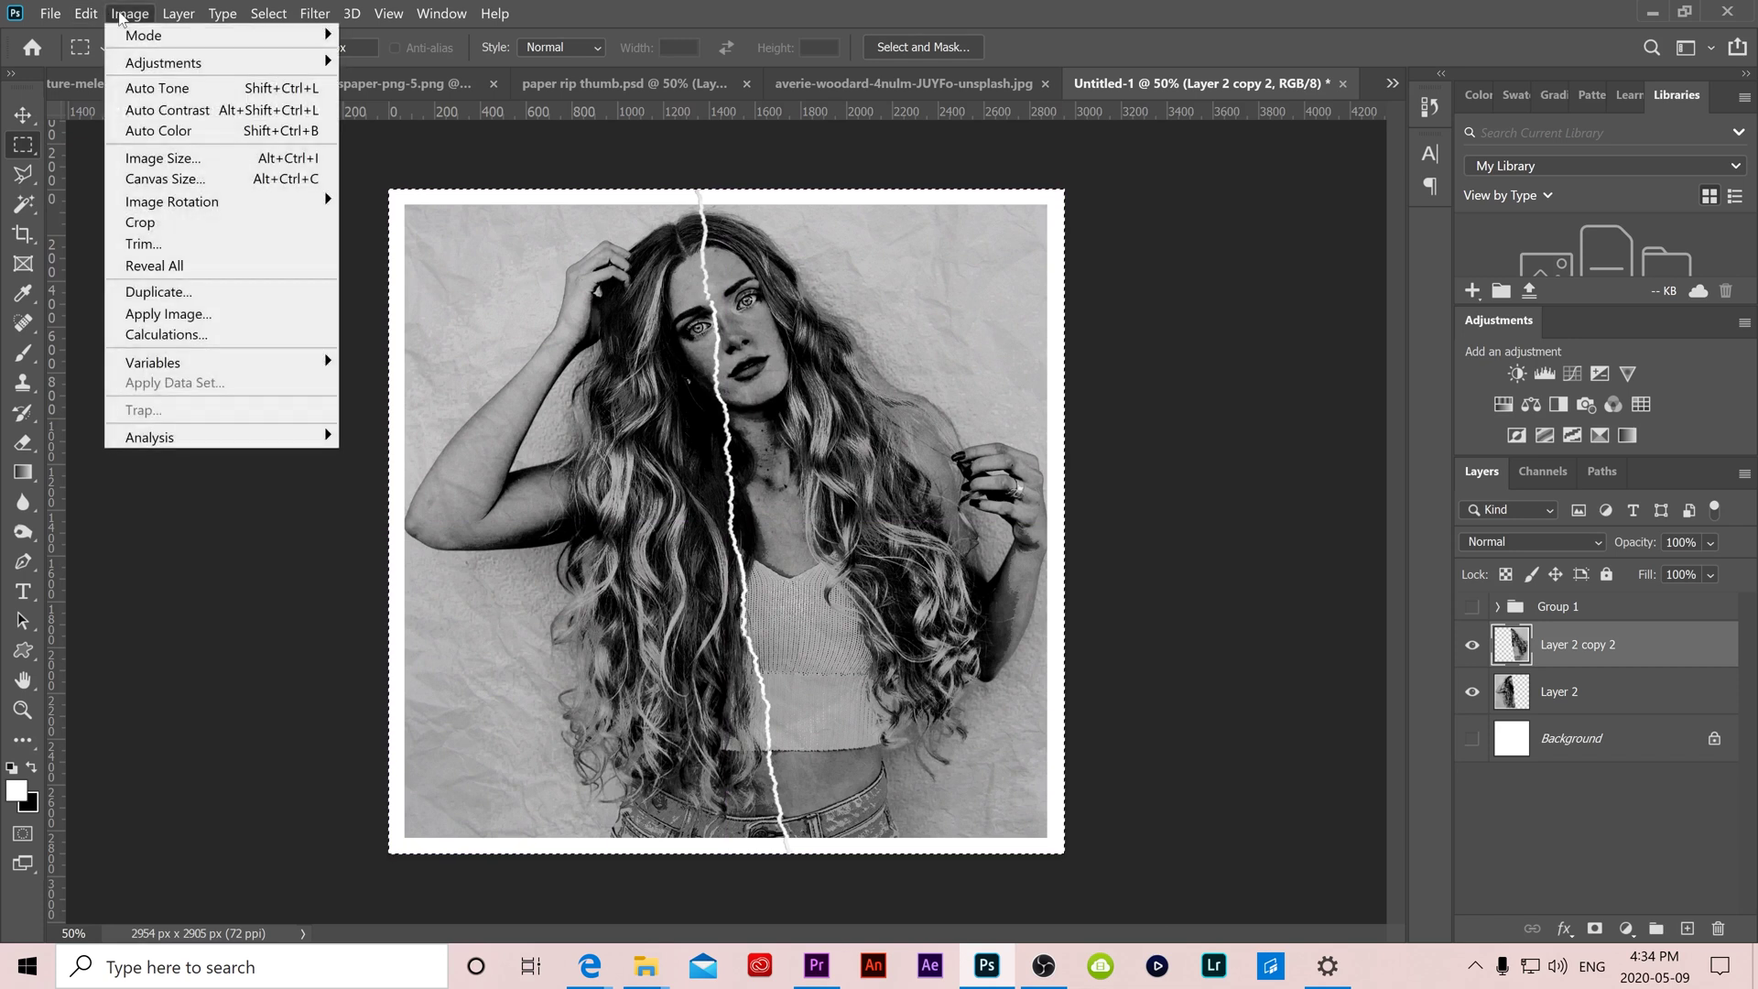
{"action": "left_click", "coordinate": [139, 223]}
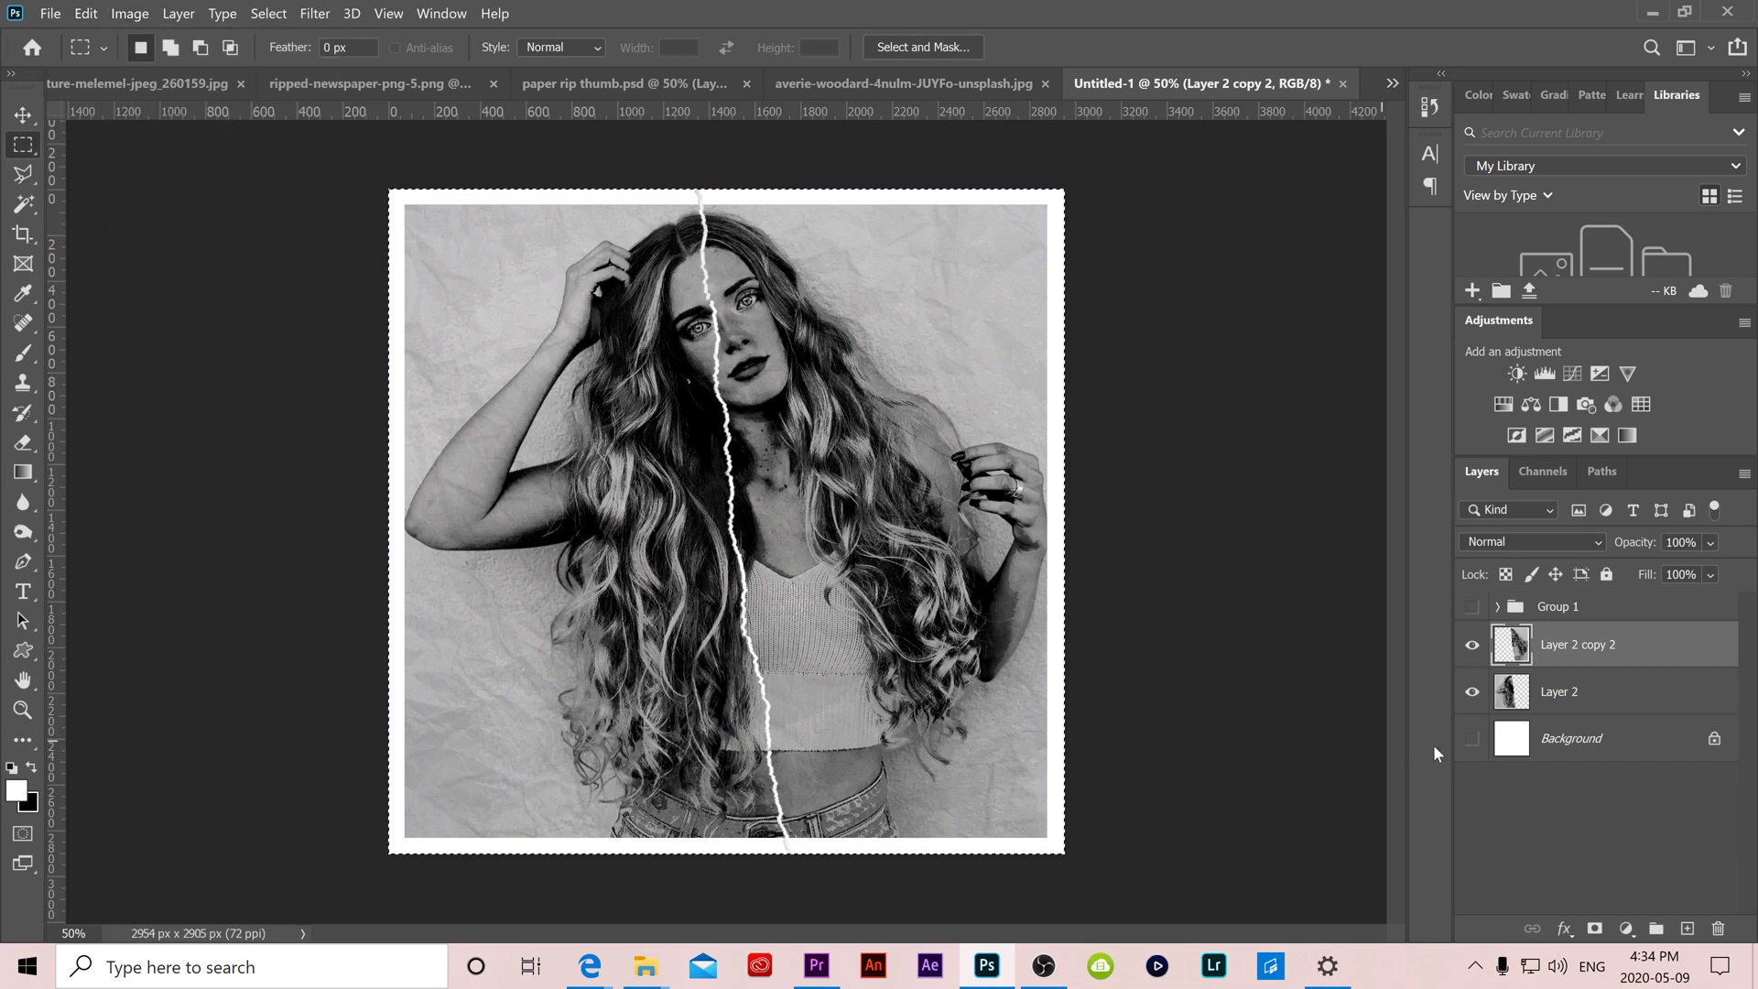
Crop to the same marquee selection with Layer 2 active, clear the selection and switch to the Move tool.
{"action": "left_click", "coordinate": [1509, 701]}
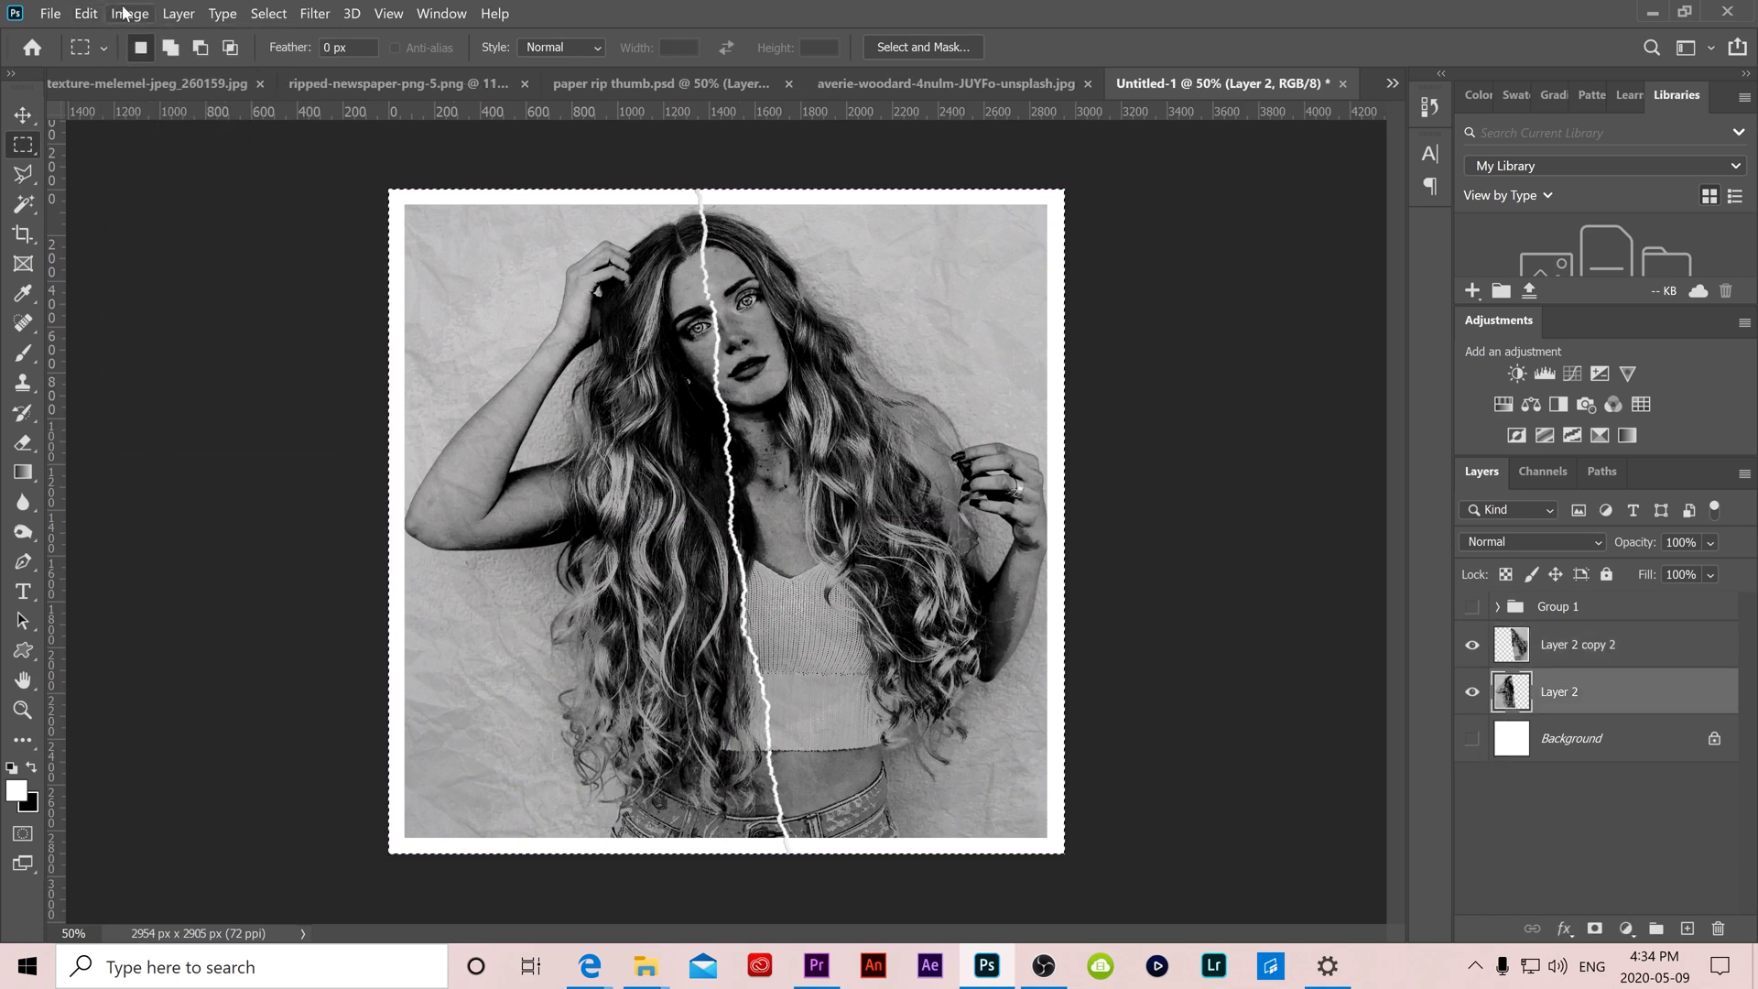
{"action": "left_click", "coordinate": [124, 13]}
{"action": "left_click", "coordinate": [151, 222]}
{"action": "left_click", "coordinate": [23, 114]}
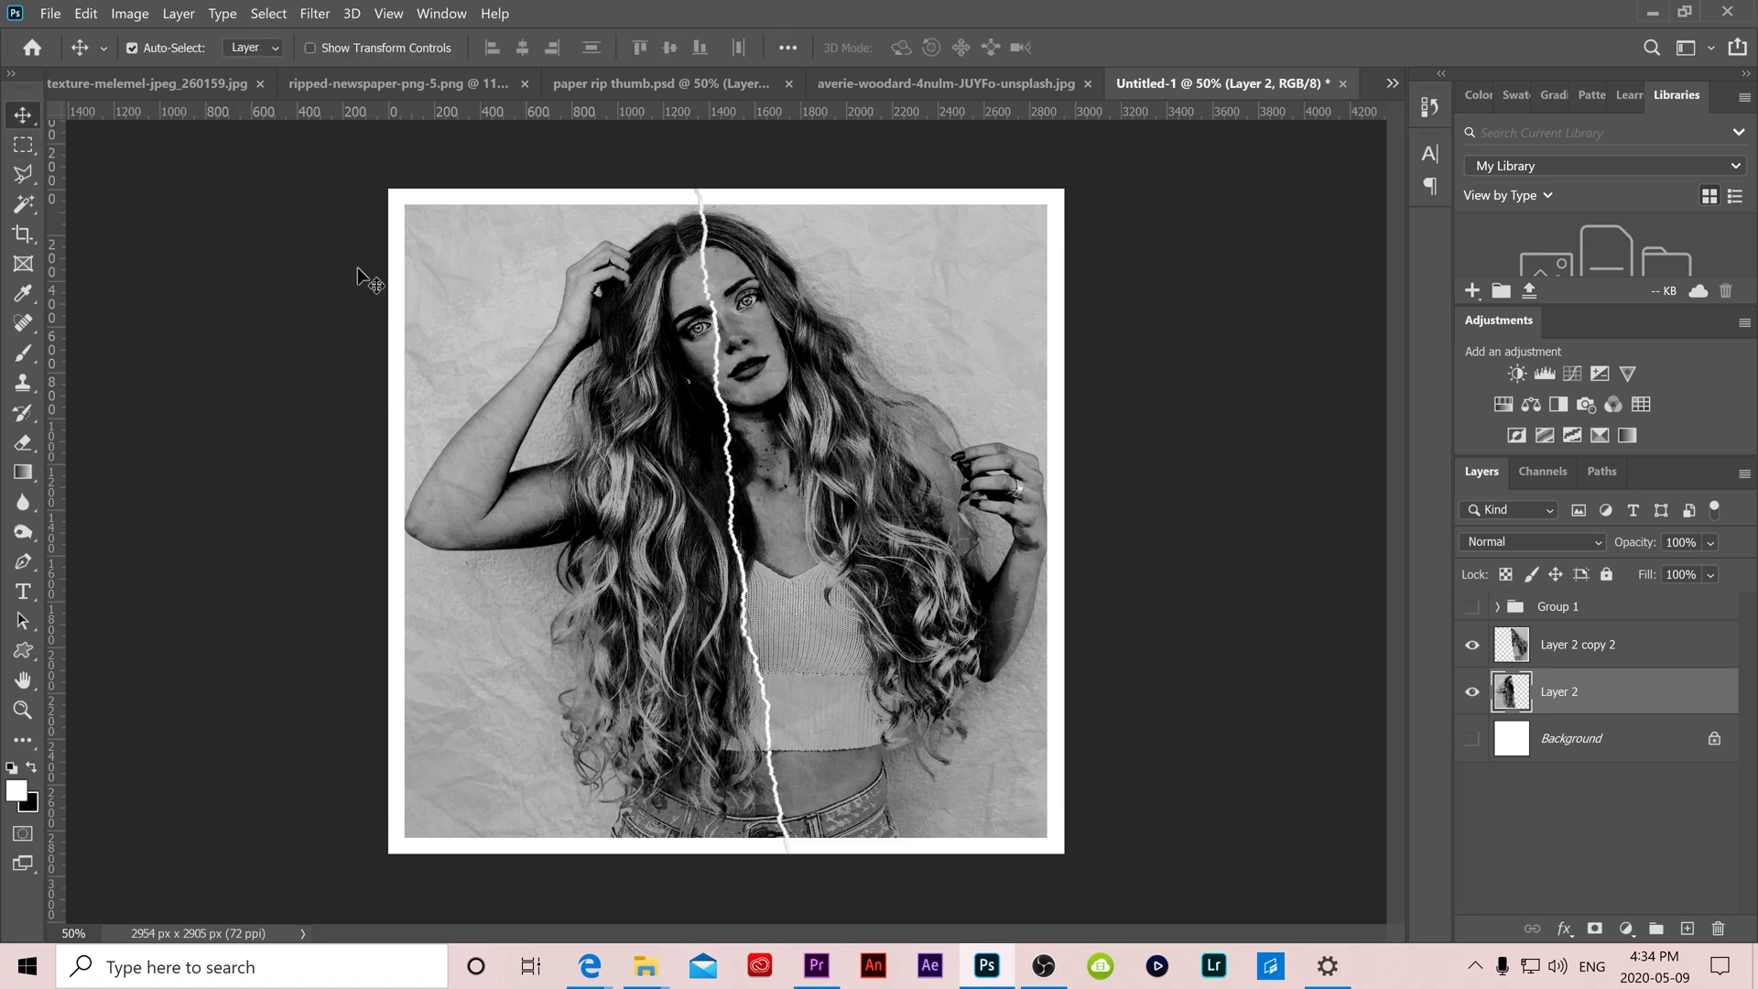
Copy both torn photo halves together into the averie-woodard colour photo document and clear the selection there.
{"action": "left_click", "coordinate": [1593, 650], "text": "ctrl"}
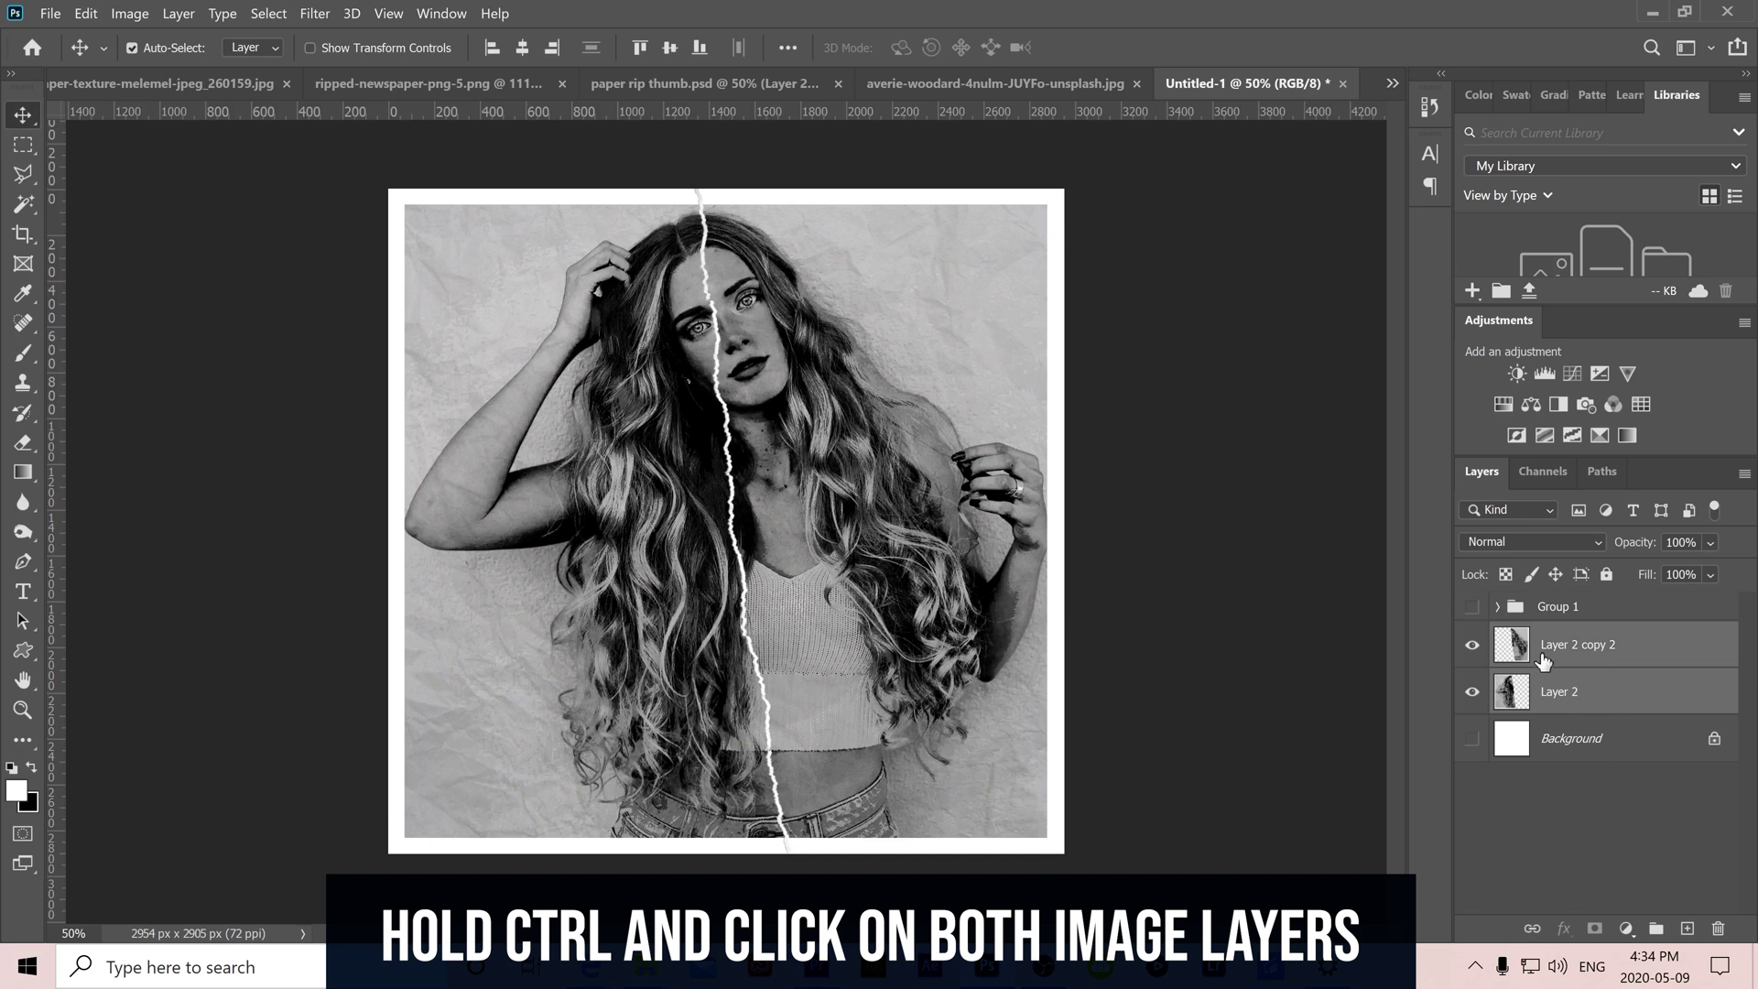
{"action": "left_click_drag", "start_coordinate": [542, 390], "coordinate": [687, 321]}
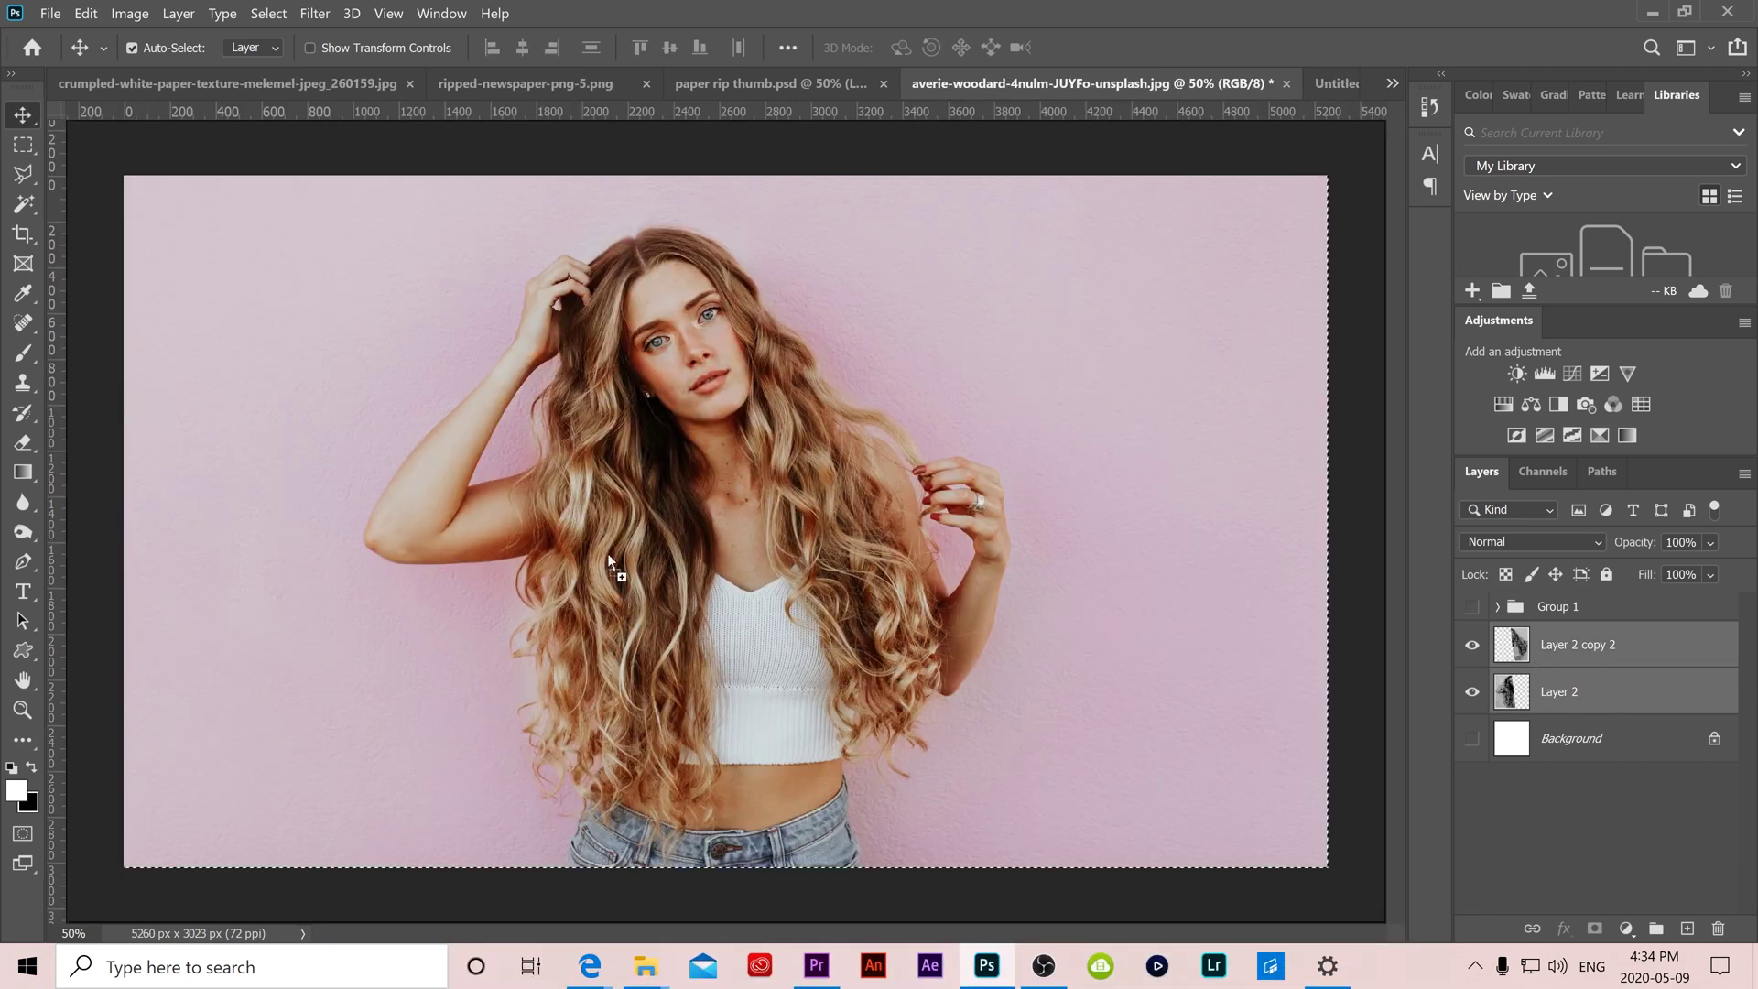
{"action": "left_click_drag", "start_coordinate": [610, 562], "coordinate": [610, 562]}
{"action": "left_click_drag", "start_coordinate": [459, 402], "coordinate": [495, 371]}
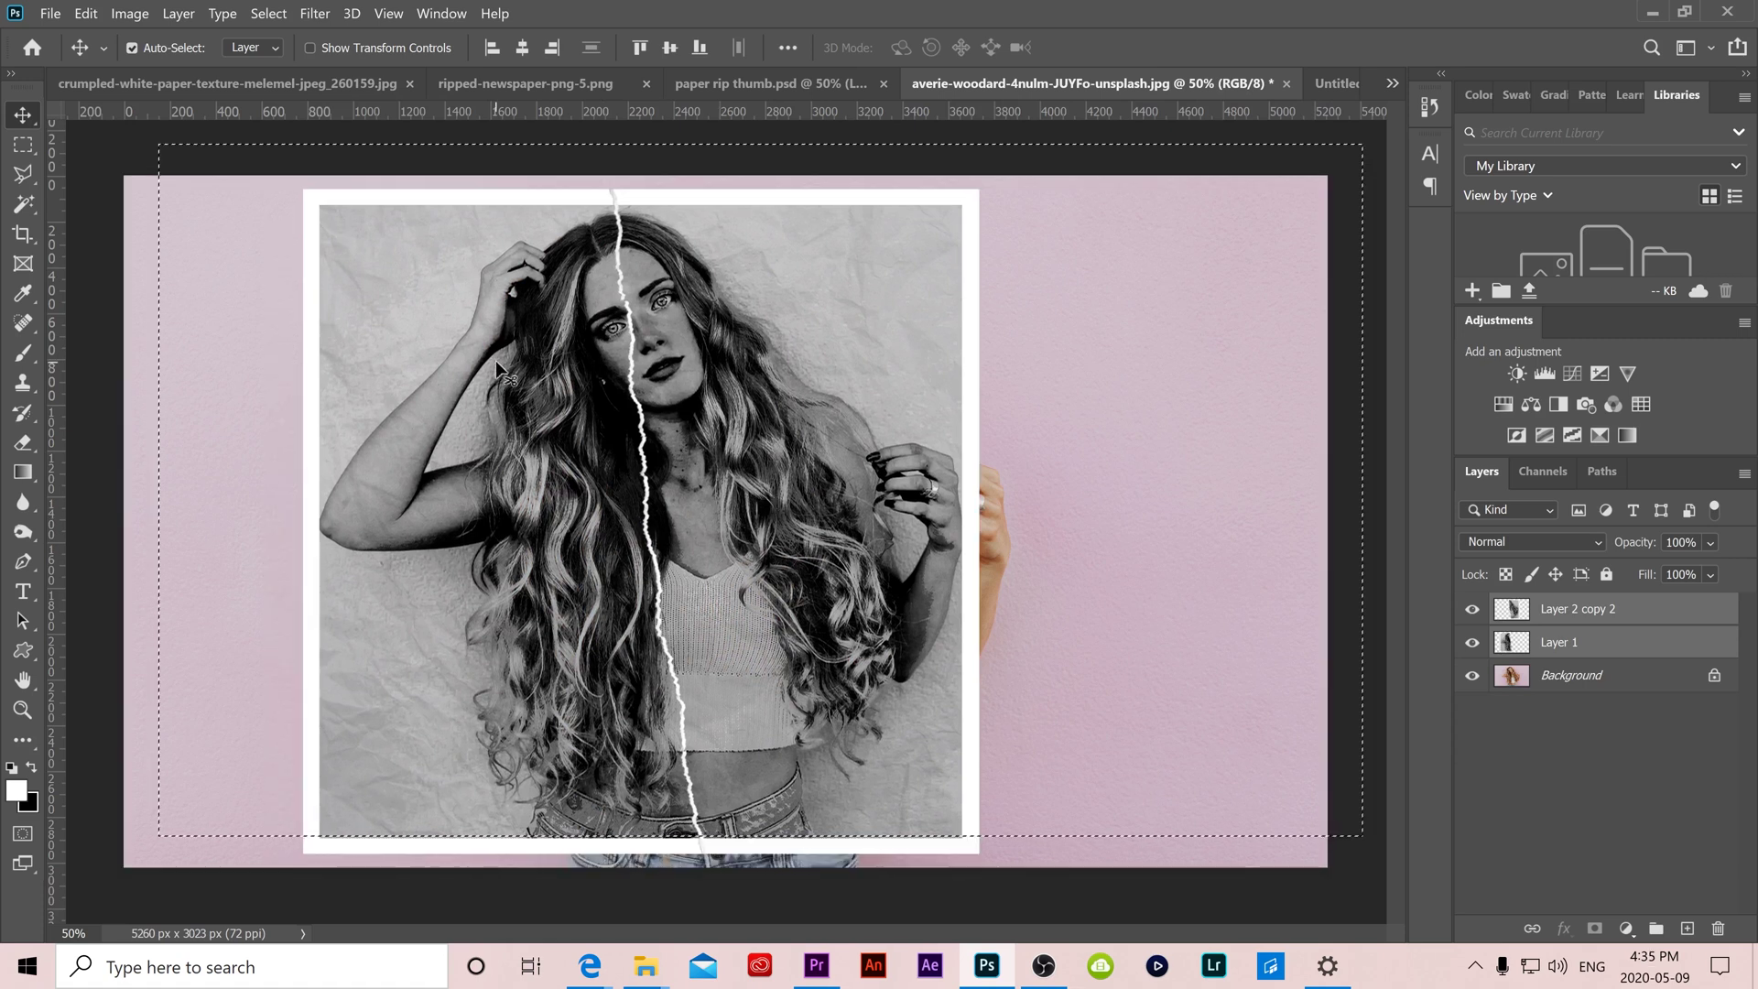
{"action": "key", "text": "ctrl+d"}
Transform the right torn half: move it to the photo's right side, enlarge it to about 106% and rotate it about 16° clockwise.
{"action": "left_click", "coordinate": [1590, 618]}
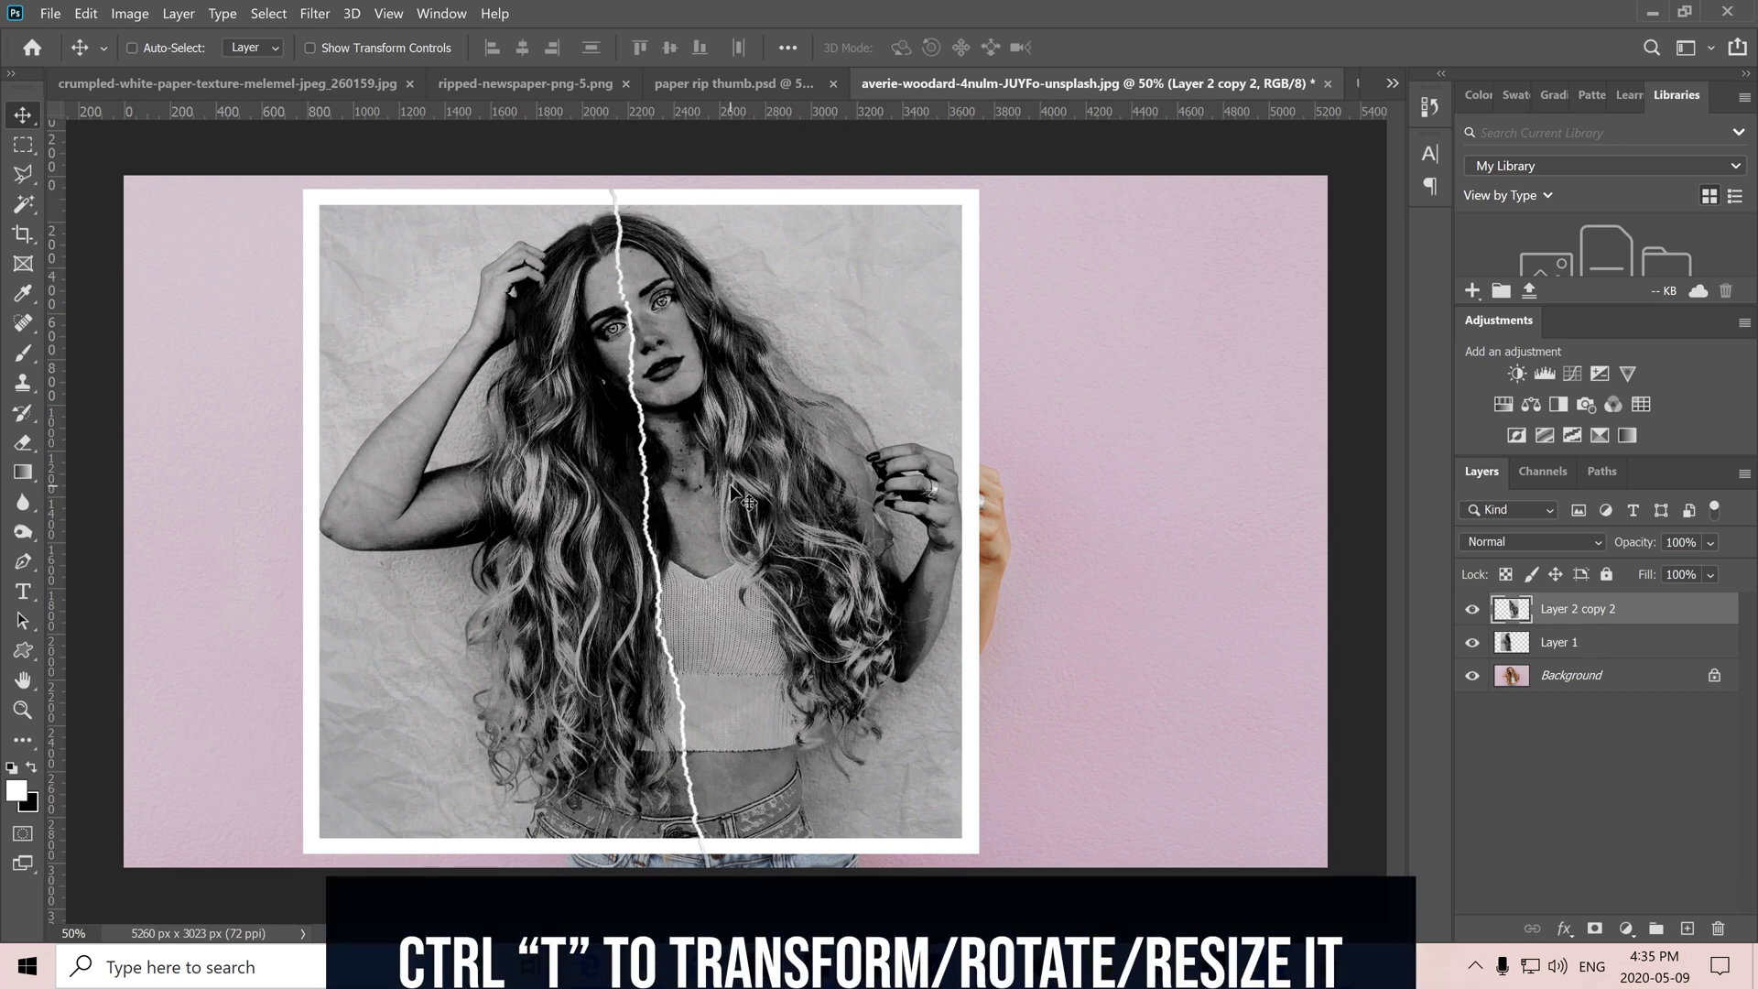
{"action": "key", "text": "ctrl+t"}
{"action": "left_click_drag", "start_coordinate": [767, 421], "coordinate": [1021, 419]}
{"action": "left_click_drag", "start_coordinate": [1236, 174], "coordinate": [1210, 342]}
{"action": "left_click_drag", "start_coordinate": [1113, 394], "coordinate": [1172, 434]}
{"action": "left_click_drag", "start_coordinate": [1017, 188], "coordinate": [983, 144]}
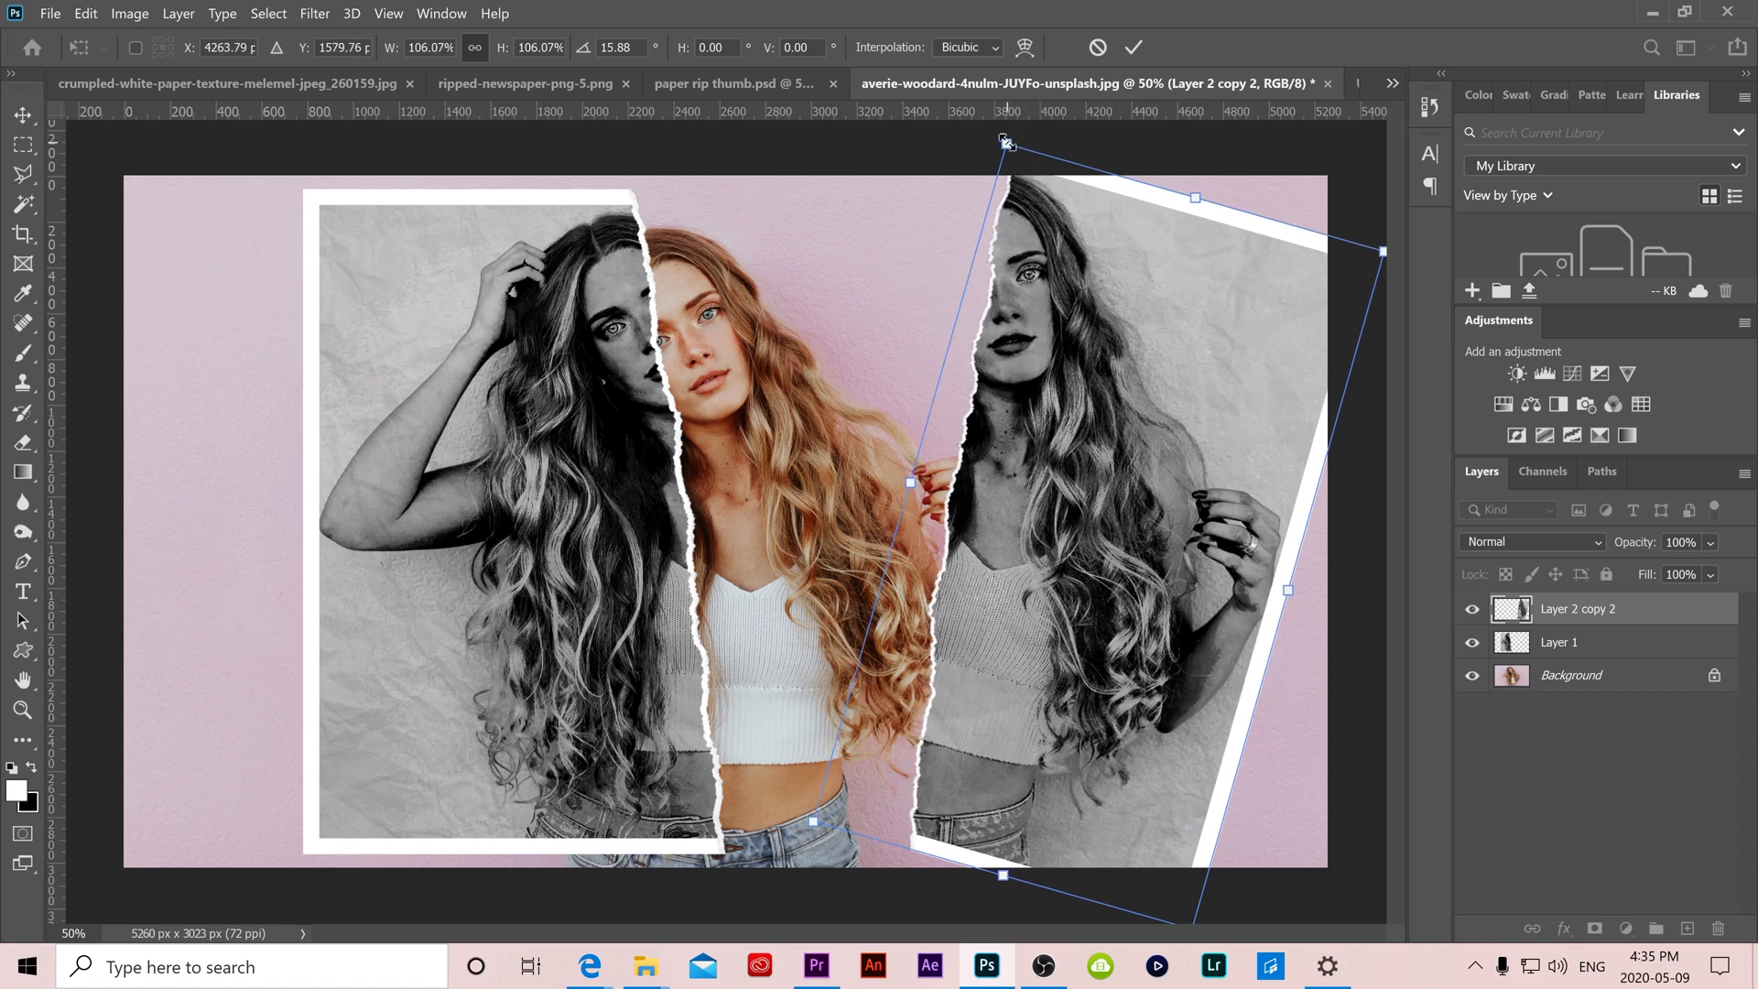
{"action": "left_click_drag", "start_coordinate": [1005, 142], "coordinate": [1009, 148]}
{"action": "left_click", "coordinate": [1135, 47]}
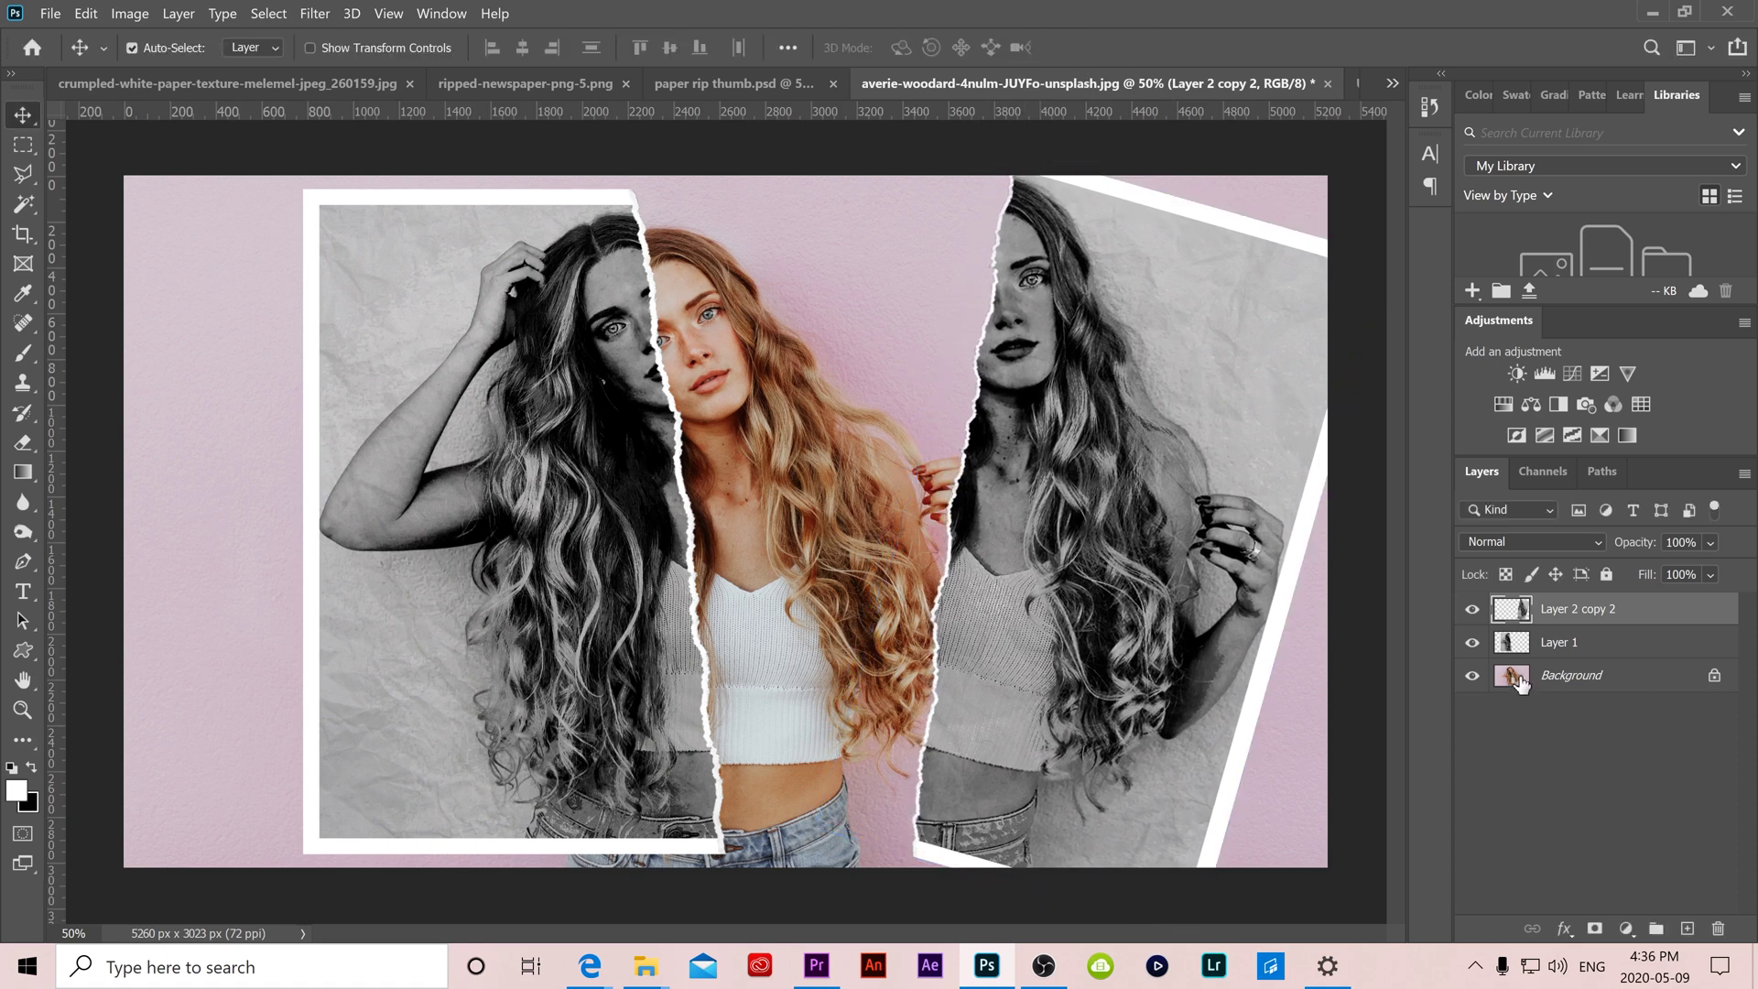
Transform the left torn half, Layer 1: enlarge it to about 106%, tilt it slightly counterclockwise and move it to the photo's left edge.
{"action": "left_click", "coordinate": [1508, 641]}
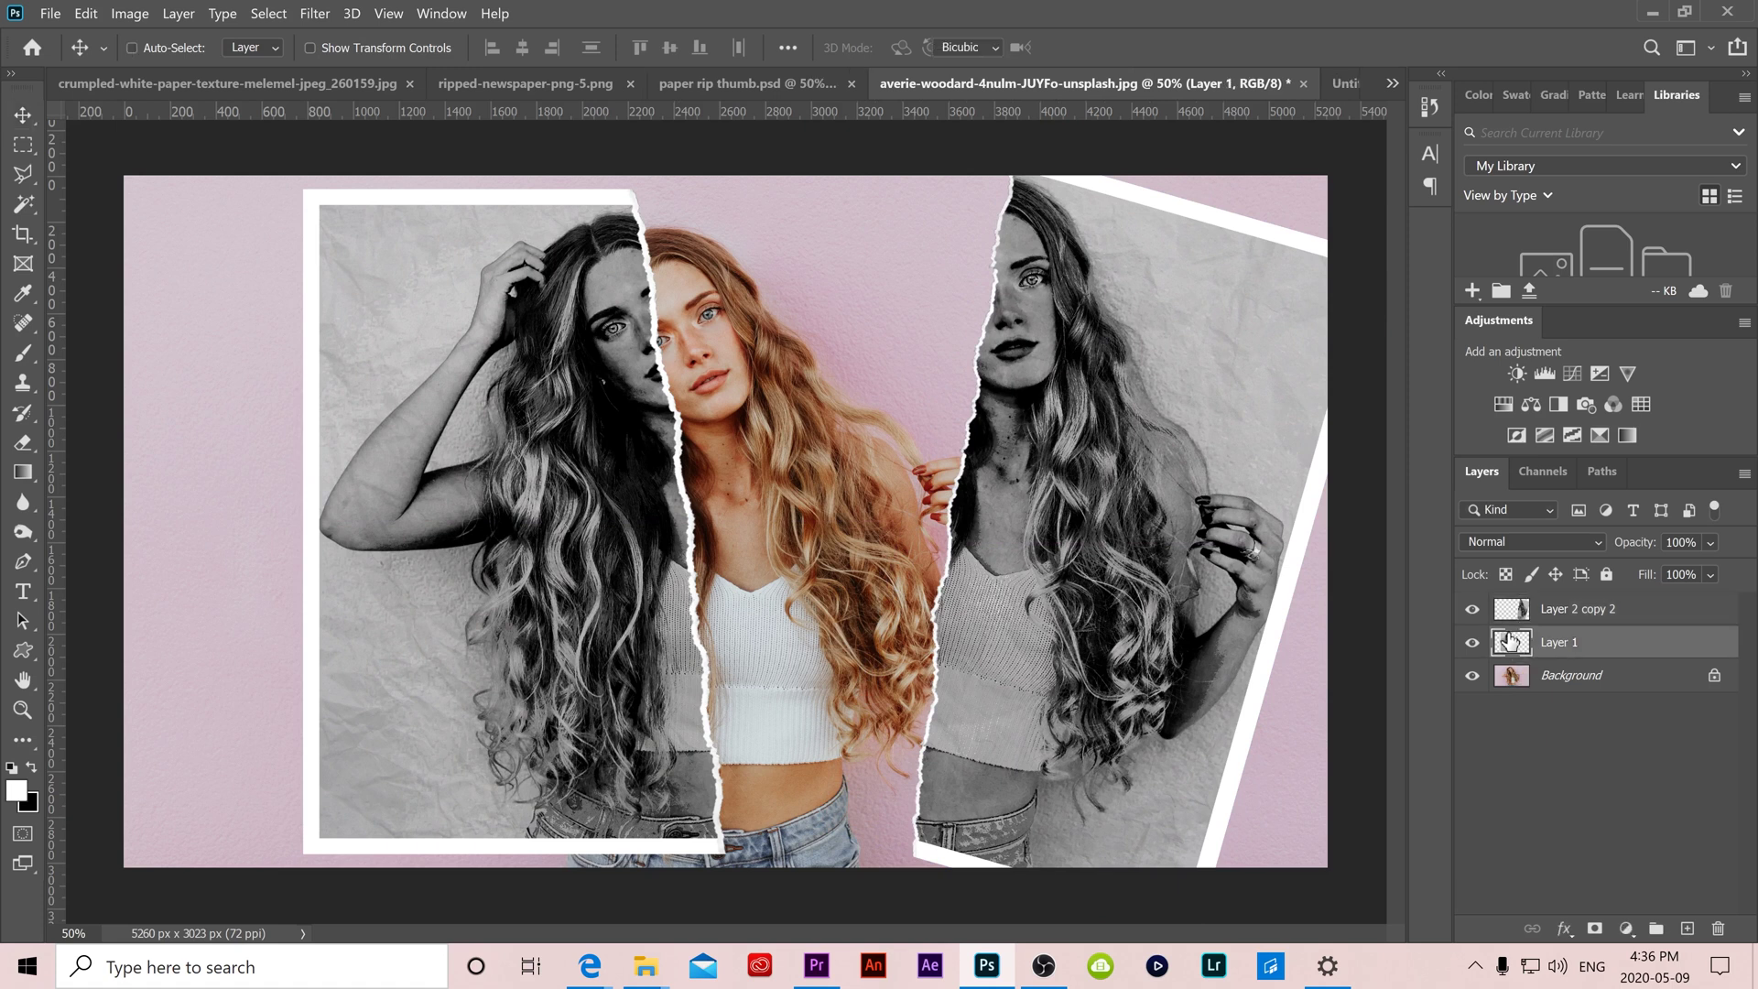
{"action": "key", "text": "ctrl+t"}
{"action": "left_click_drag", "start_coordinate": [513, 458], "coordinate": [394, 558]}
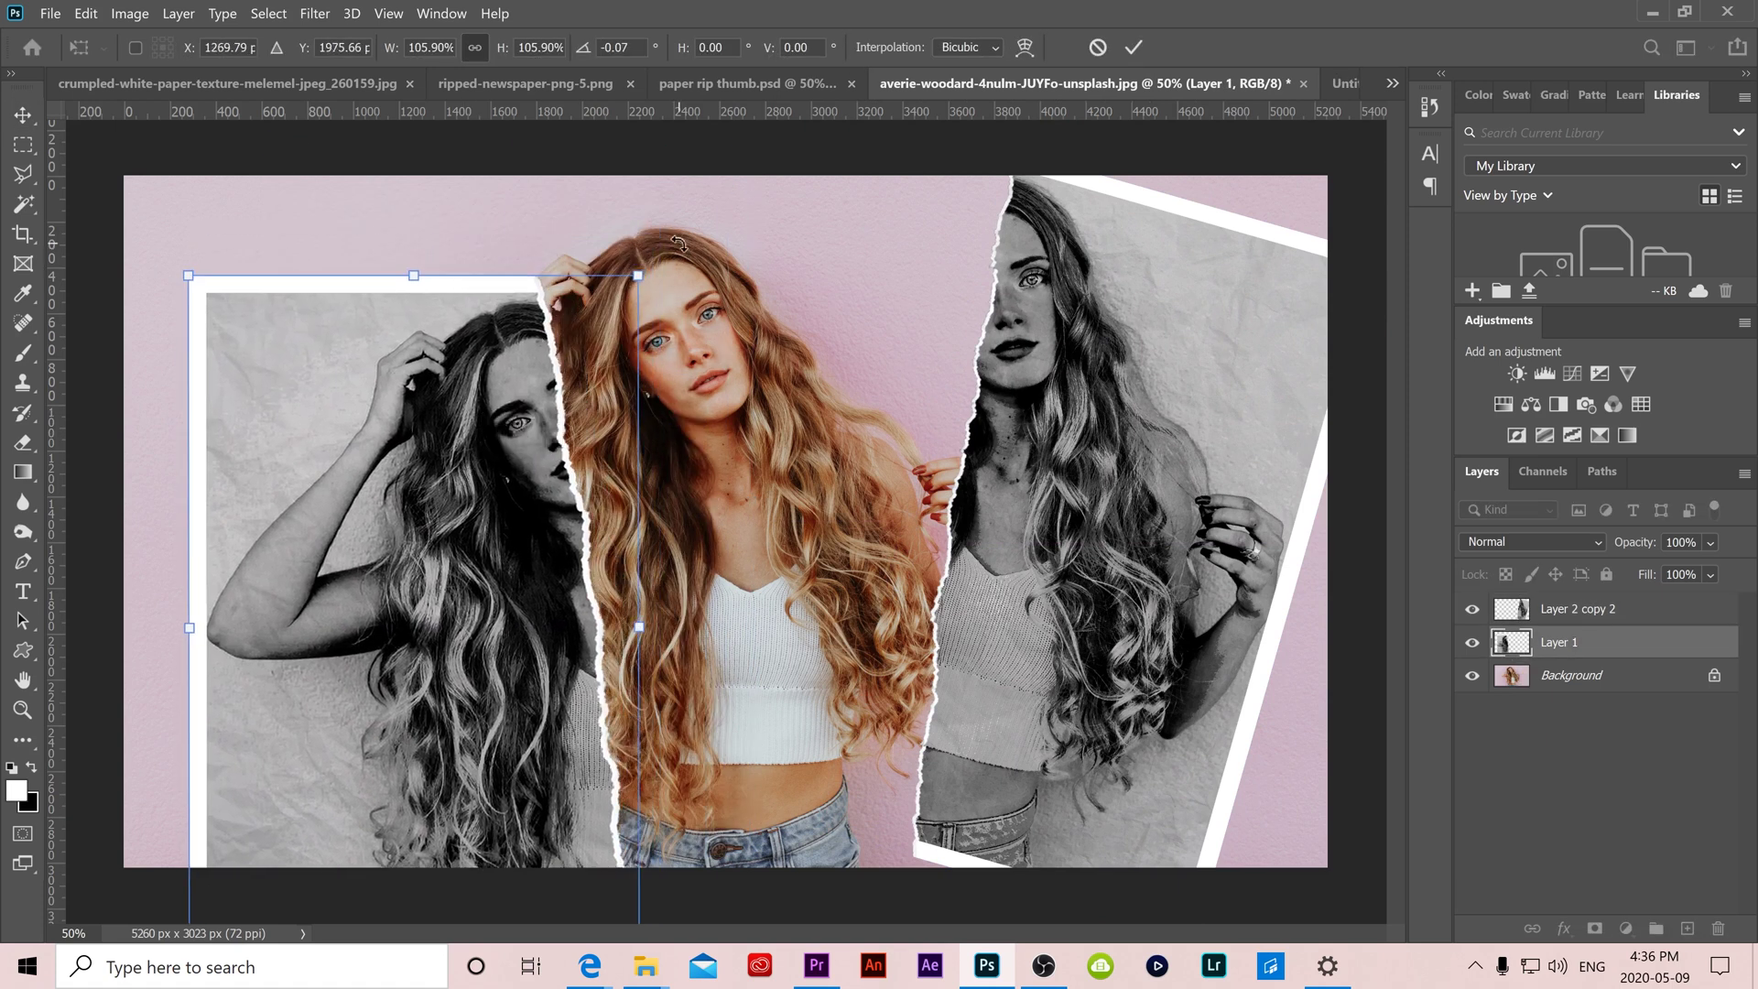
{"action": "left_click_drag", "start_coordinate": [678, 243], "coordinate": [652, 226]}
{"action": "left_click_drag", "start_coordinate": [600, 553], "coordinate": [322, 441]}
{"action": "key", "text": "Return"}
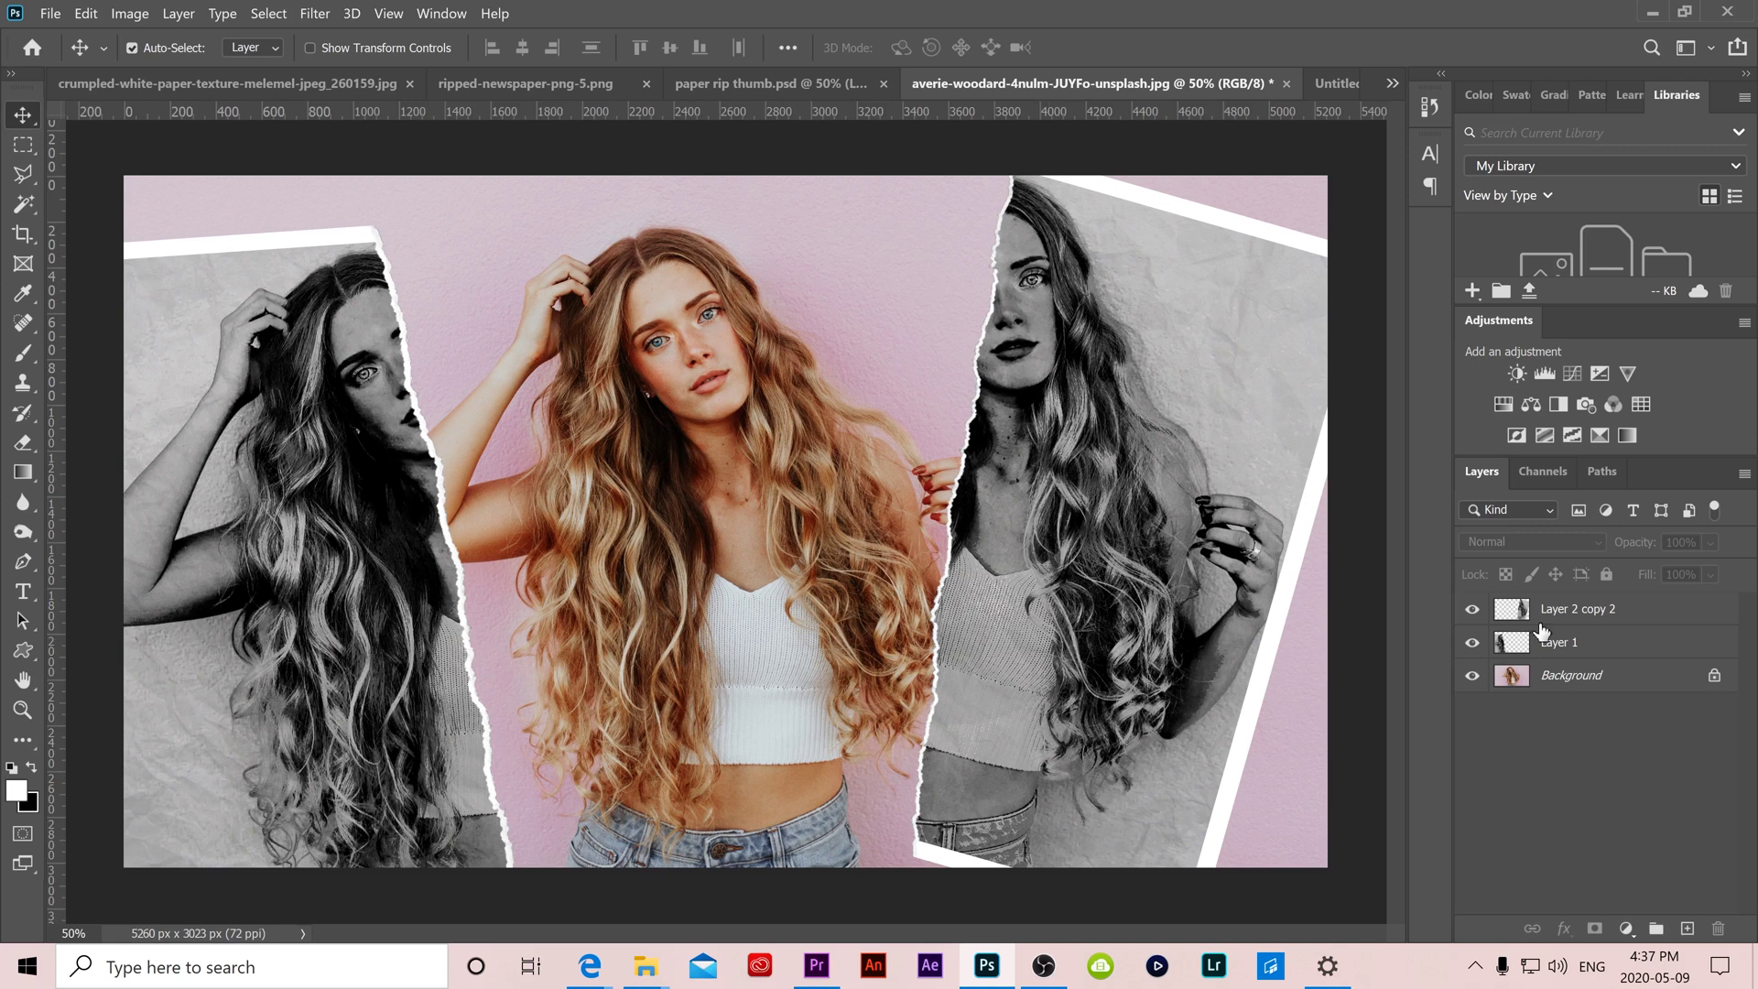
Add a Multiply drop shadow at 35% opacity, 20 px distance and 43 px size to the right torn half, Layer 2 copy 2.
{"action": "left_click", "coordinate": [1581, 619]}
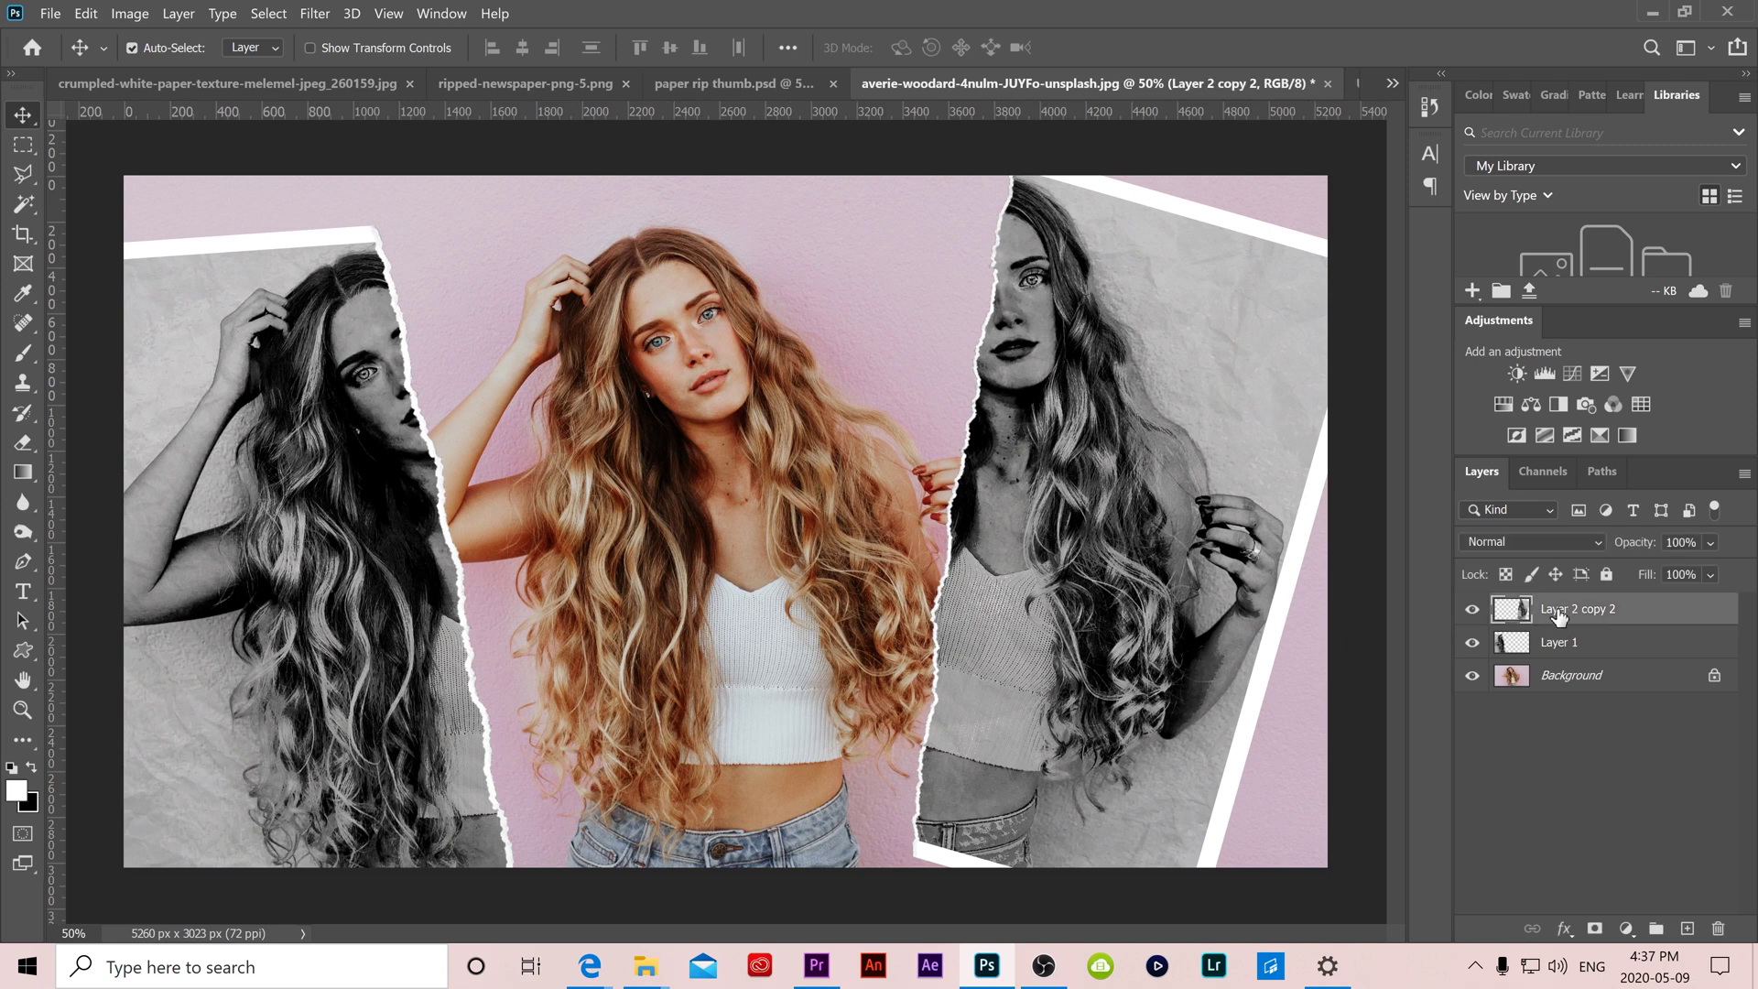
{"action": "right_click", "coordinate": [1568, 613]}
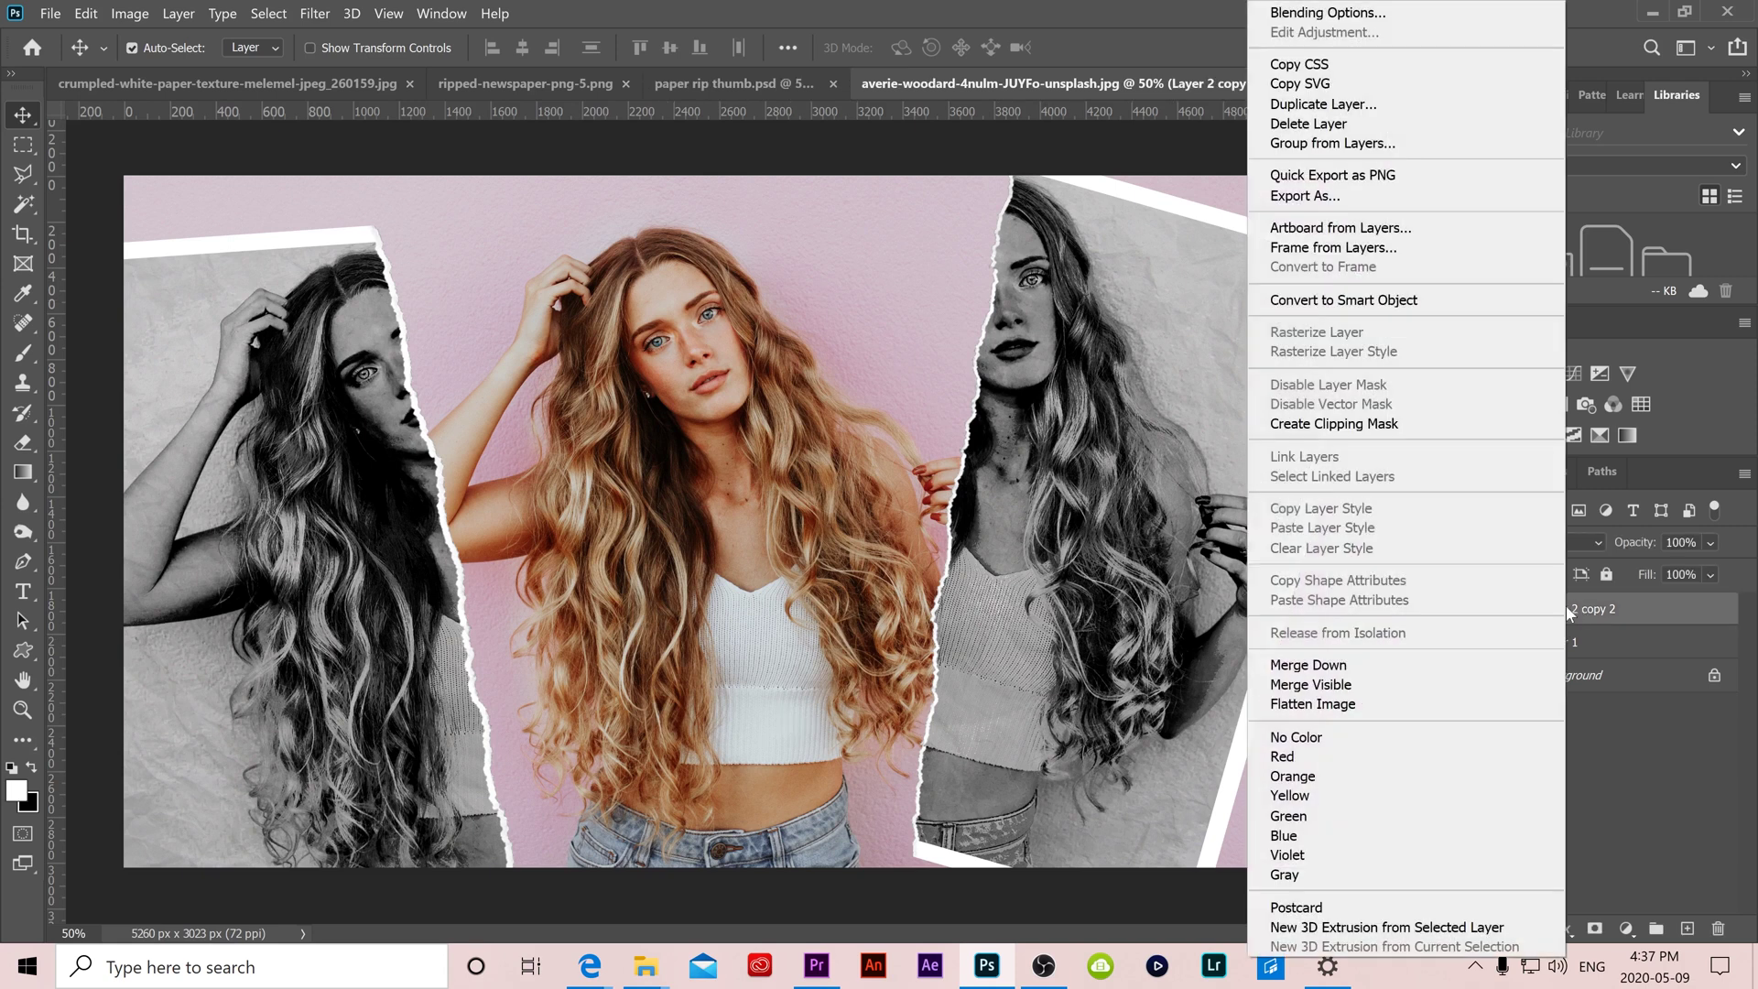
{"action": "left_click", "coordinate": [1324, 13]}
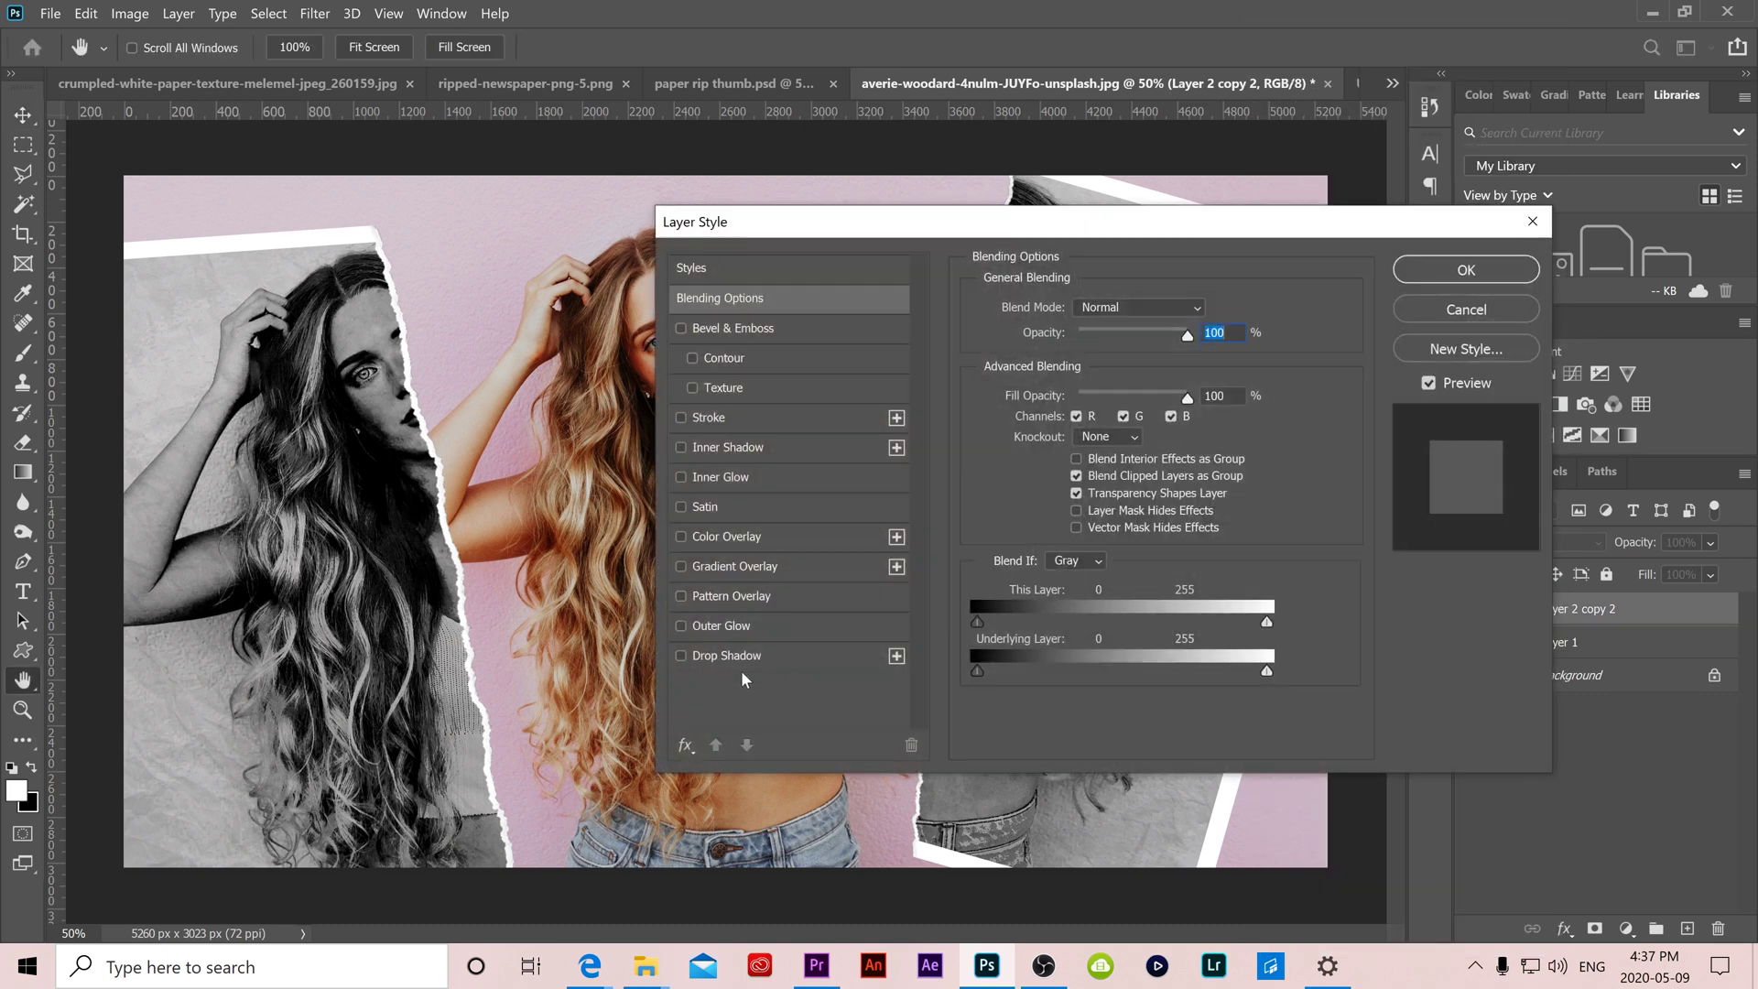
{"action": "left_click", "coordinate": [728, 656]}
{"action": "left_click_drag", "start_coordinate": [881, 222], "coordinate": [270, 184]}
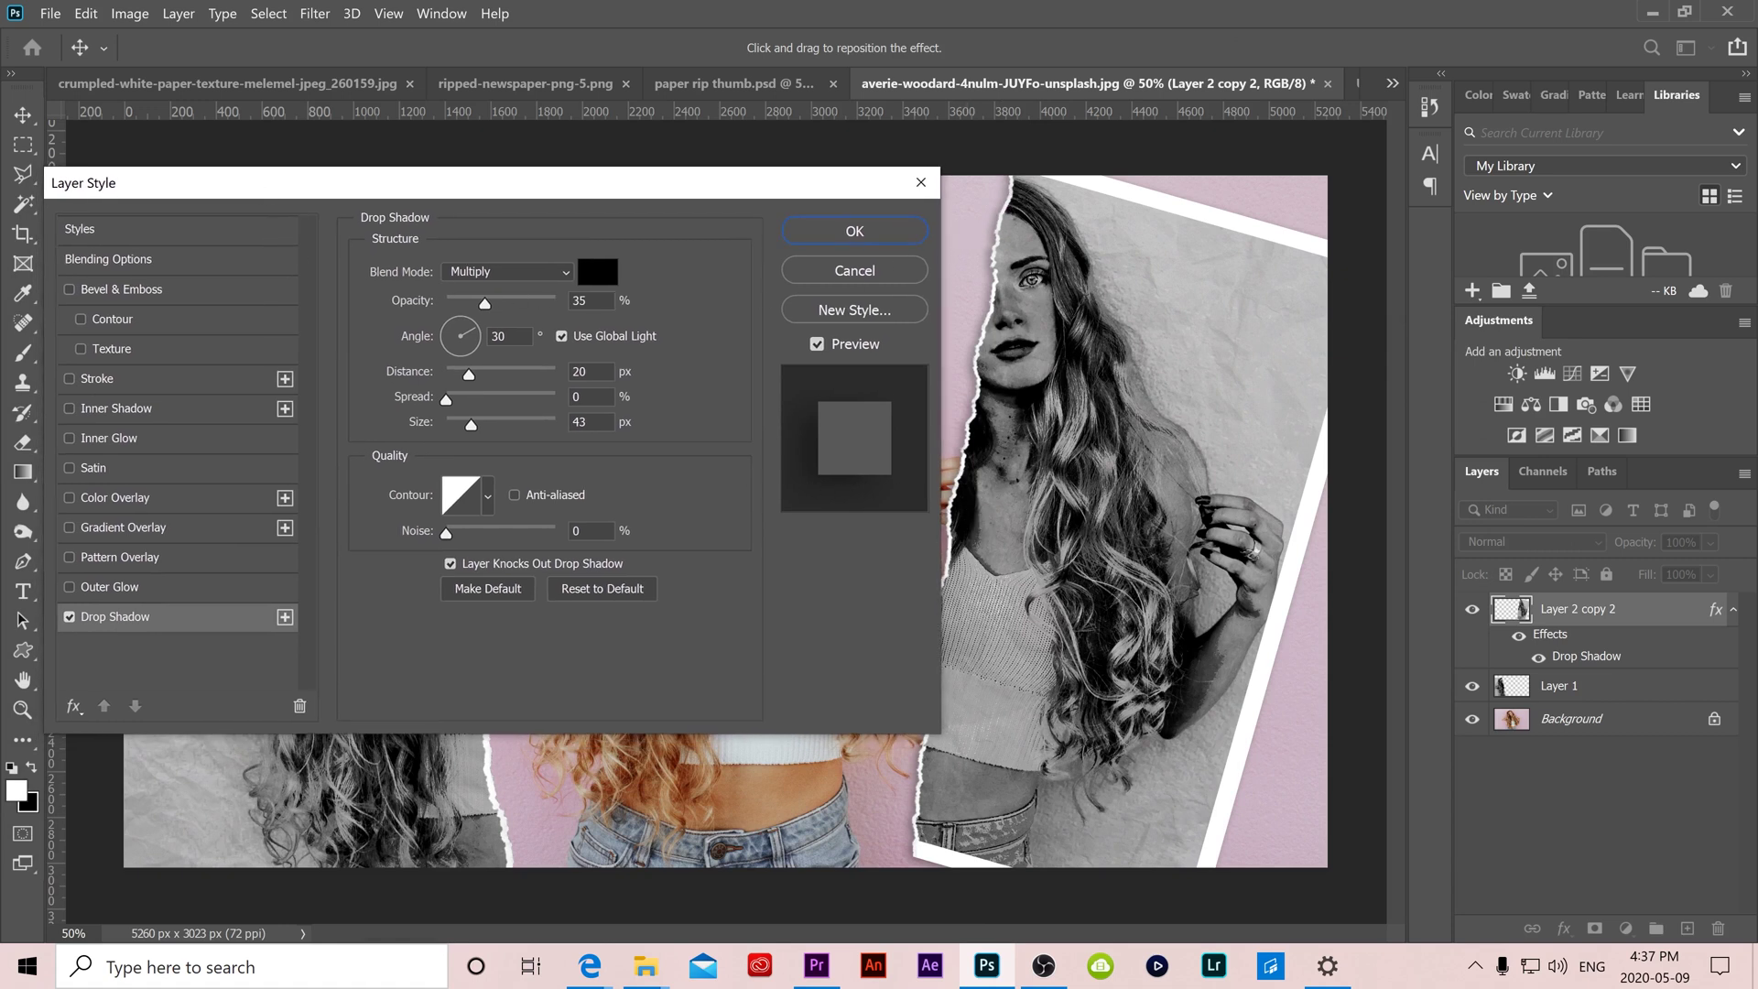
{"action": "left_click_drag", "start_coordinate": [428, 194], "coordinate": [394, 187]}
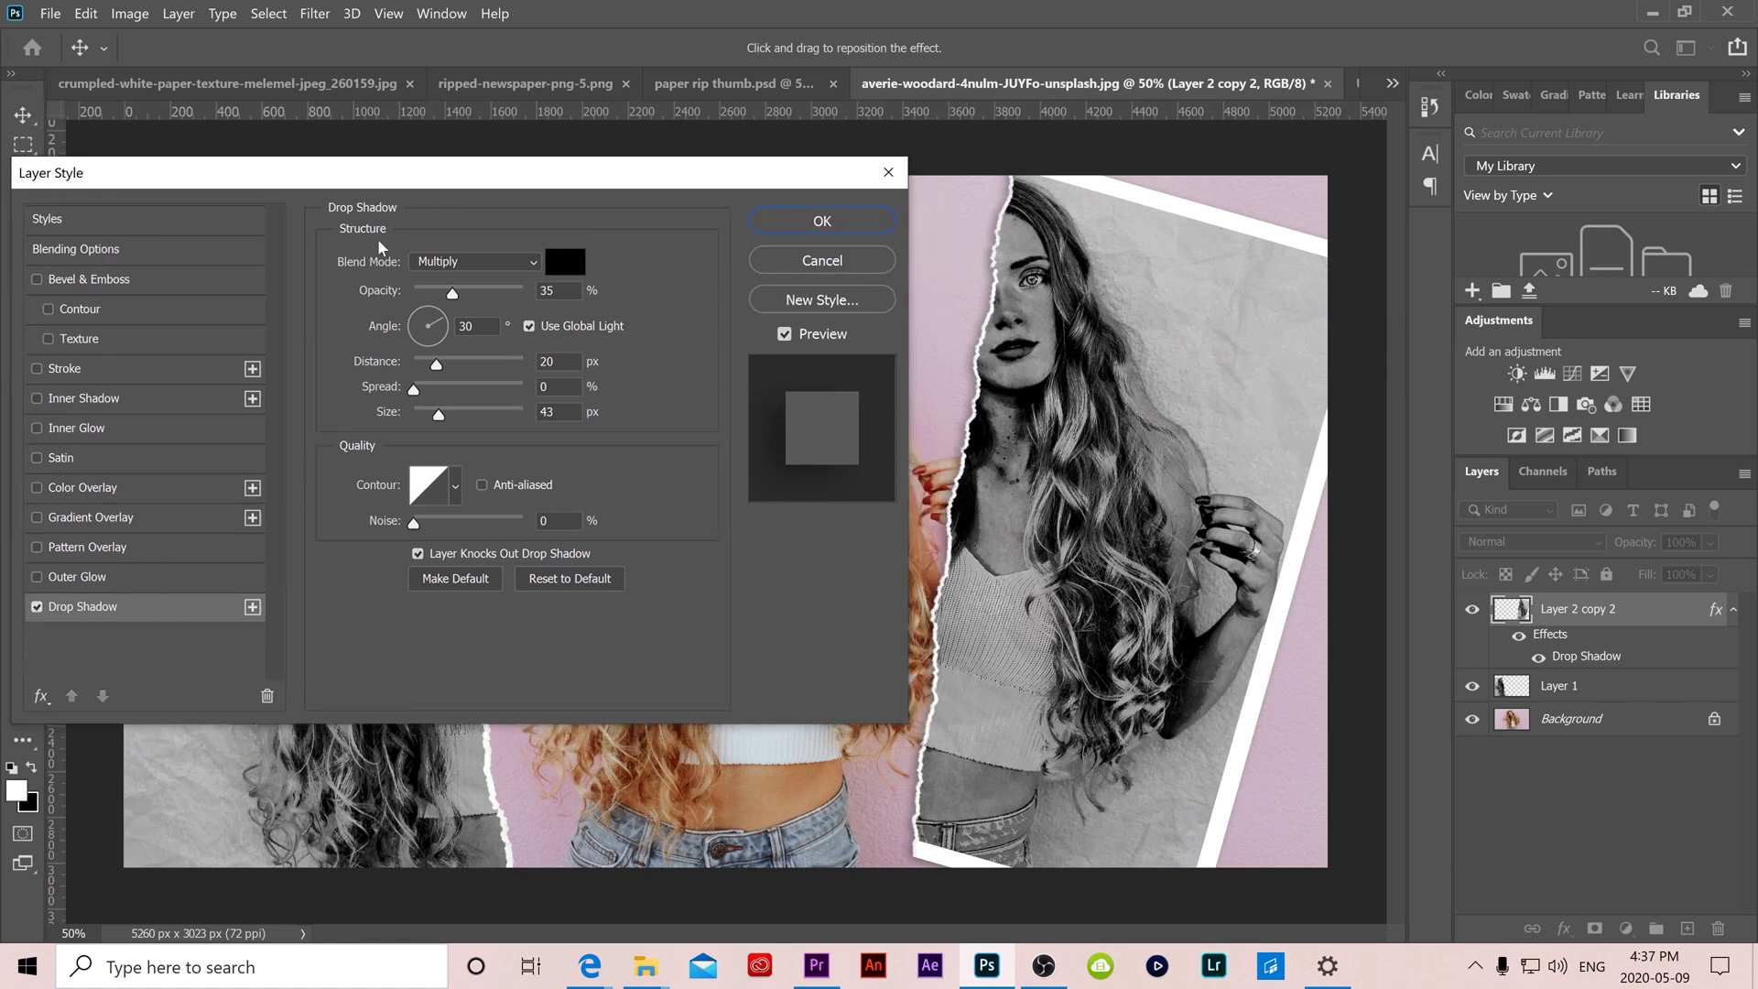
Compare the right half with and without its drop shadow, set the shadow's spread to 2% and apply the layer style.
{"action": "left_click", "coordinate": [37, 607]}
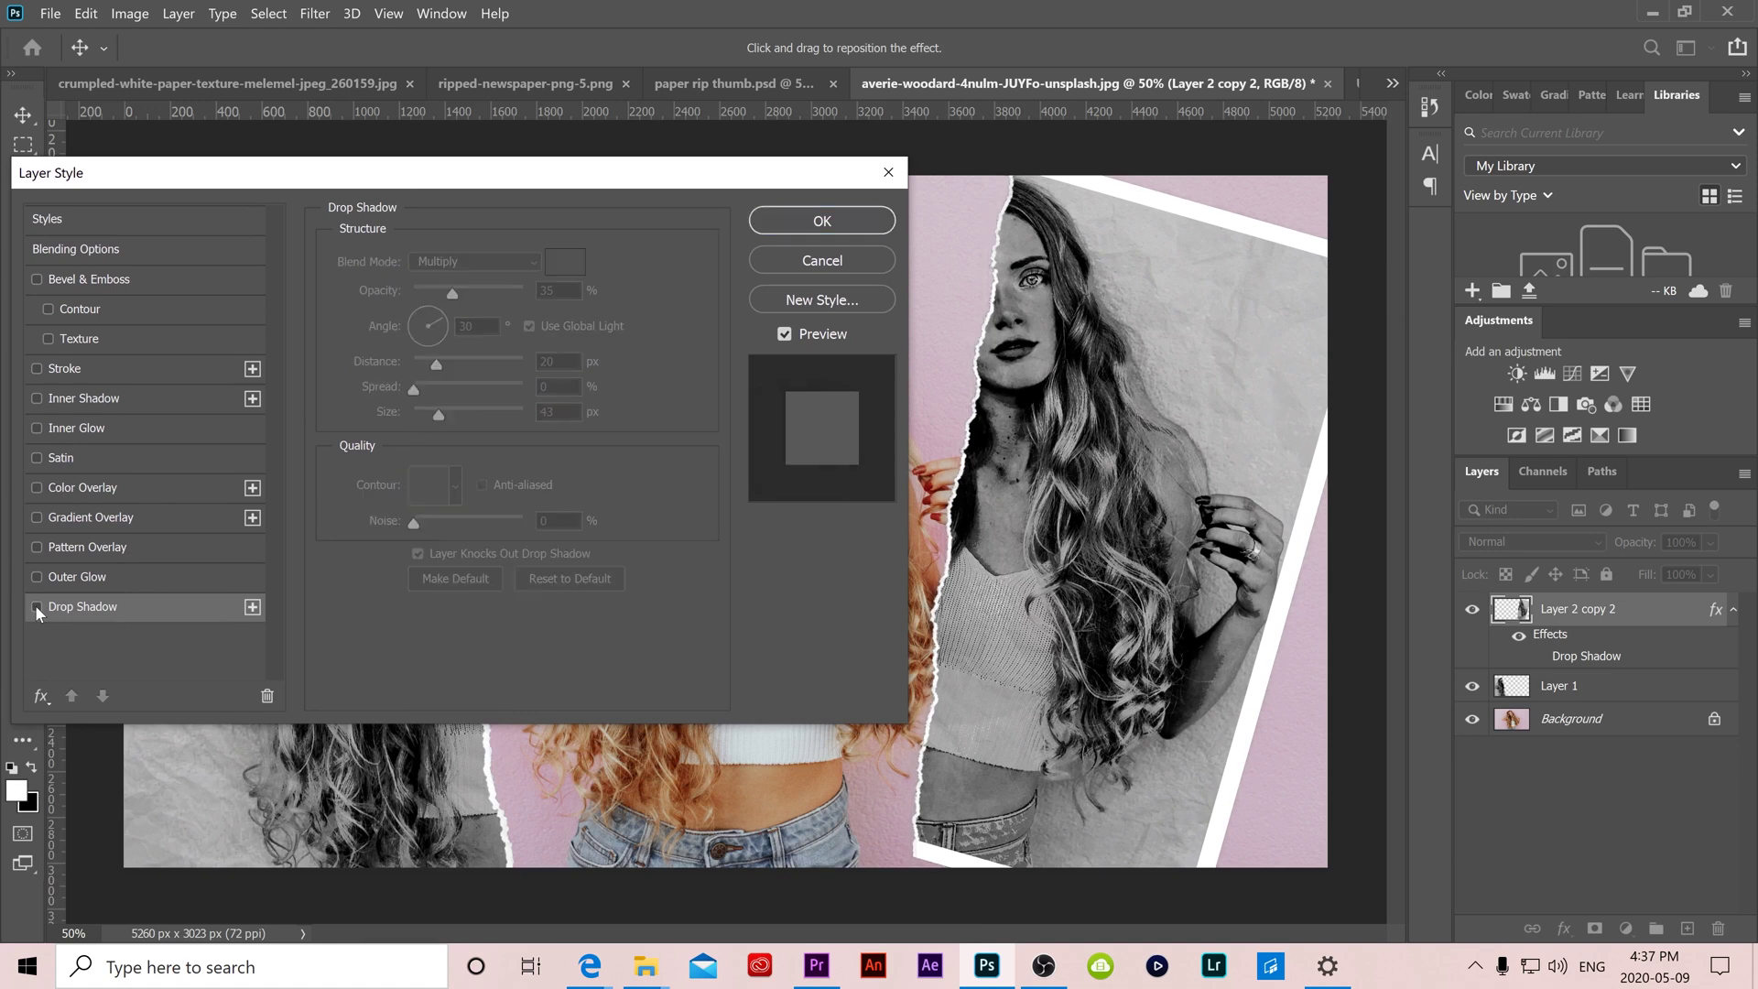
{"action": "left_click", "coordinate": [37, 606]}
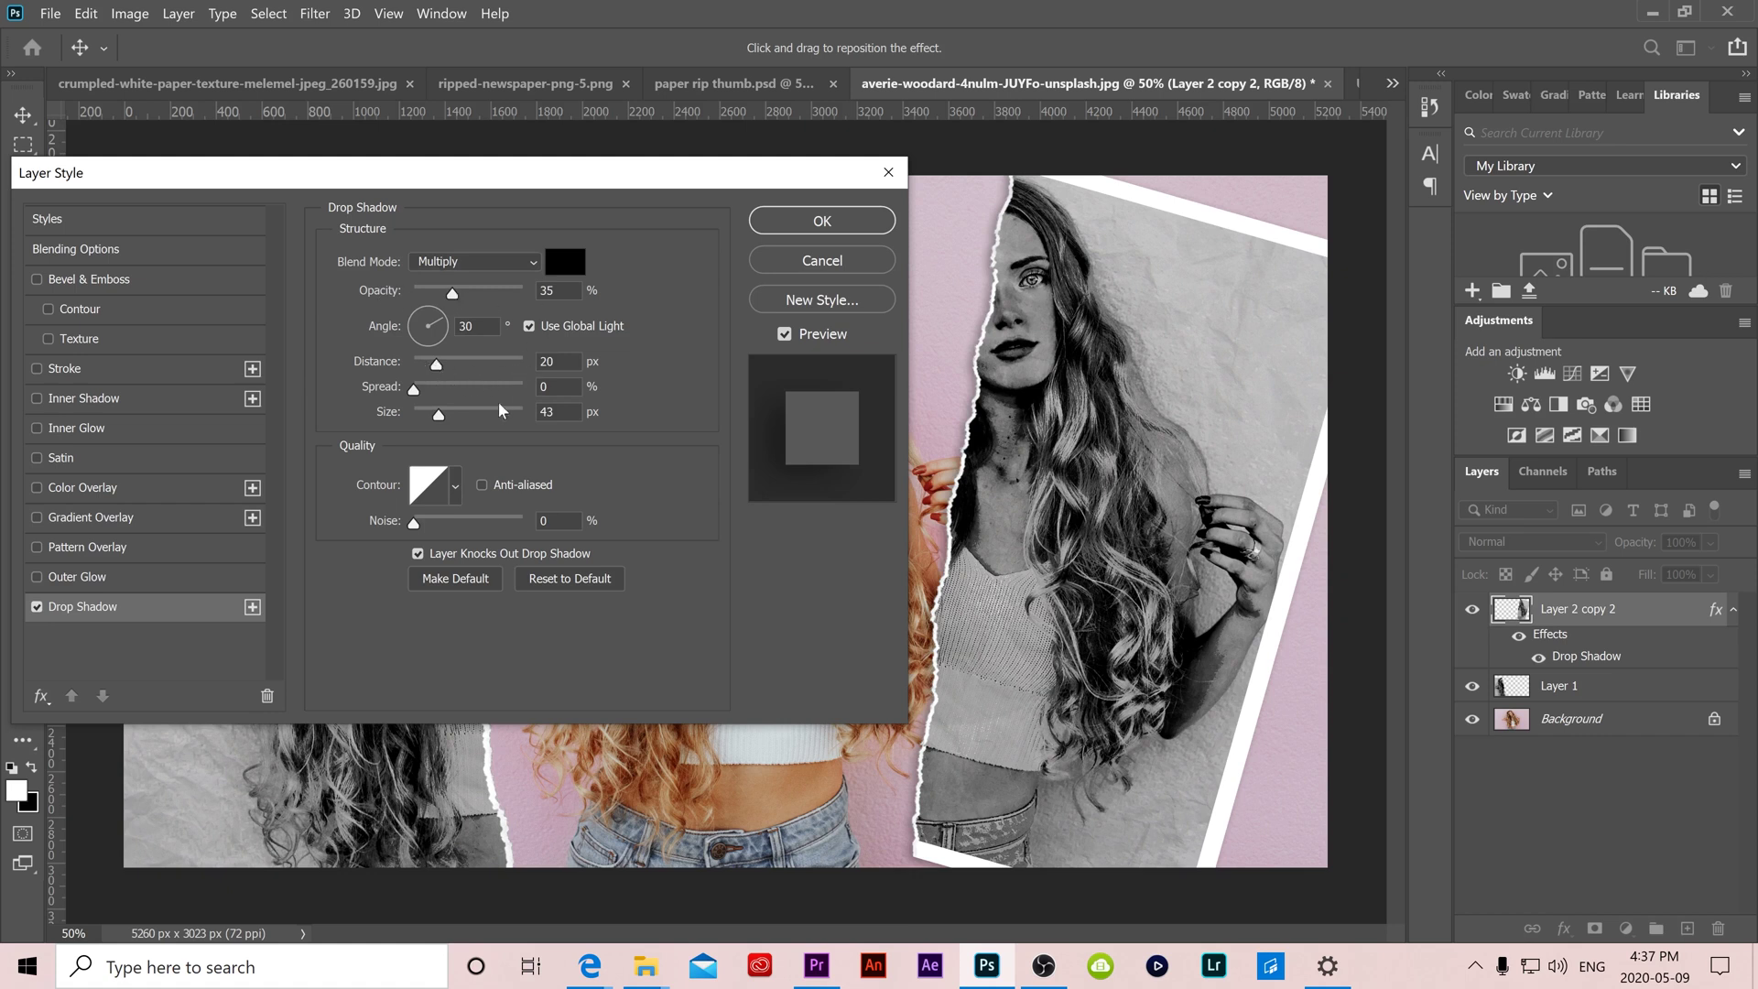
{"action": "left_click_drag", "start_coordinate": [413, 389], "coordinate": [465, 393]}
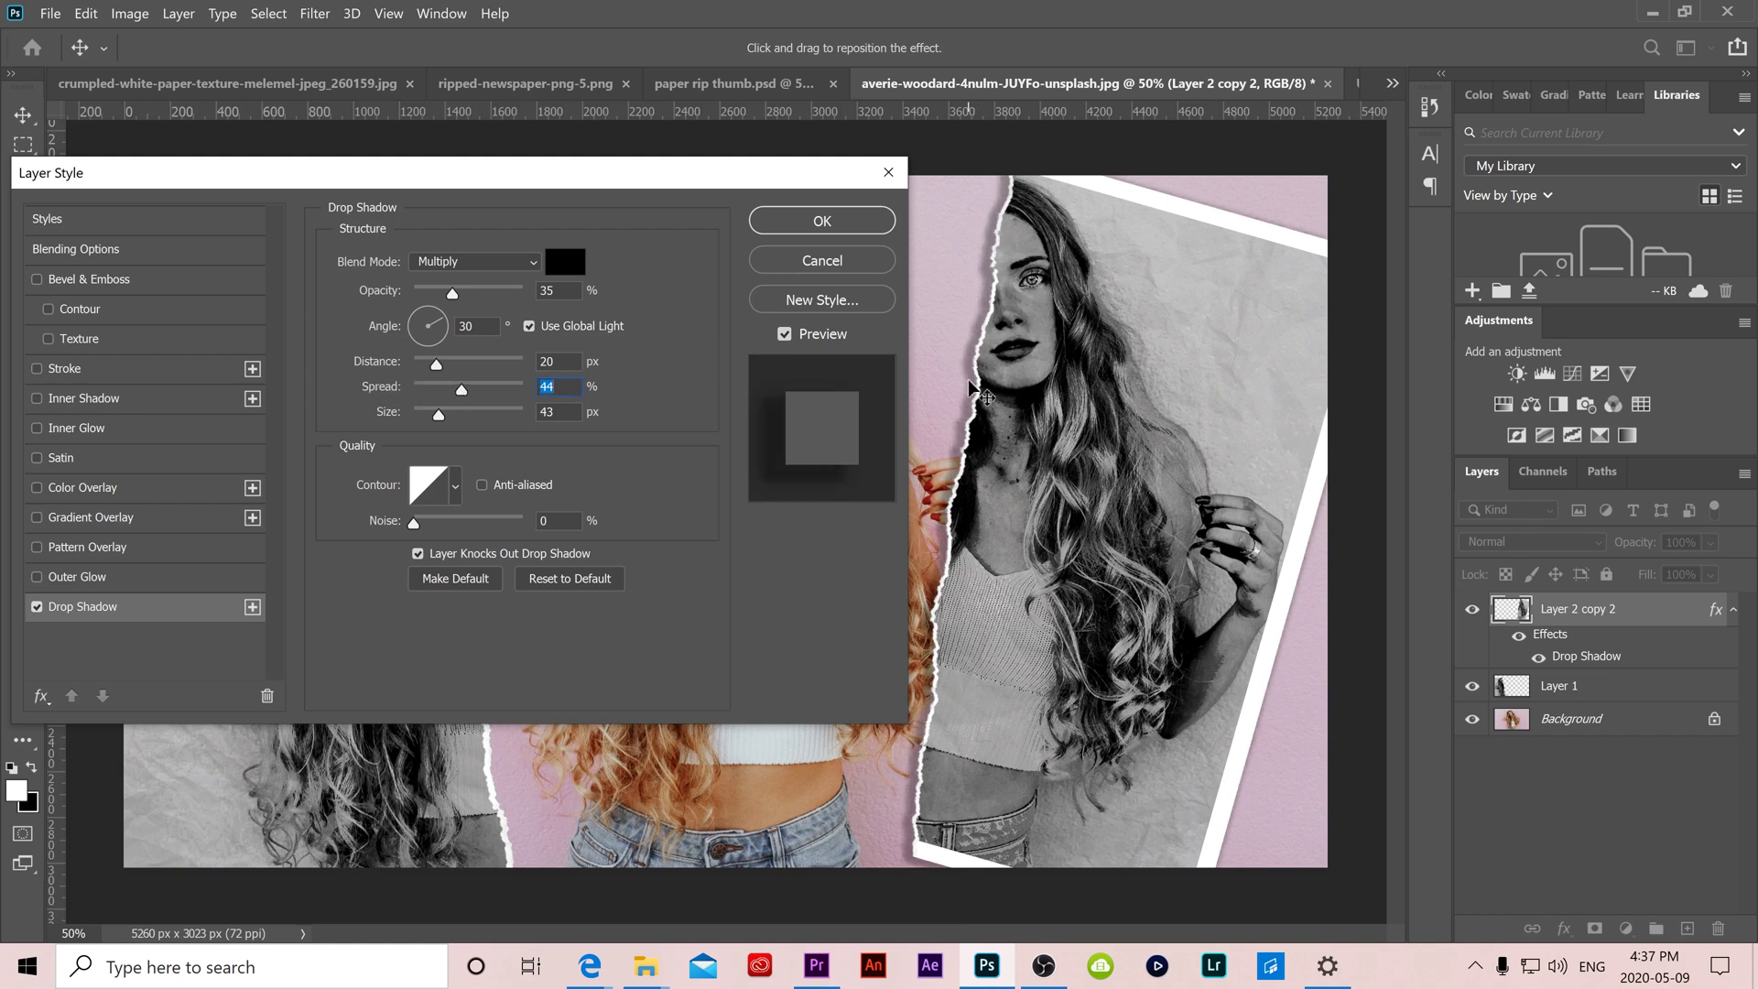
{"action": "left_click_drag", "start_coordinate": [462, 390], "coordinate": [417, 394]}
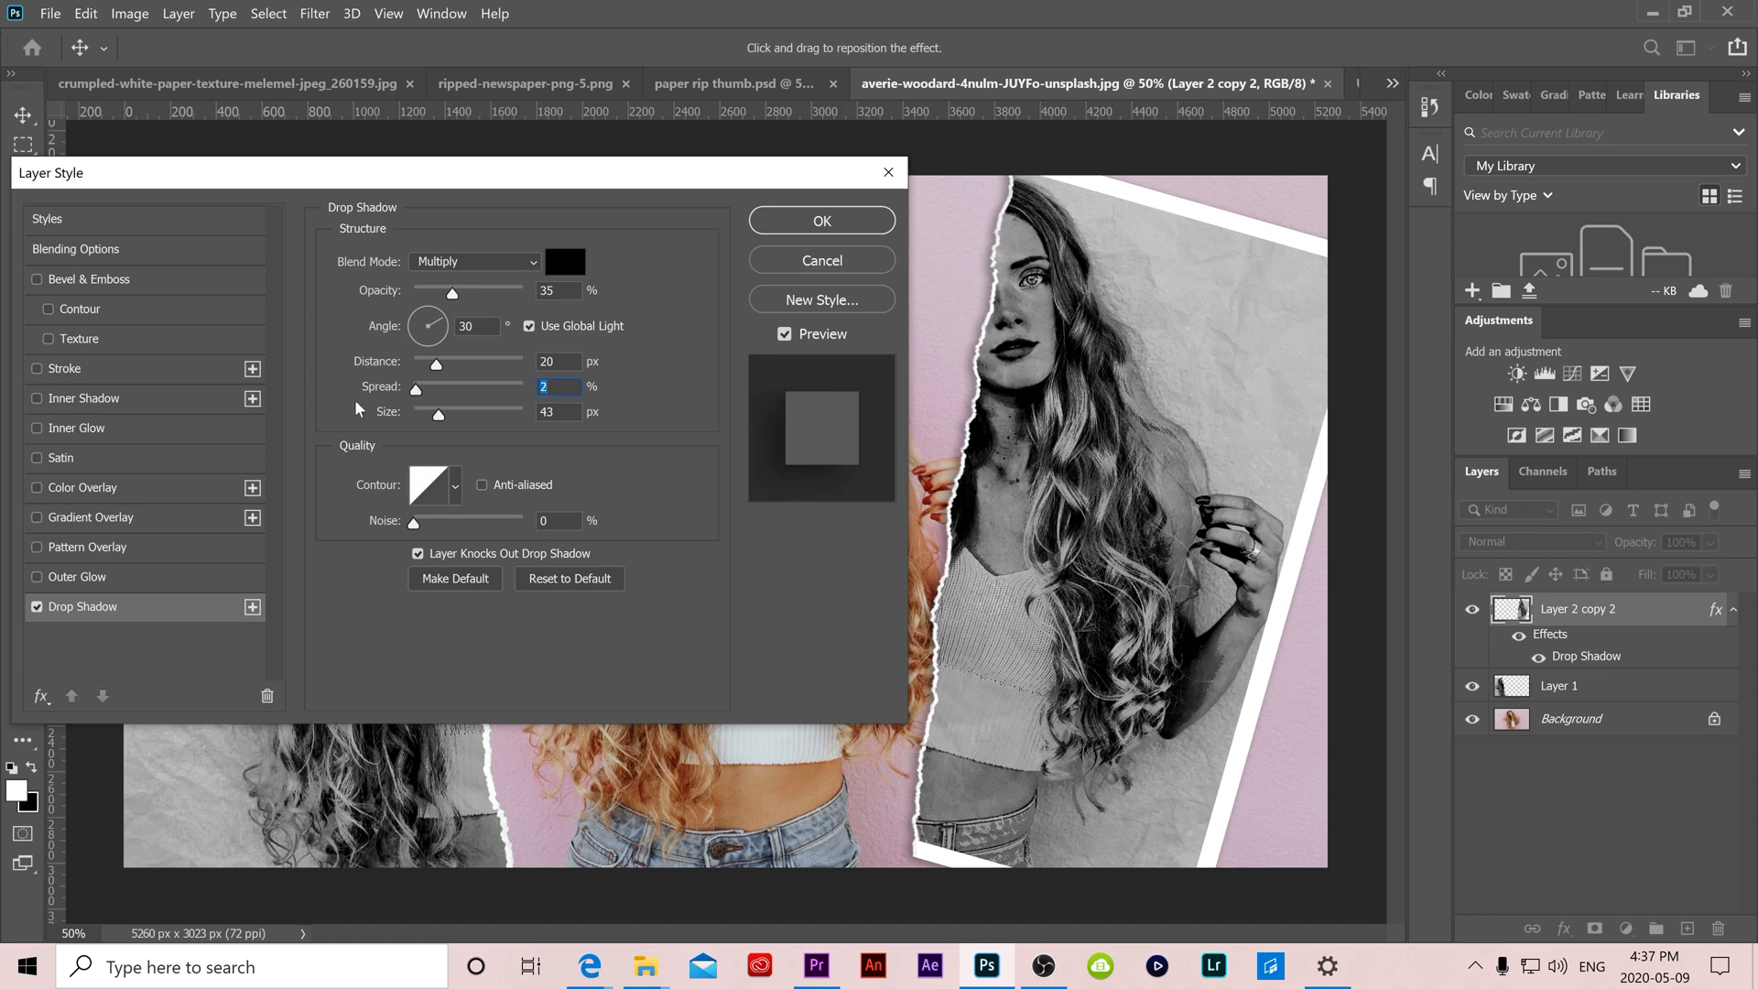
{"action": "left_click", "coordinate": [806, 222]}
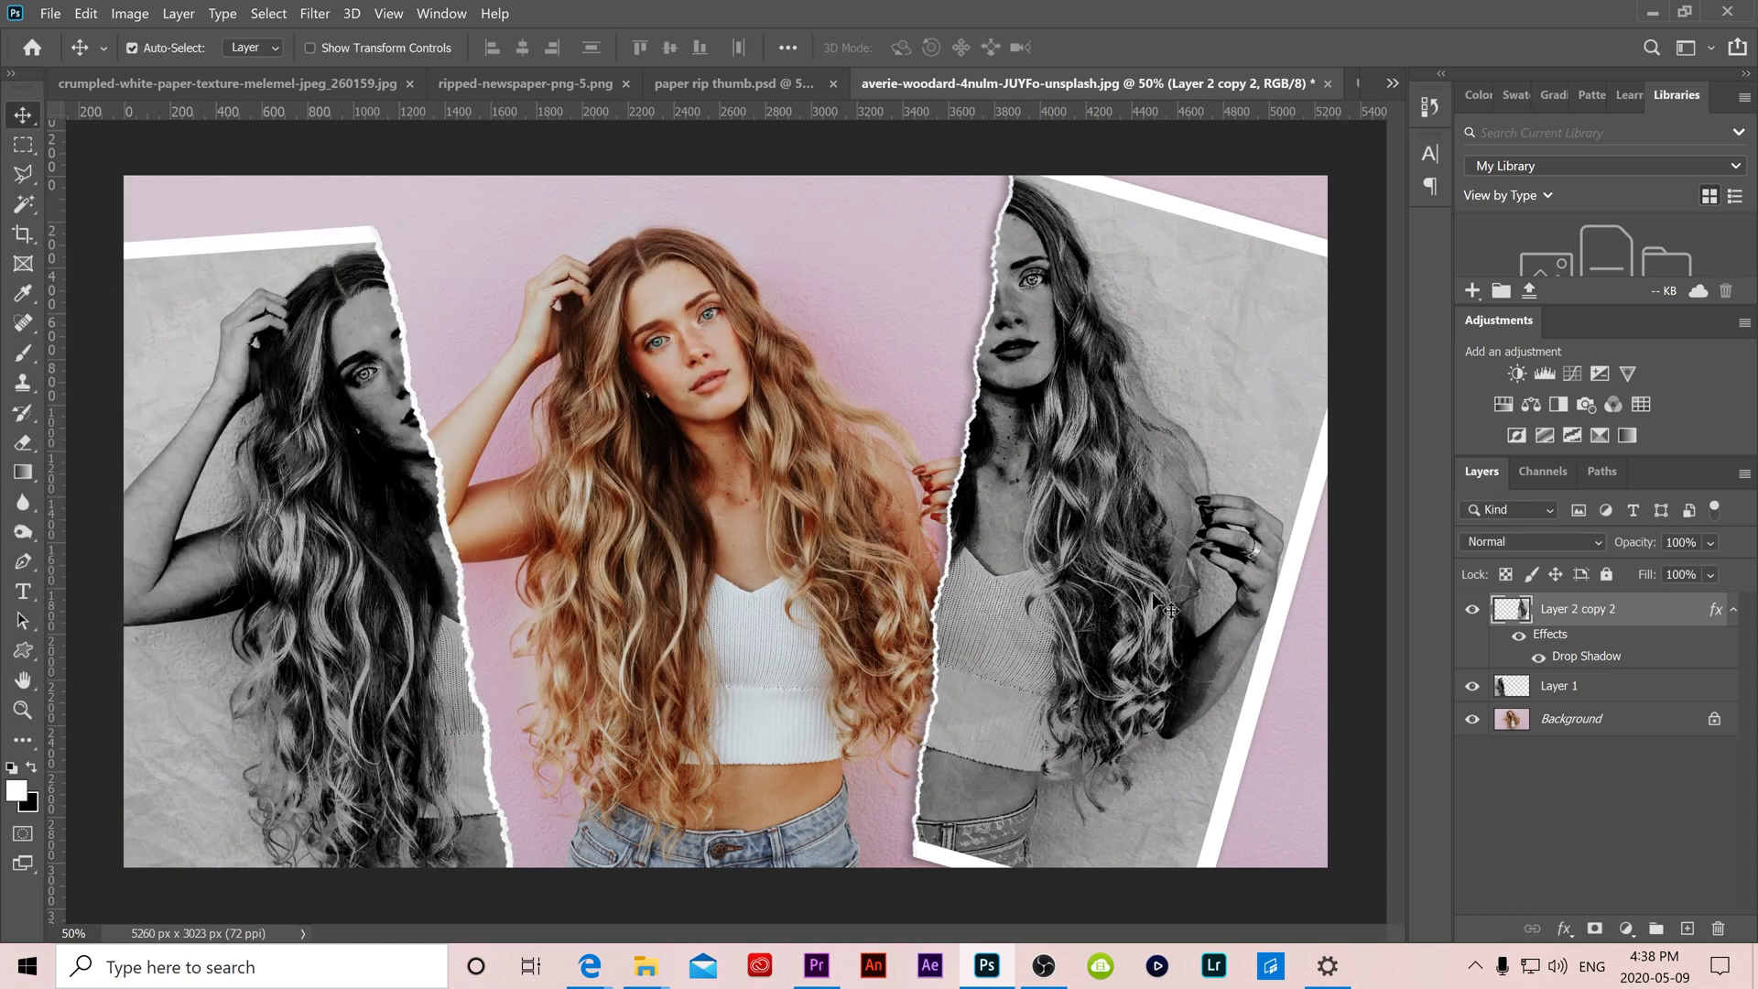
Add a drop shadow to the left torn half, Layer 1, and apply the layer style.
{"action": "left_click", "coordinate": [1558, 693]}
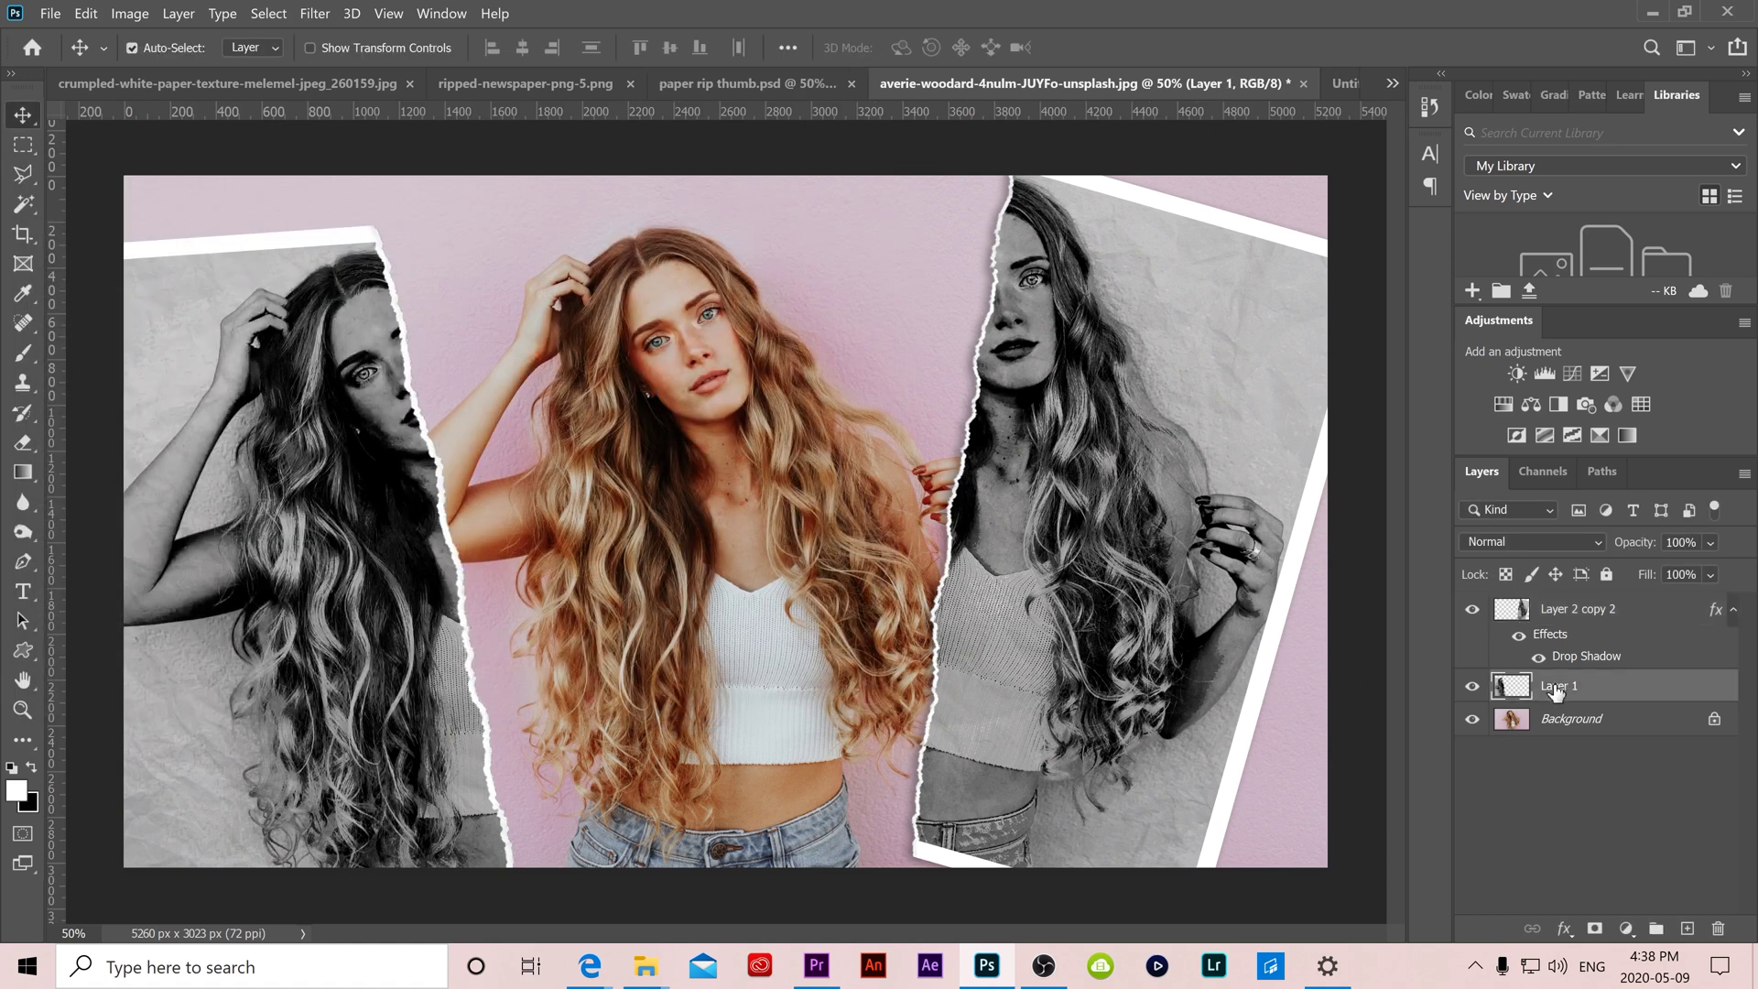
{"action": "right_click", "coordinate": [1558, 688]}
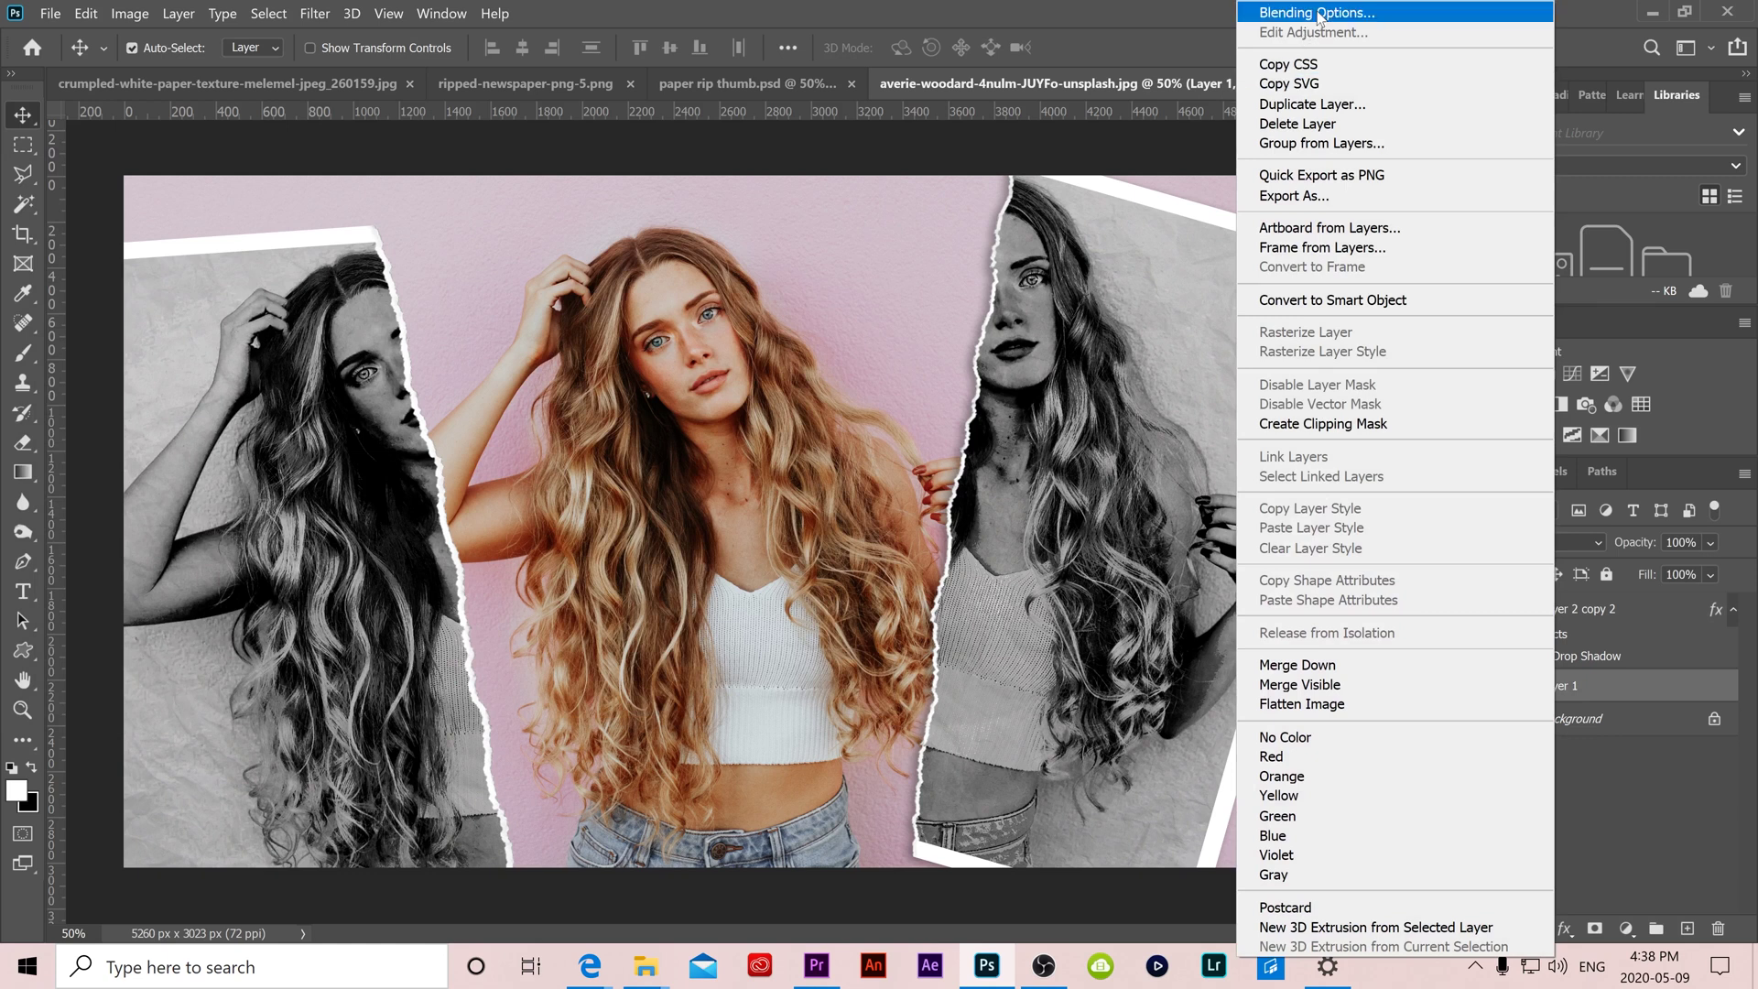
{"action": "key", "text": "Escape"}
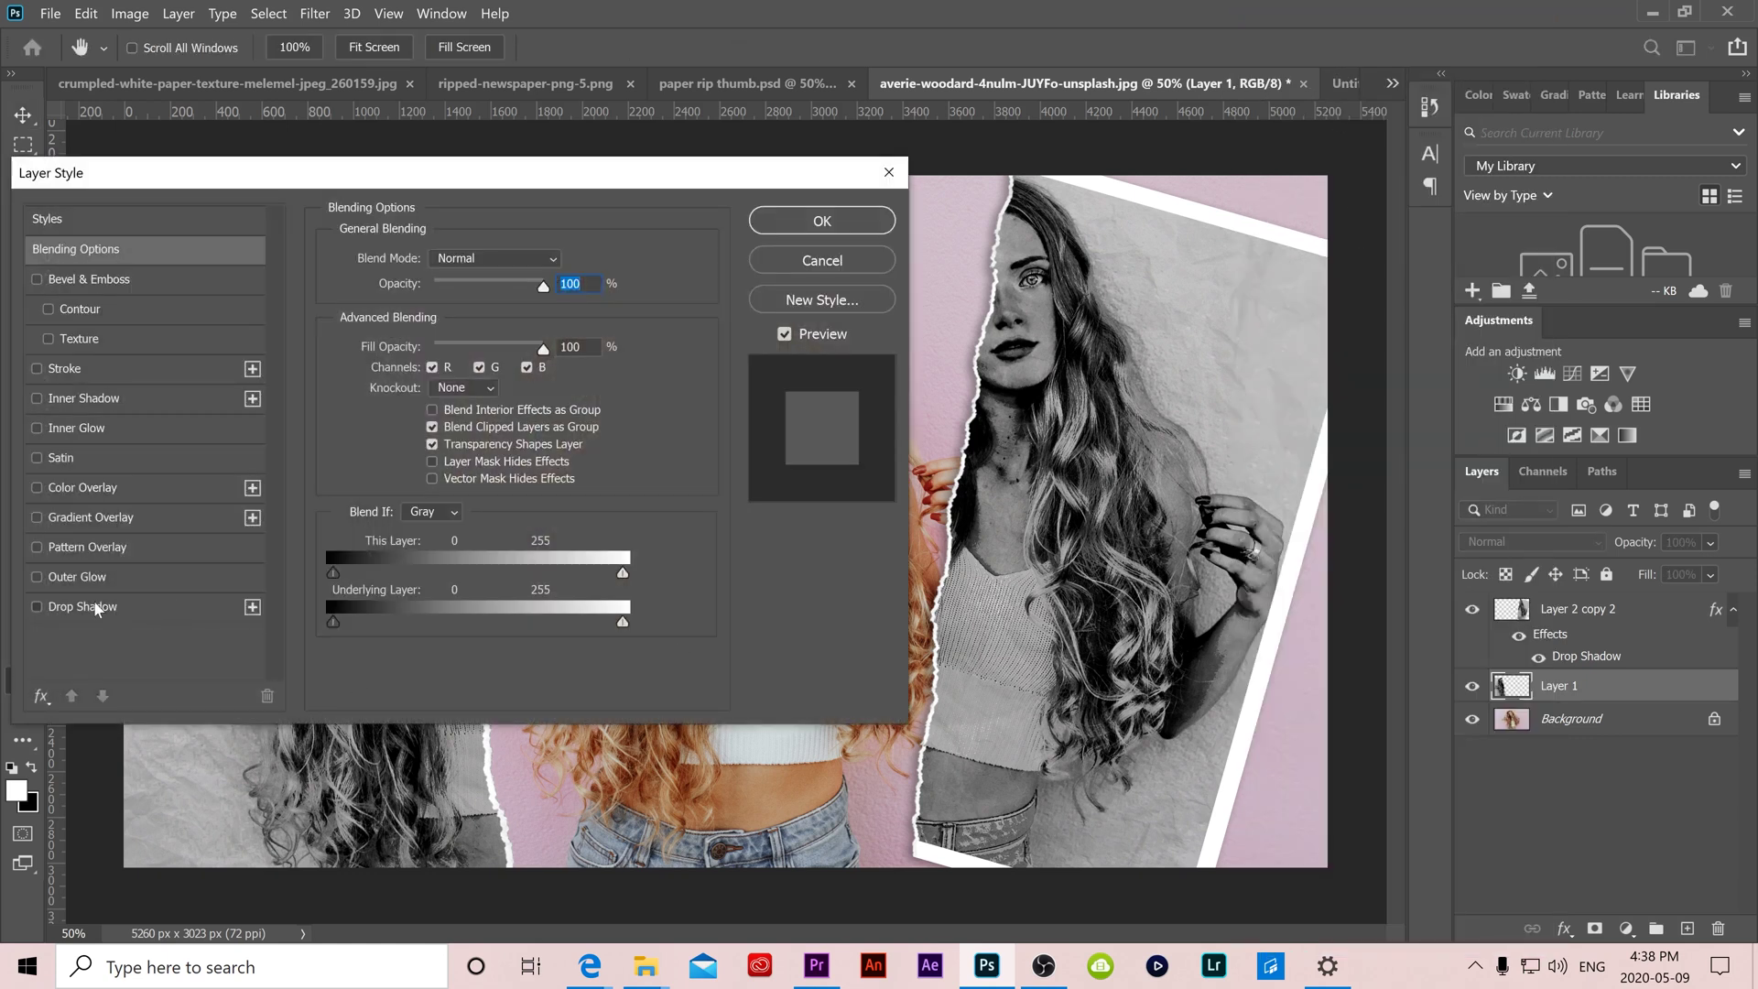
{"action": "left_click", "coordinate": [97, 607]}
{"action": "left_click_drag", "start_coordinate": [560, 173], "coordinate": [1078, 184]}
{"action": "left_click", "coordinate": [1332, 228]}
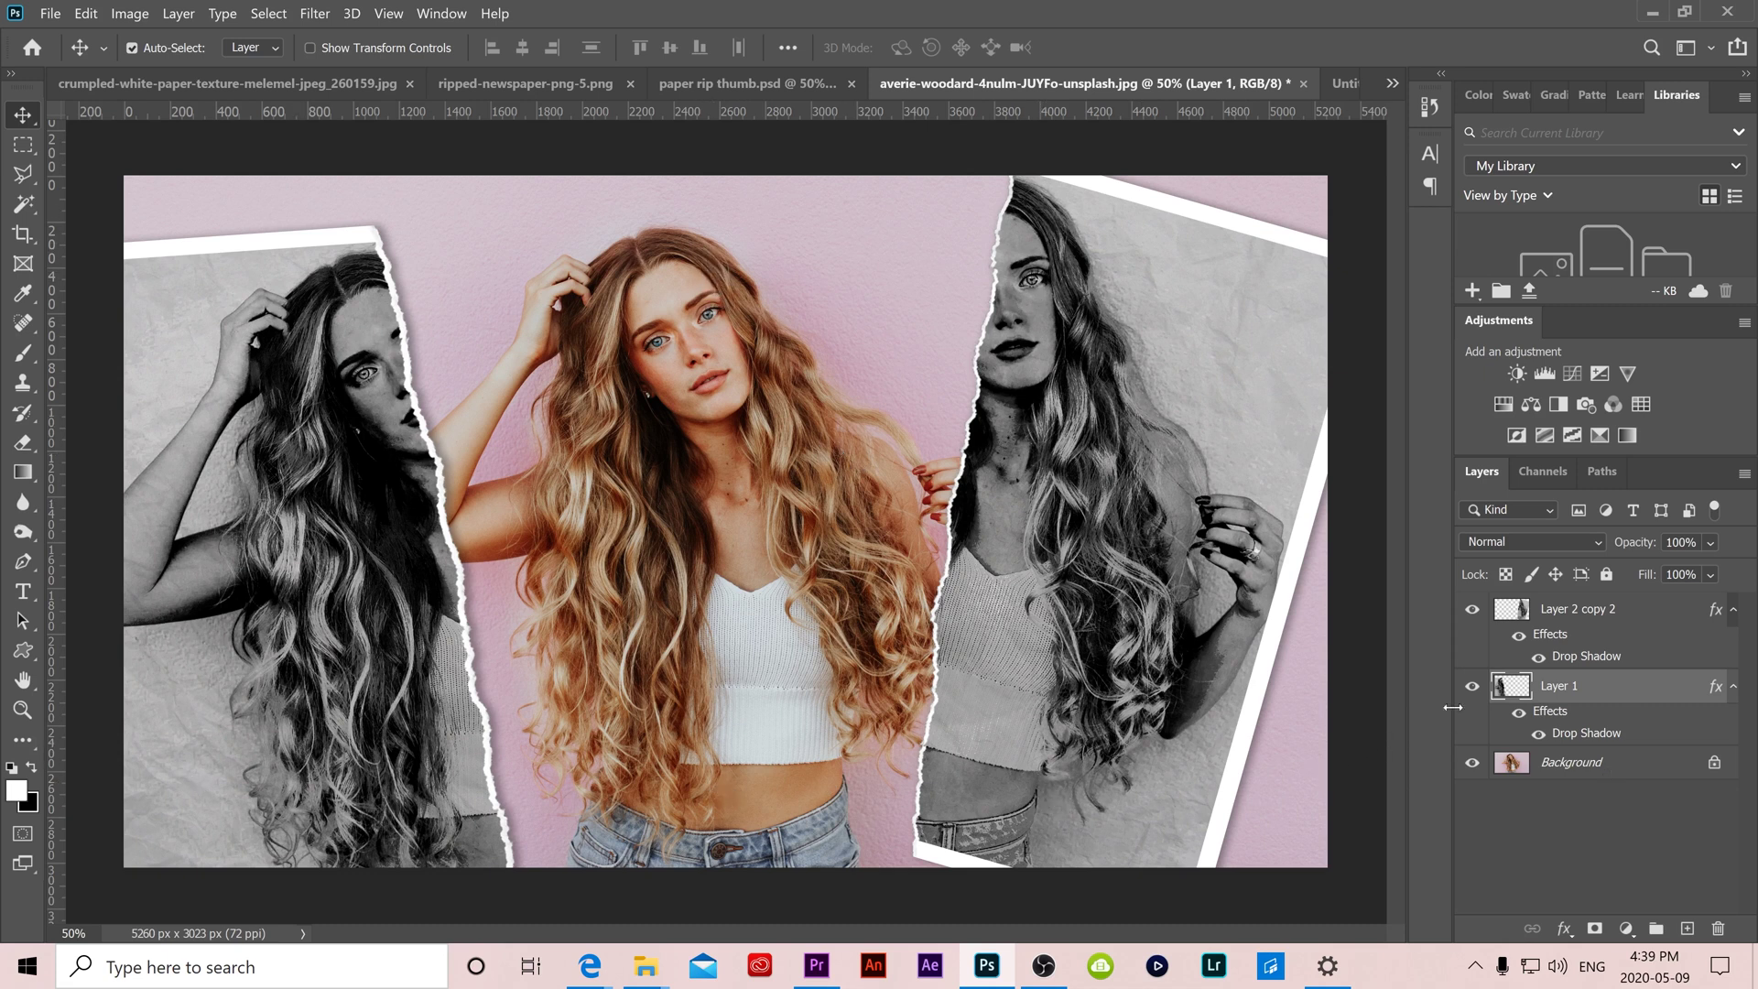
Hide Layer 1, then rotate the right torn half counterclockwise to a slighter tilt and move it over the right half of the woman's face.
{"action": "left_click", "coordinate": [1472, 687]}
{"action": "left_click", "coordinate": [1566, 623]}
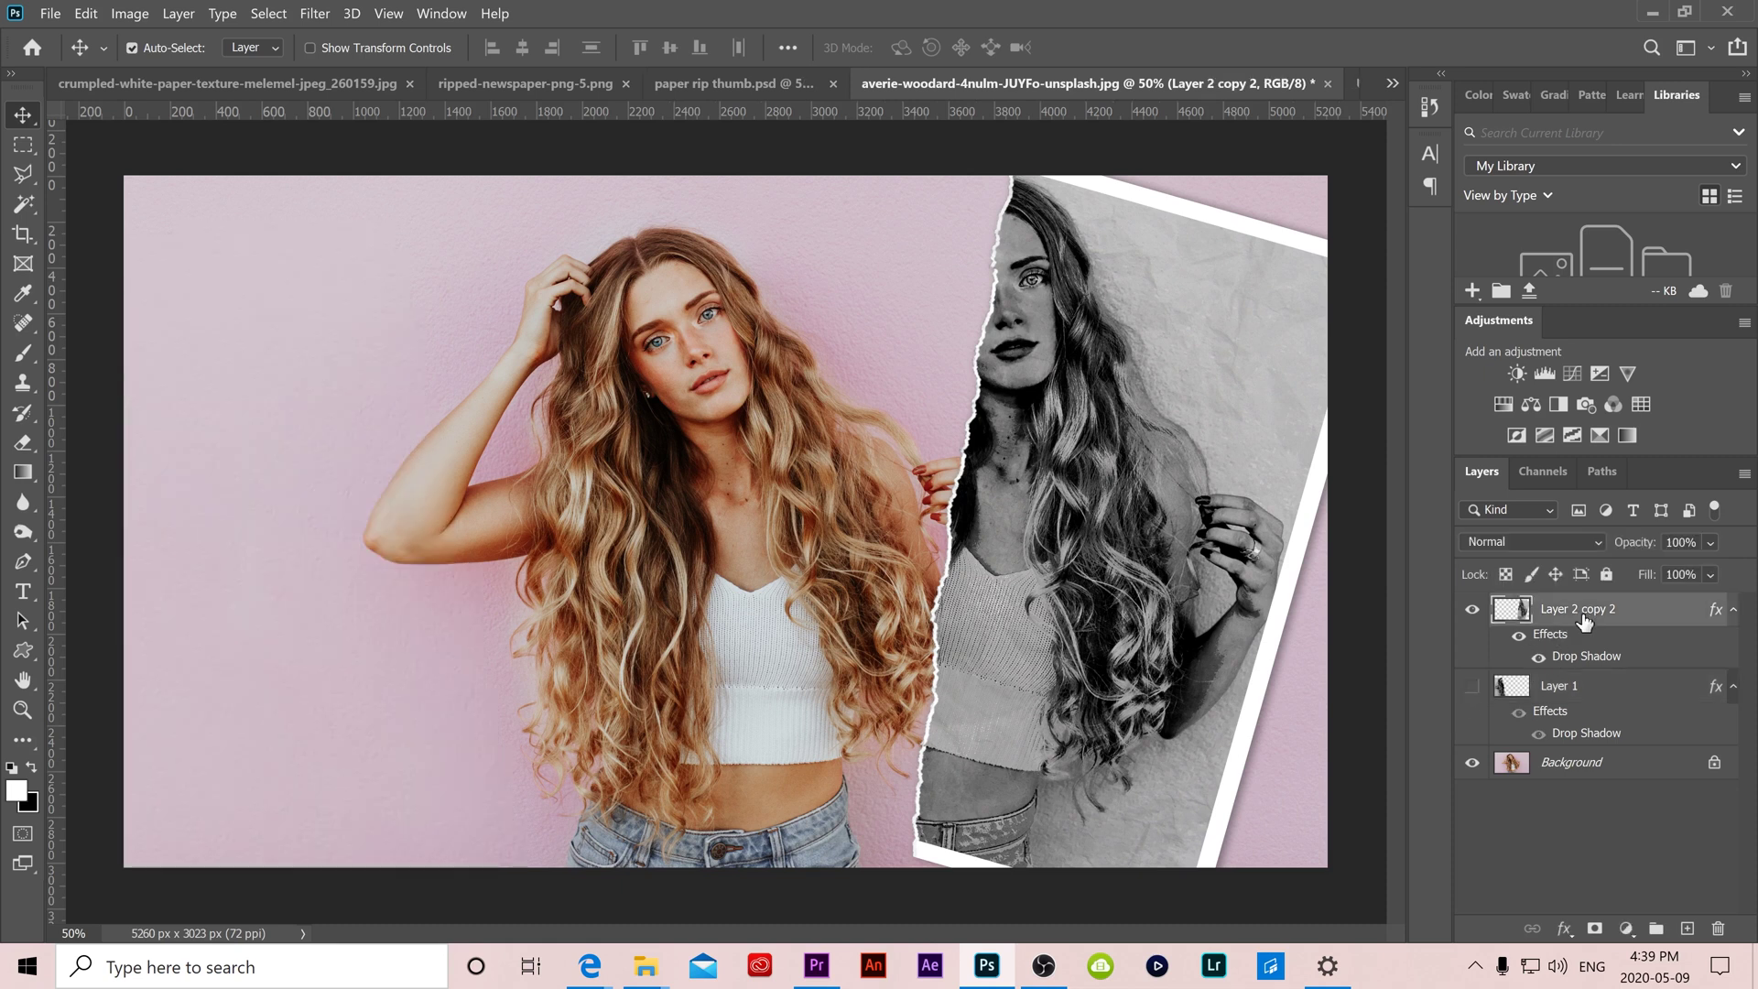
{"action": "key", "text": "ctrl+t"}
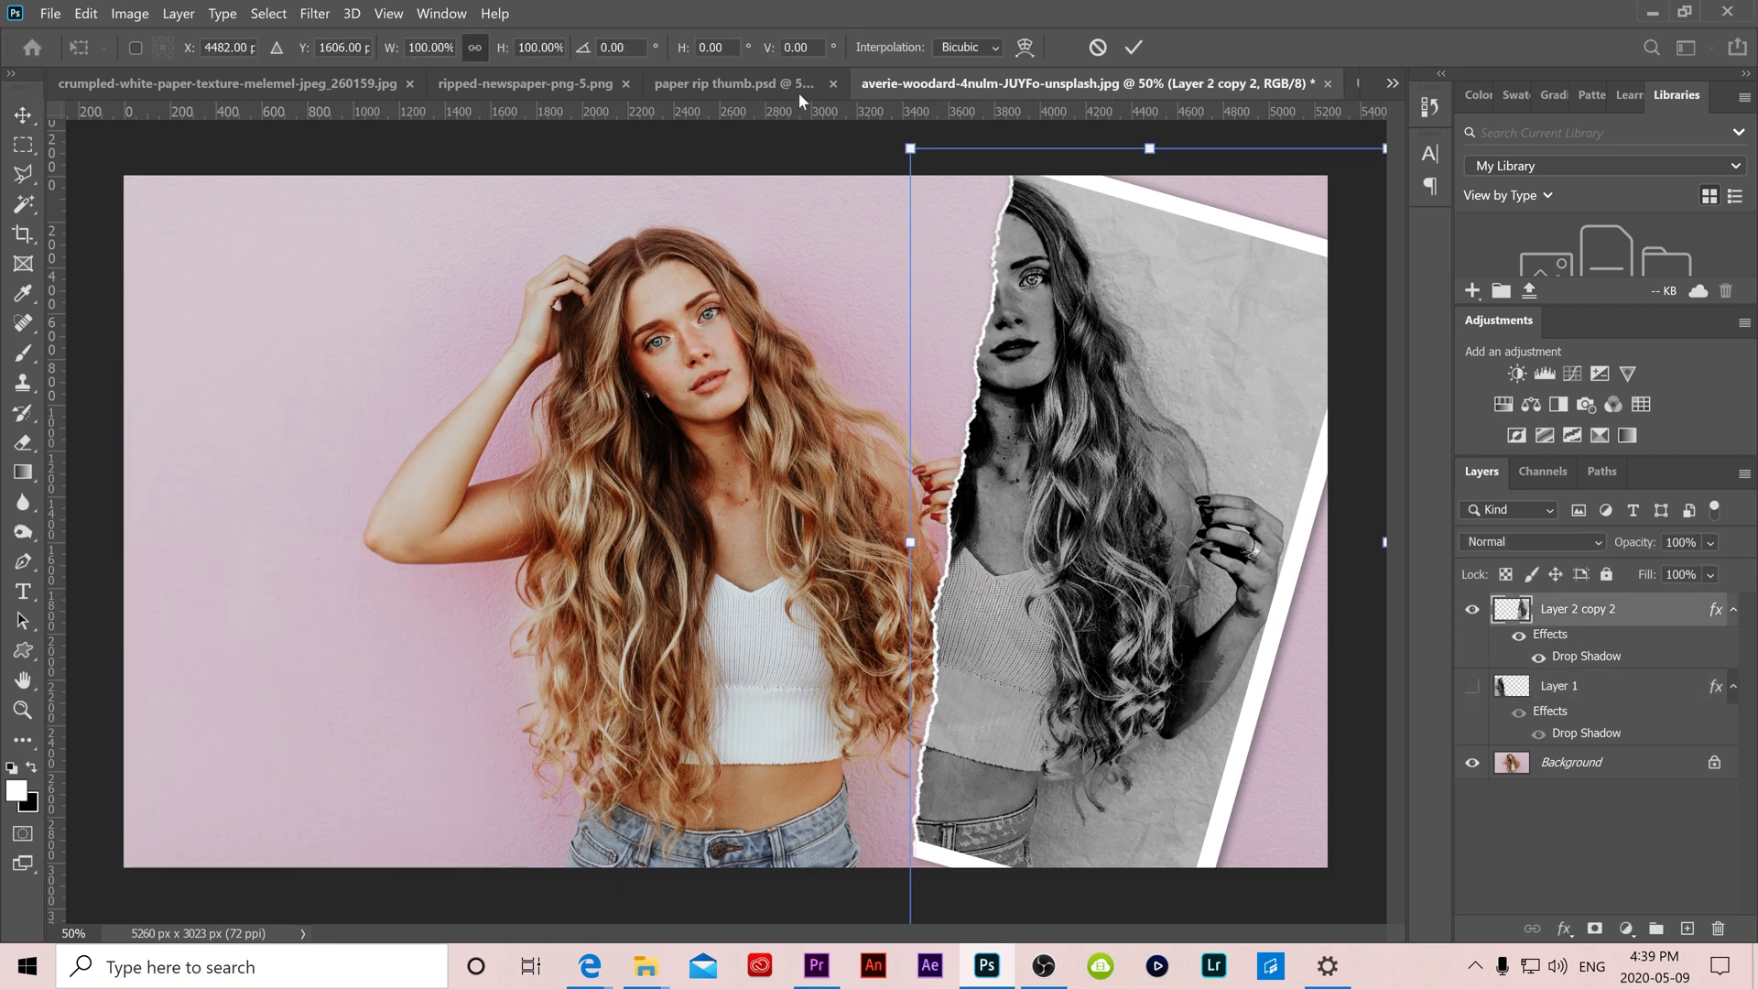
{"action": "mouse_move", "coordinate": [897, 147]}
{"action": "left_mouse_down"}
{"action": "mouse_move", "coordinate": [879, 128]}
{"action": "mouse_move", "coordinate": [897, 144]}
{"action": "left_mouse_up"}
{"action": "left_click_drag", "start_coordinate": [823, 187], "coordinate": [827, 189]}
{"action": "left_click_drag", "start_coordinate": [1047, 414], "coordinate": [776, 436]}
{"action": "key", "text": "Return"}
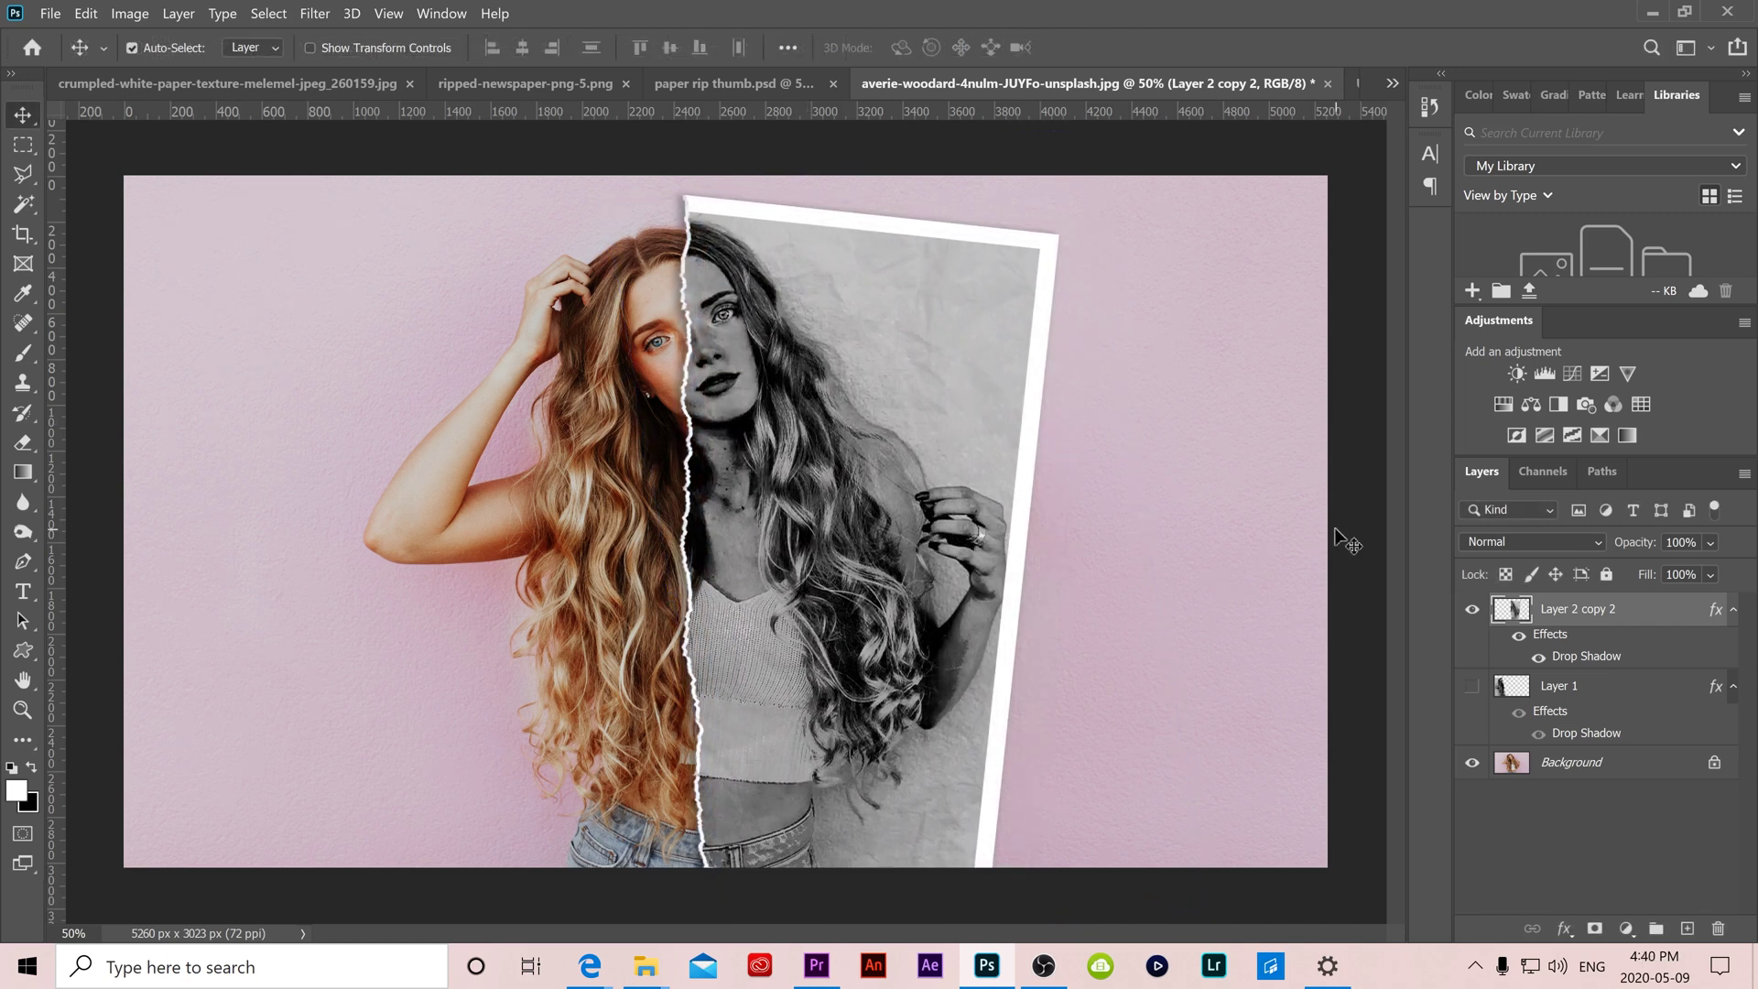